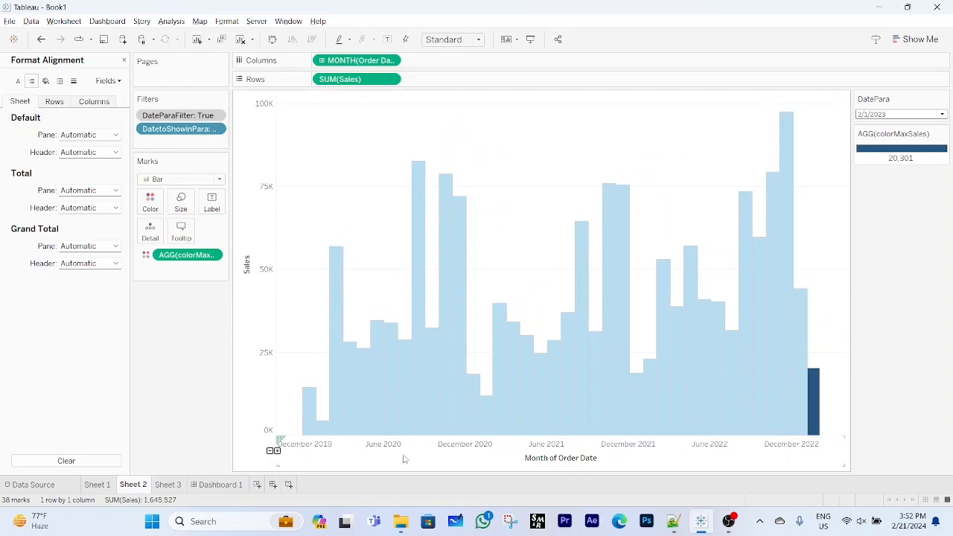
Compare the Sheet 3 bar chart with DatePara set to 8/1/2022, 8/1/2023 and 12/1/2021, and view Dashboard 1.
left_click(168, 485)
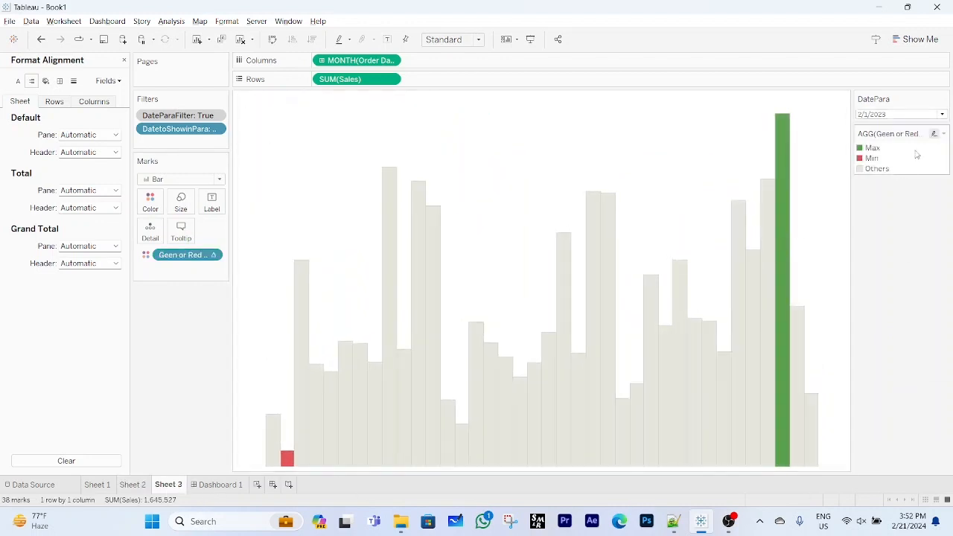
left_click(903, 113)
left_click(874, 261)
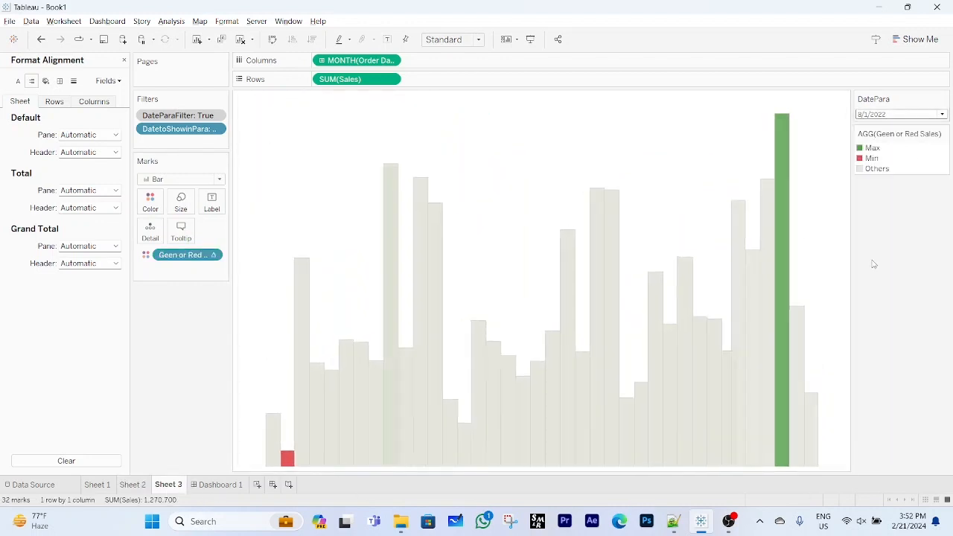
left_click(889, 116)
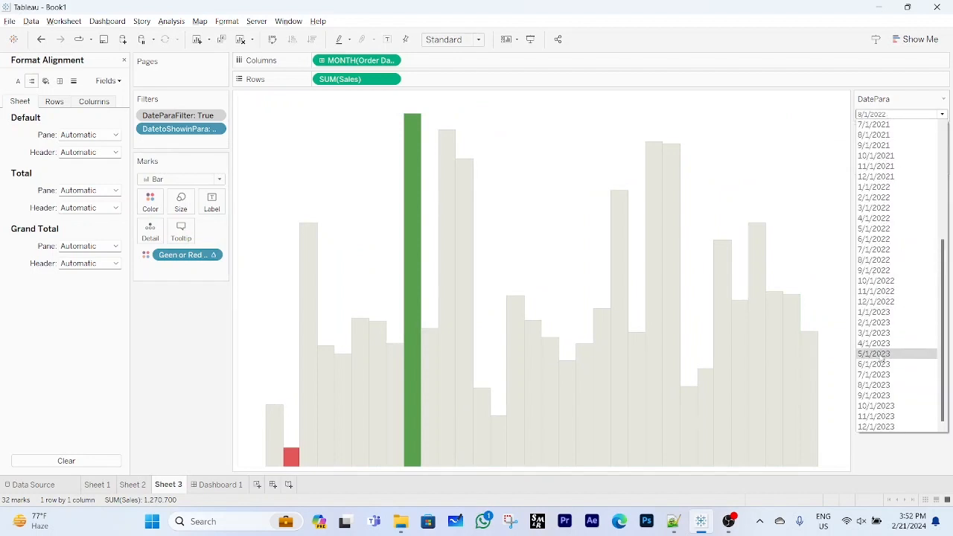
left_click(878, 385)
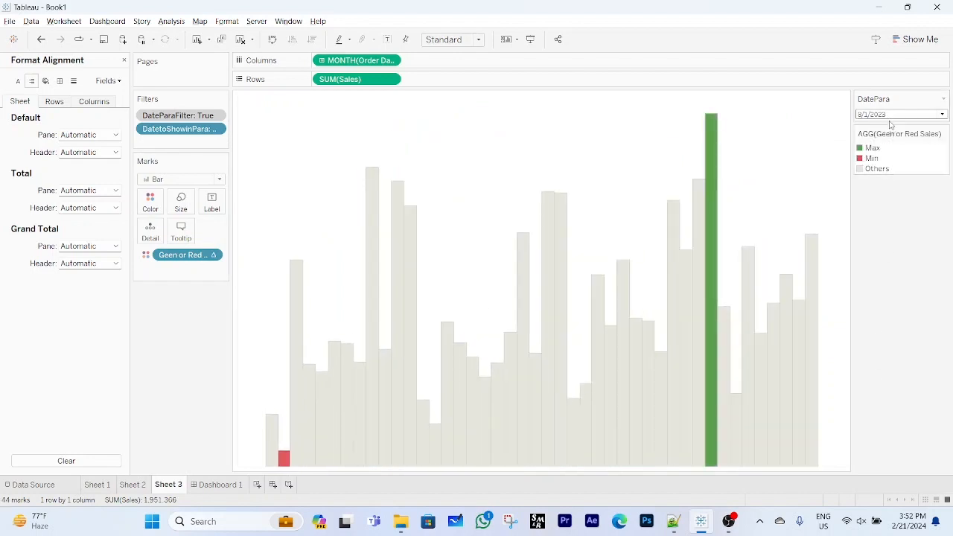
left_click(891, 117)
left_click(875, 178)
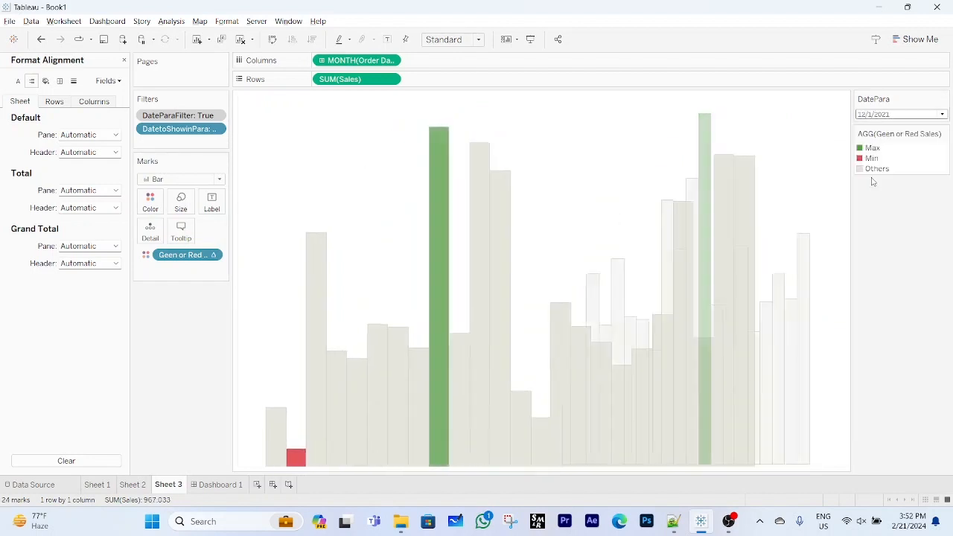
left_click(212, 486)
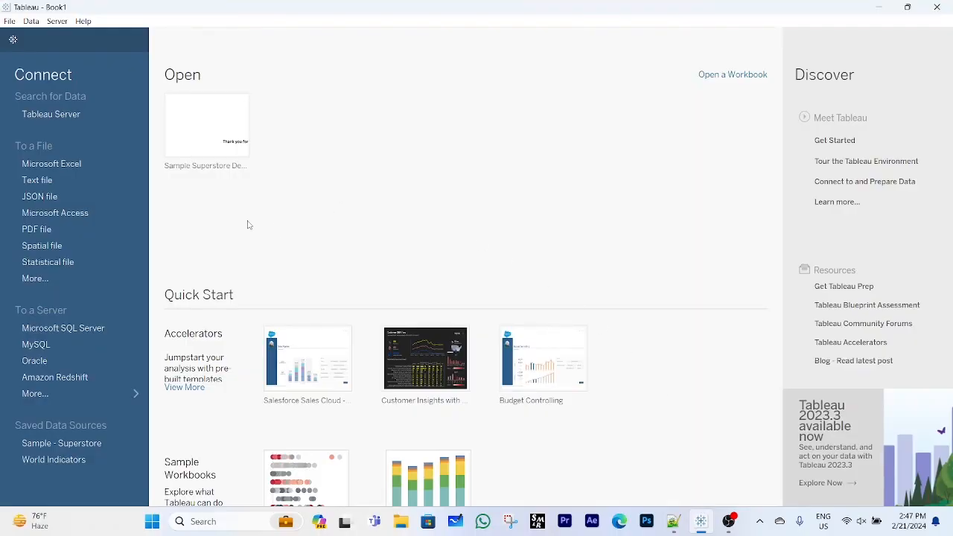
Connect to the Sample - Superstore Excel file, add its Orders table to the data source, and open Sheet 1.
left_click(75, 165)
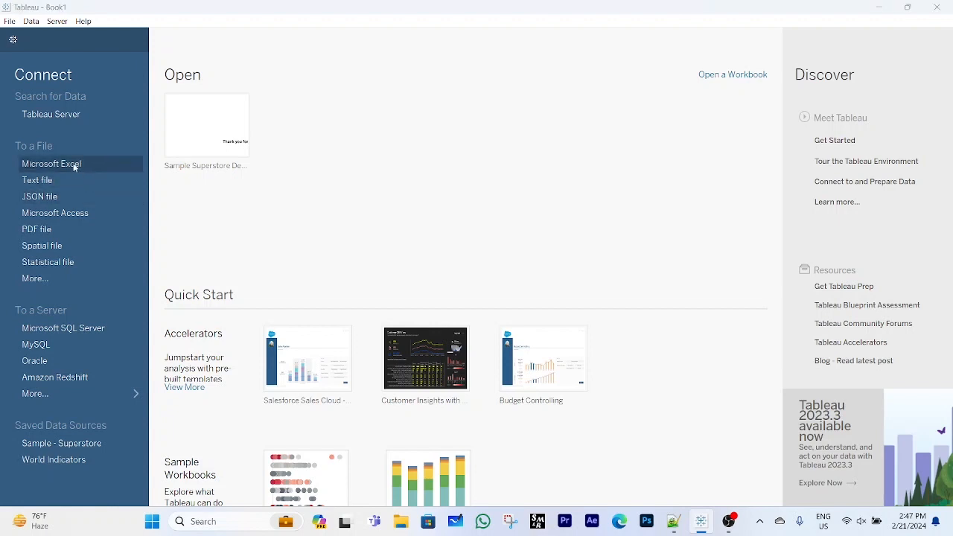
double_click(149, 119)
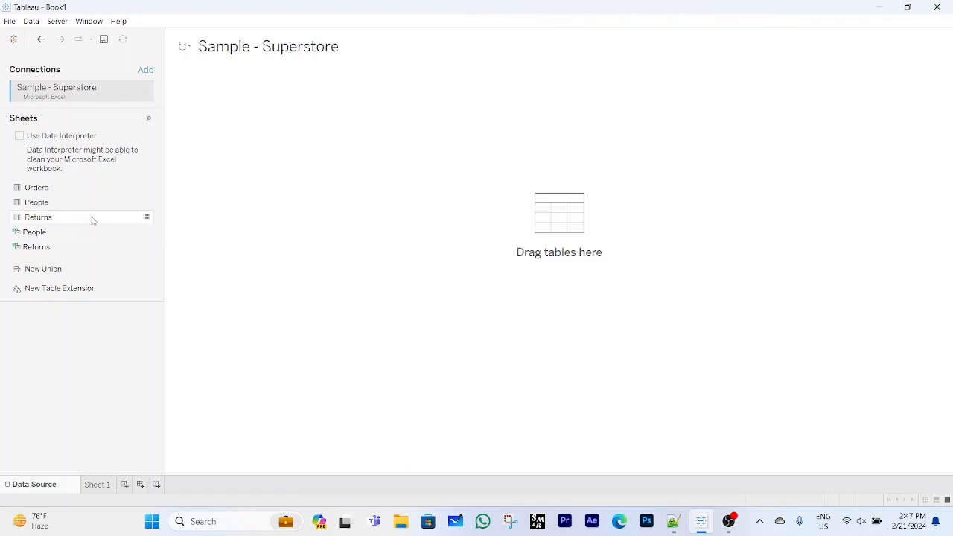
left_click_drag(43, 191, 241, 184)
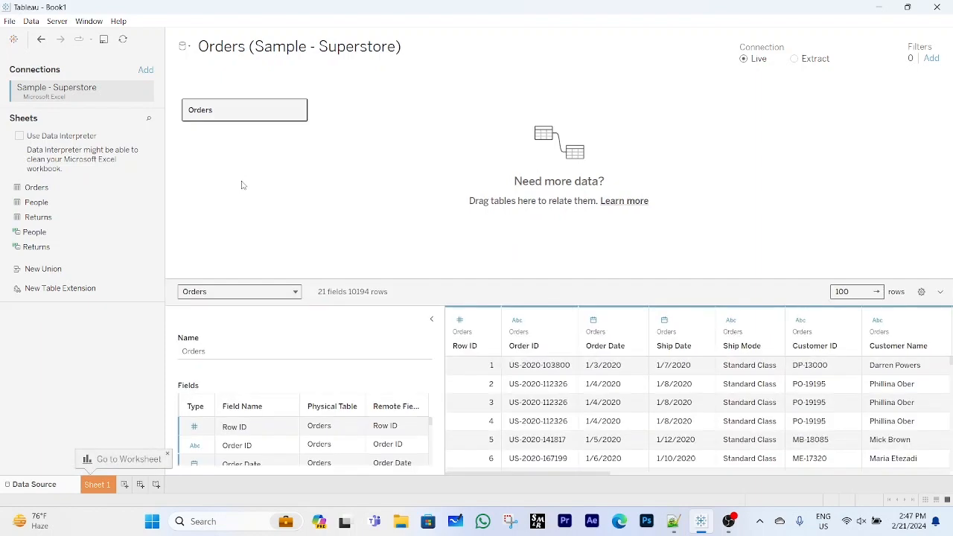
left_click(105, 489)
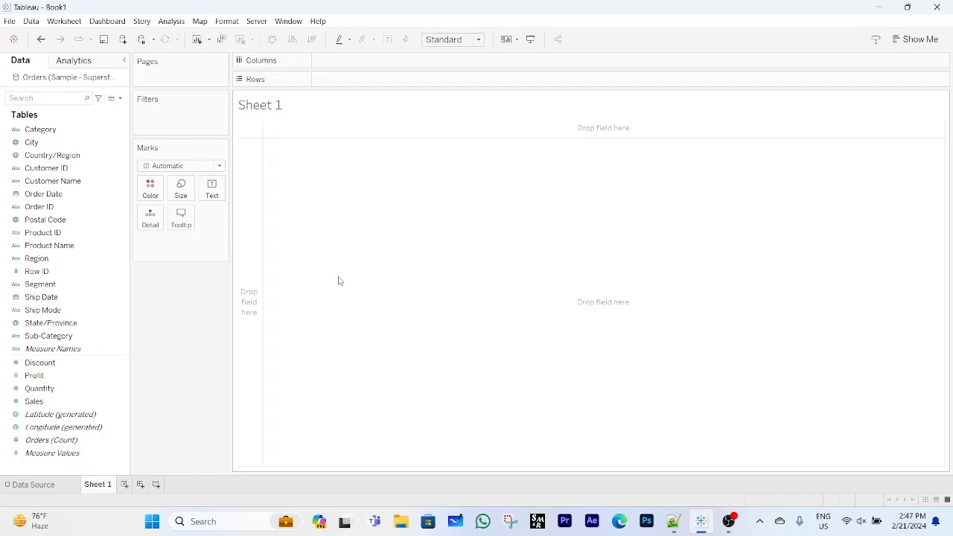
Switch to the new 1.txt notes in Notepad++ and examine the MaxDate and Current Month entries.
left_click(673, 521)
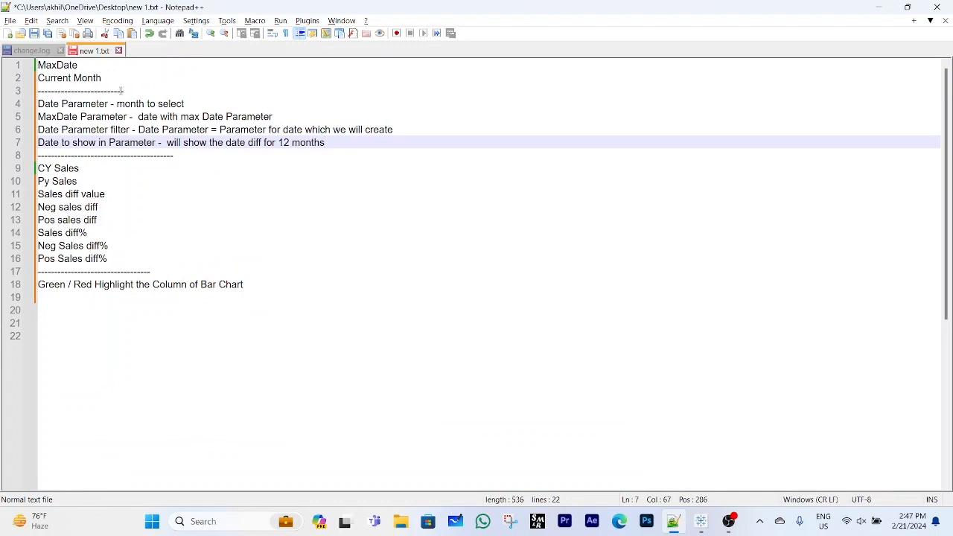
left_click_drag(103, 78, 38, 65)
left_click(86, 65)
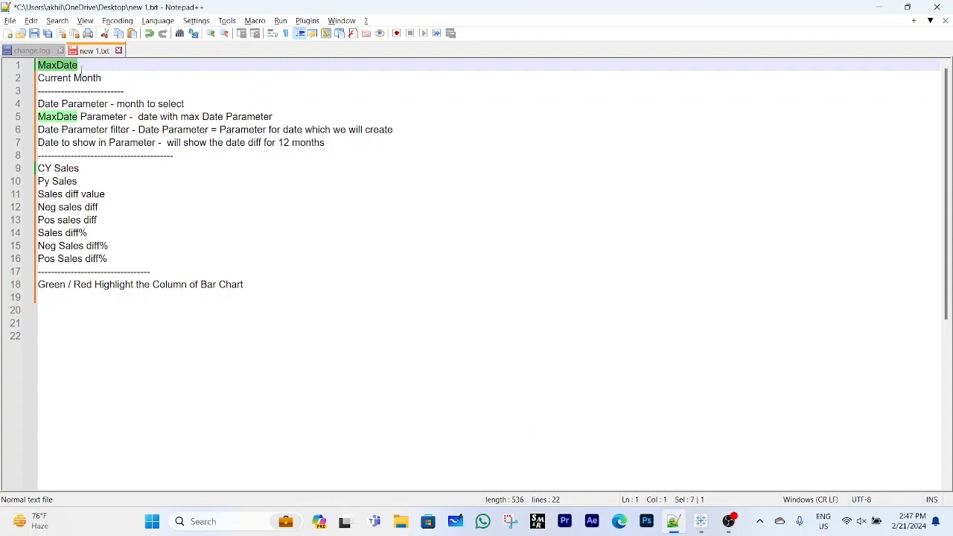
left_click(81, 66)
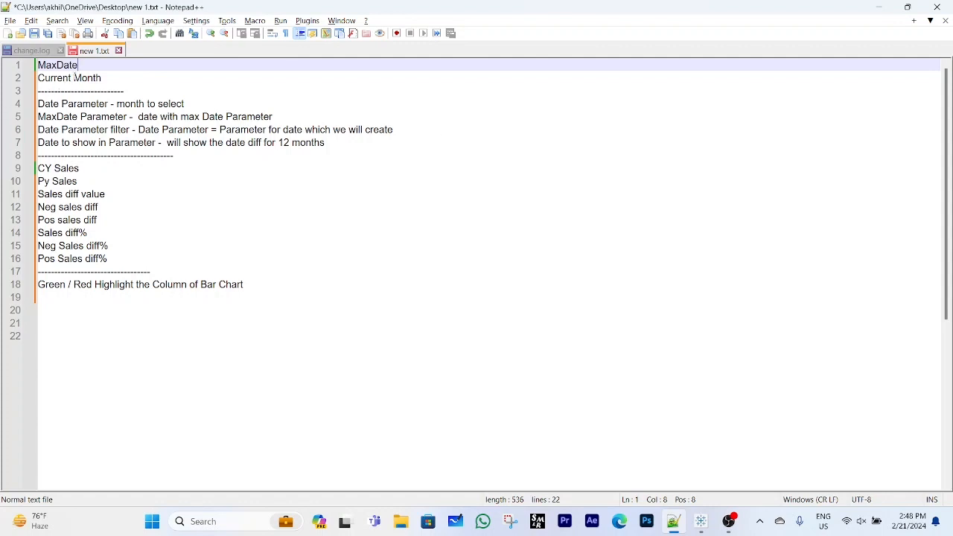
left_click_drag(79, 65, 36, 67)
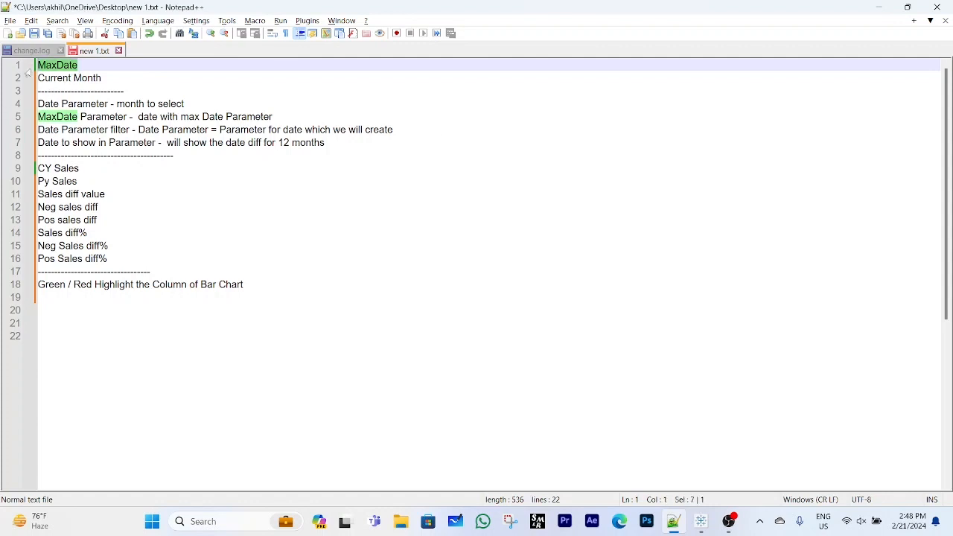
left_click(79, 67)
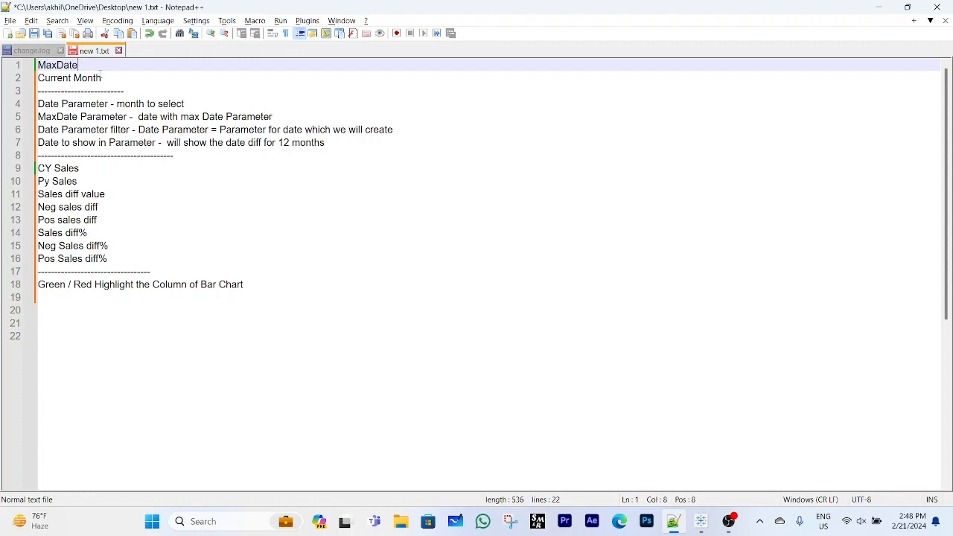
left_click_drag(113, 77, 37, 65)
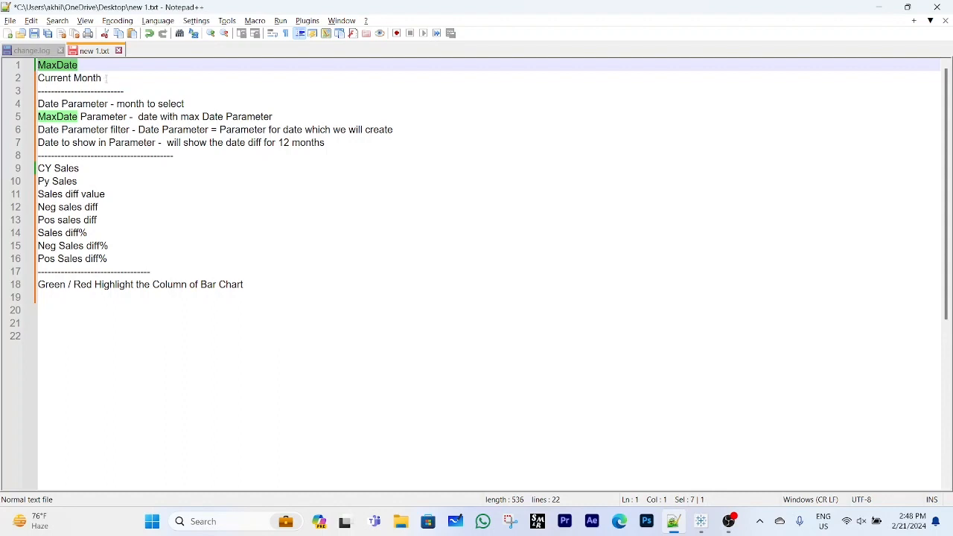
left_click(85, 65)
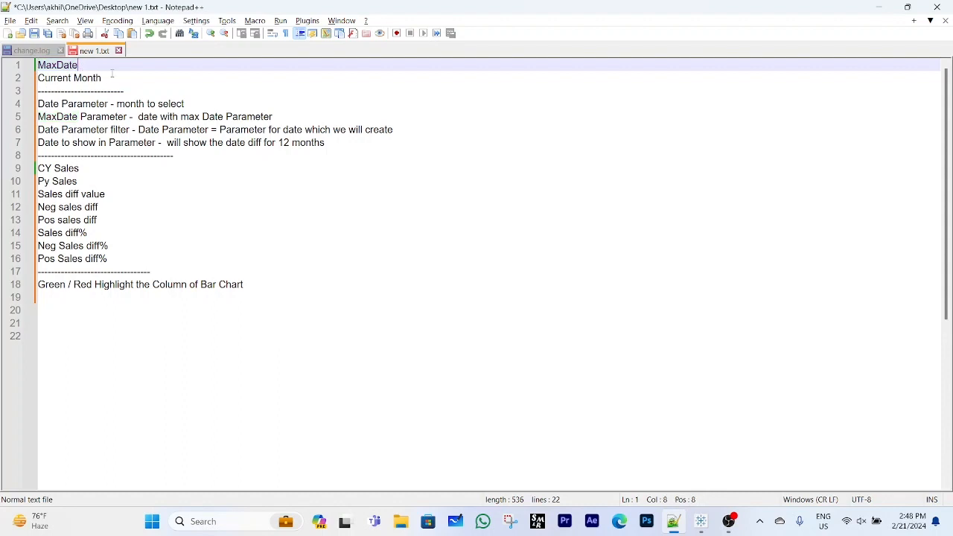
left_click_drag(108, 78, 37, 78)
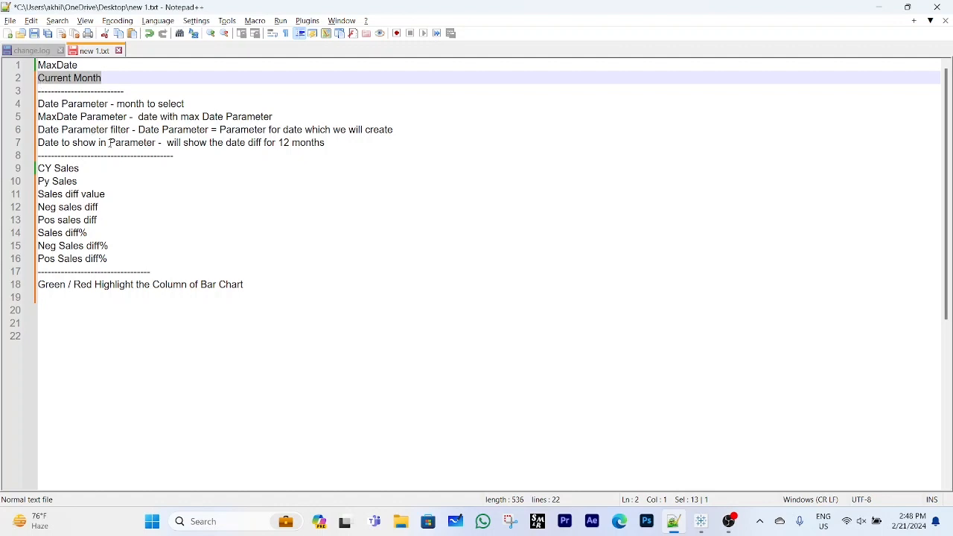
Examine the planned date parameter calculations in the notes, from Date Parameter through Date to show in Parameter.
left_click_drag(330, 142, 39, 103)
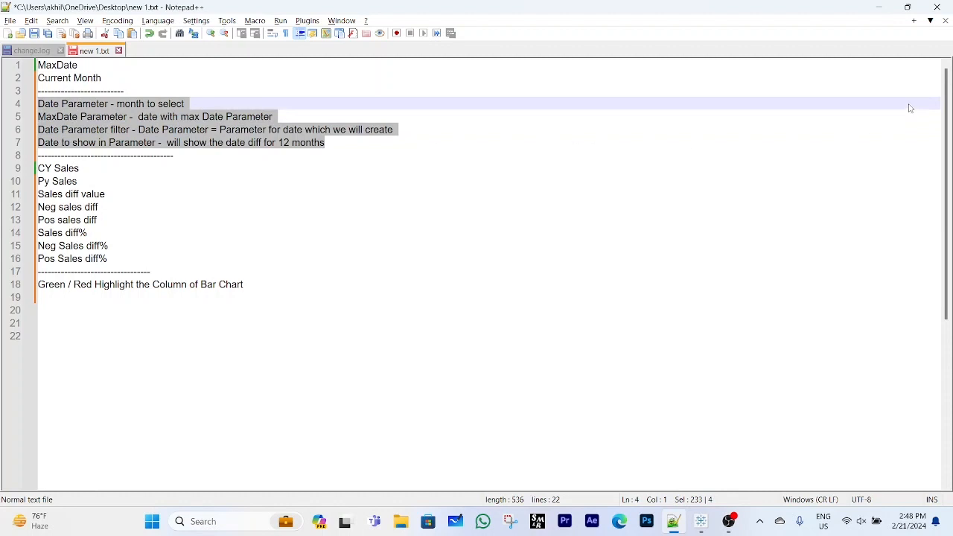
left_click(193, 131)
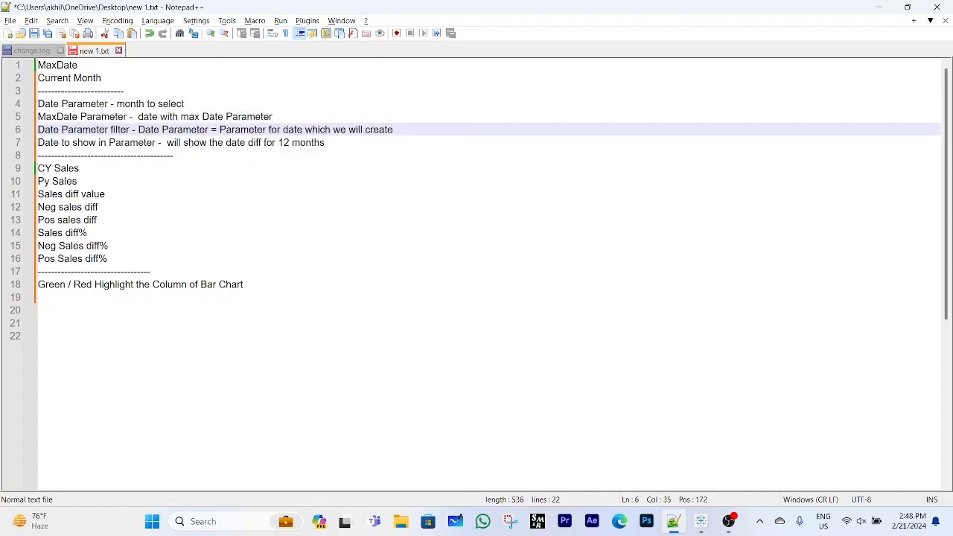
left_click_drag(38, 103, 331, 141)
left_click(339, 142)
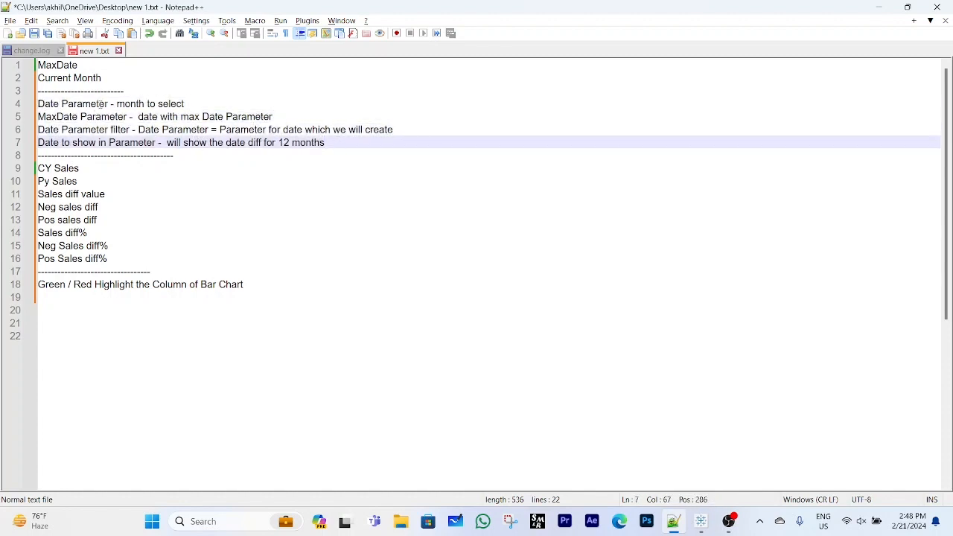
left_click_drag(184, 103, 38, 103)
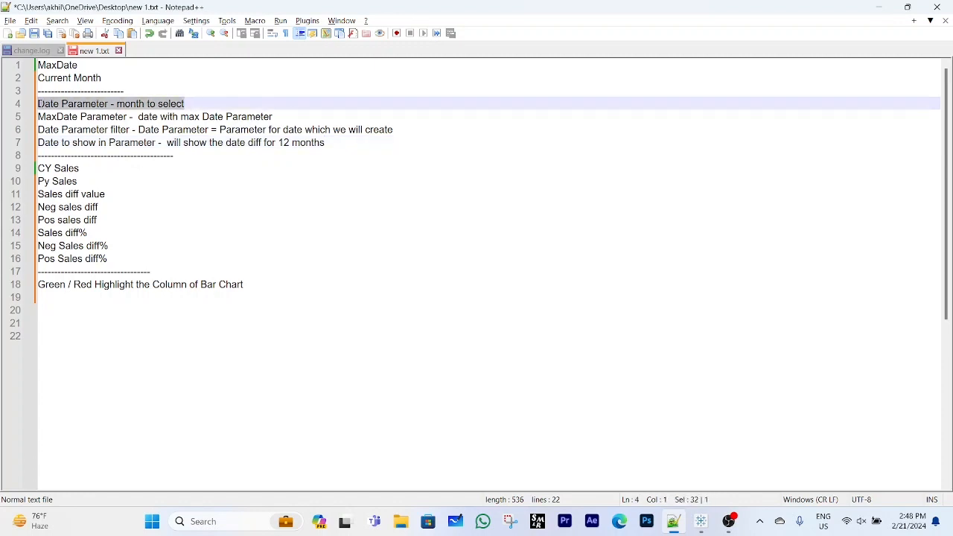
left_click(112, 104)
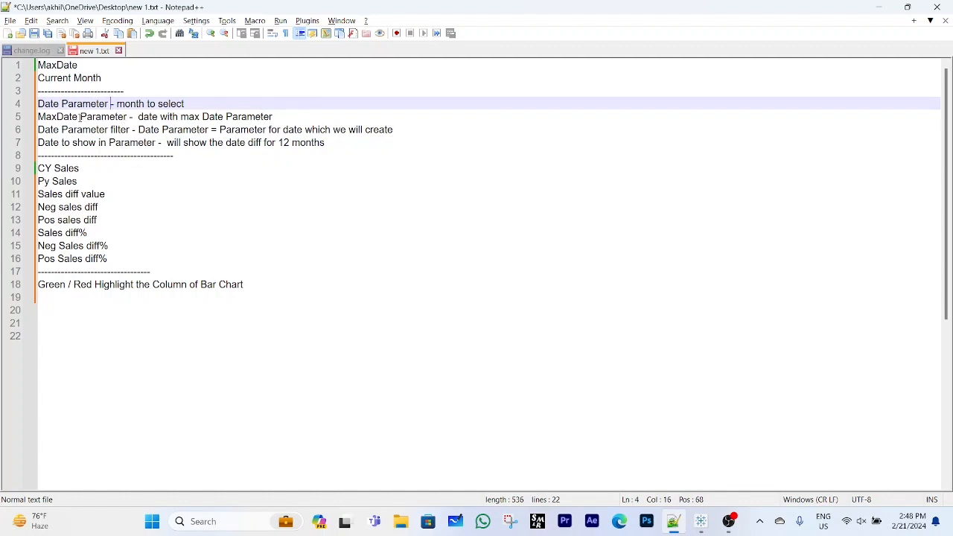
left_click_drag(81, 117, 38, 117)
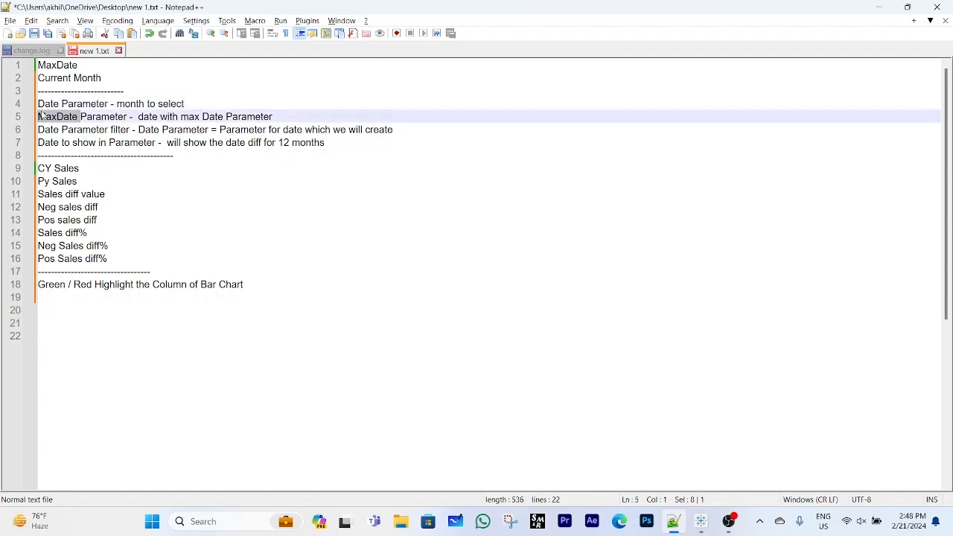
left_click_drag(79, 66, 38, 66)
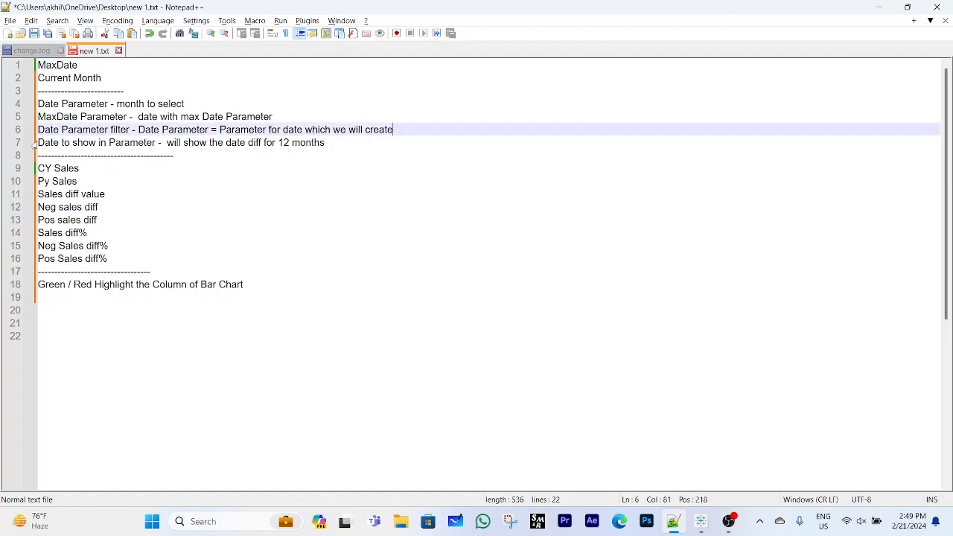
left_click(38, 142)
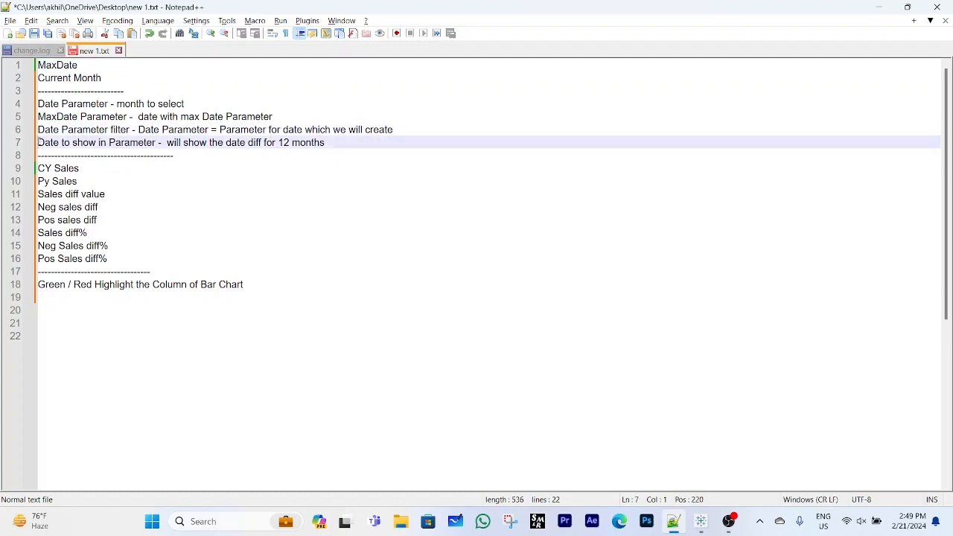
left_click(332, 142)
left_click(167, 142)
left_click_drag(167, 142, 325, 144)
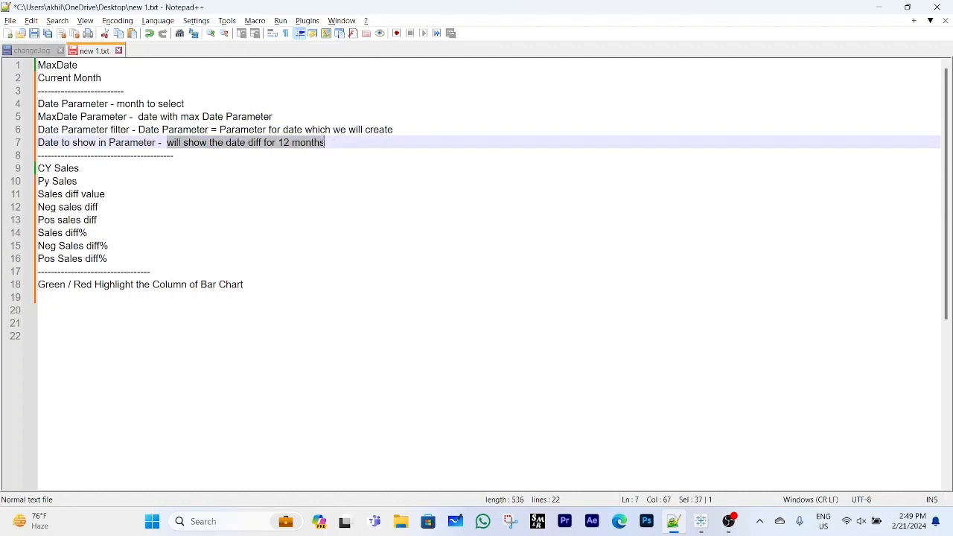
left_click(330, 143)
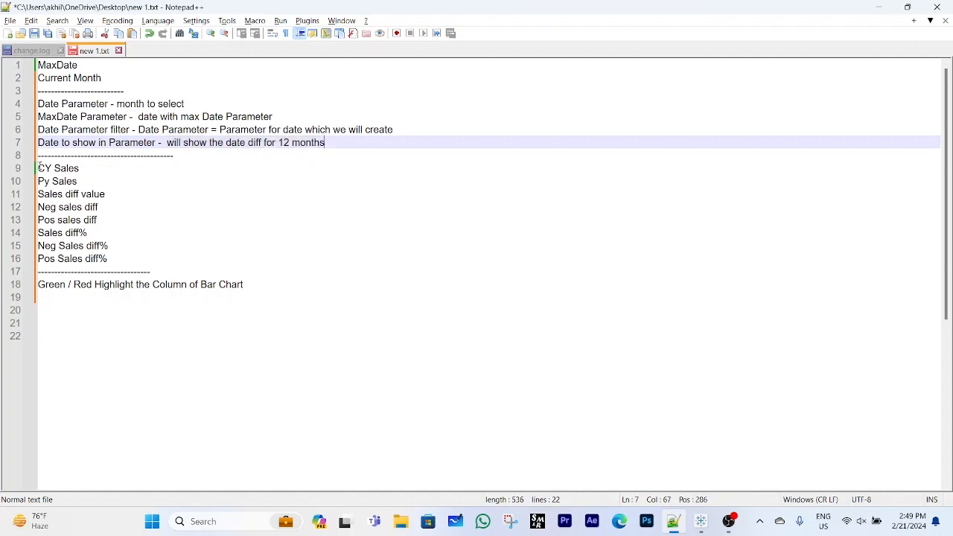
Examine the planned sales calculations in the notes, from CY Sales and Py Sales through Pos Sales diff%.
left_click(38, 168)
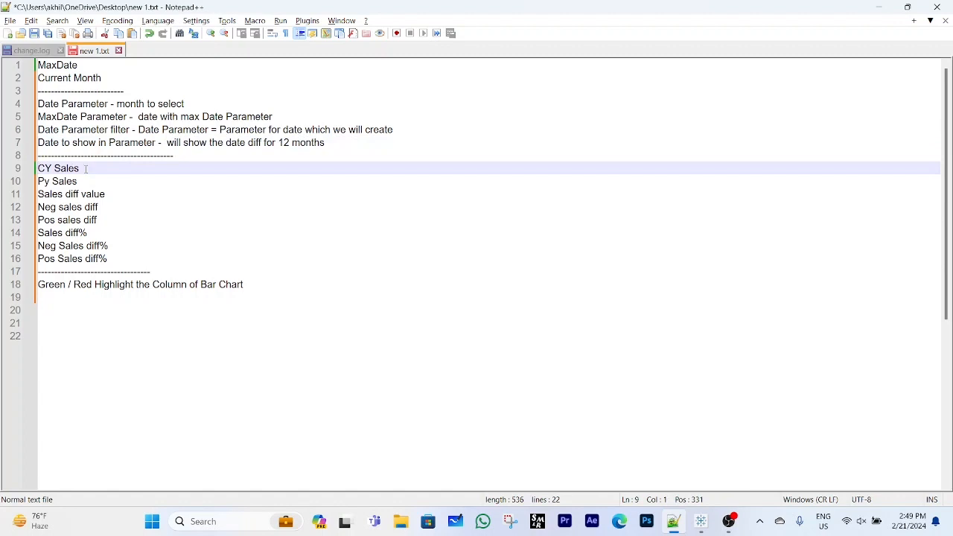
left_click_drag(86, 170, 43, 182)
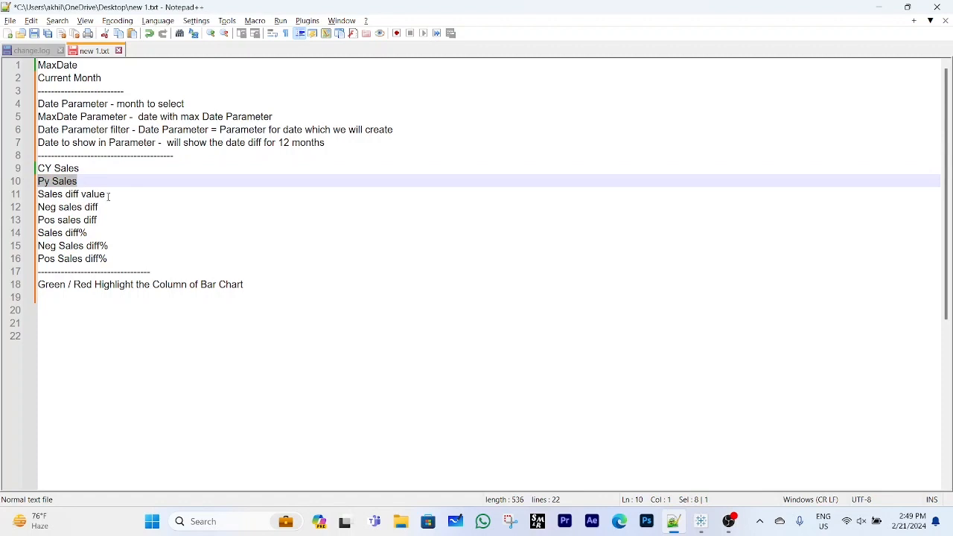
left_click_drag(108, 196, 33, 198)
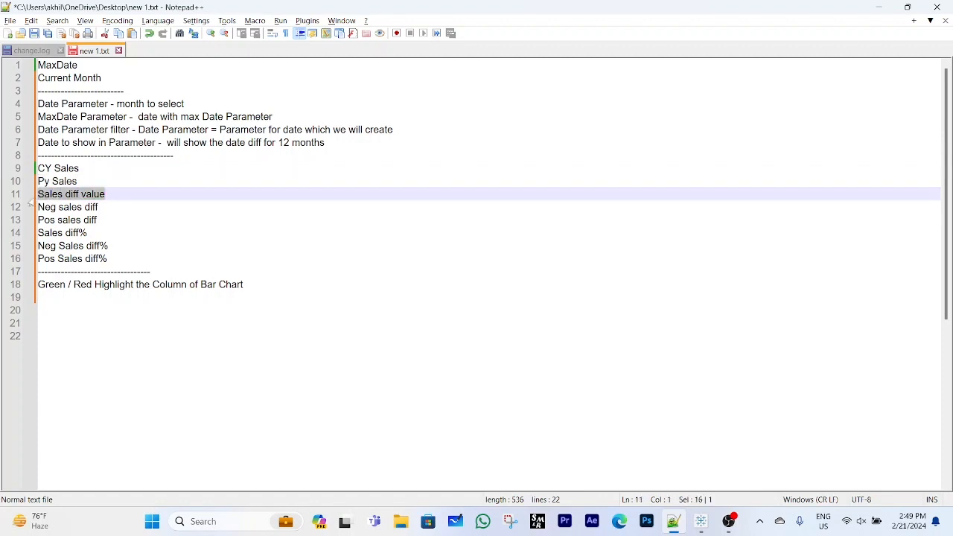
left_click_drag(103, 208, 38, 211)
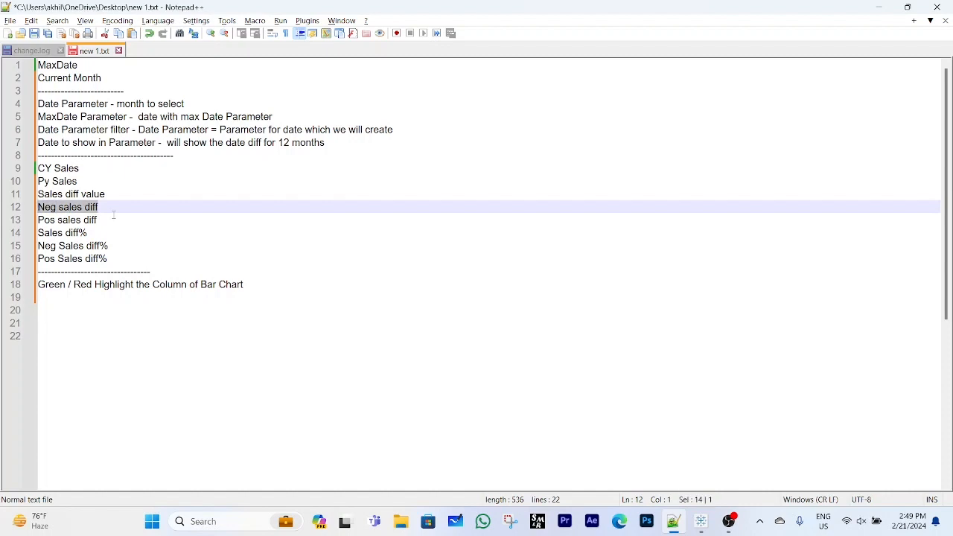
left_click_drag(114, 219, 37, 220)
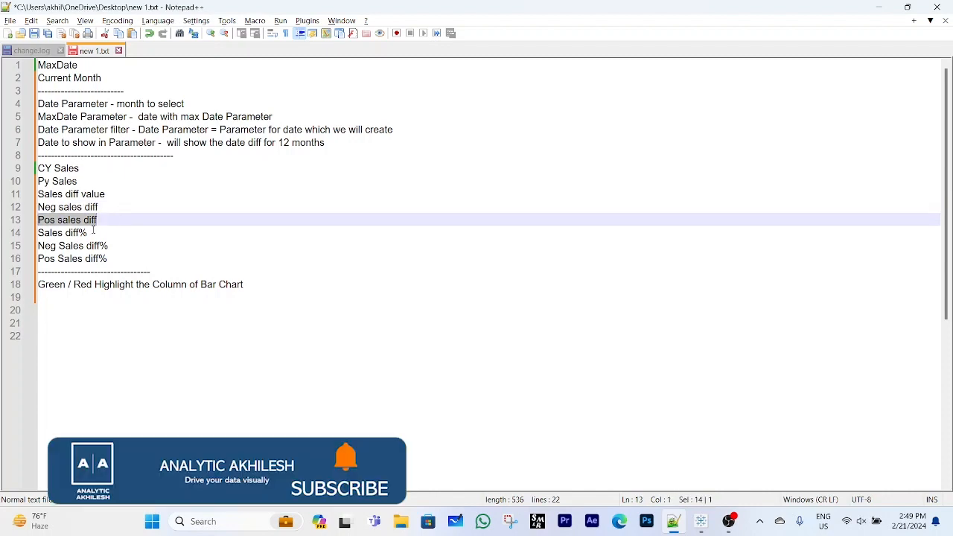
left_click_drag(93, 233, 37, 234)
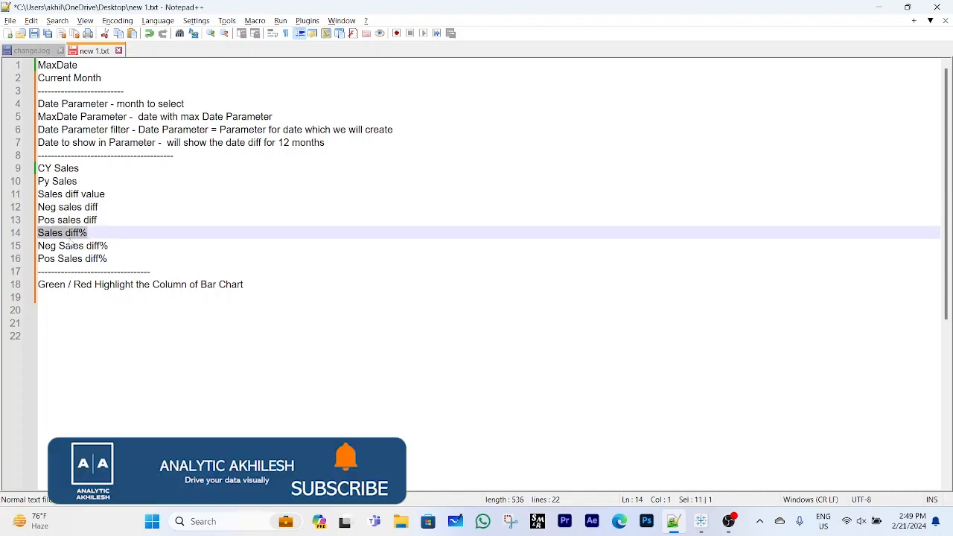
left_click_drag(110, 245, 37, 247)
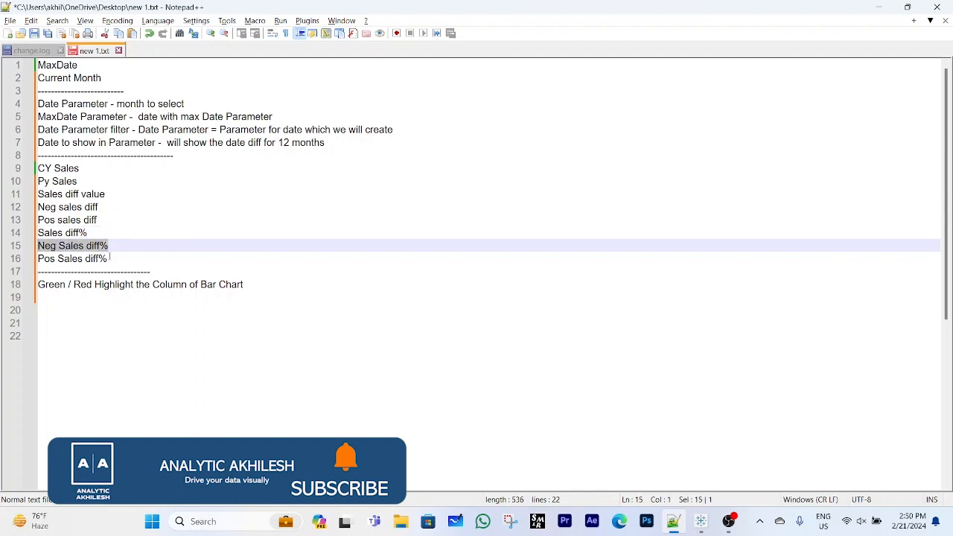
left_click_drag(110, 257, 37, 259)
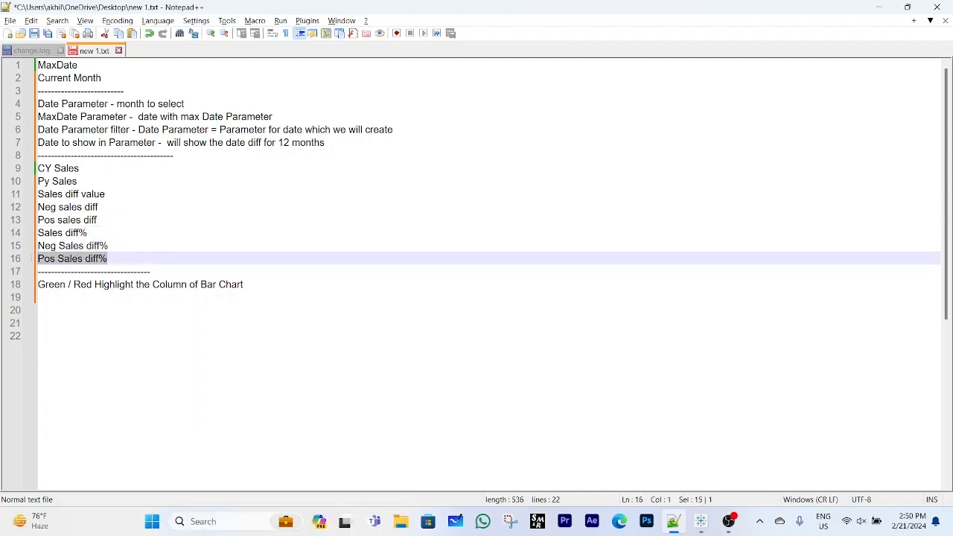
Examine the notes entry about green and red highlighting of the bar chart column.
left_click(39, 286)
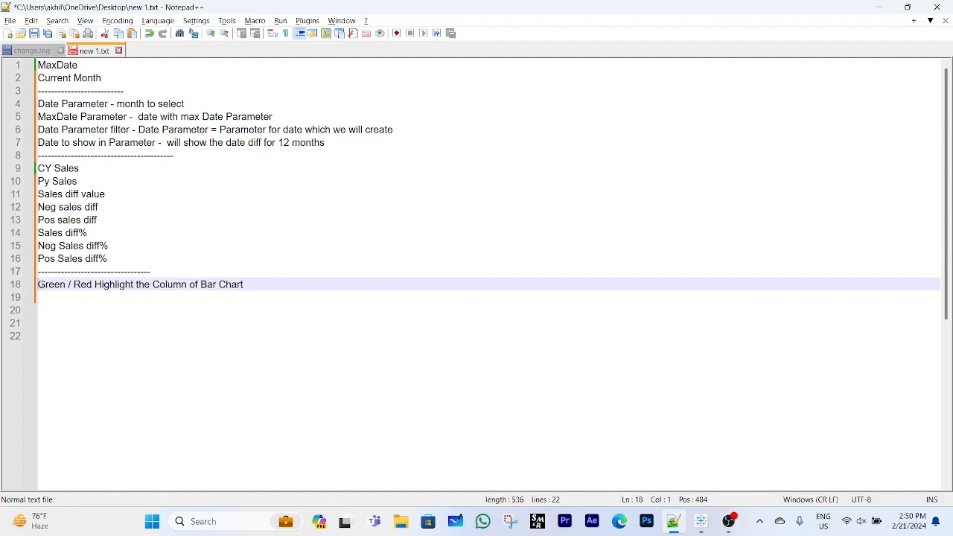
left_click(68, 283)
left_click(93, 284)
left_click(250, 284)
left_click_drag(251, 284, 38, 285)
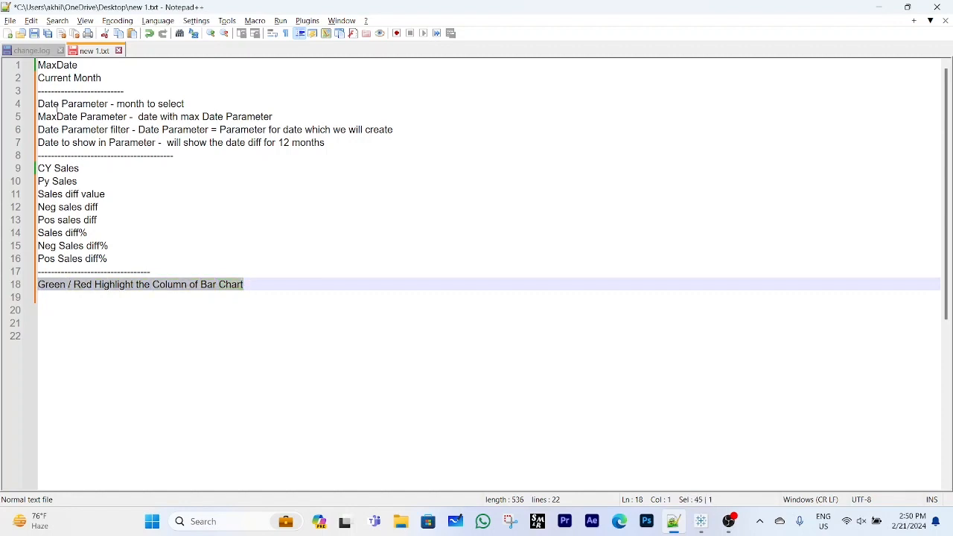
left_click(251, 284)
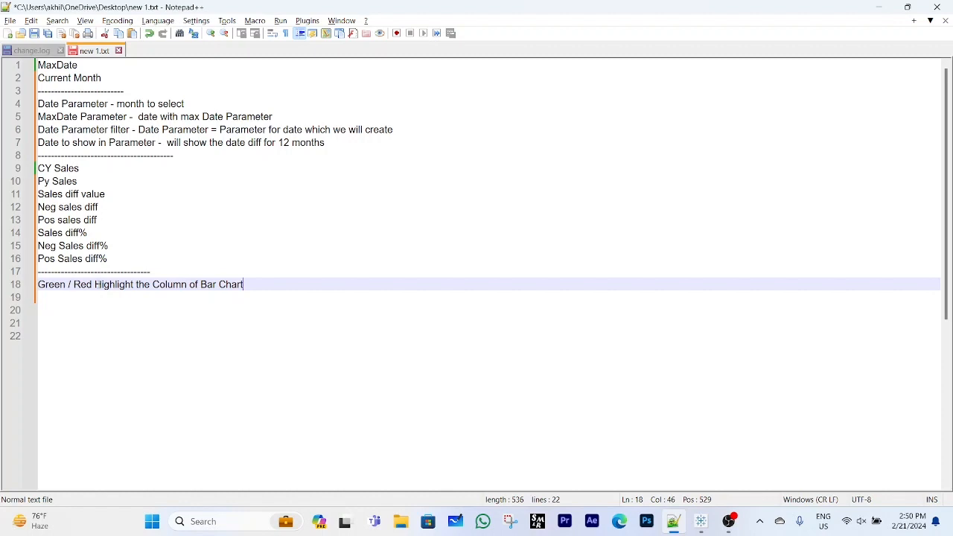
left_click(67, 285)
left_click(92, 286)
Switch to Tableau and create a calculated field named MaxDate_ with the formula {MAX([Order Date])}.
mouse_move(704, 529)
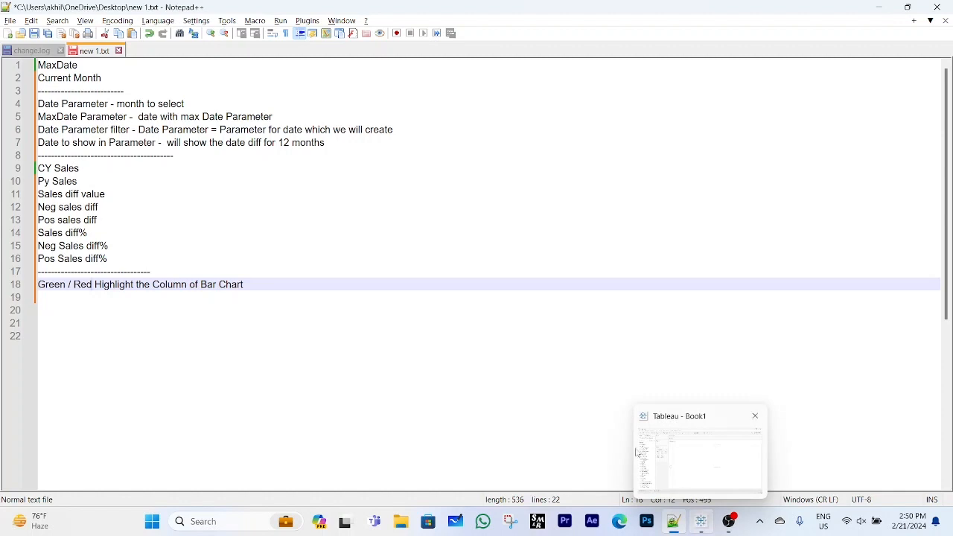
left_click(701, 524)
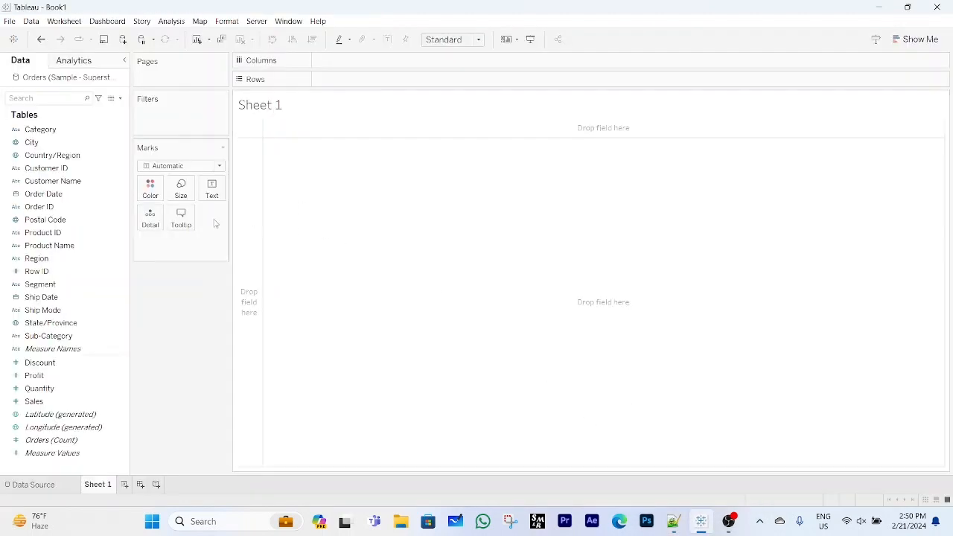
left_click(119, 99)
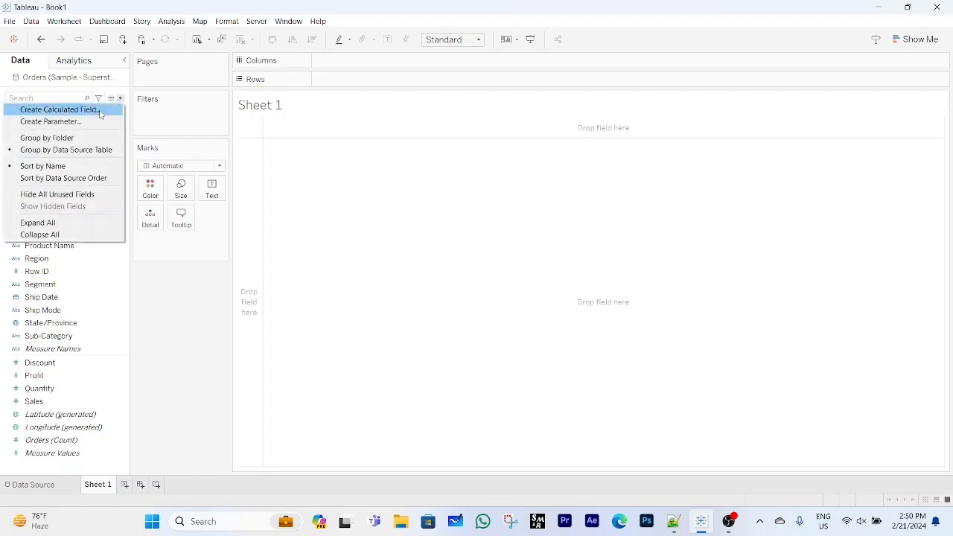
left_click(101, 112)
type("M")
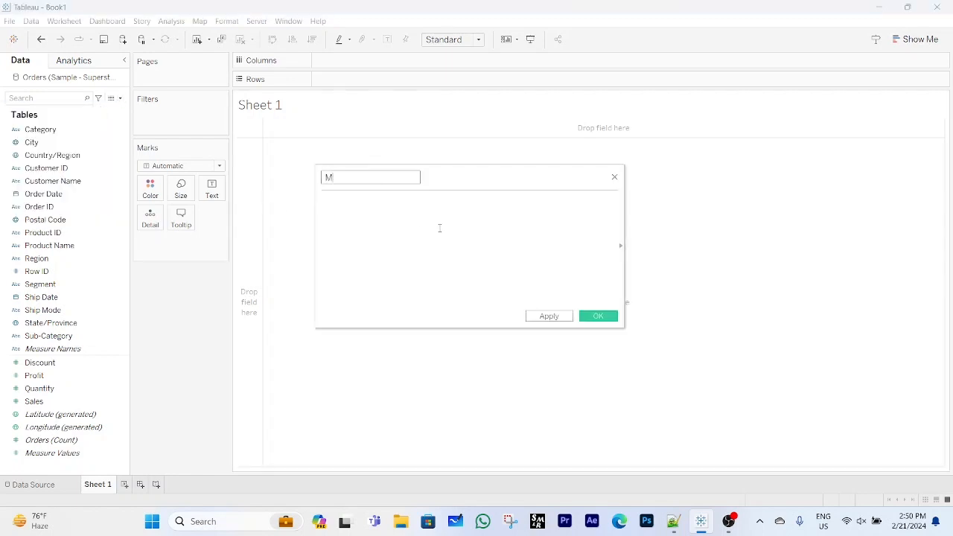
type("axDate_")
left_click(440, 228)
type("{MAX")
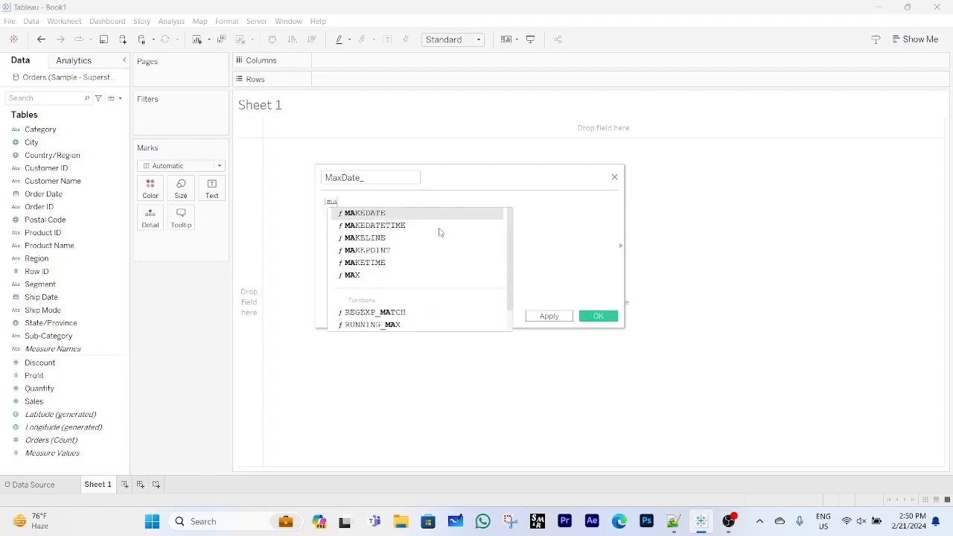
key("Return")
type("ord")
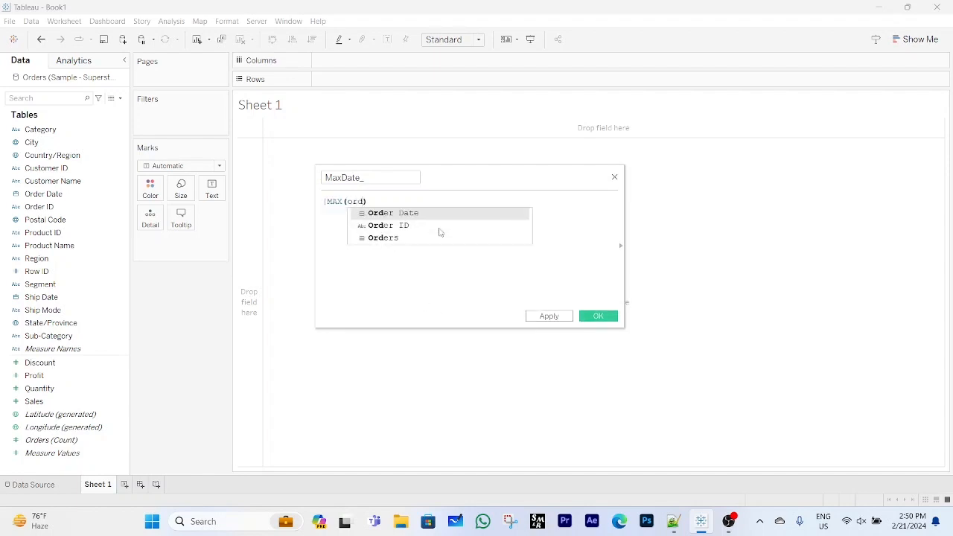
key("Return")
key("Right")
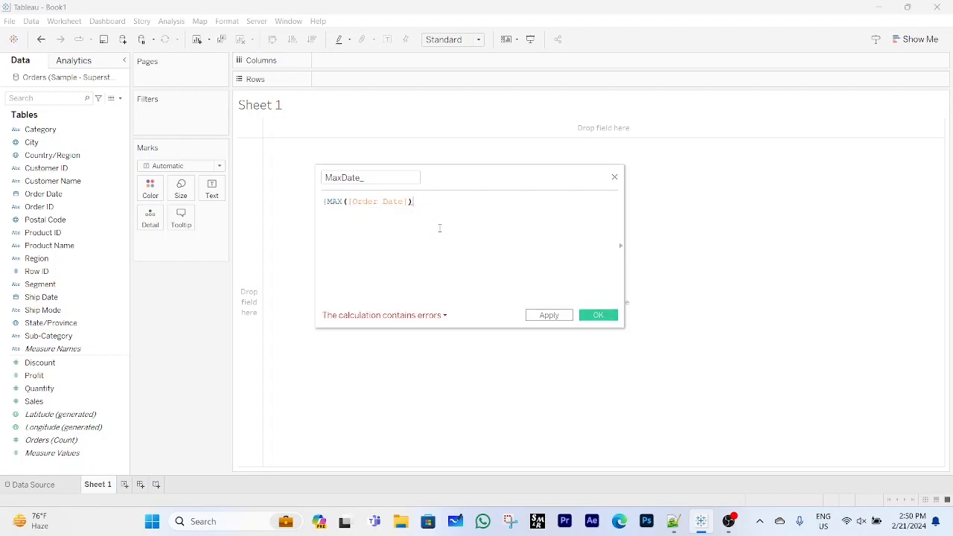
type("}")
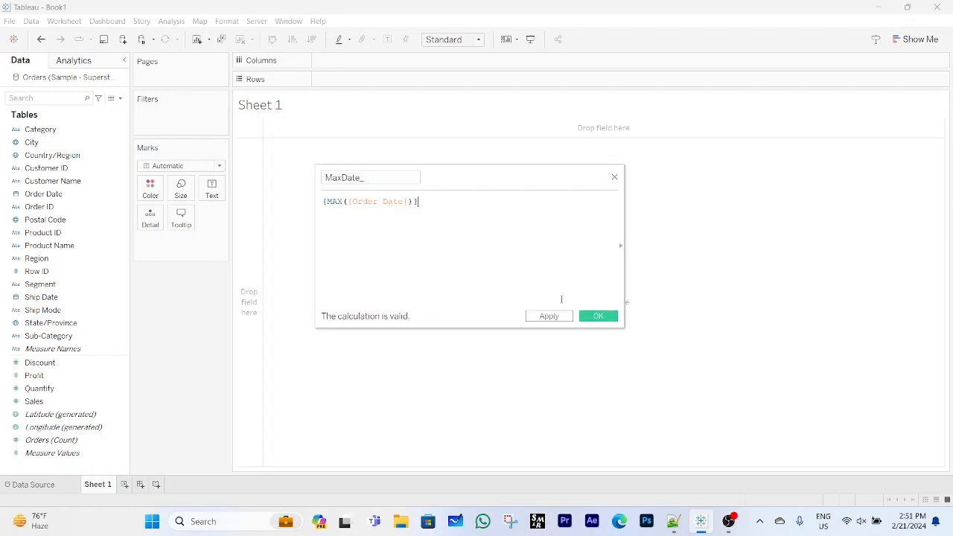
left_click(598, 317)
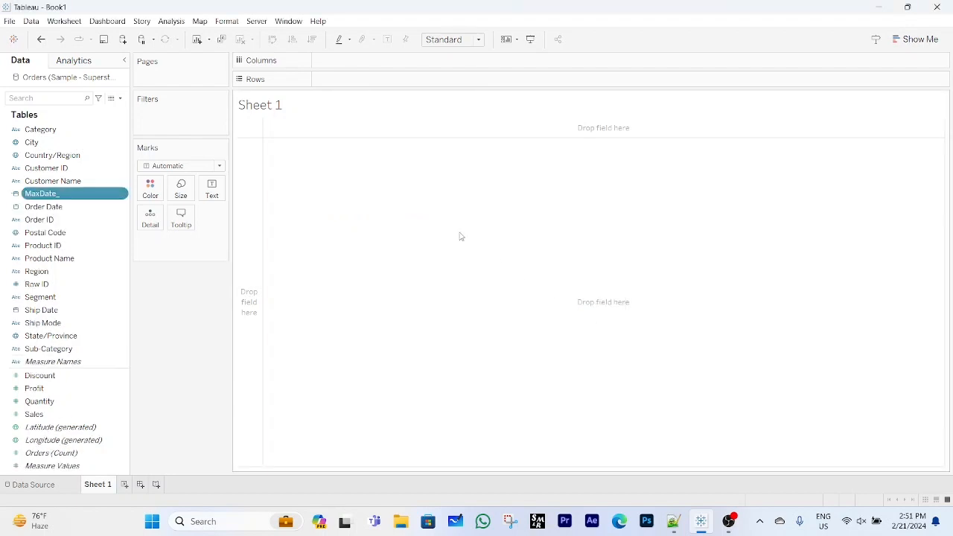
Check the notes, return to Tableau, and create a calculated field named CurrentMonth_ that truncates MaxDate_ to 'month' with DATETRUNC.
left_click(674, 526)
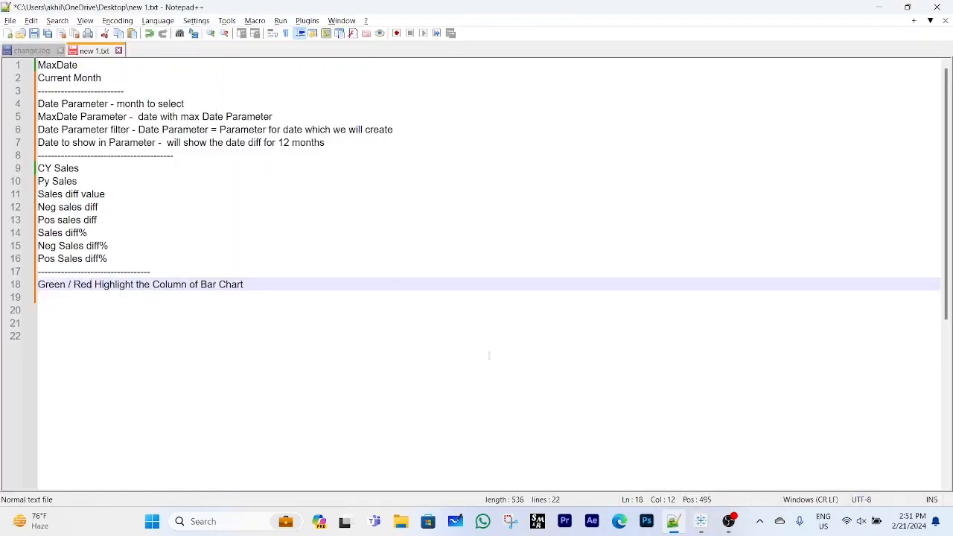
left_click(701, 522)
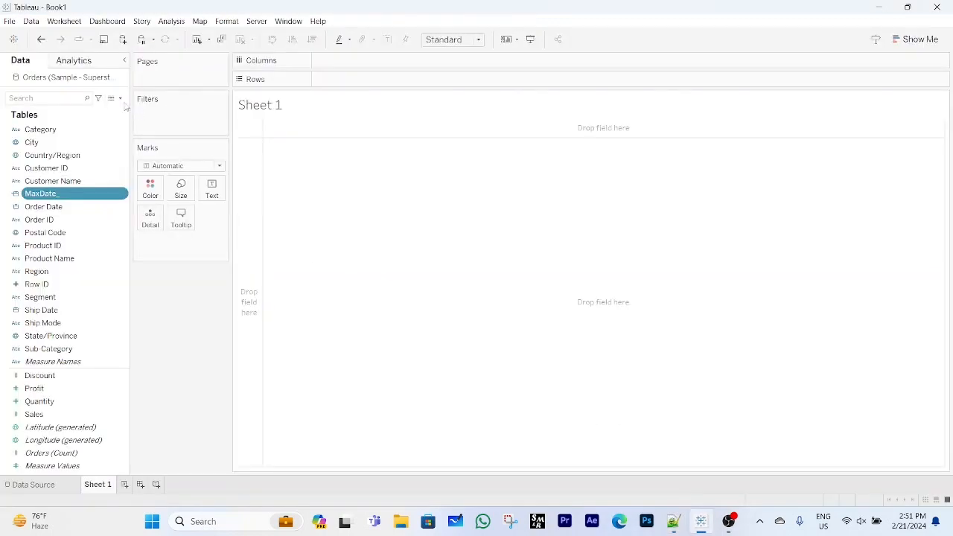
left_click(119, 99)
left_click(110, 109)
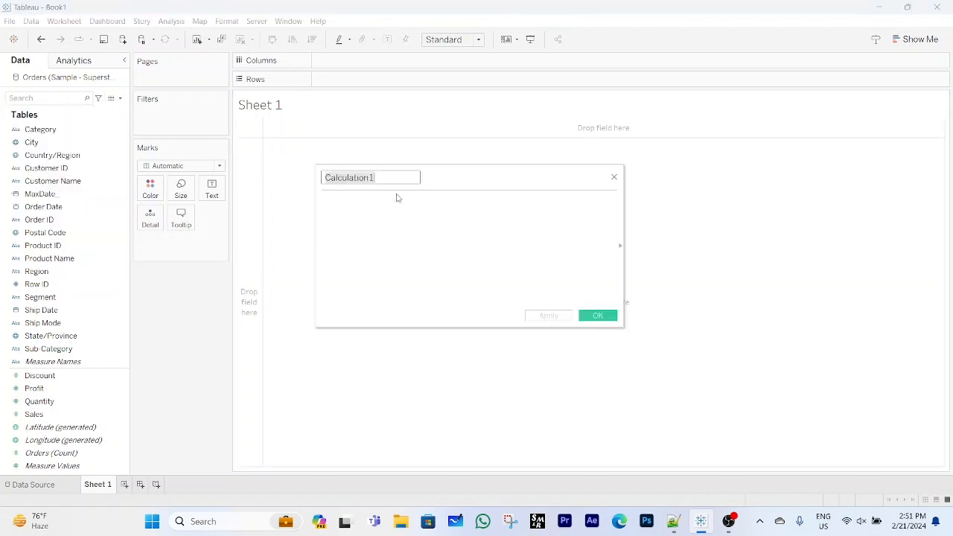
type("Curren")
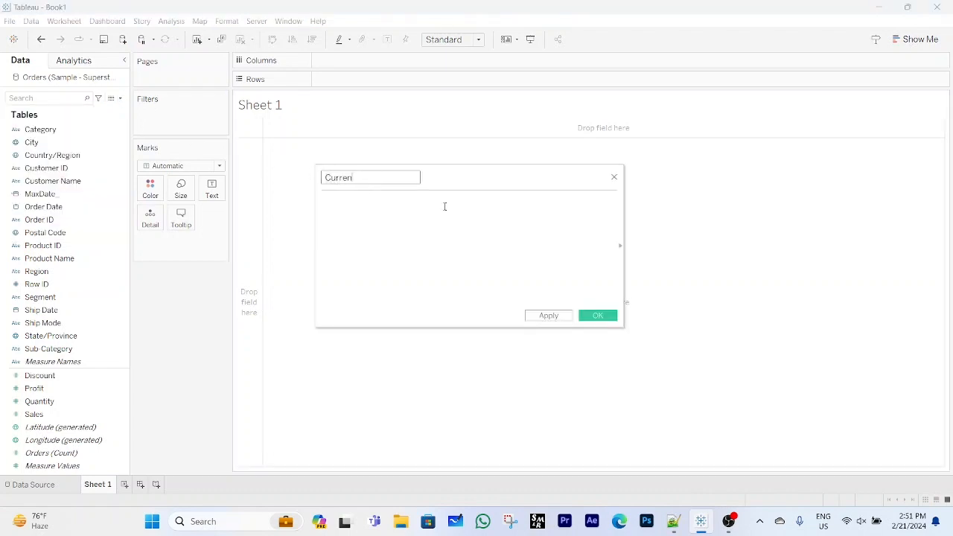
type("tMonth_")
left_click(444, 206)
type("datetr")
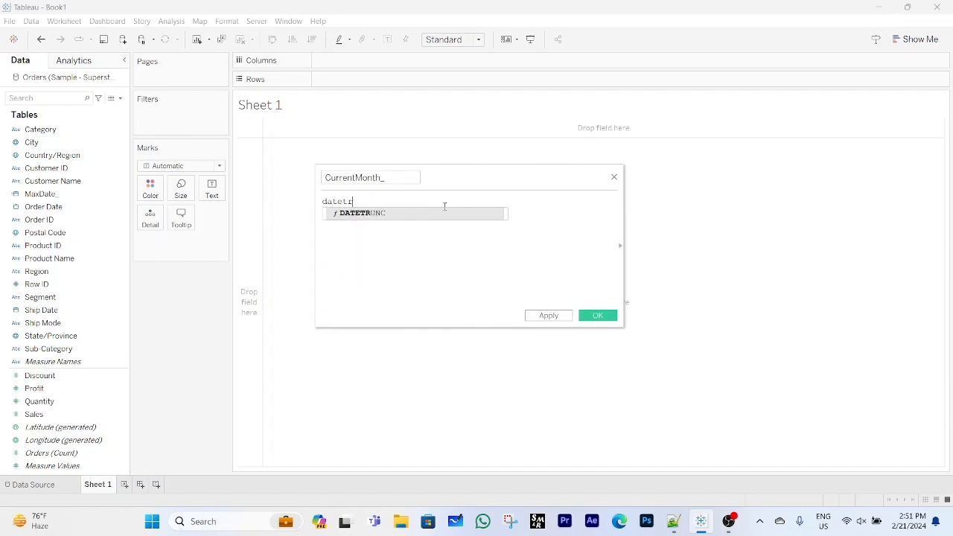
key("Return")
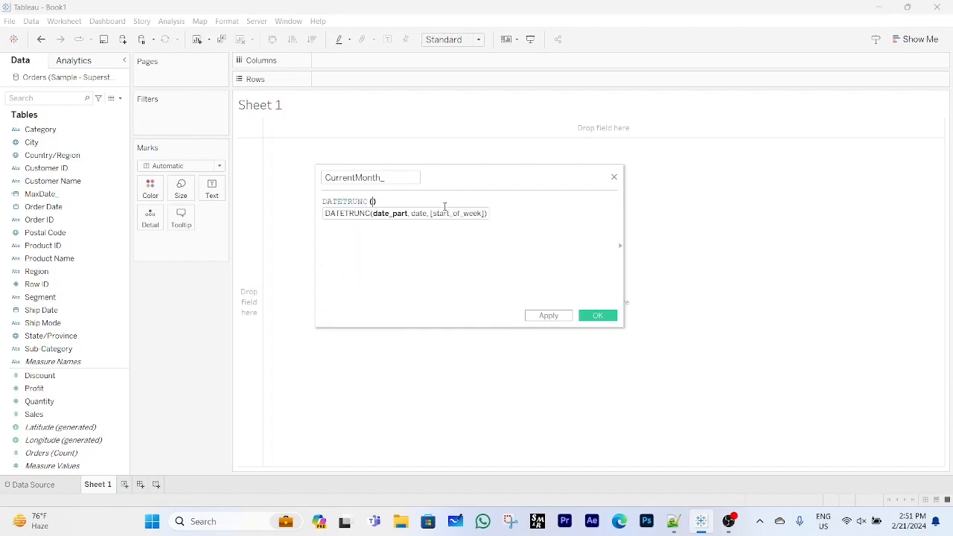
type("'month',")
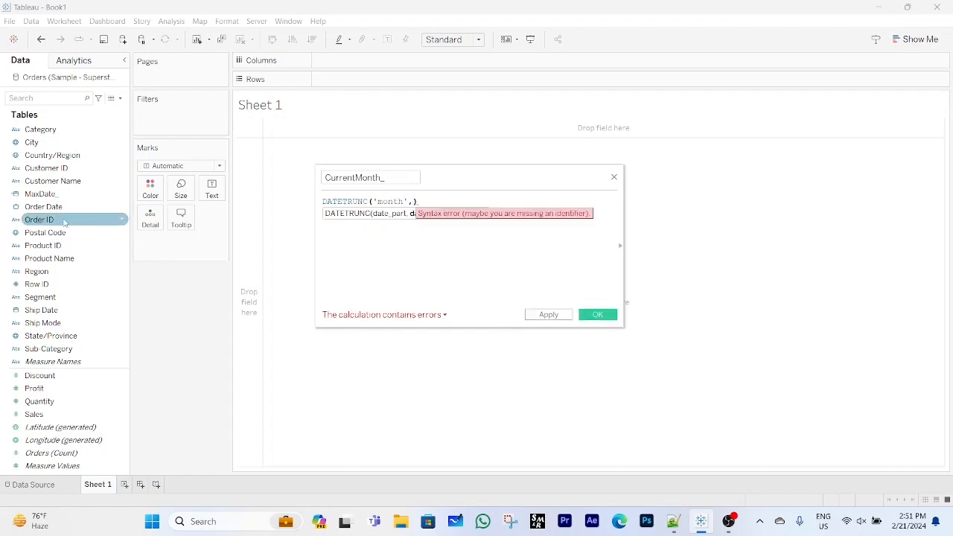
left_click_drag(41, 194, 414, 213)
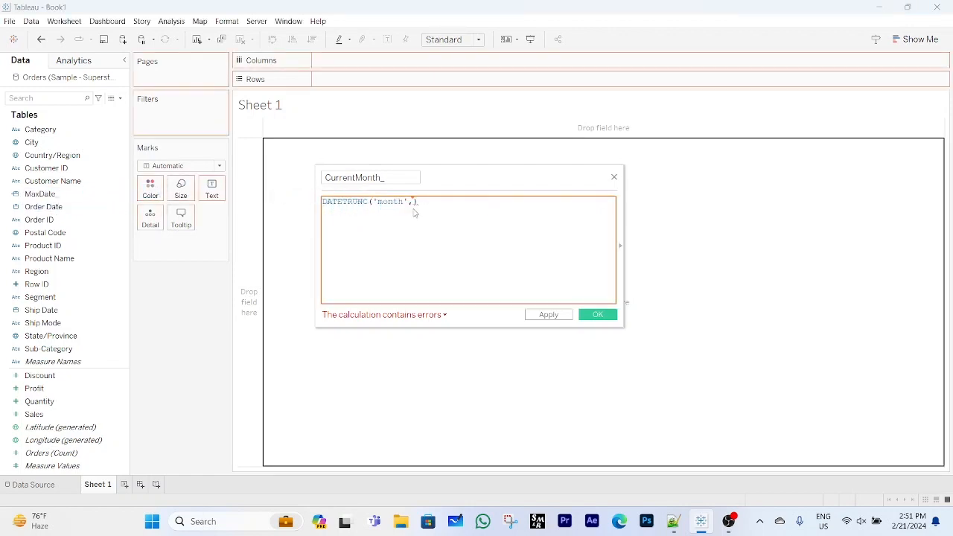
left_click(533, 234)
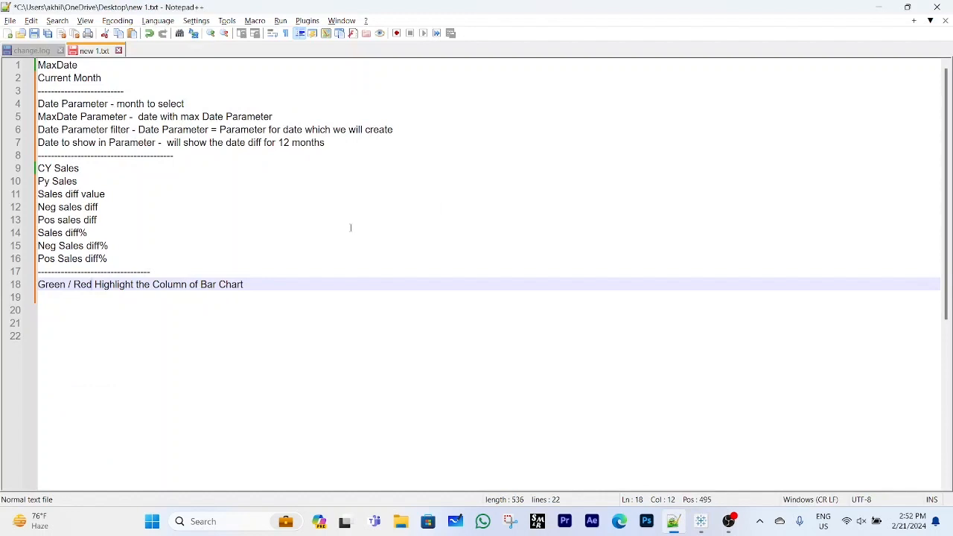
Switch to Tableau and create a calculated field named DatePara_ with the formula DATE(DATETRUNC('month',[Order Date])).
left_click(701, 521)
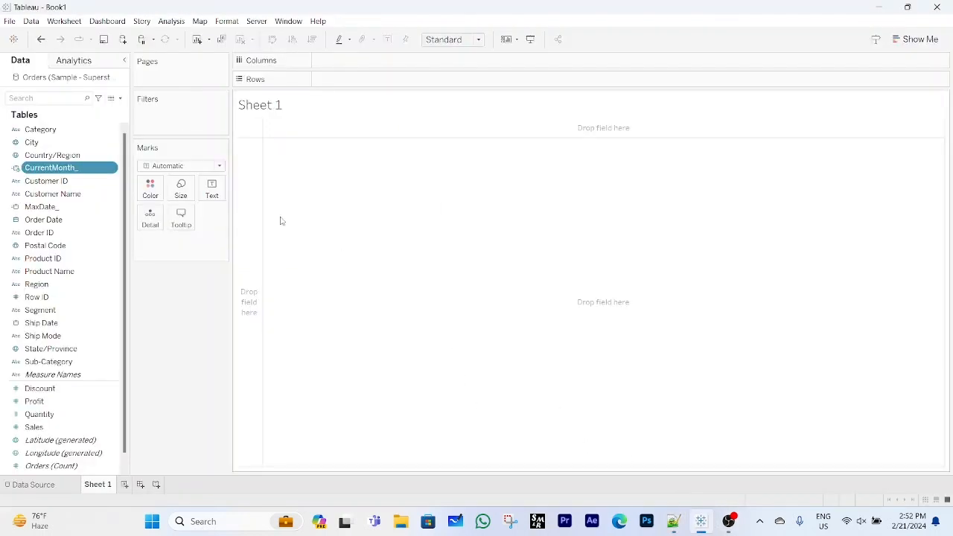
left_click(120, 97)
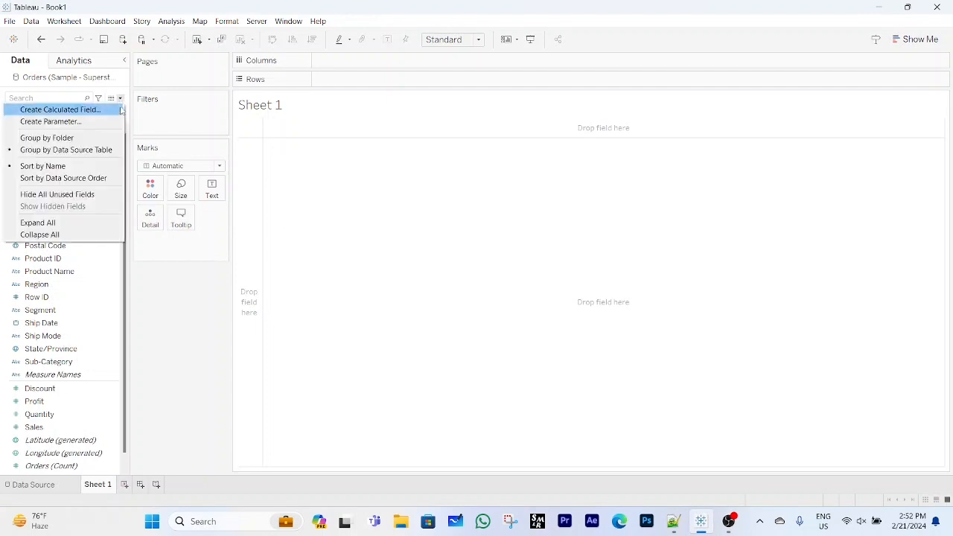
left_click(102, 111)
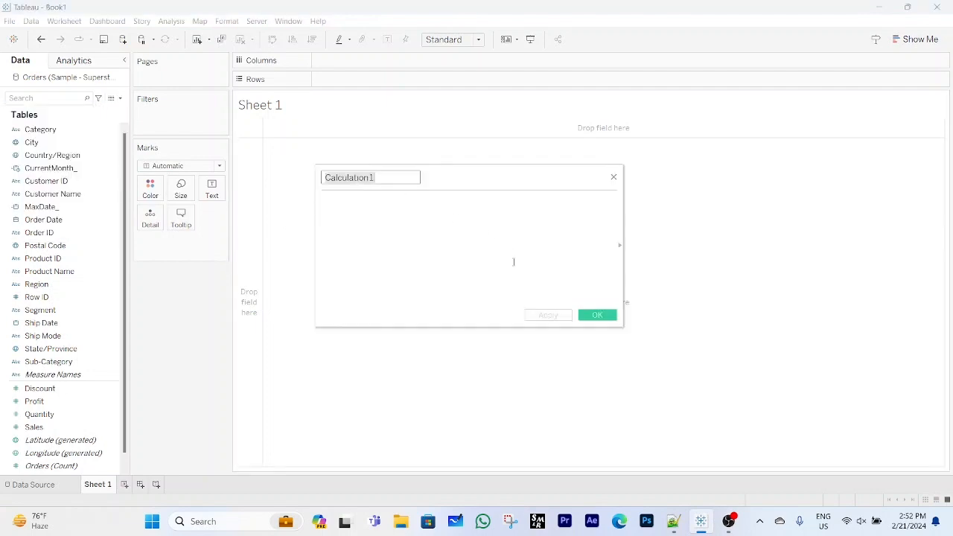
type("DatePar")
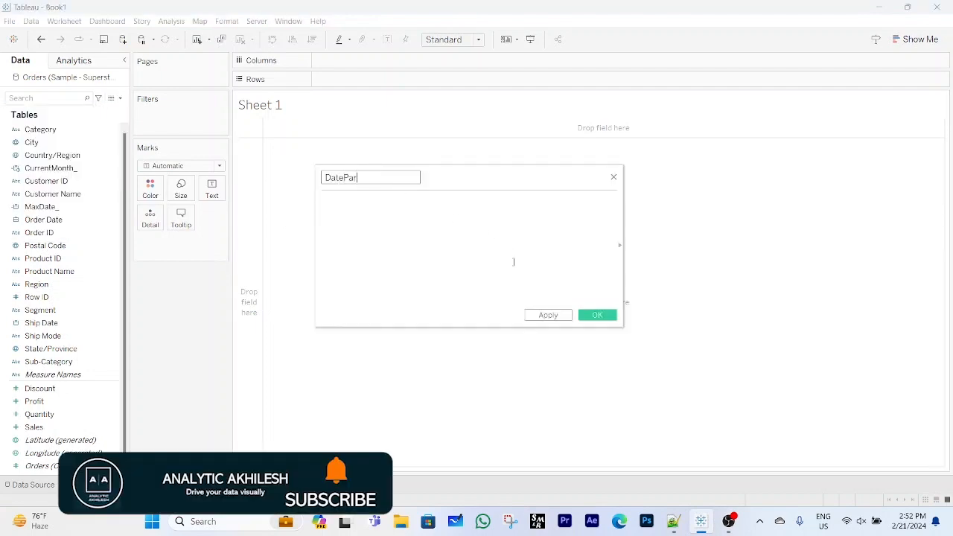
type("a_")
left_click(514, 262)
type("DATE(DATETRUNC('month")
type("'")
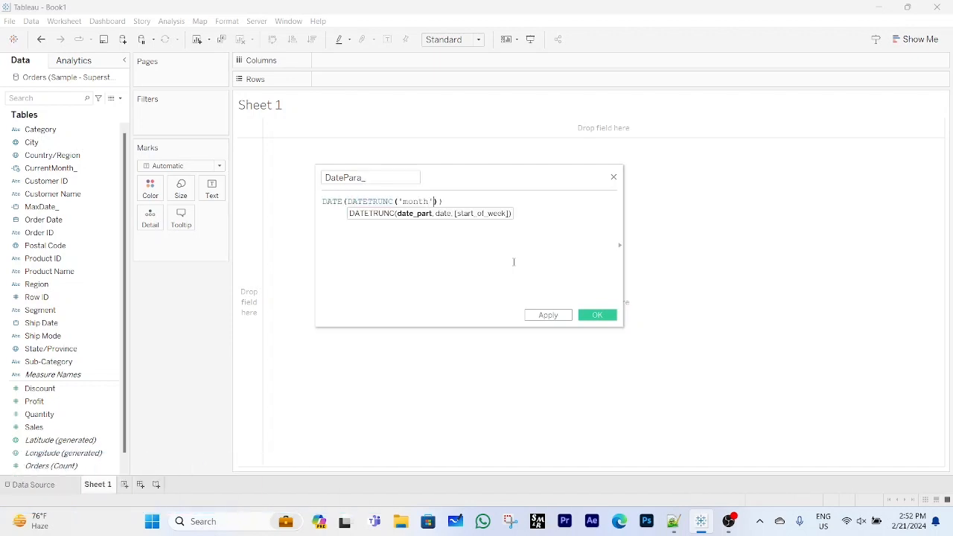
type(",ord")
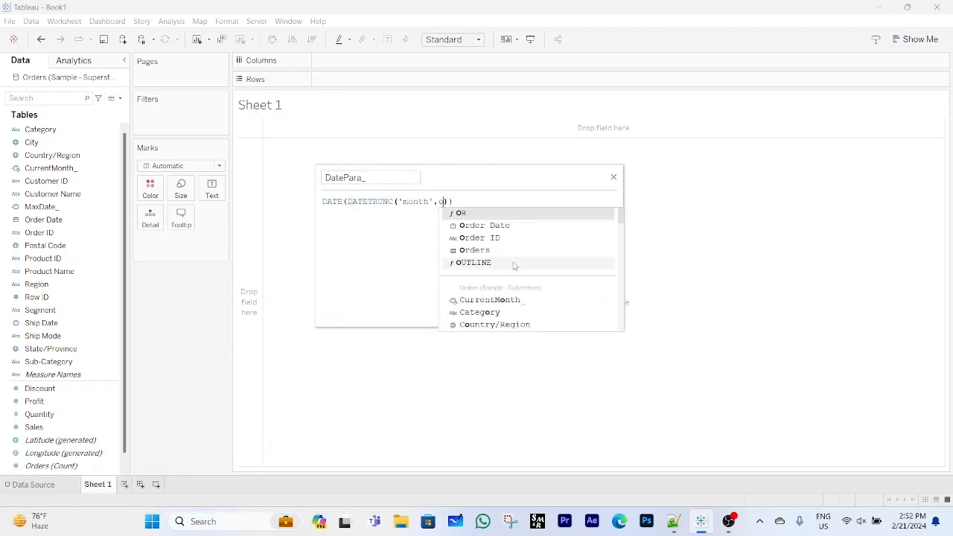
key("Return")
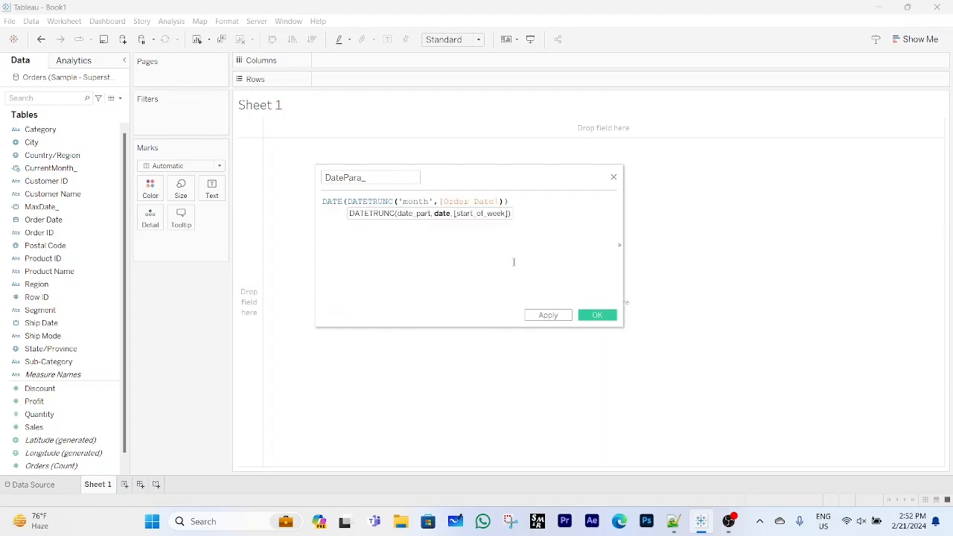
key("End")
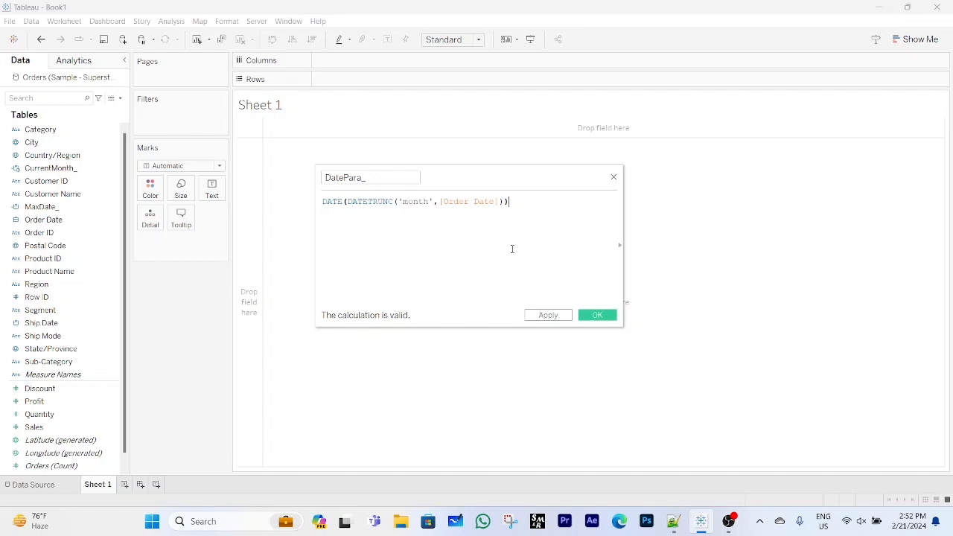
Check the notes, return to Tableau, and start a new calculated field named MaxDatePara_.
key("alt+Tab")
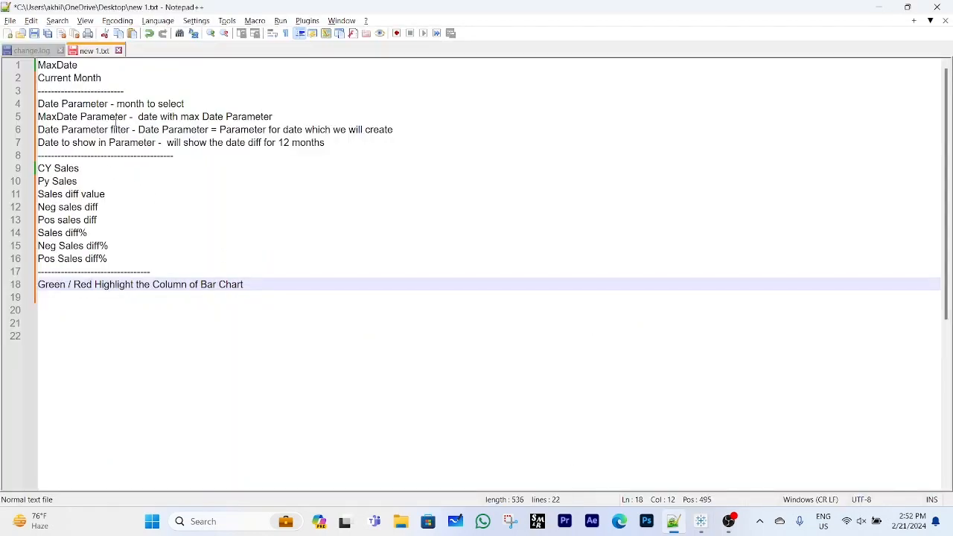
key("alt+Tab")
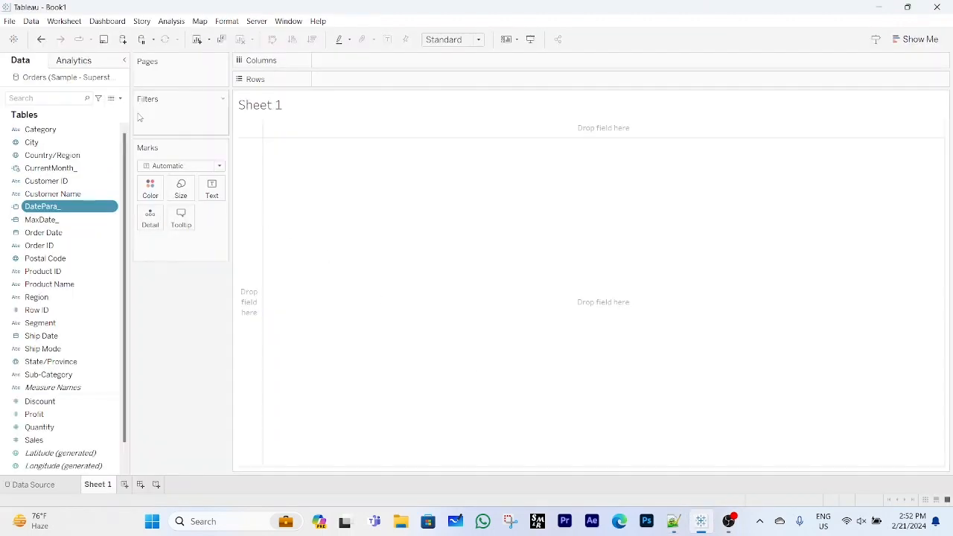
left_click(120, 98)
left_click(108, 112)
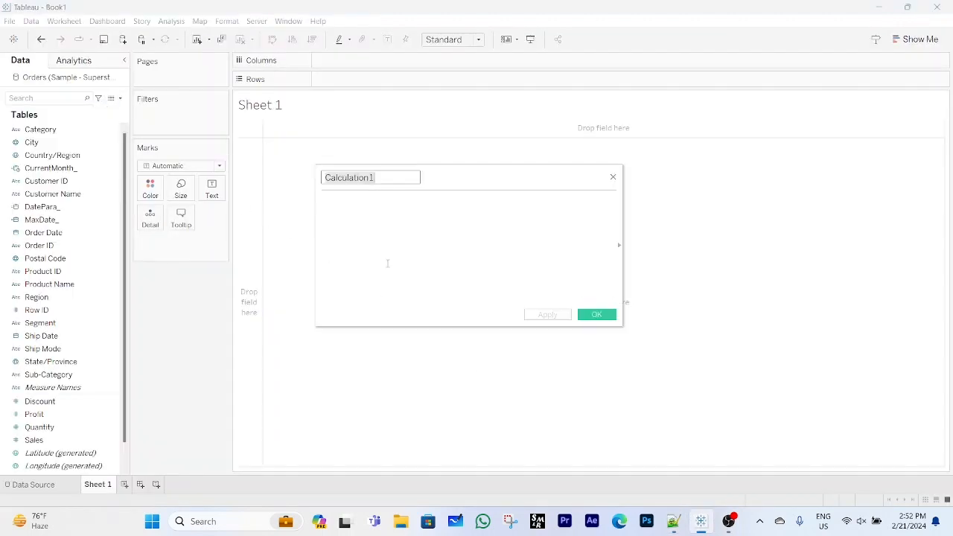
type("MaxDdat")
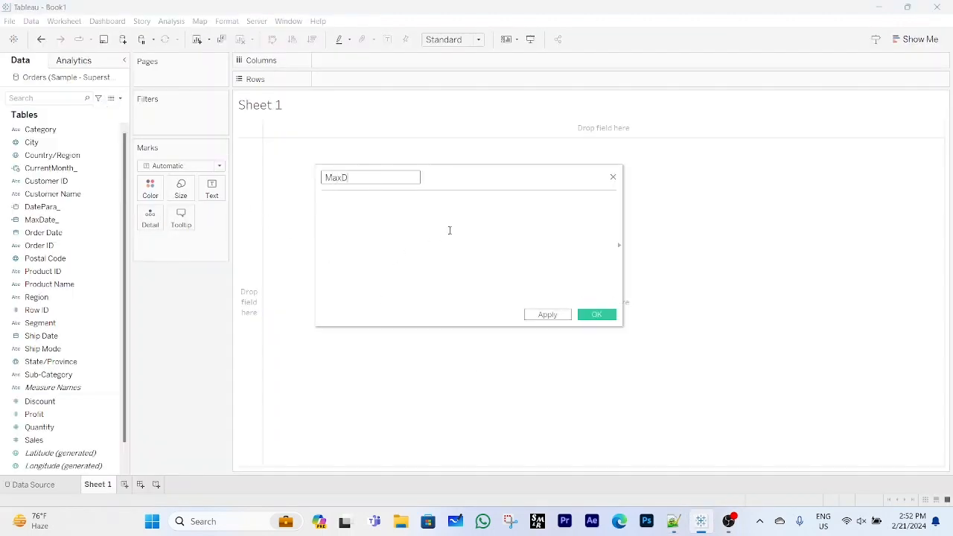
key("BackSpace")
key("BackSpace")
key("BackSpace")
type("atePara_")
left_click(449, 230)
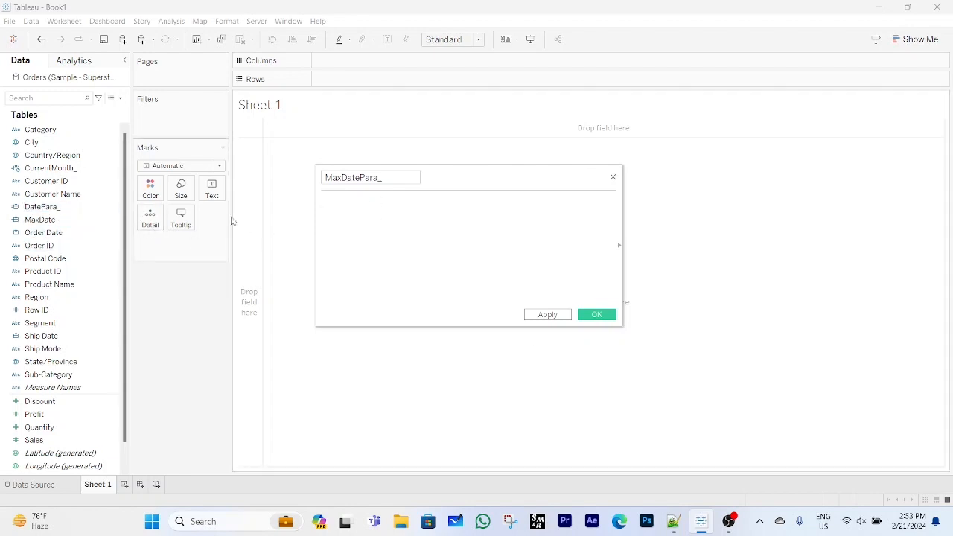
Enter DATETRUNC('month',[Order Date]) as the base expression of the MaxDatePara_ formula.
left_click(341, 198)
type("date")
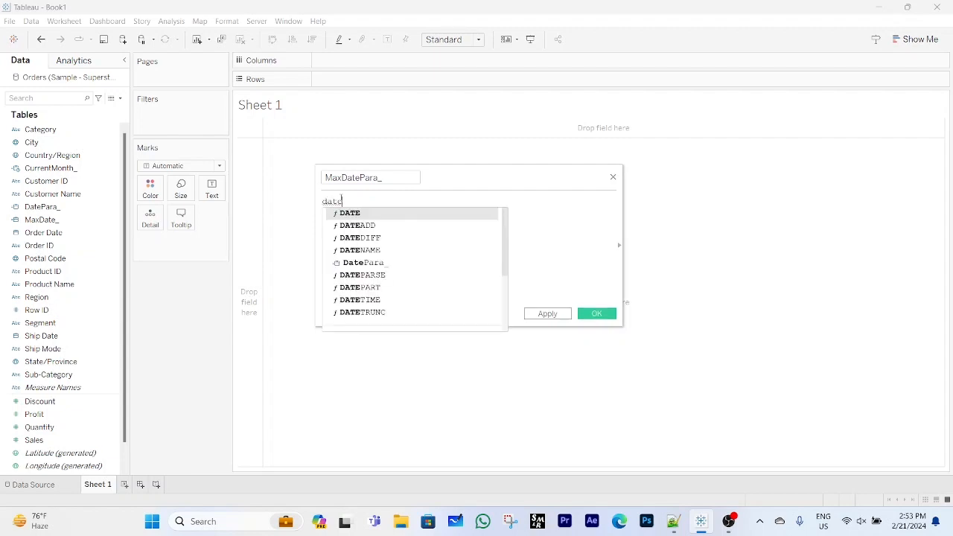
key("Return")
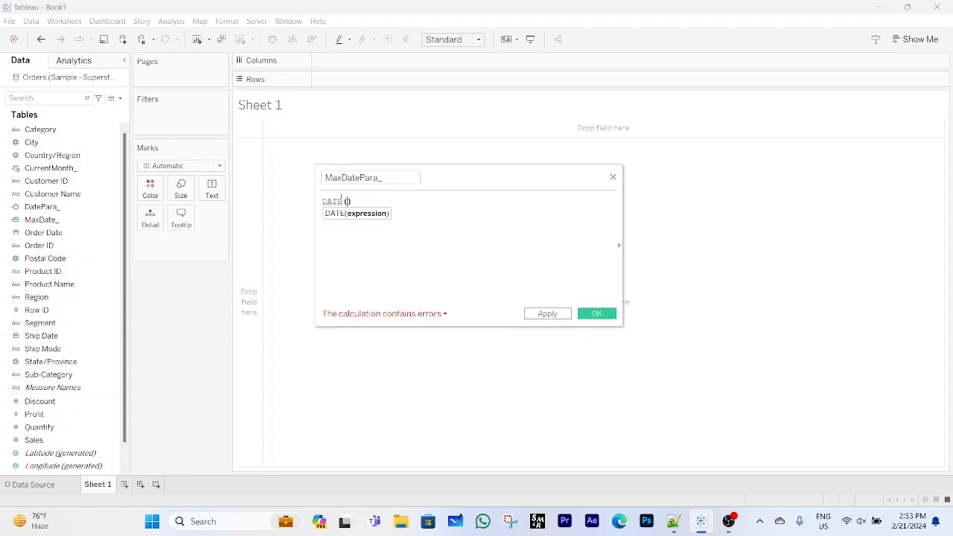
key("BackSpace")
type("tr")
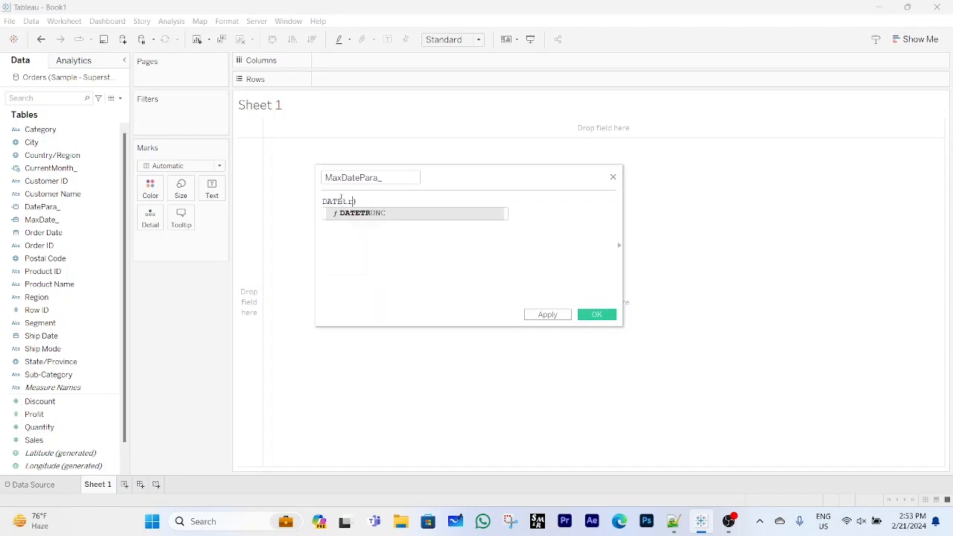
key("Return")
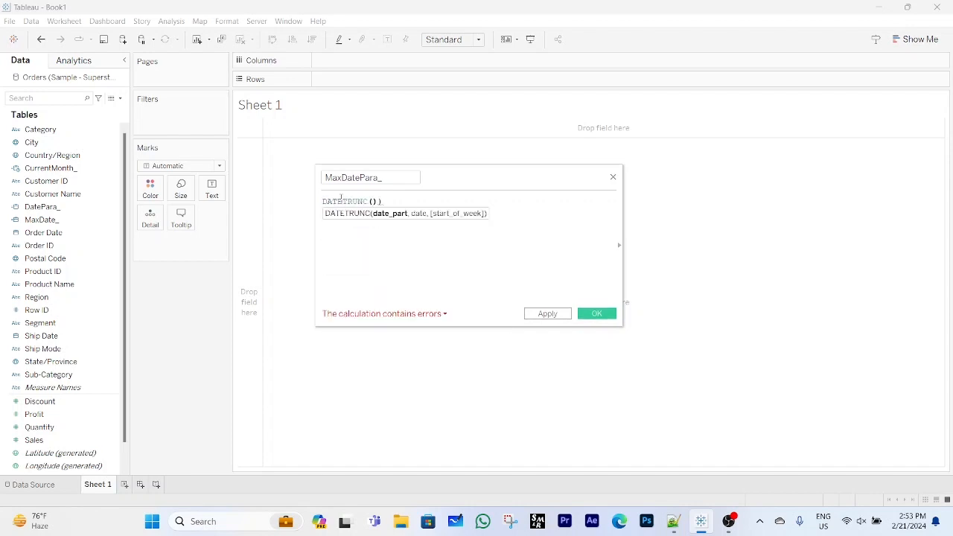
type("'month'")
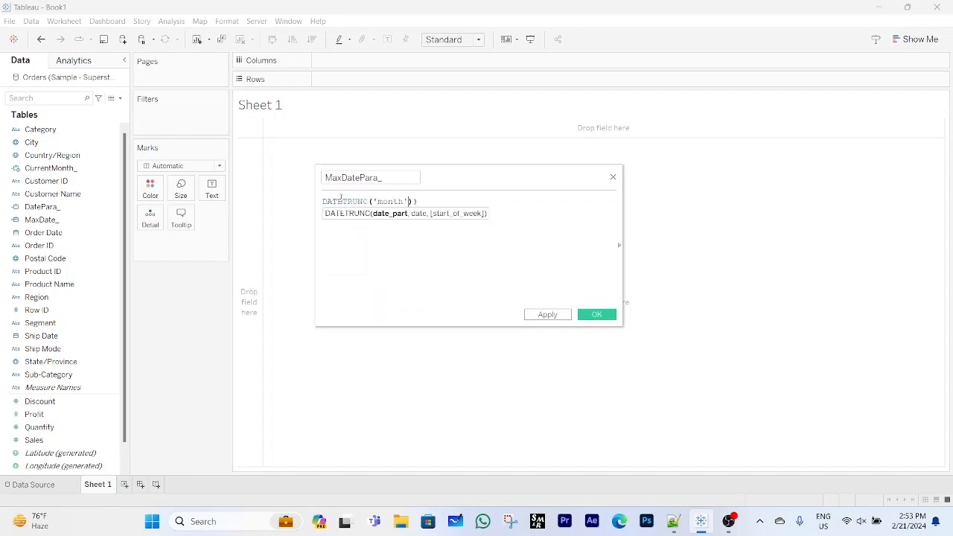
type(",")
type(",")
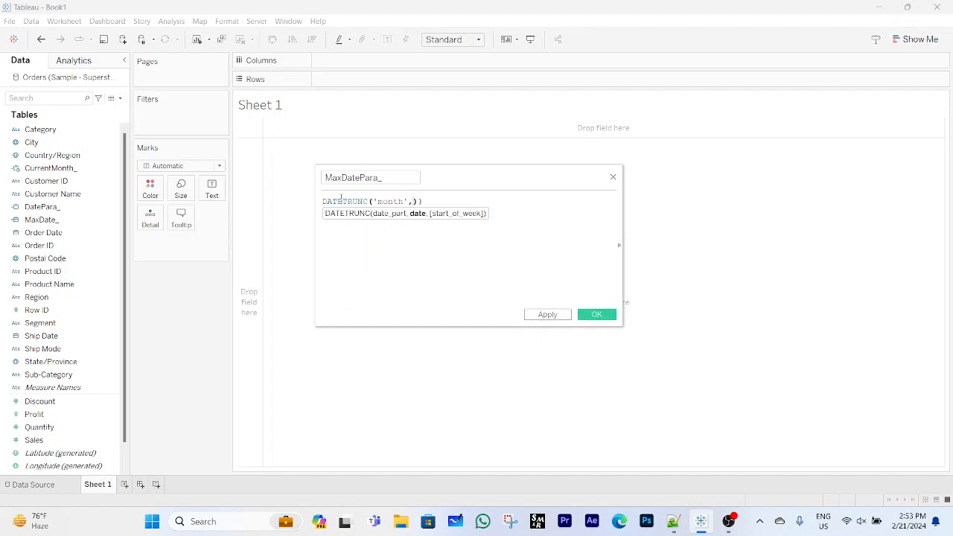
type("or")
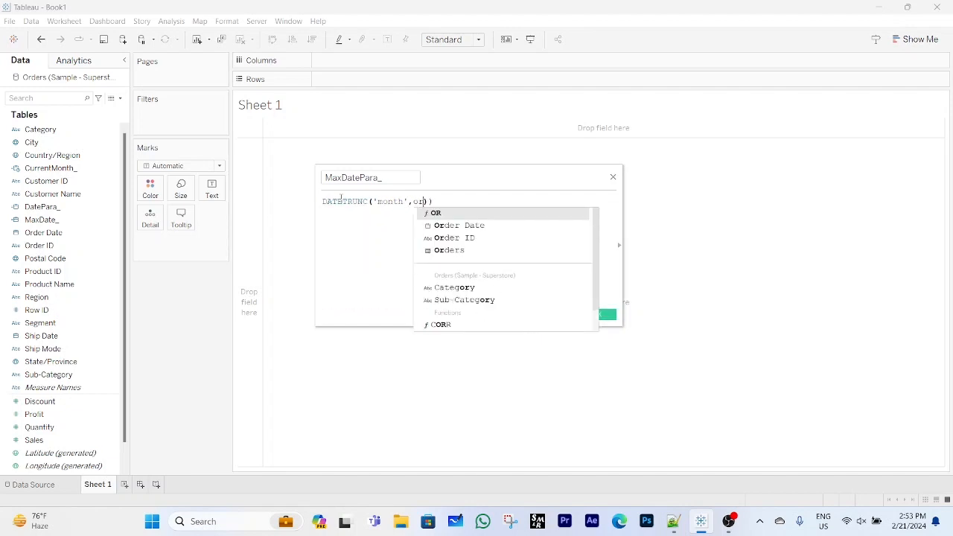
key("Return")
key("BackSpace")
type("d")
key("Return")
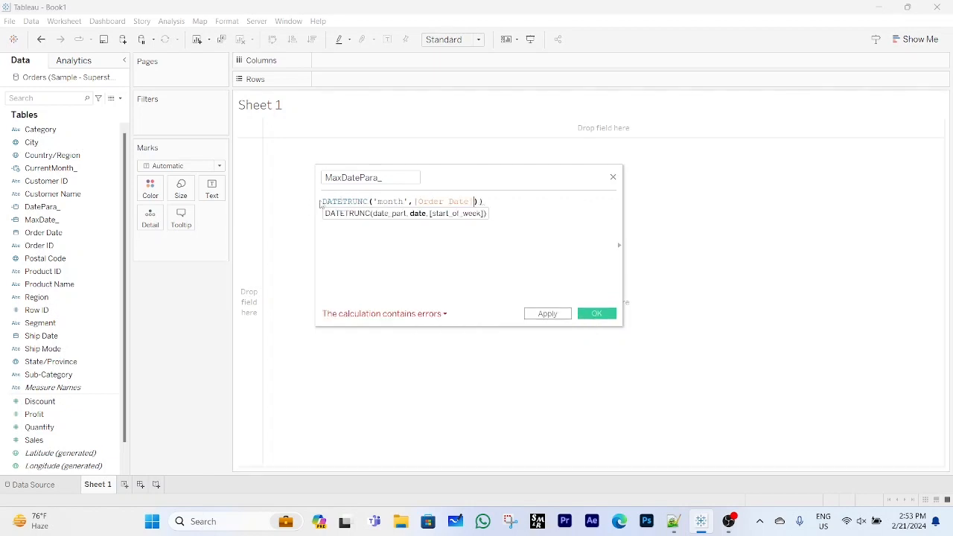
Wrap the month truncation in MAX so the formula reads MAX(DATETRUNC('month',[Order Date])).
left_click(323, 201)
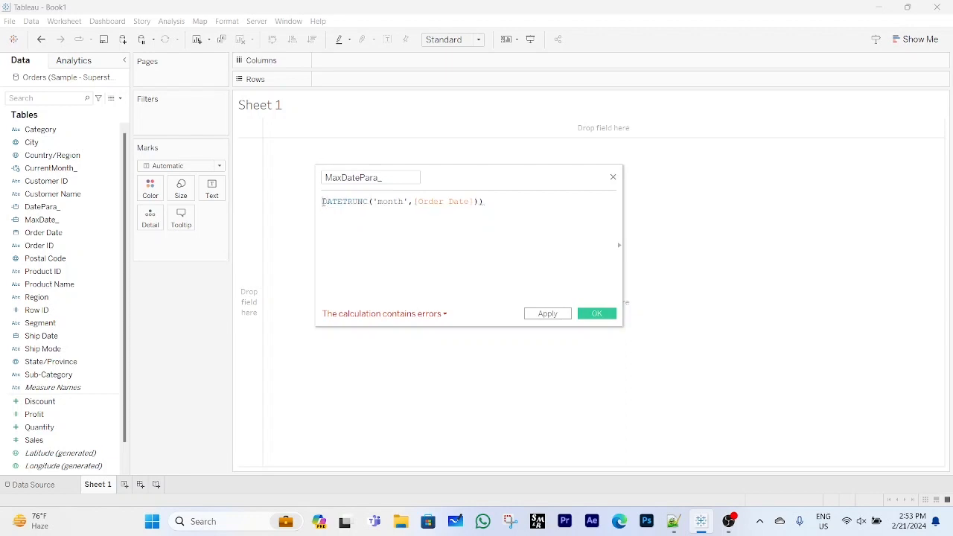
type("Max")
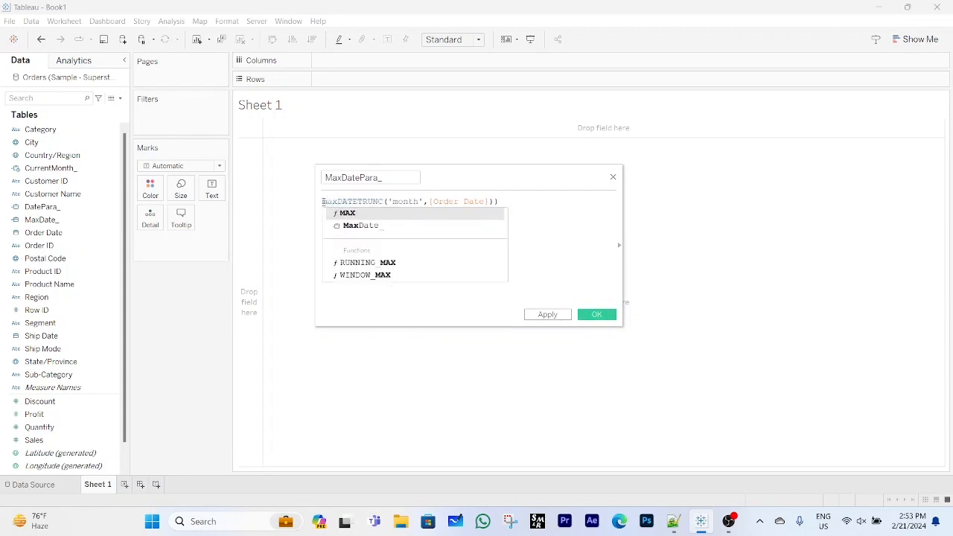
key("Return")
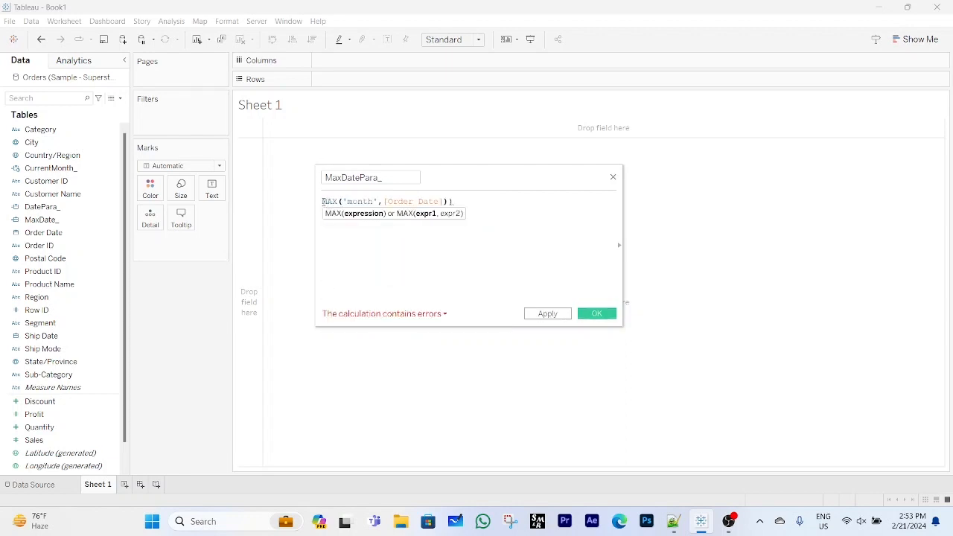
type("datetr")
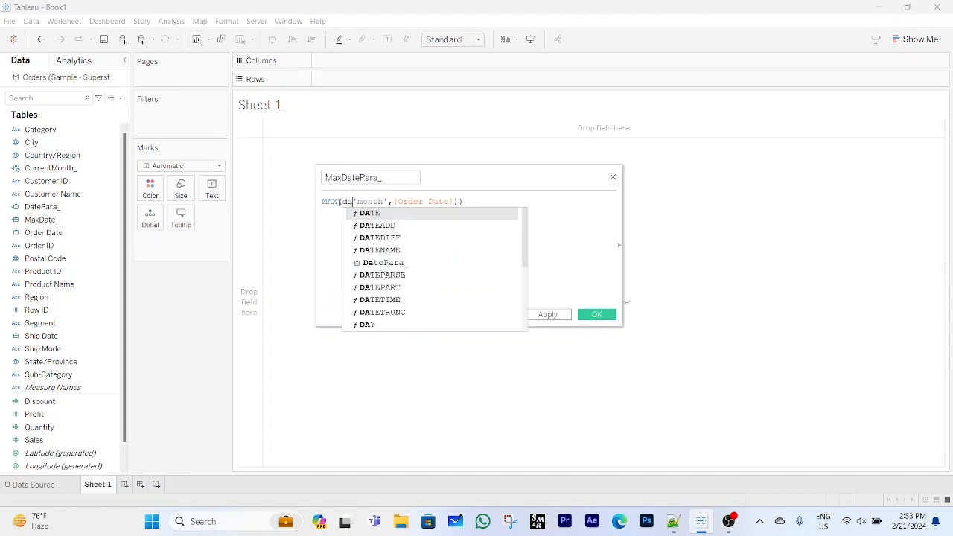
key("Return")
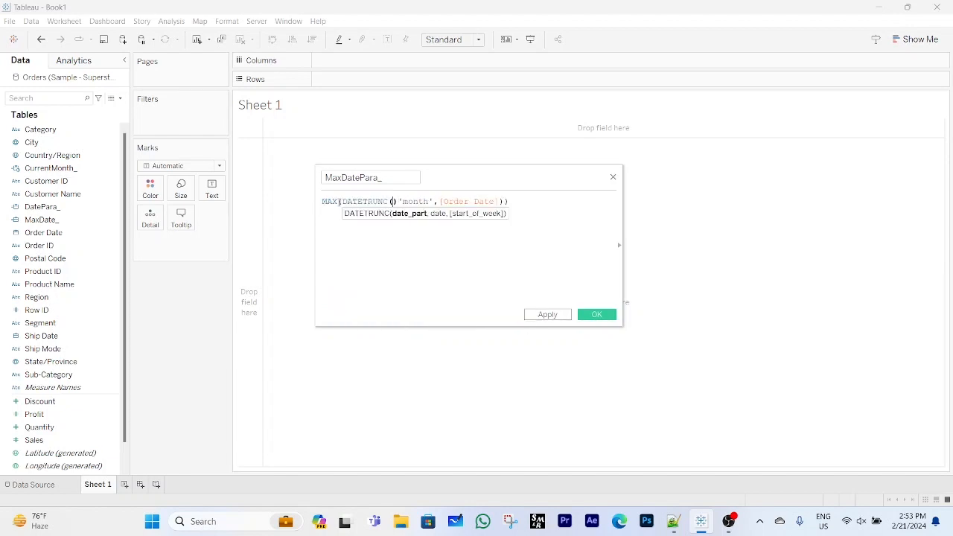
key("Delete")
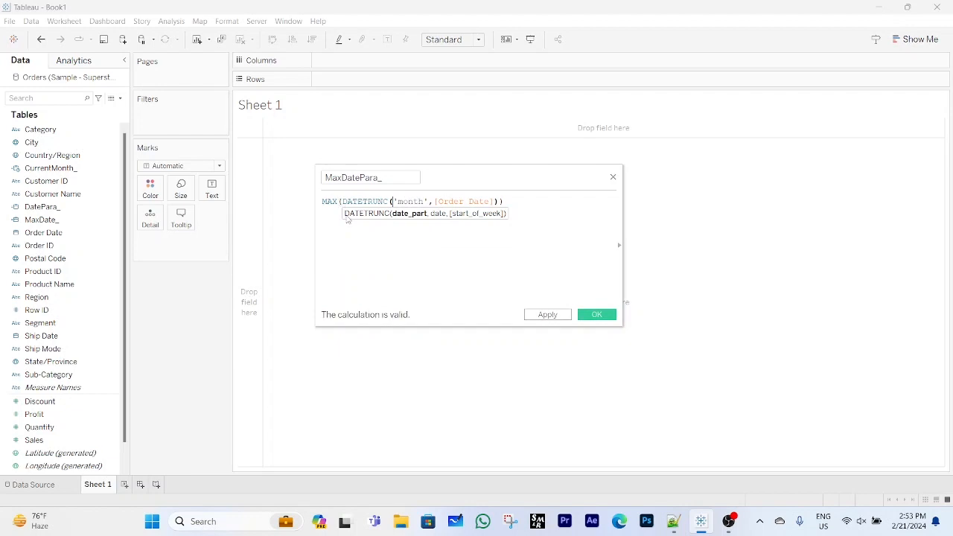
Convert the MAX expression to a date by enclosing the whole formula in the DATE function.
left_click(324, 202)
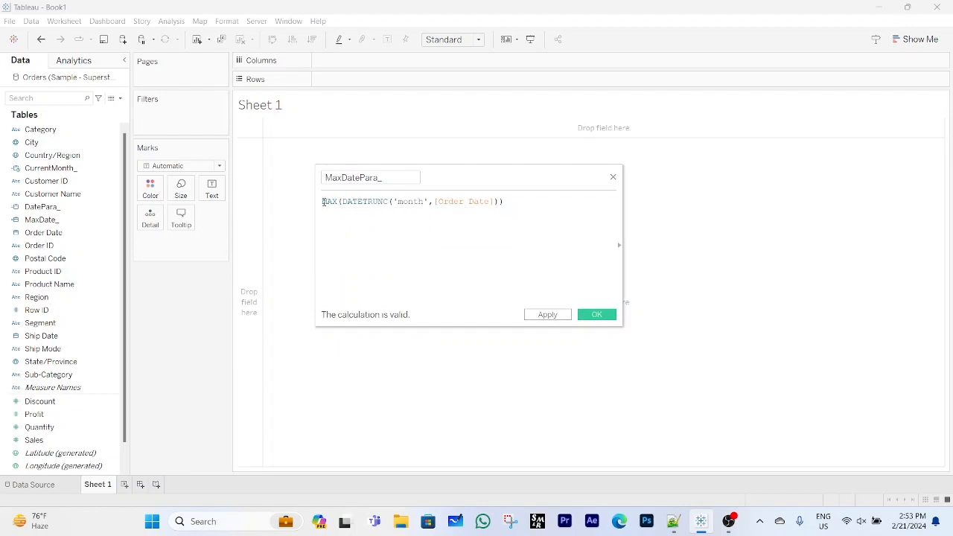
type("Date(")
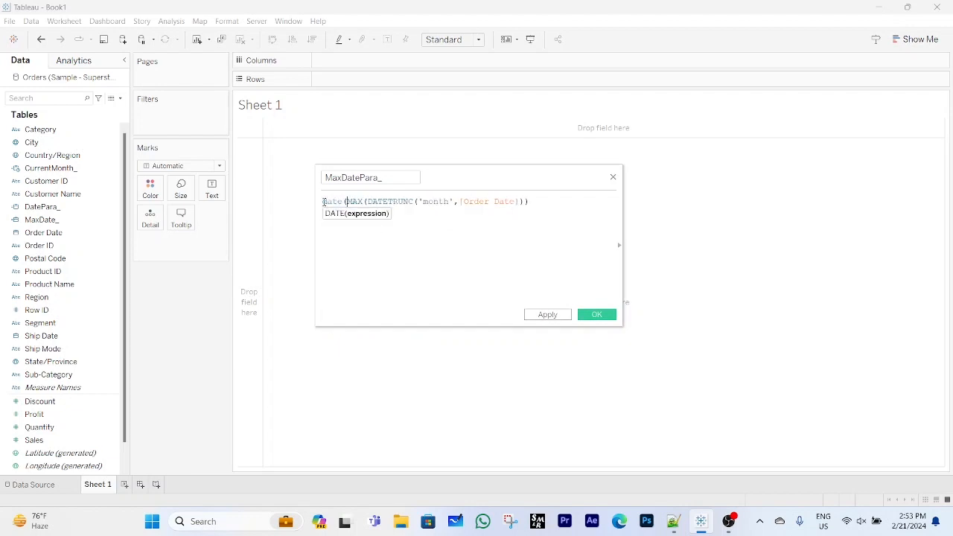
left_click(563, 207)
type(")")
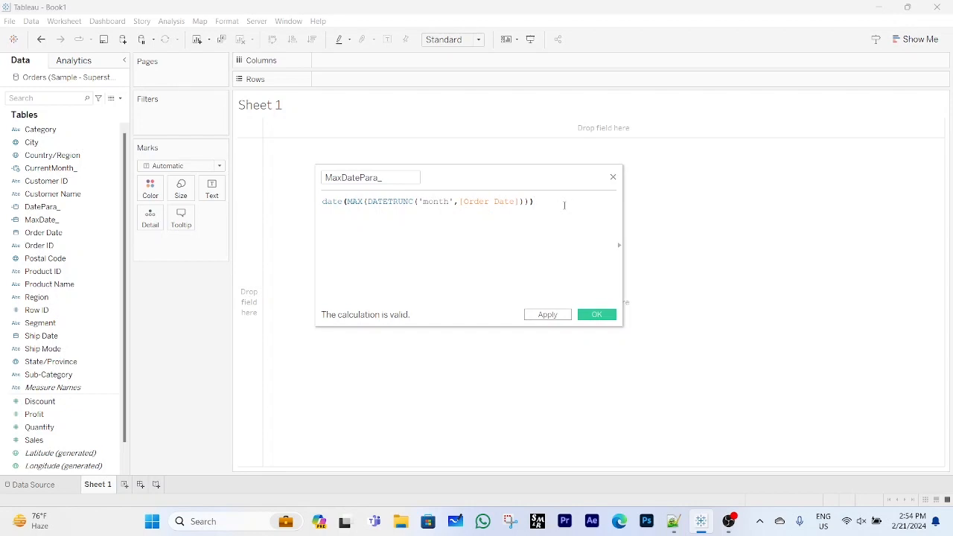
Enclose the complete MaxDatePara_ formula in curly braces to make it a level of detail expression, and save the field.
left_click(323, 201)
type("{")
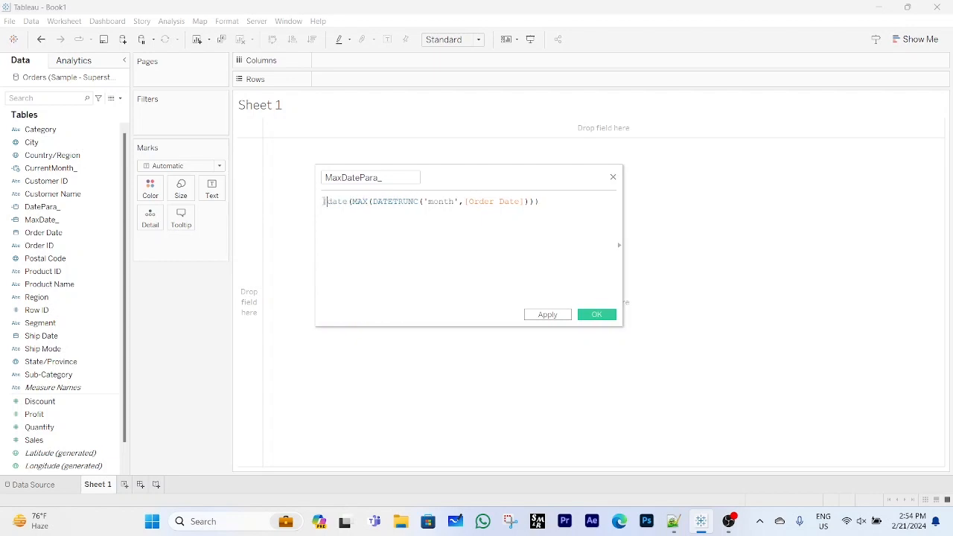
left_click(544, 202)
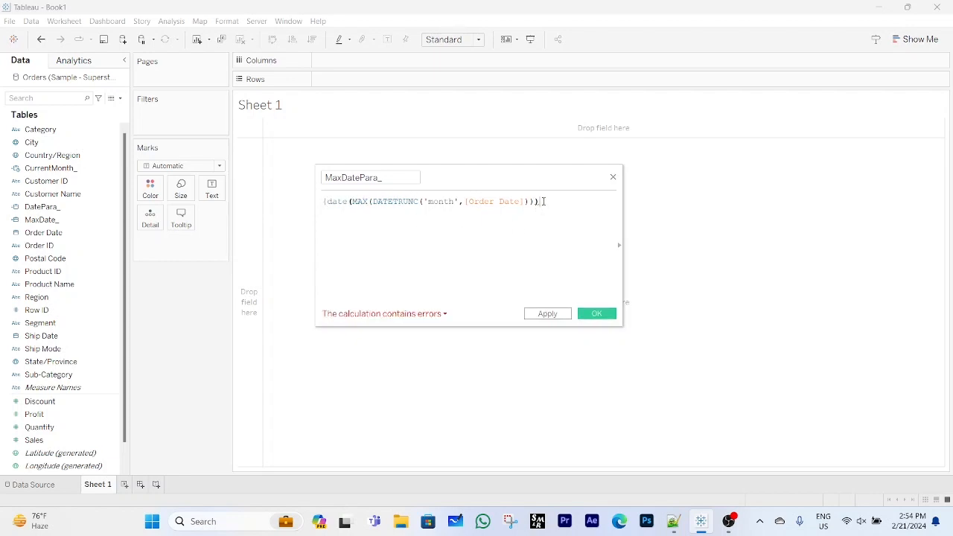
type("}")
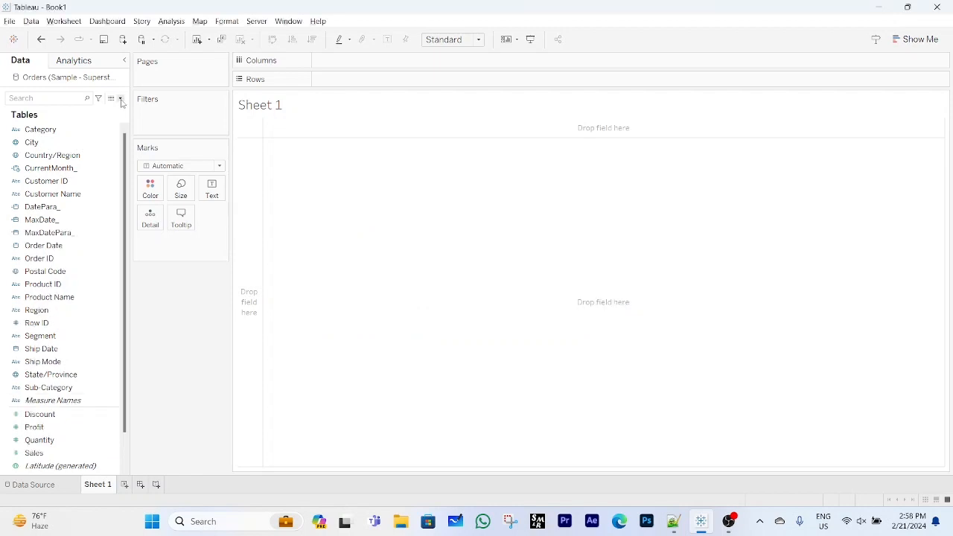
Create a new parameter named DatePara with the Date data type.
left_click(120, 99)
left_click(90, 124)
left_click_drag(363, 152, 257, 161)
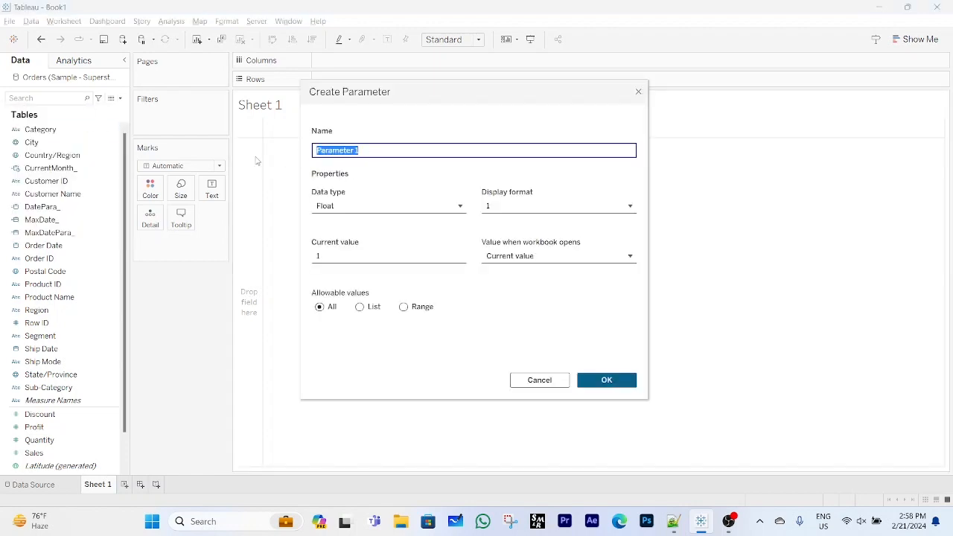
type("DatePara")
left_click(354, 208)
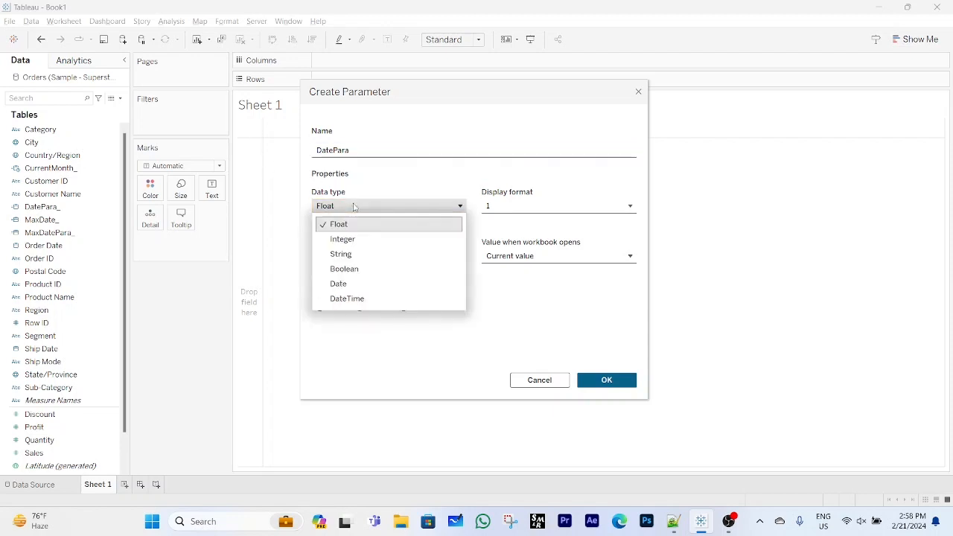
left_click(370, 285)
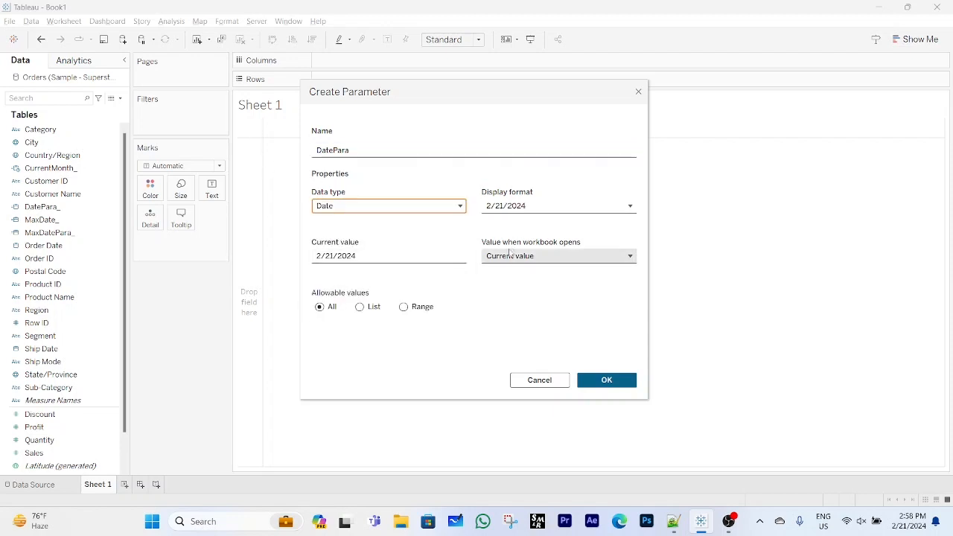
Make the parameter's allowable values a list refreshed when the workbook opens, with MaxDatePara_ as the opening value.
left_click(359, 306)
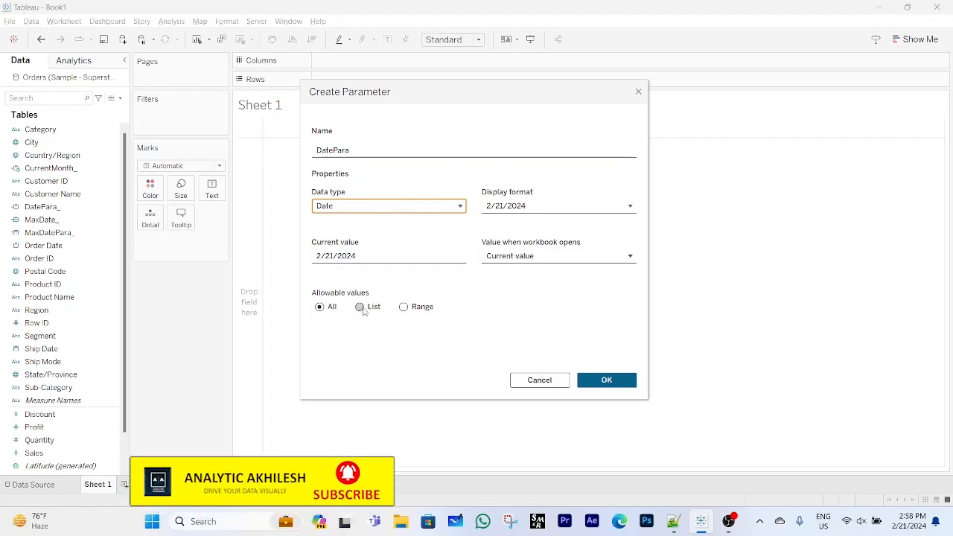
left_click(522, 257)
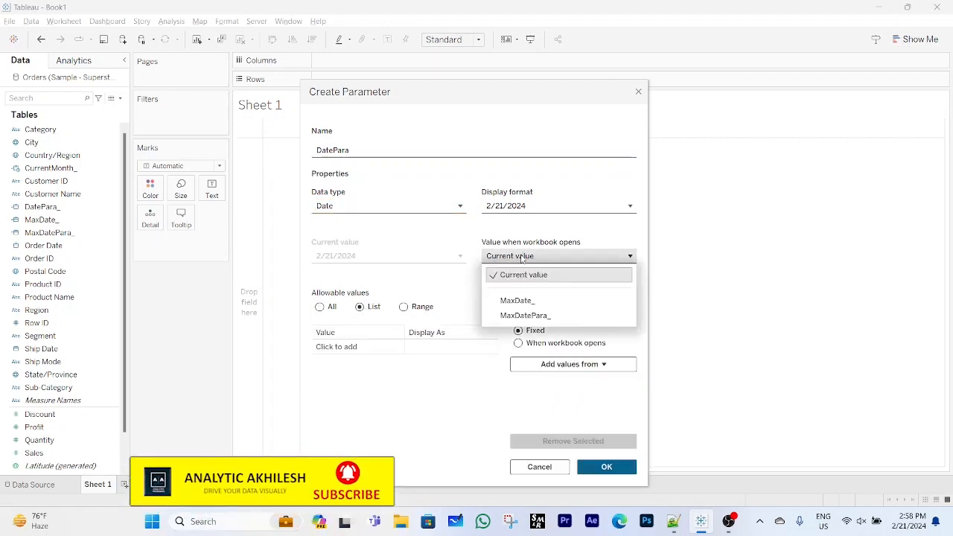
left_click(532, 317)
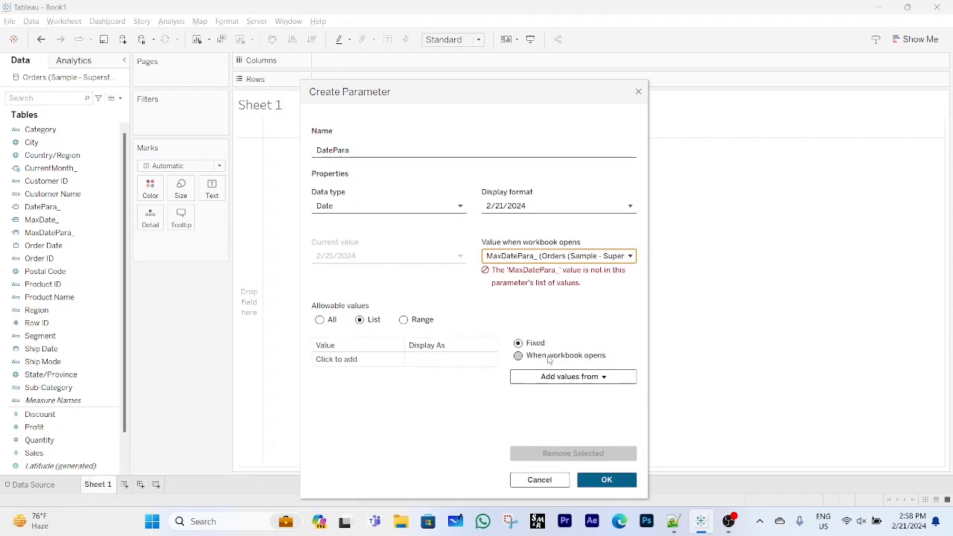
left_click(549, 358)
Switch the opening value to MaxDate_ and load the parameter's list of values from the DatePara_ field.
left_click(548, 259)
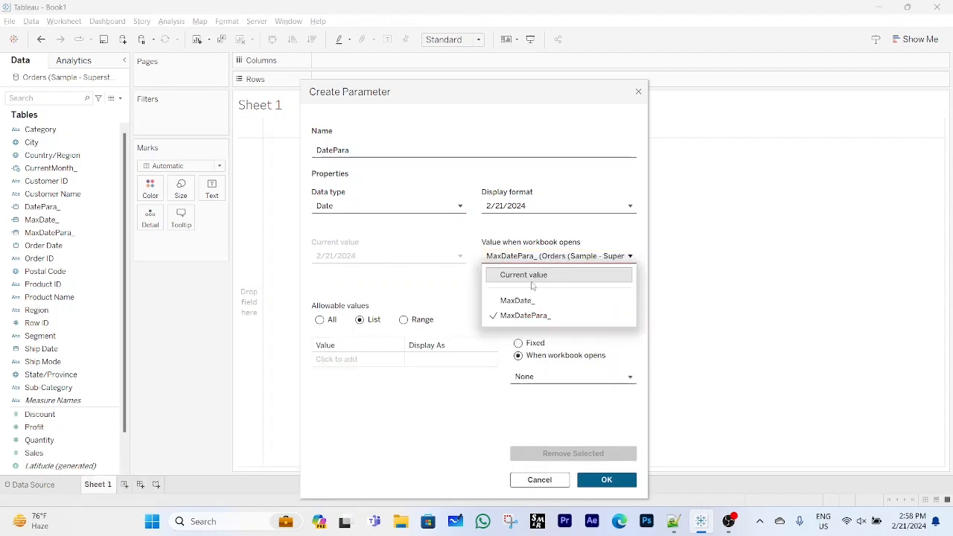
left_click(532, 300)
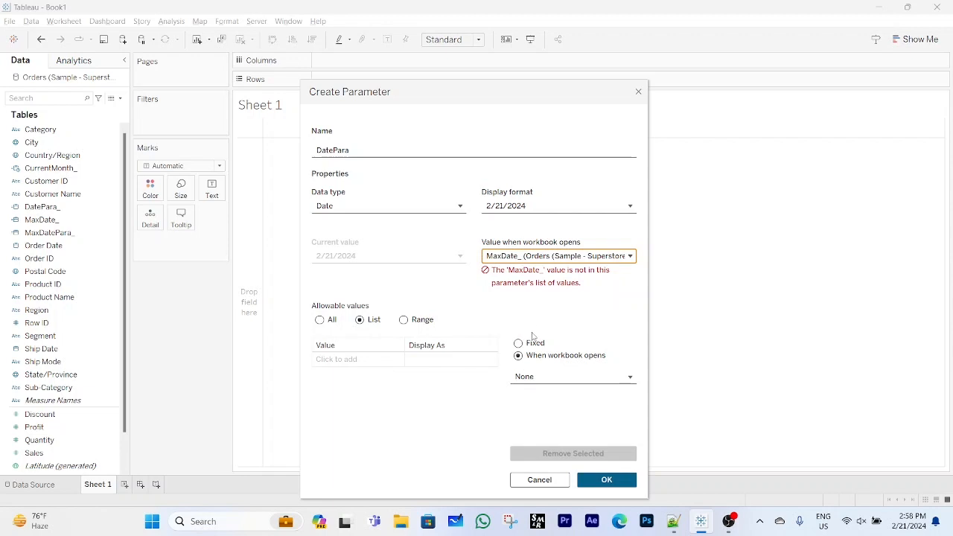
left_click(549, 376)
left_click(556, 421)
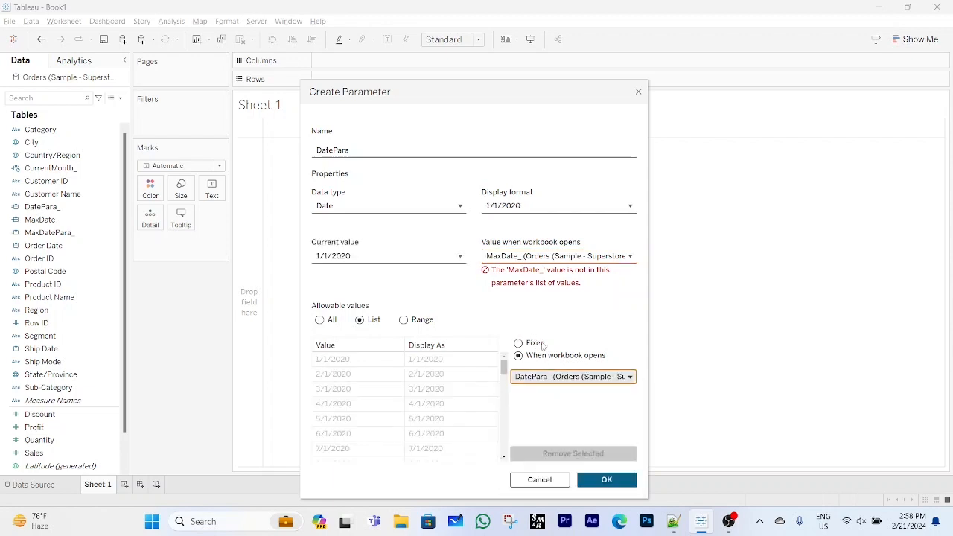
Set the value when the workbook opens to MaxDatePara_ and save the DatePara parameter.
left_click(536, 261)
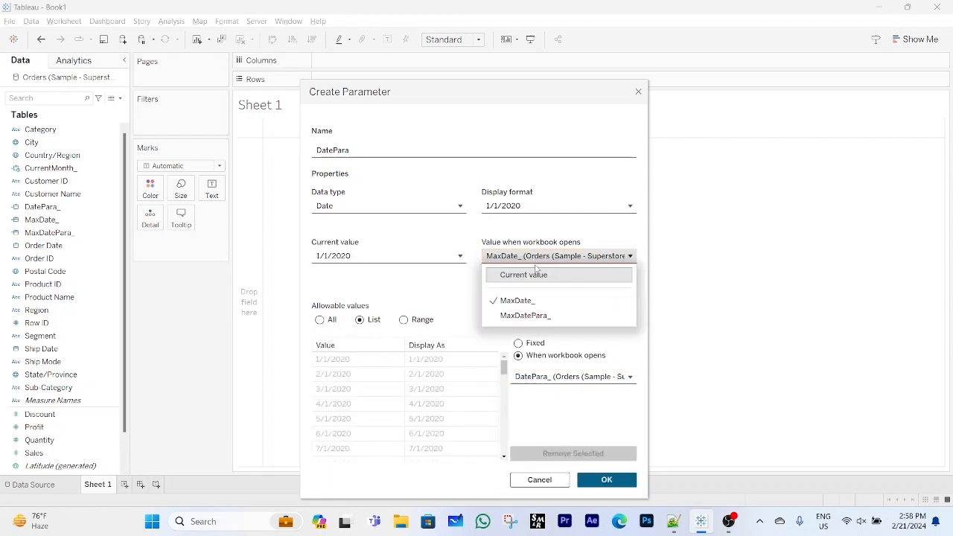
left_click(530, 315)
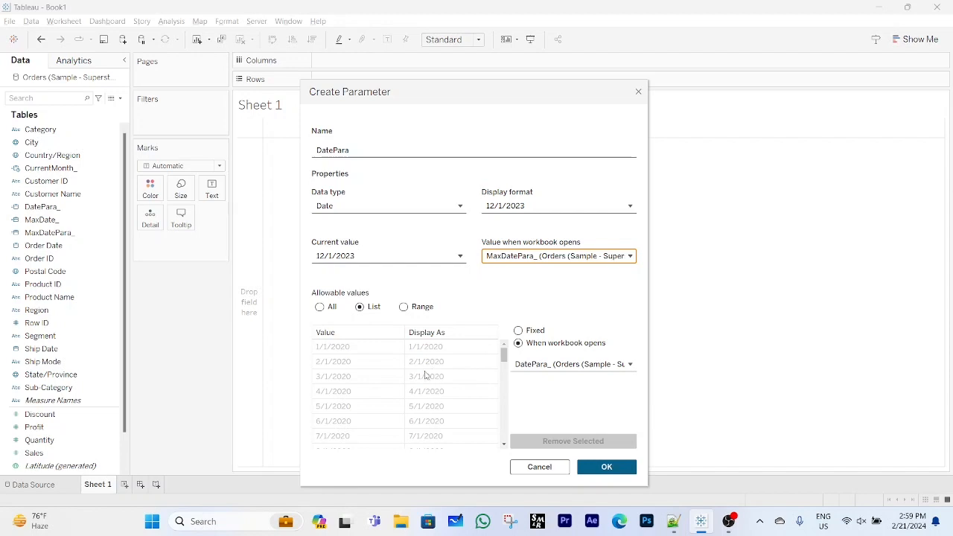
left_click(604, 465)
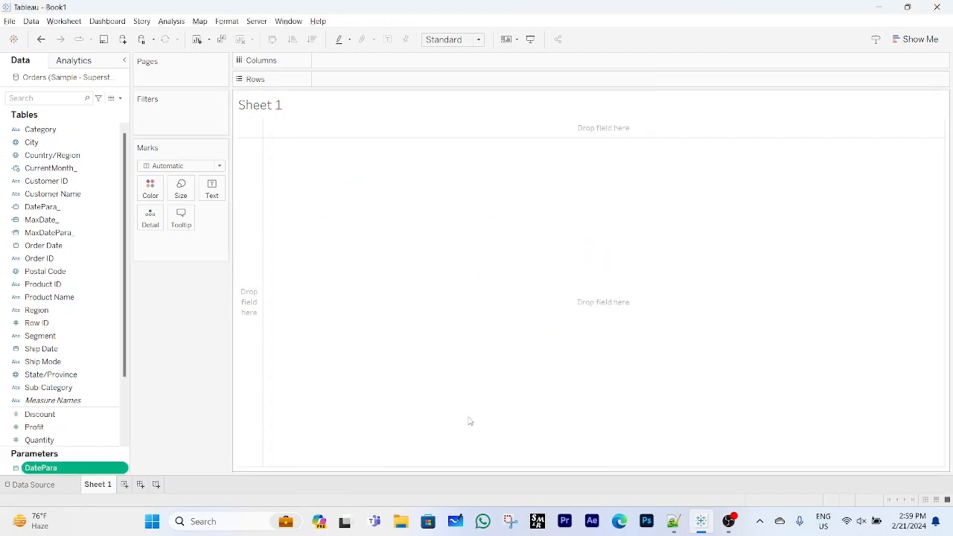
Check the planned field list in Notepad++, return to Tableau and create a calculated field named DateParaFilter.
left_click(674, 523)
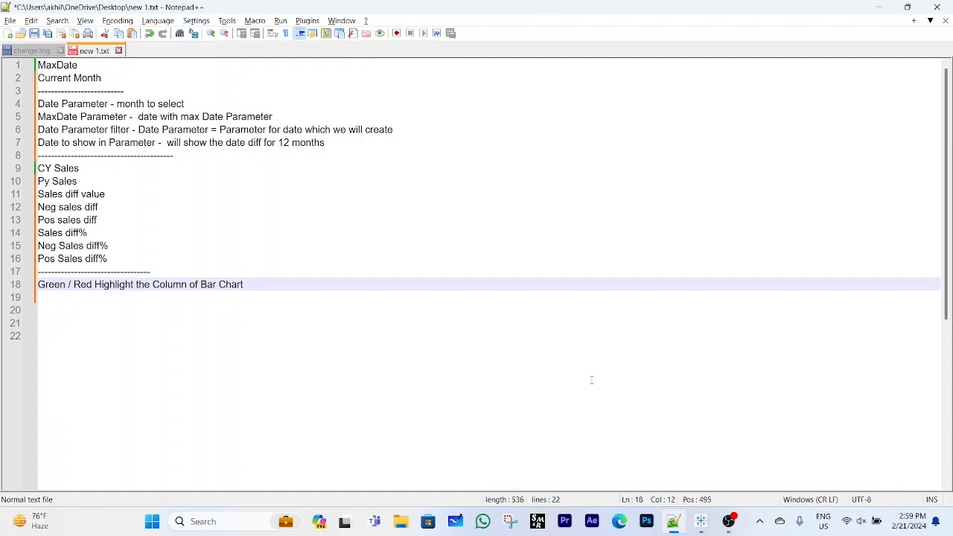
left_click(702, 523)
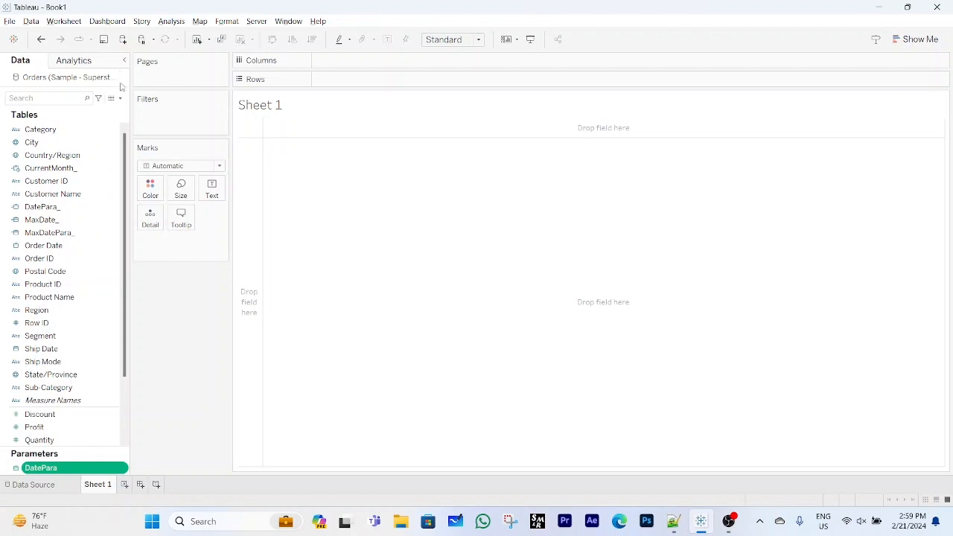
left_click(121, 100)
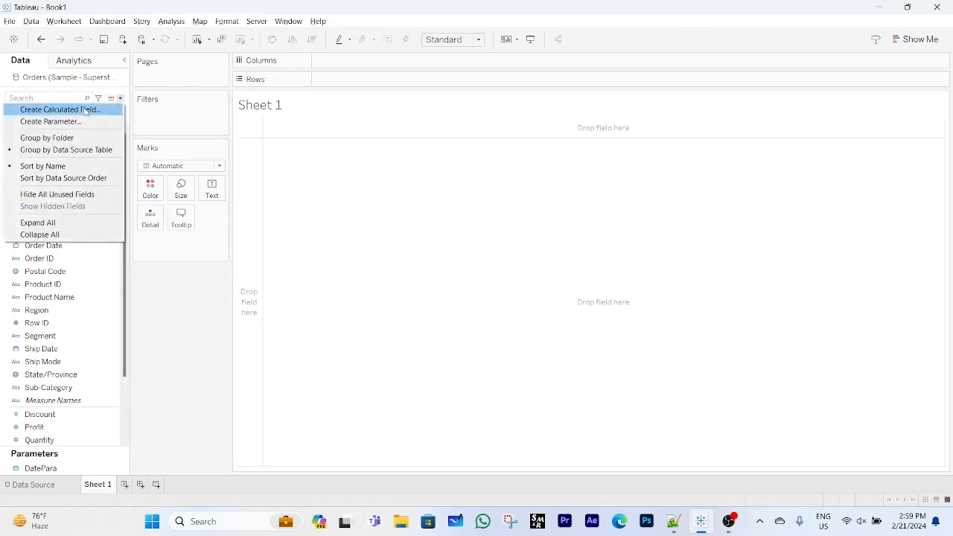
left_click(86, 110)
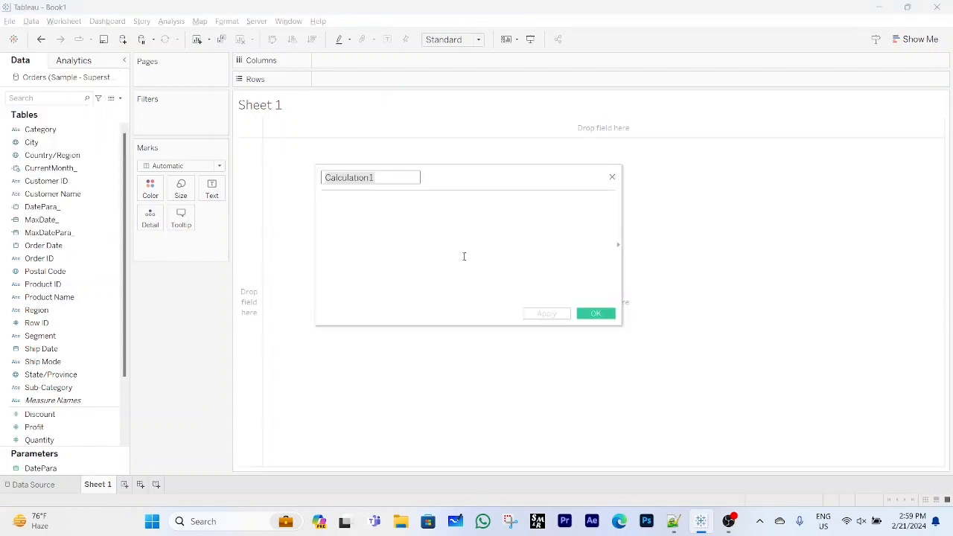
type("Da")
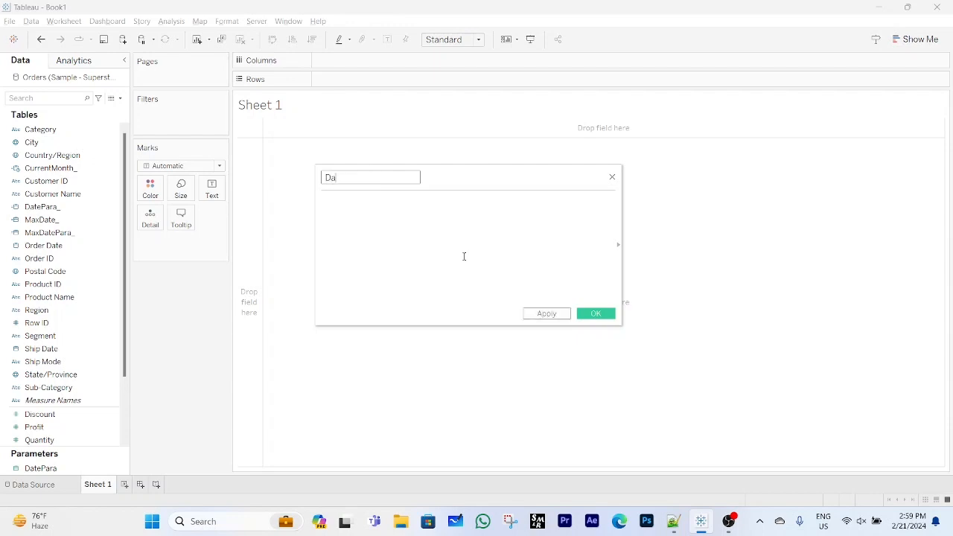
type("teParaFilter")
left_click(464, 256)
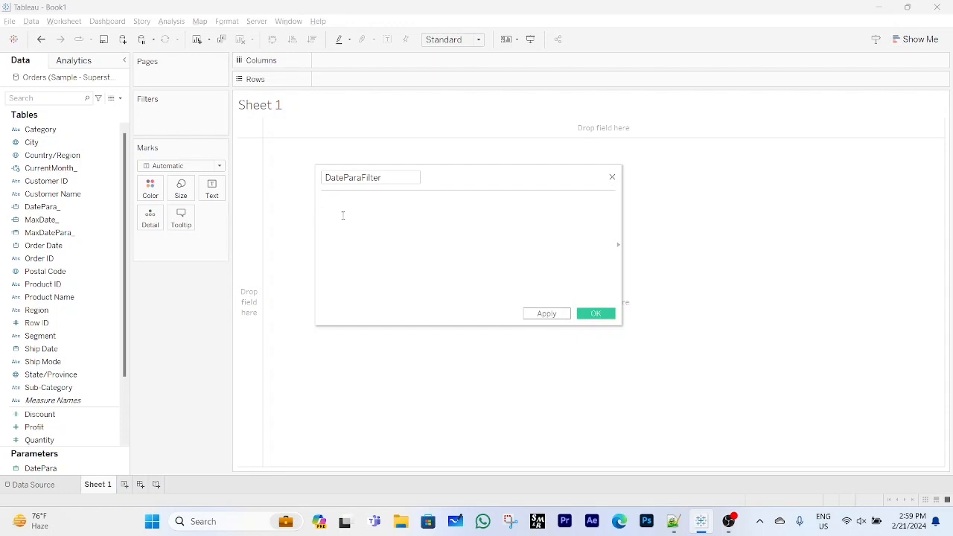
Define DateParaFilter as [DatePara_]=[DatePara], comparing the field with the parameter, and save it.
left_click(54, 211)
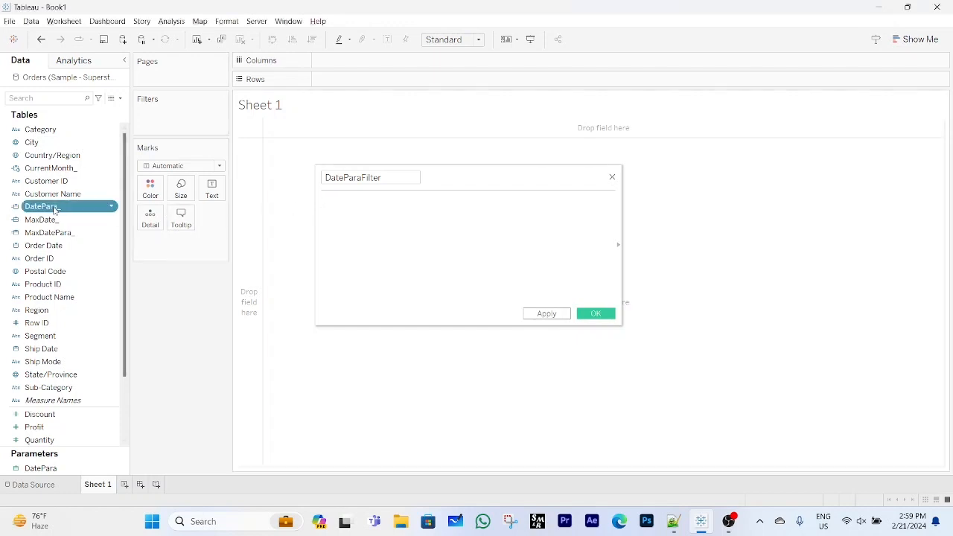
left_click_drag(54, 211, 348, 219)
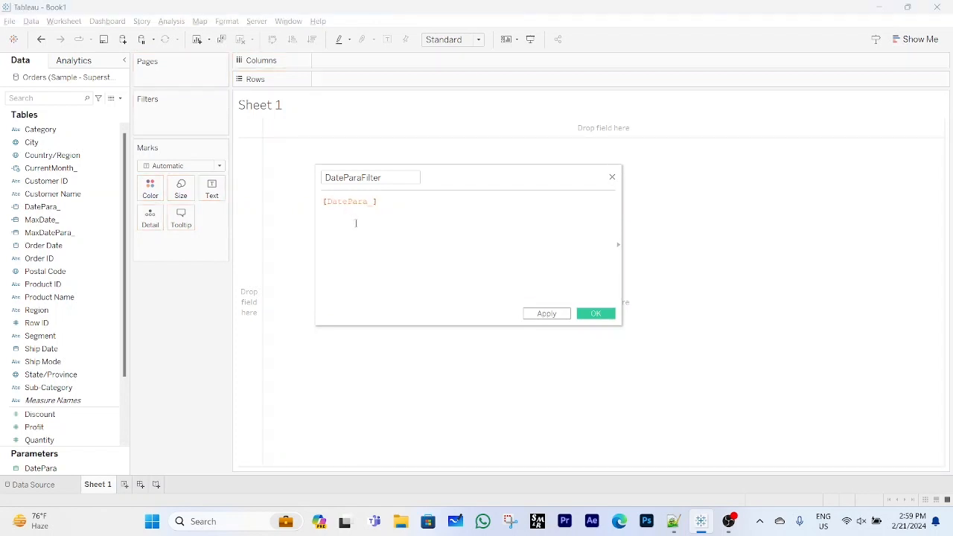
type("=")
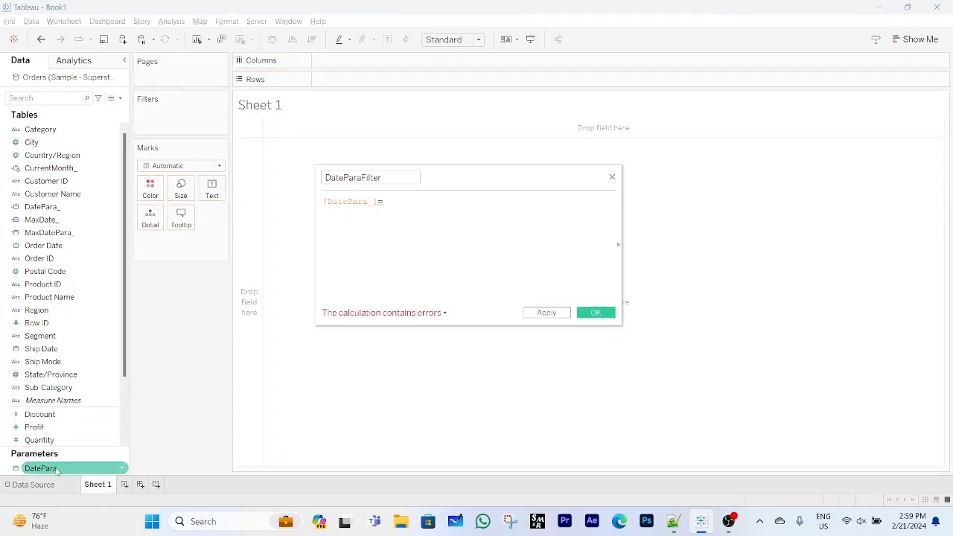
left_click_drag(40, 468, 426, 207)
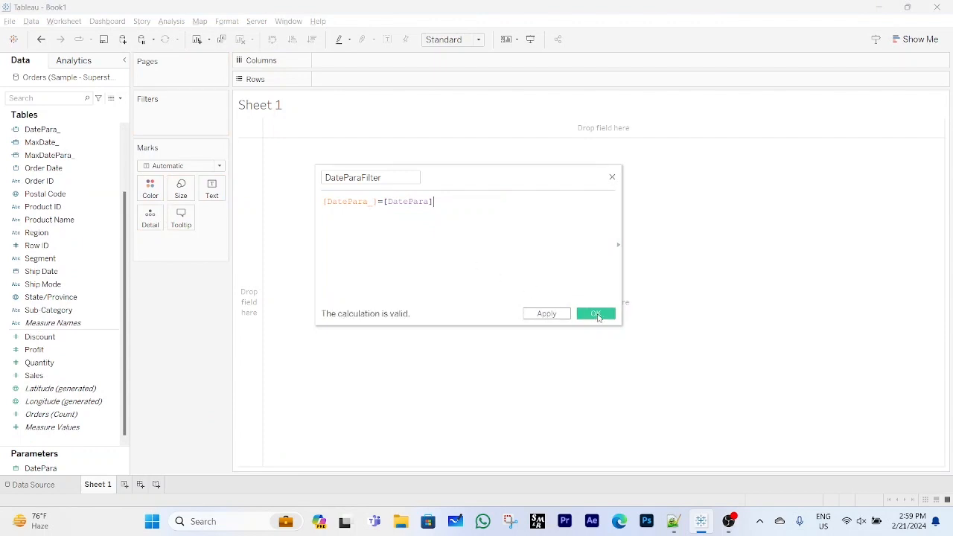
left_click(598, 315)
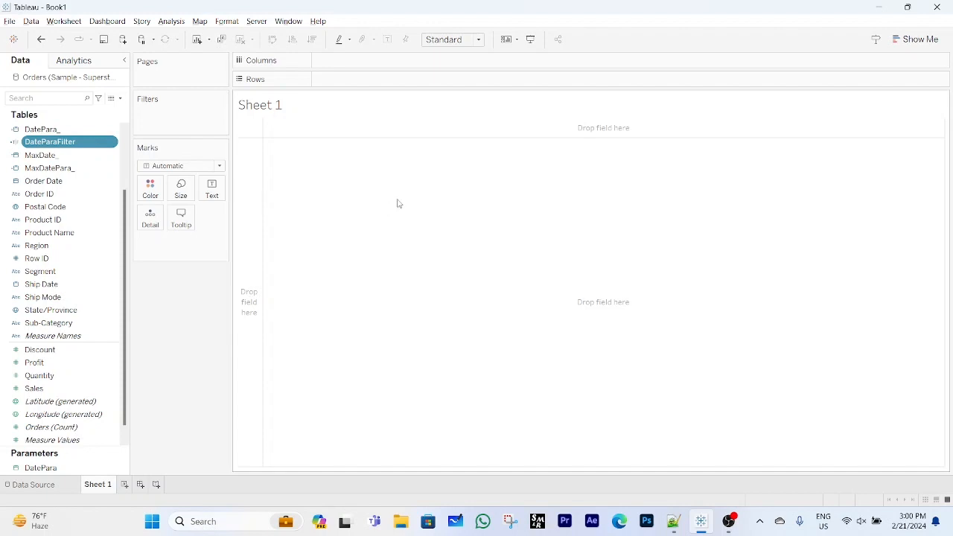
Check the Notepad++ field list again, return to Tableau and create a calculated field named DatetoShowinPara.
left_click(673, 521)
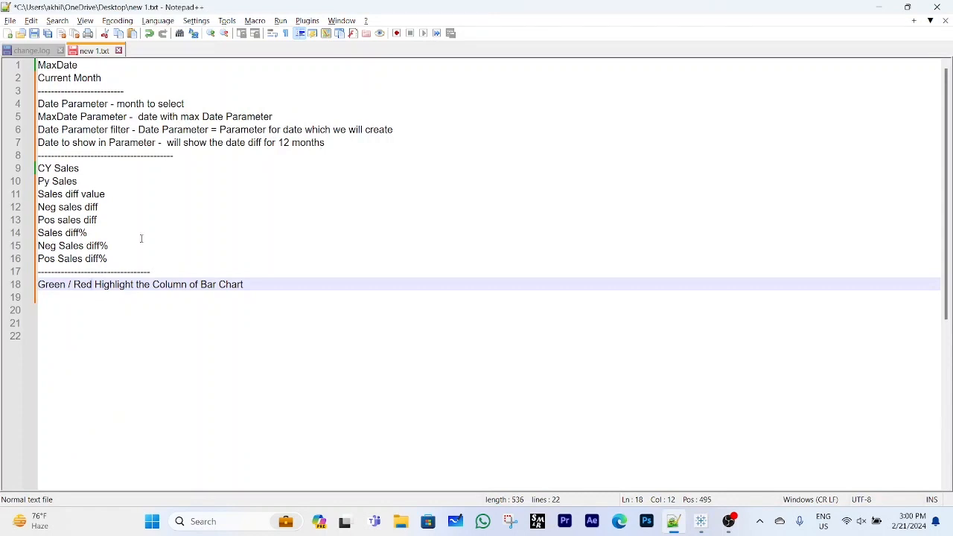
left_click(701, 522)
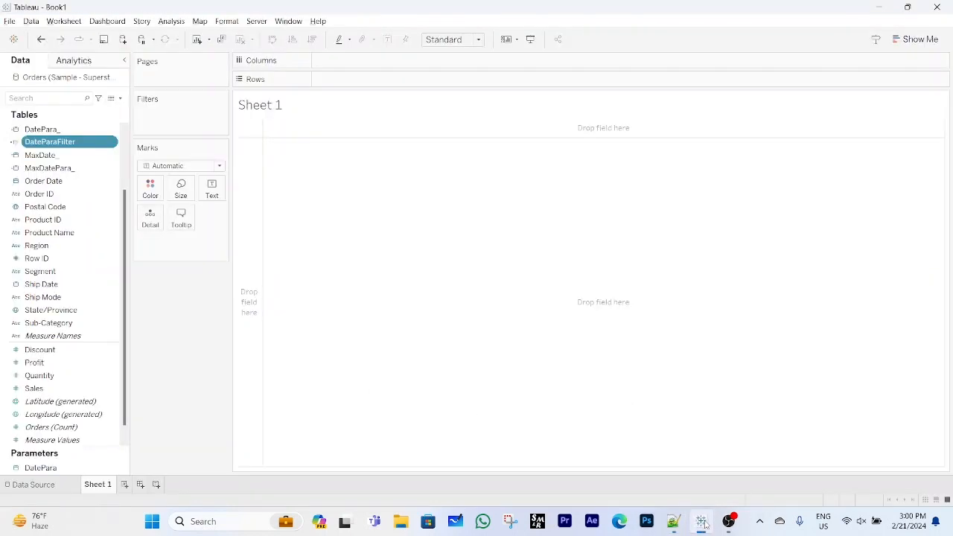
left_click(120, 97)
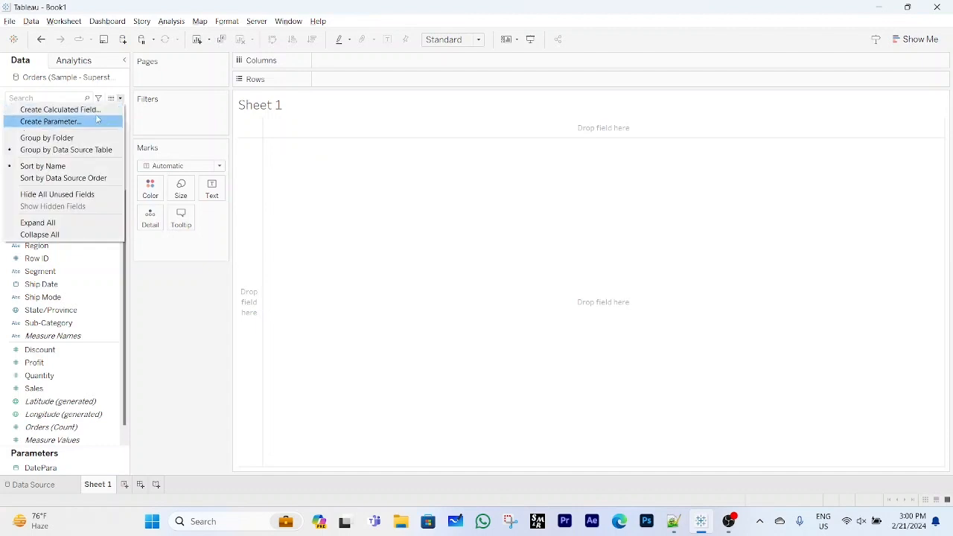
left_click(90, 109)
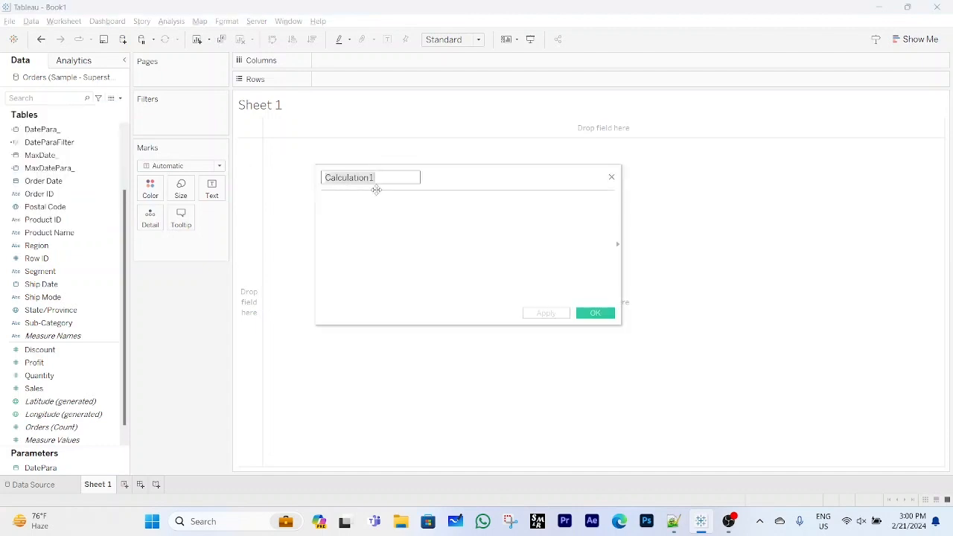
type("D")
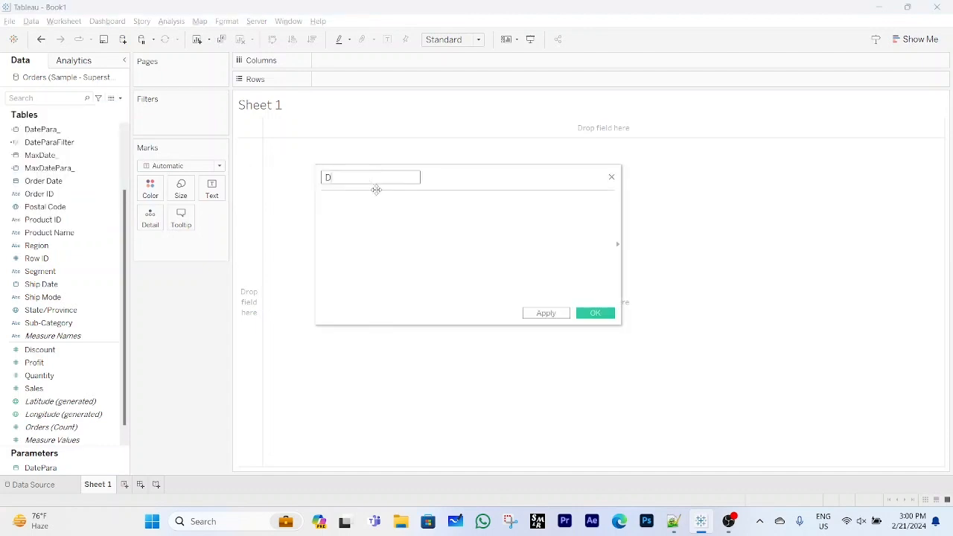
type("atetoShowinPara")
key("Tab")
Start the DatetoShowinPara formula with a DATEDIFF function using 'month' as its date part.
type("dat")
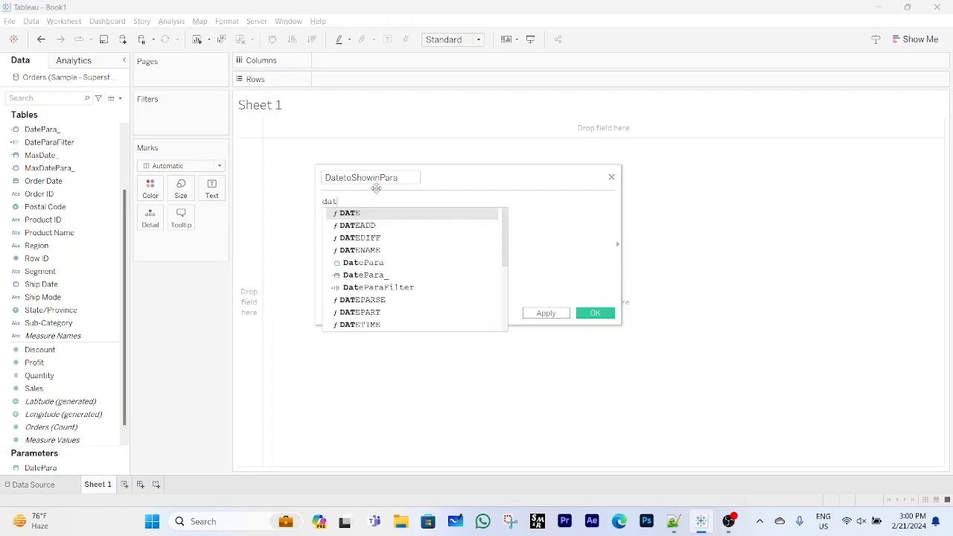
type("edi")
key("Return")
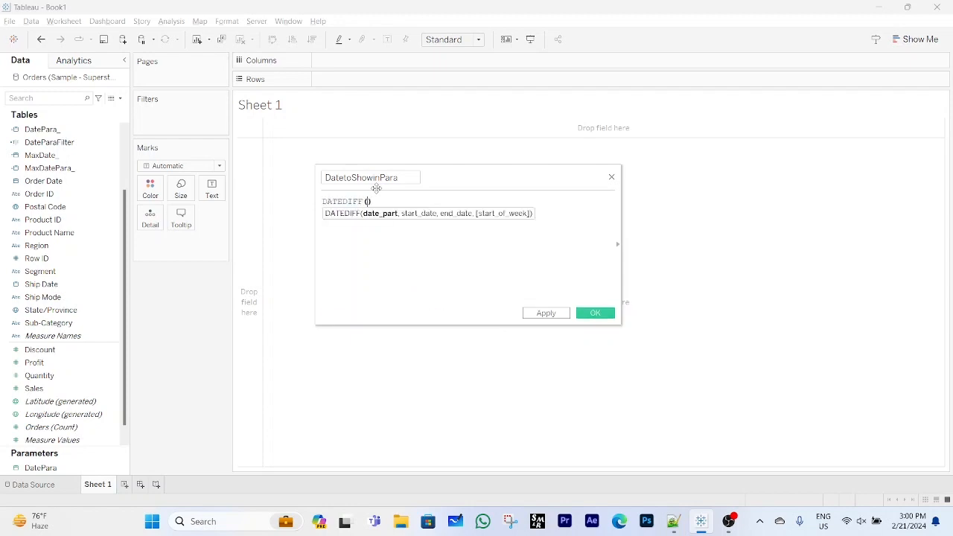
type("'month")
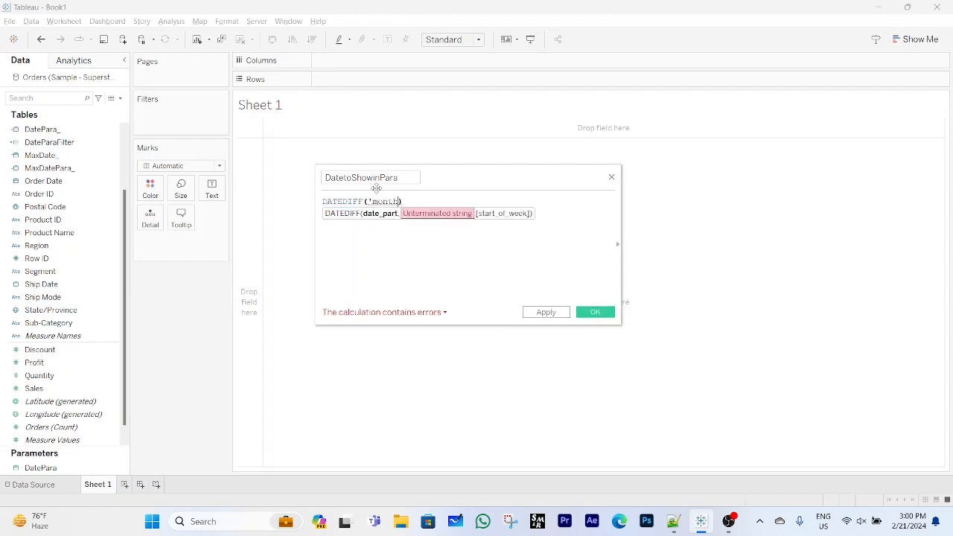
type("'")
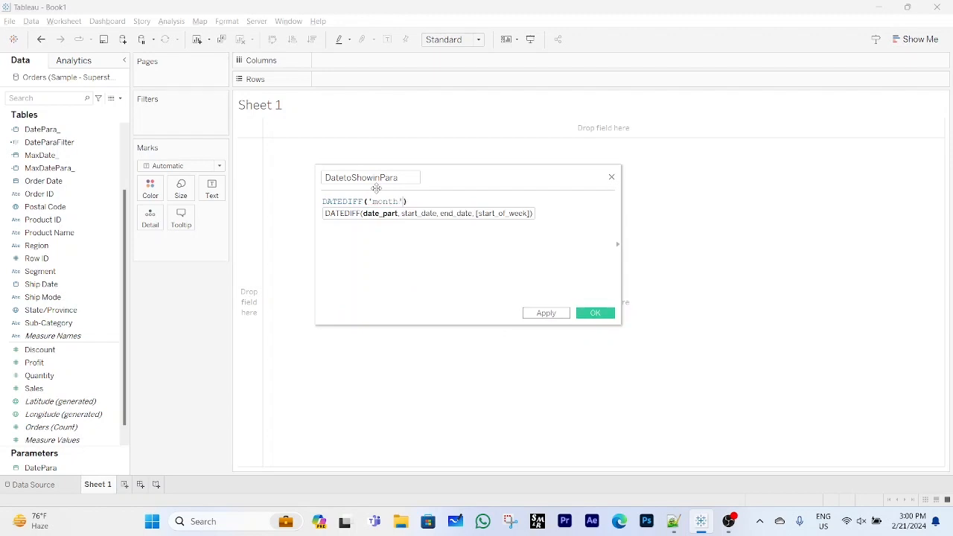
Set the DATEDIFF start date to DATETRUNC('month',[Order Date]) in the DatetoShowinPara formula.
type(",datetr")
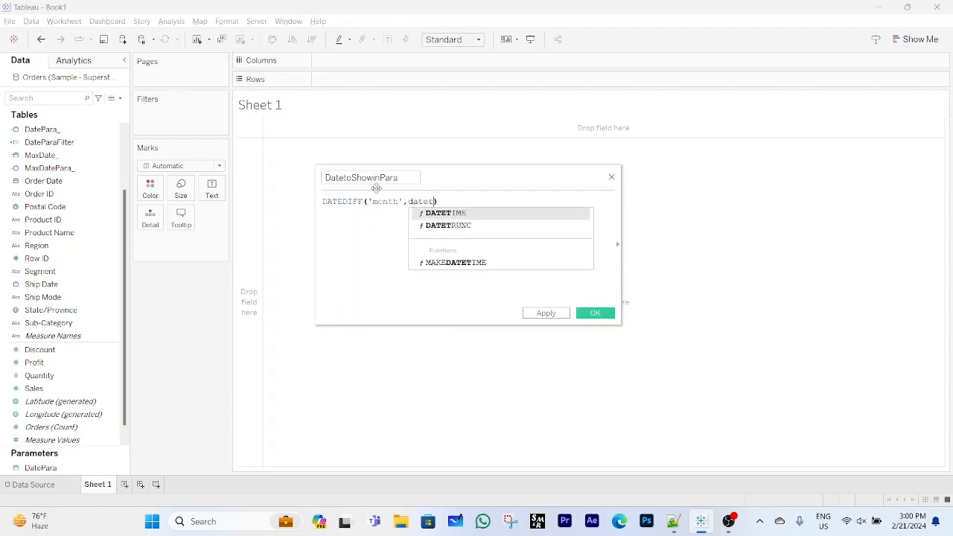
key("Return")
type("'")
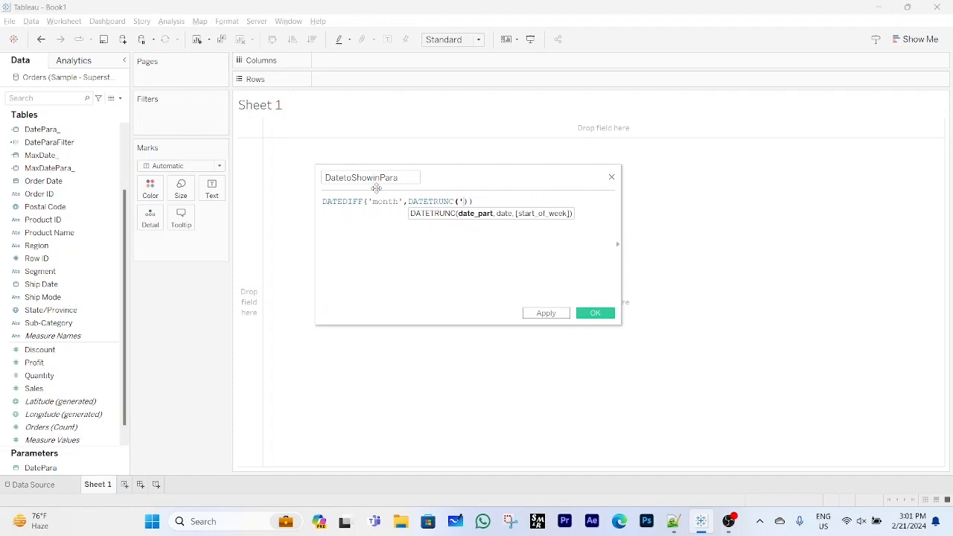
type("month")
type("'")
type(",ord")
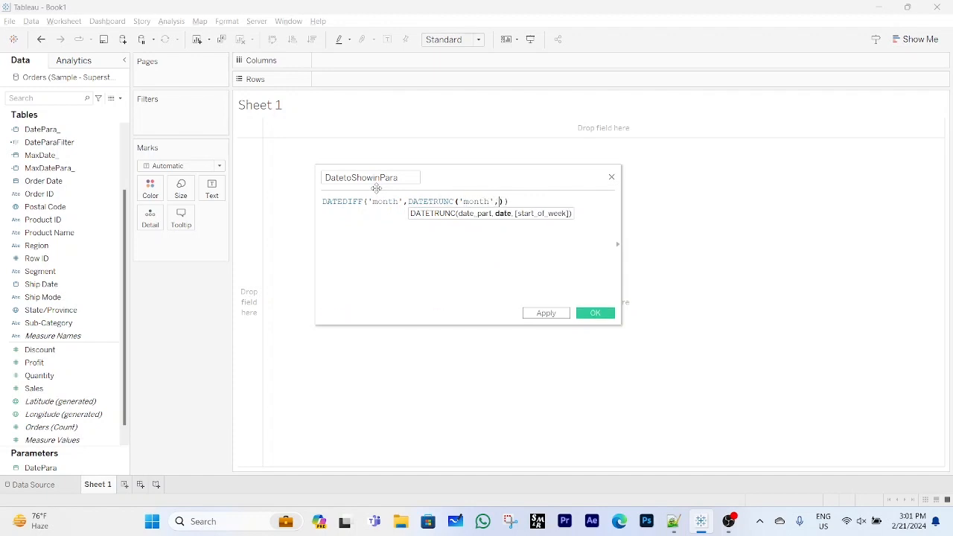
key("Return")
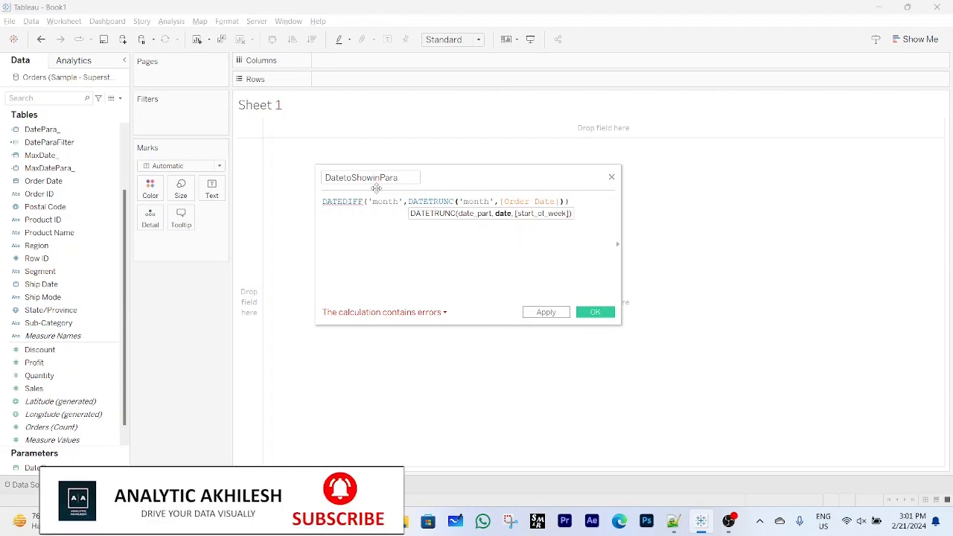
key("Right")
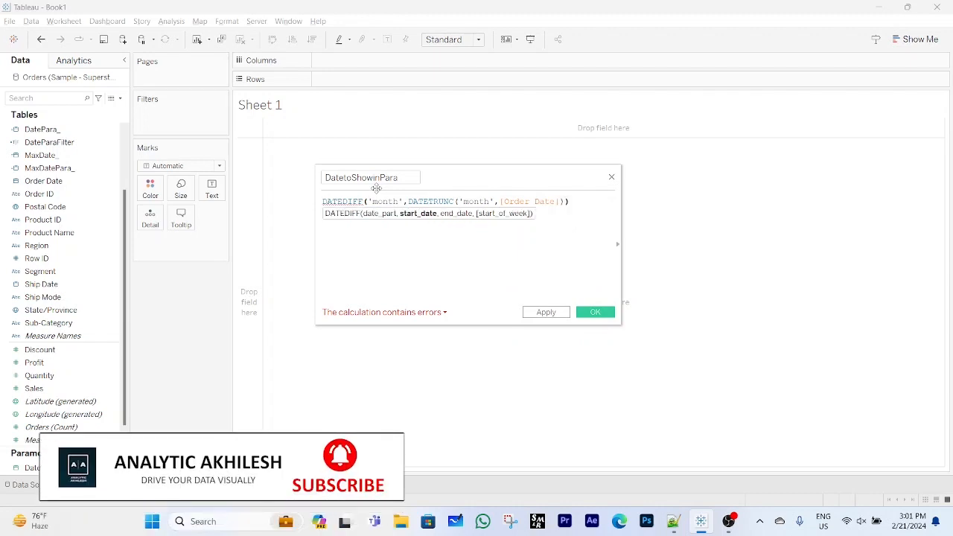
Add DATETRUNC('month',[Order Date]) as the end date of the DATEDIFF function.
type(",")
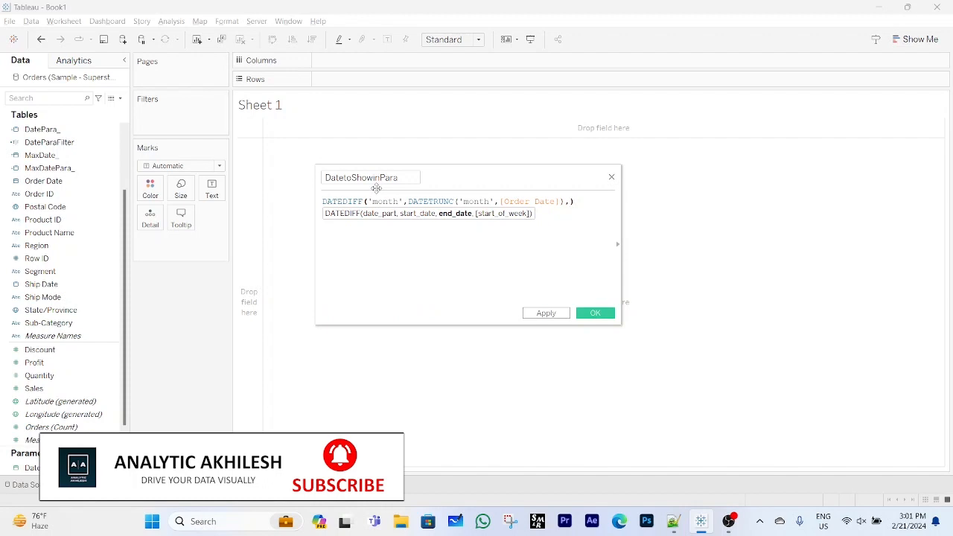
type("datetr")
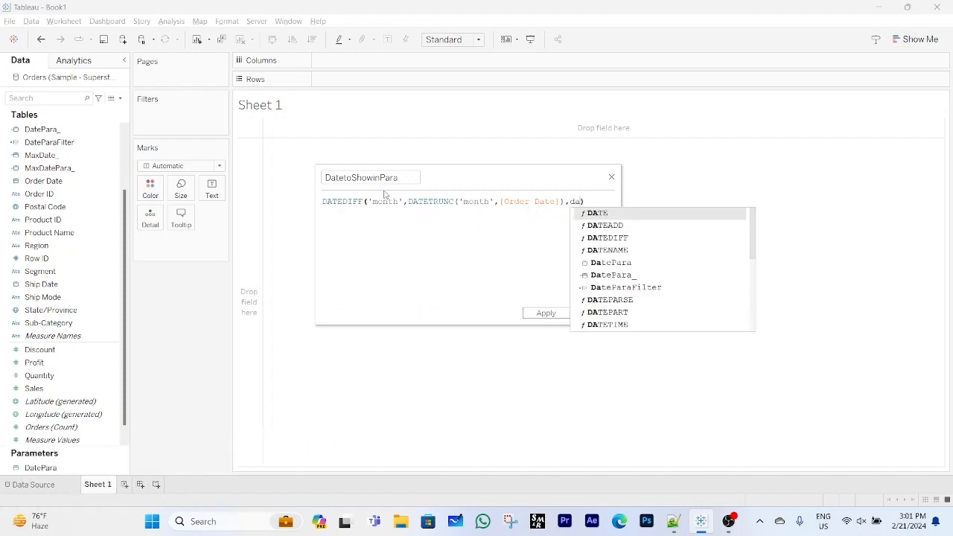
key("Return")
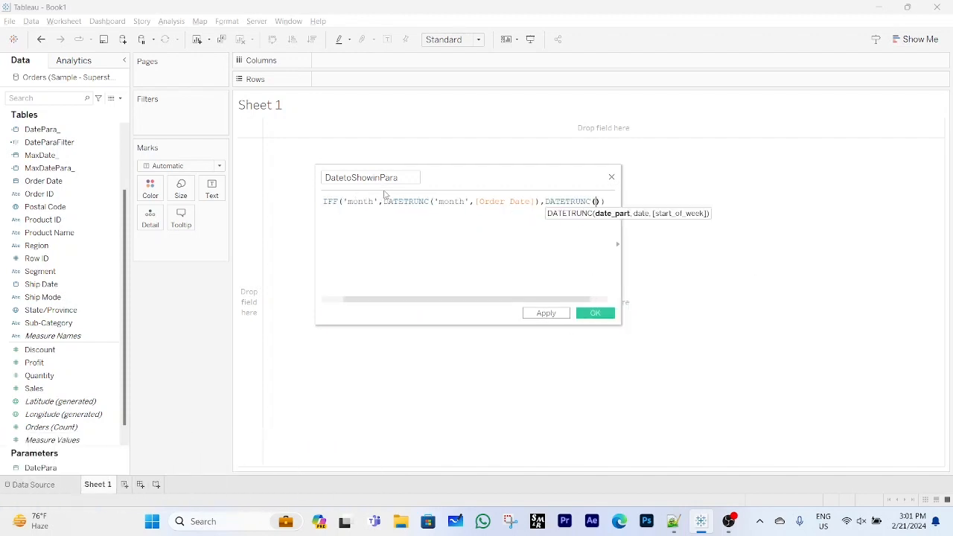
type("'month")
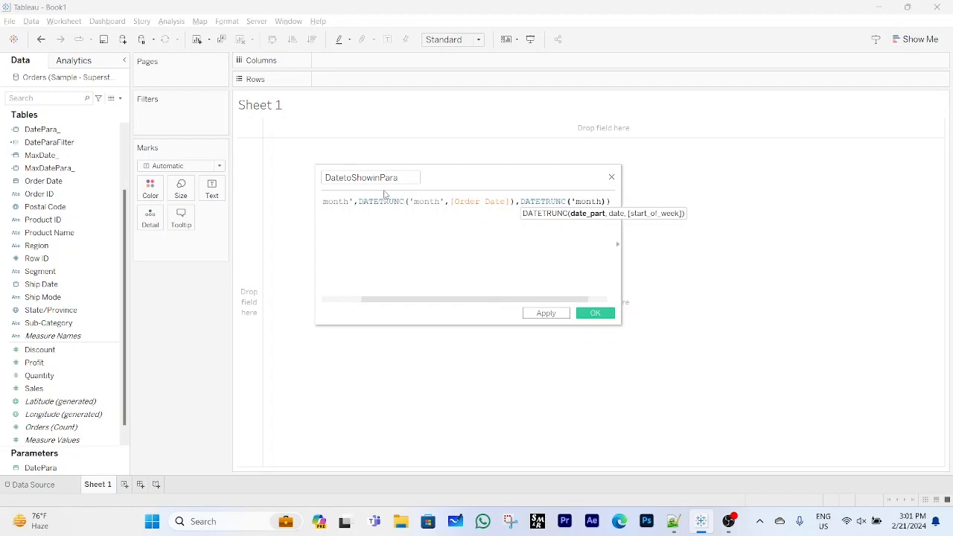
type("'")
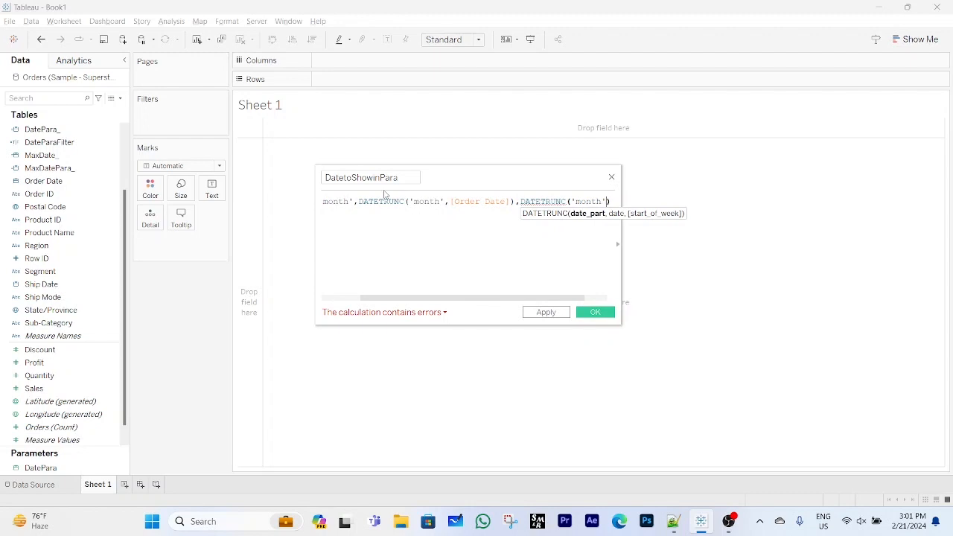
type(",")
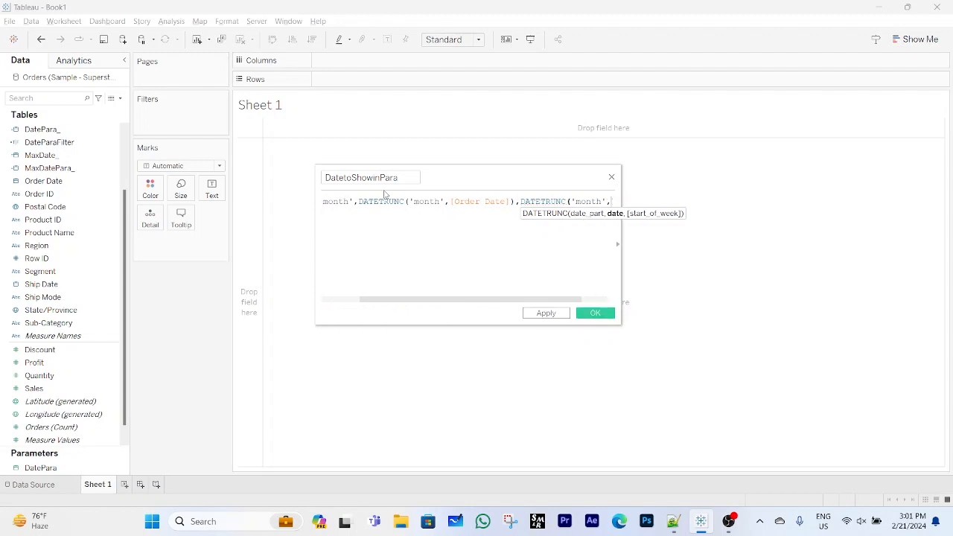
type("orde")
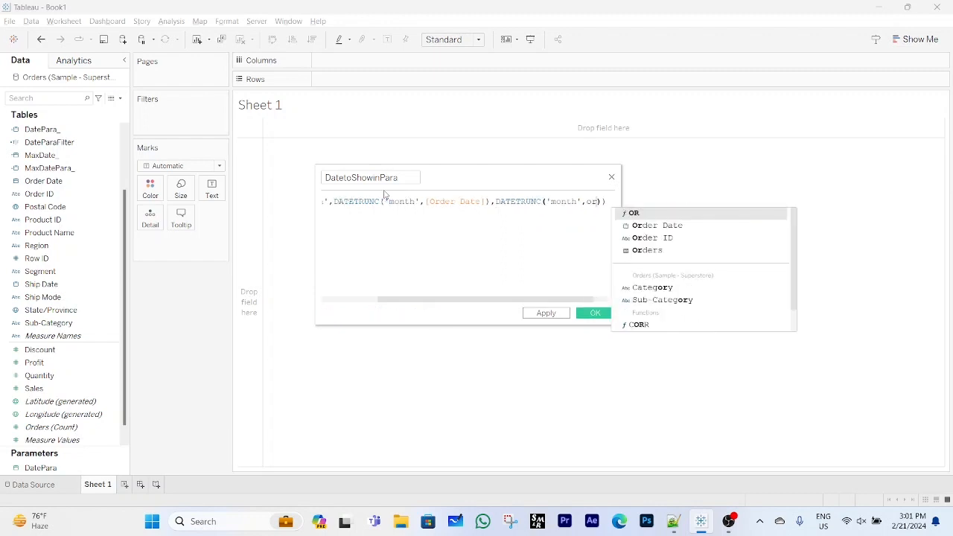
type("r")
key("Return")
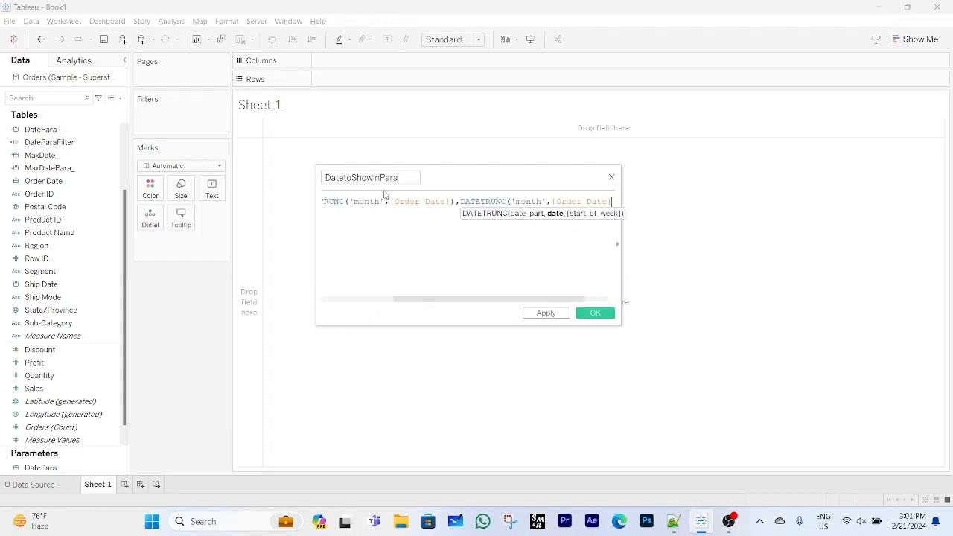
type(")")
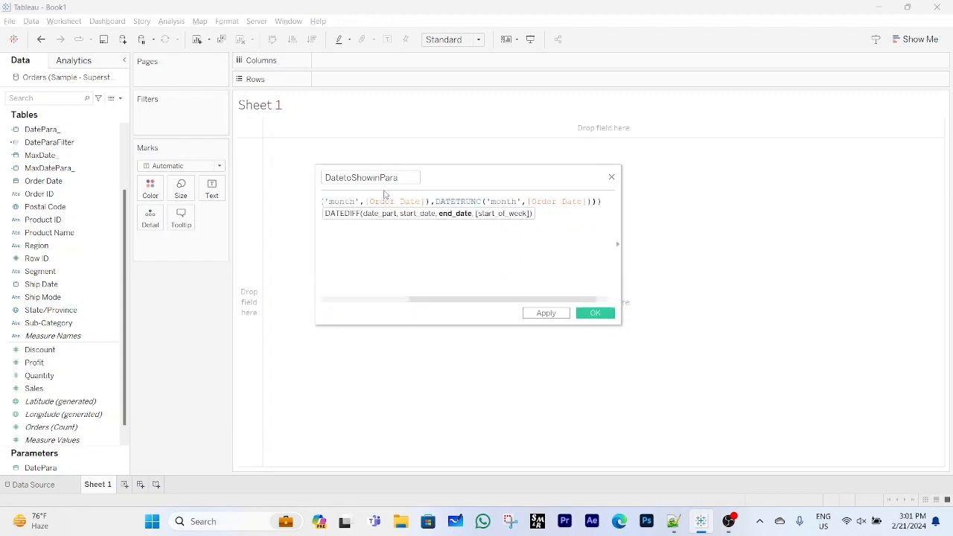
Compare the completed DATEDIFF expression with <12.
type(")")
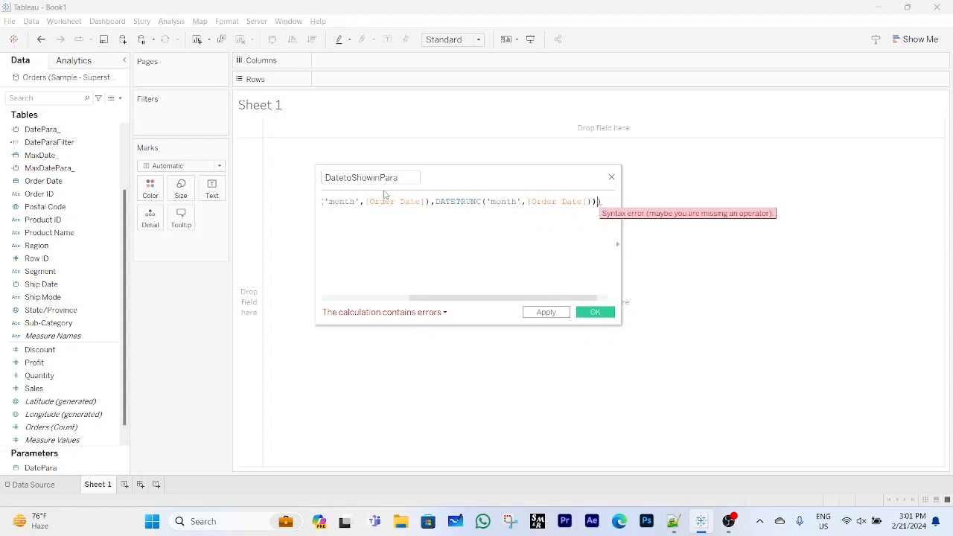
key("Left")
type(">12")
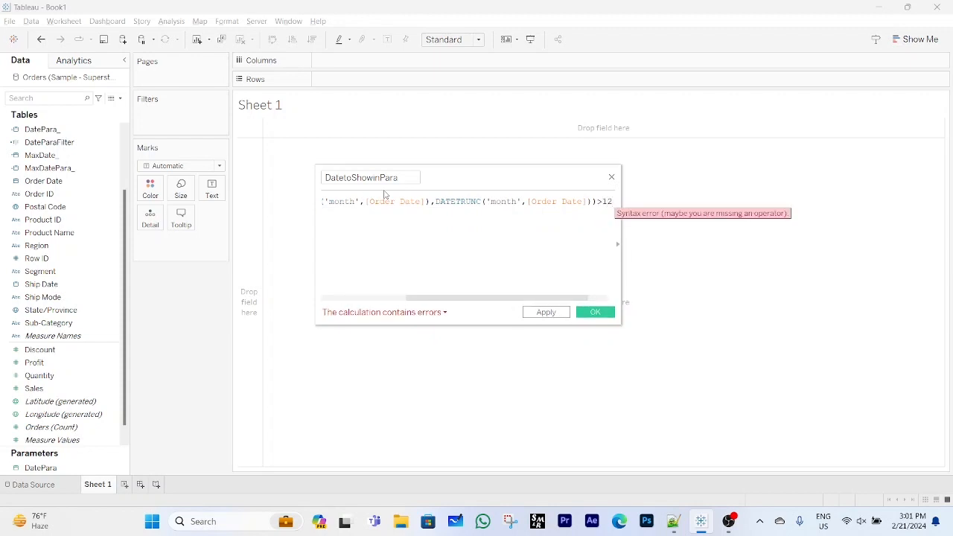
key("BackSpace")
key("BackSpace")
key("BackSpace")
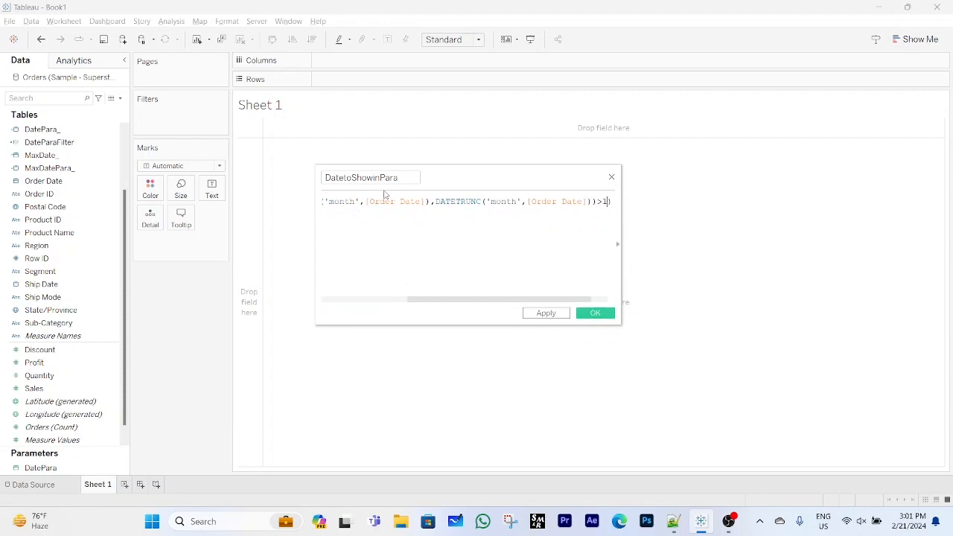
type("<12")
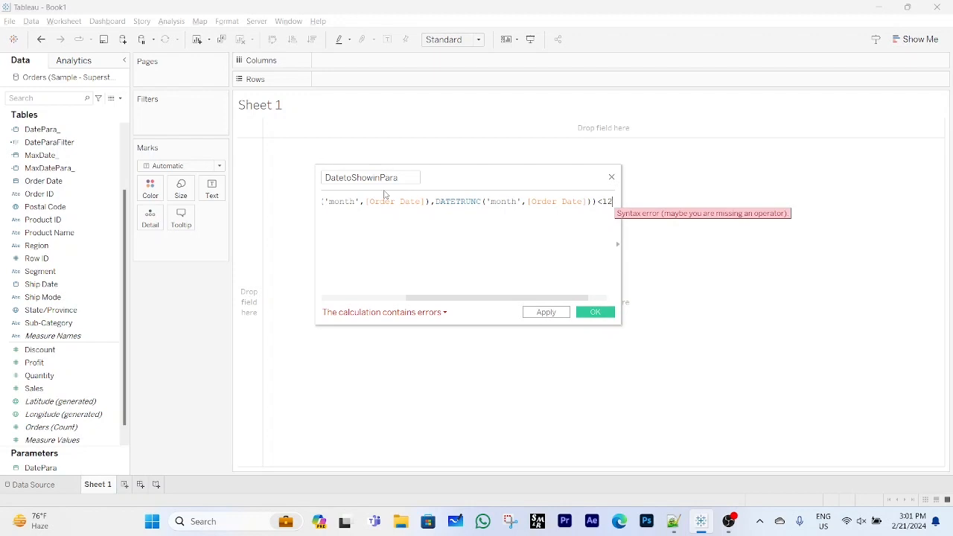
Add an and operator on a new line and paste a copy of the whole DATEDIFF condition beneath it.
key("Return")
type(")and")
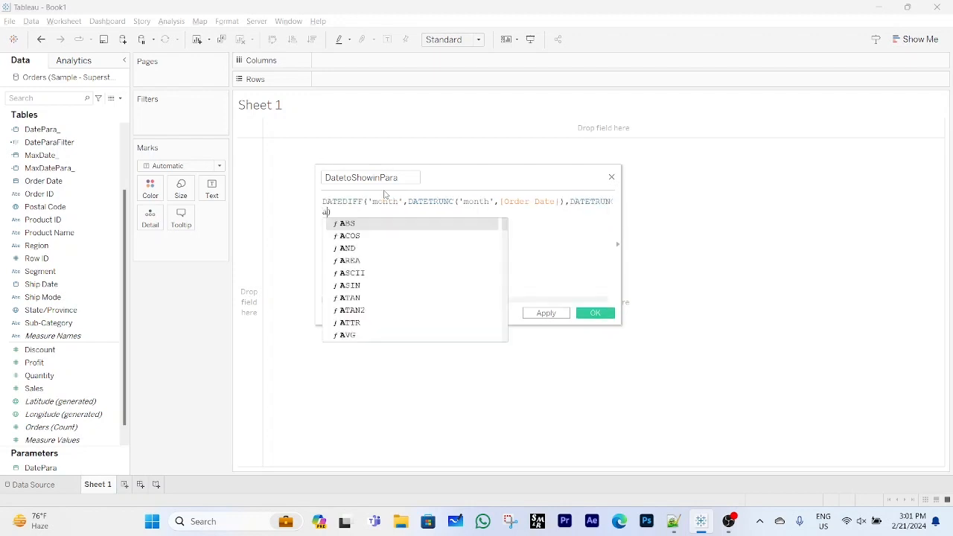
key("Return")
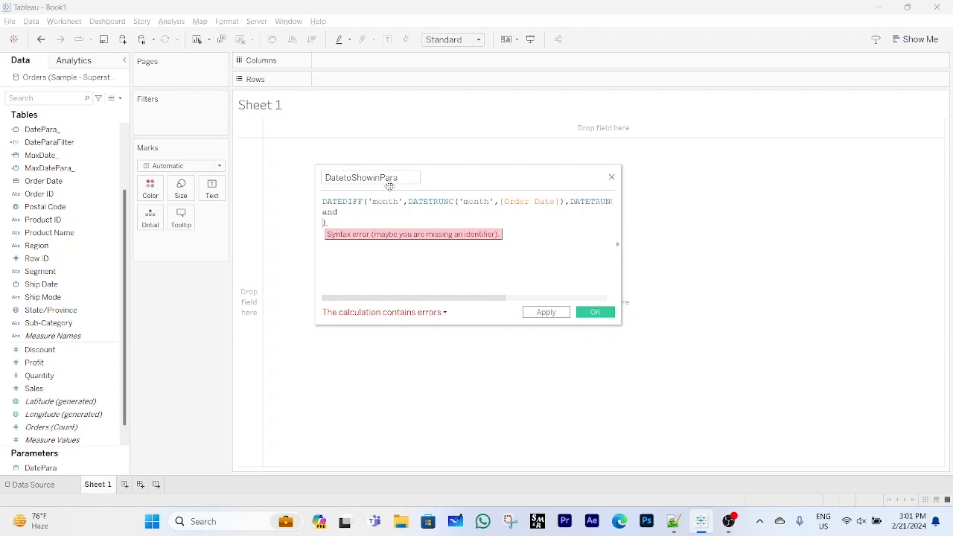
left_click(323, 203)
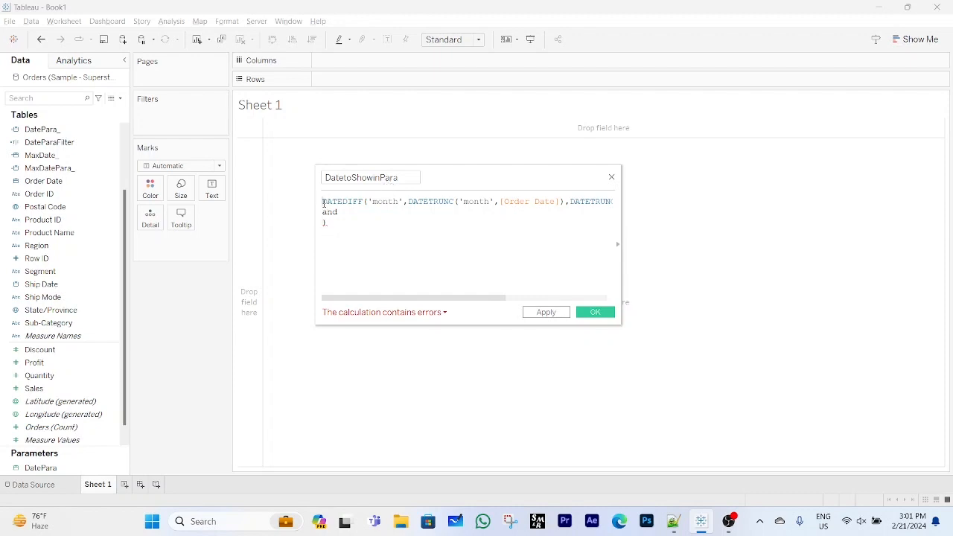
left_click_drag(323, 203, 635, 204)
key("ctrl+c")
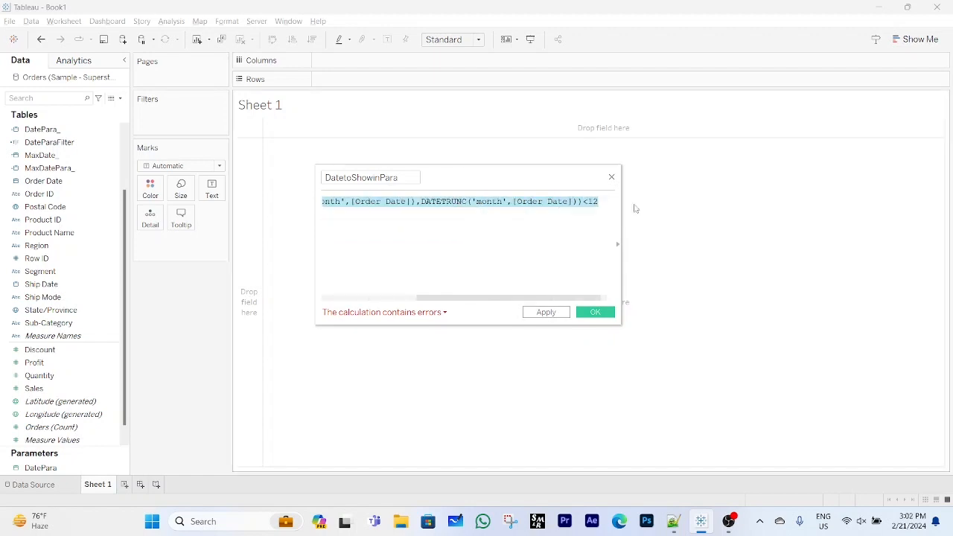
left_click(323, 232)
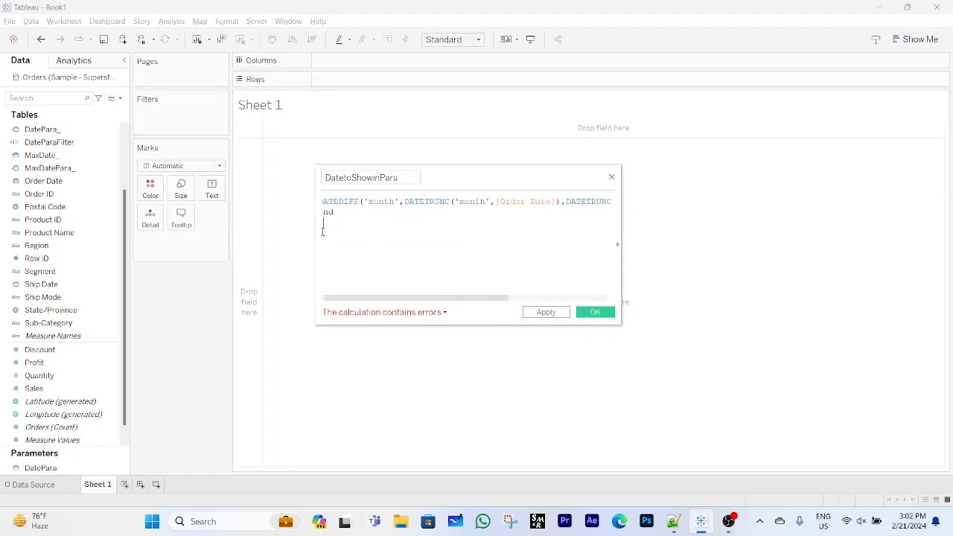
type(")")
key("BackSpace")
key("ctrl+v")
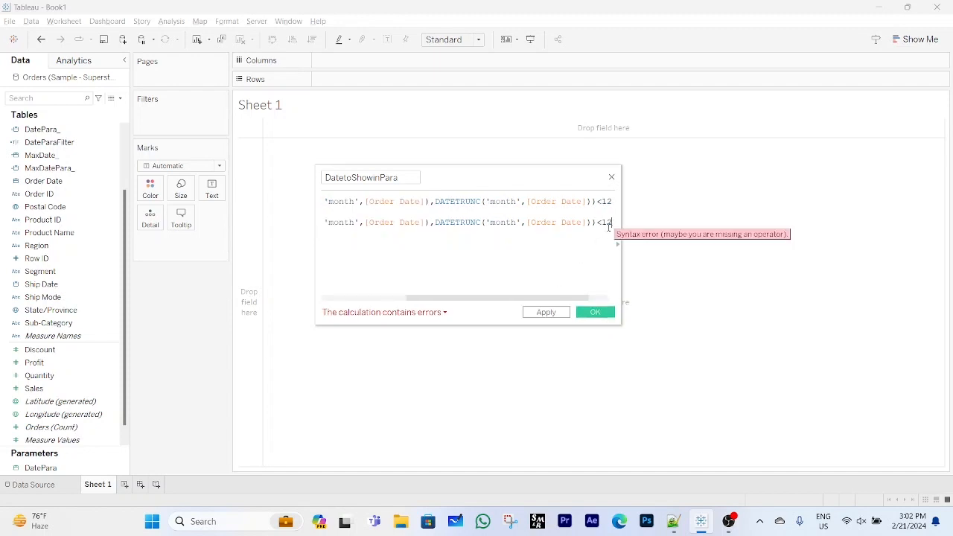
Change the comparison of the second DATEDIFF condition to >=0, remove the surplus closing parenthesis and save DatetoShowinPara.
key("BackSpace")
key("BackSpace")
key("BackSpace")
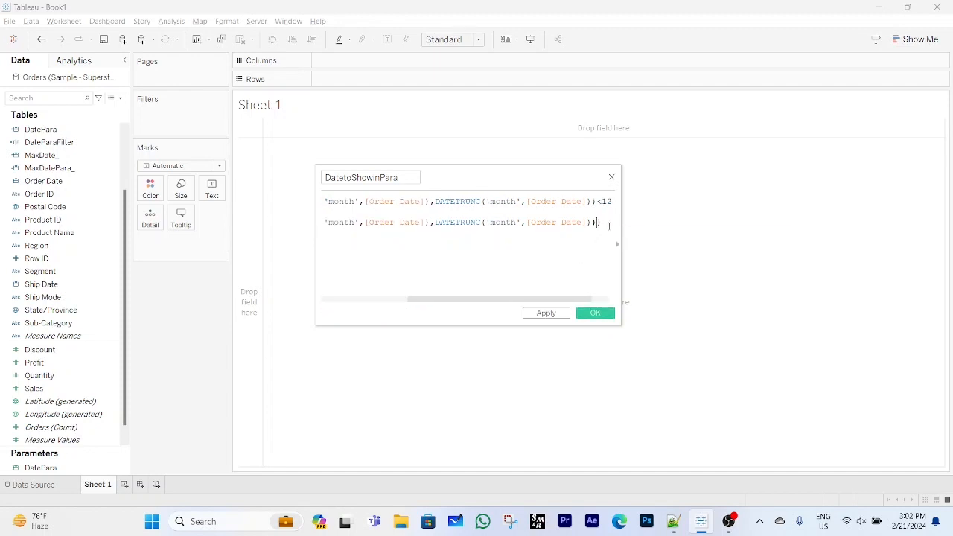
type(">0")
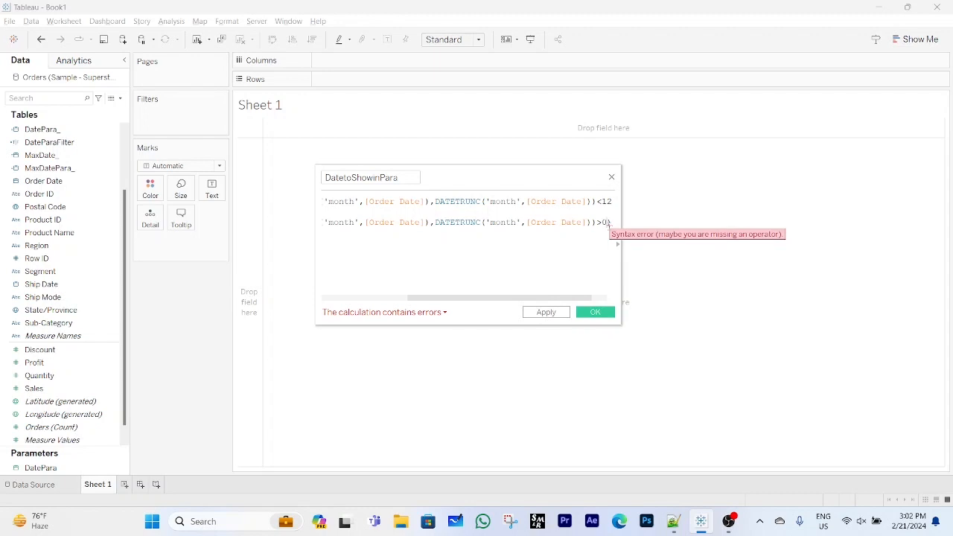
key("BackSpace")
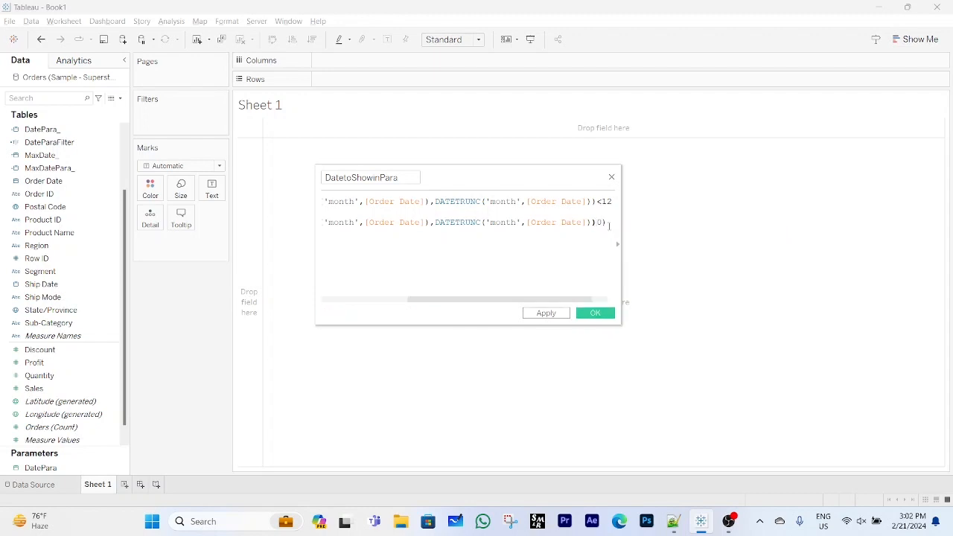
type(">=0)")
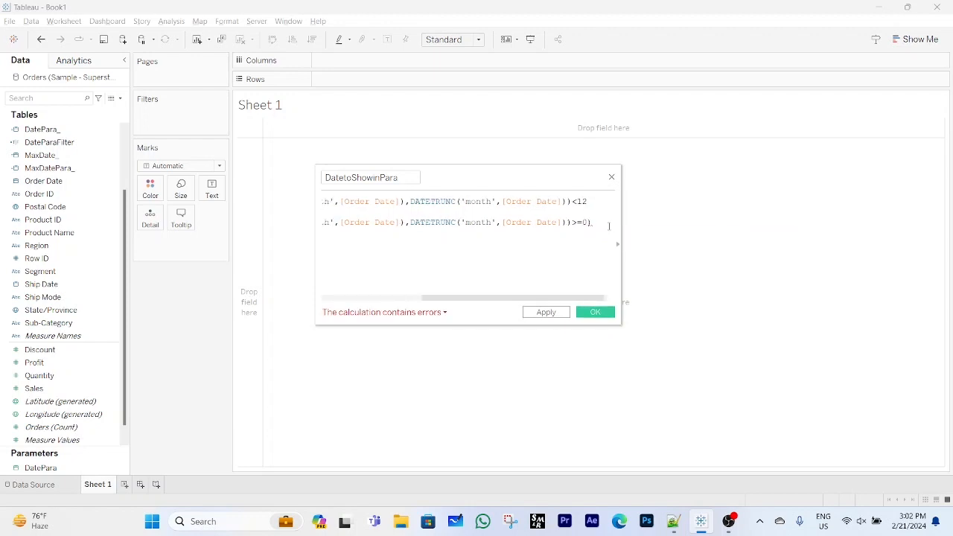
key("BackSpace")
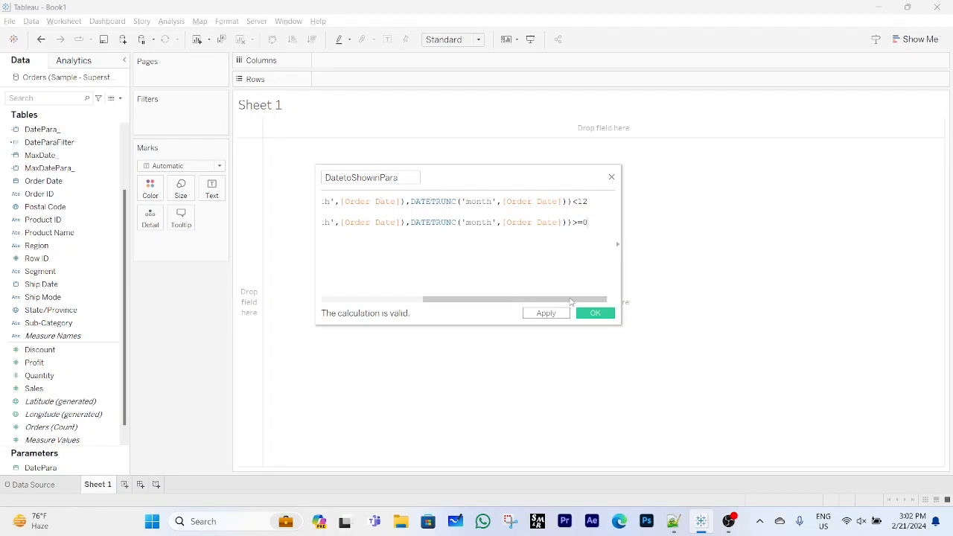
left_click(594, 314)
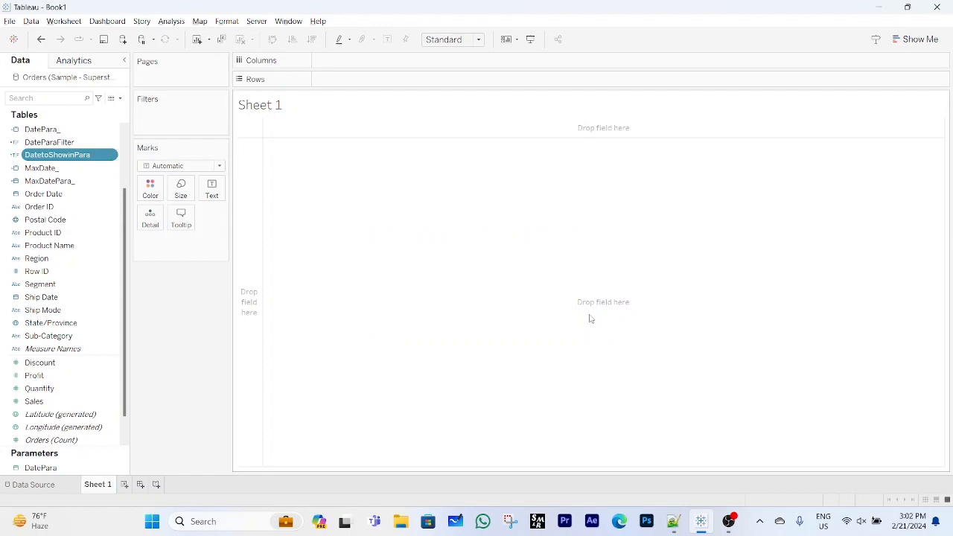
Check the planned calculations in the Notepad++ notes, return to Tableau and start a calculated field named CYSales_.
key("alt+Tab")
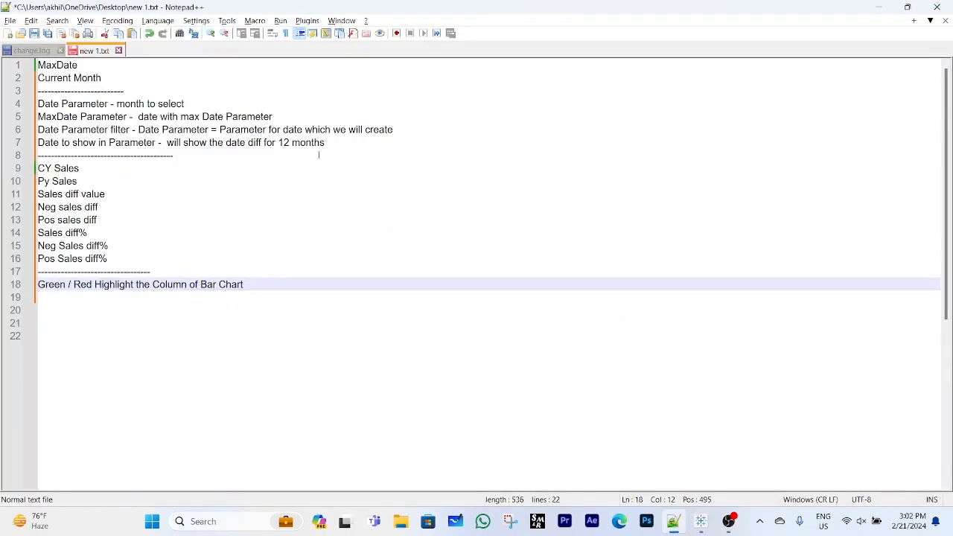
left_click_drag(39, 169, 38, 65)
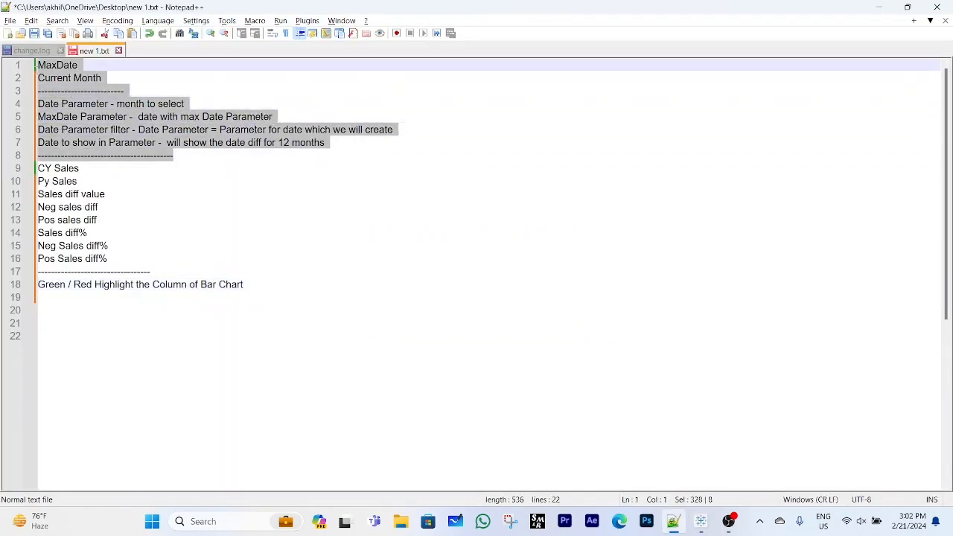
left_click(85, 168)
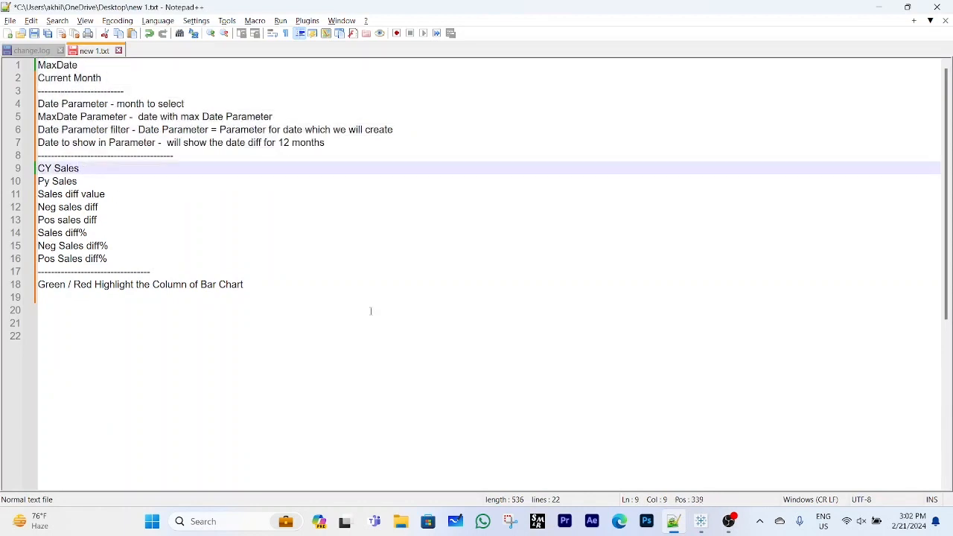
key("alt+Tab")
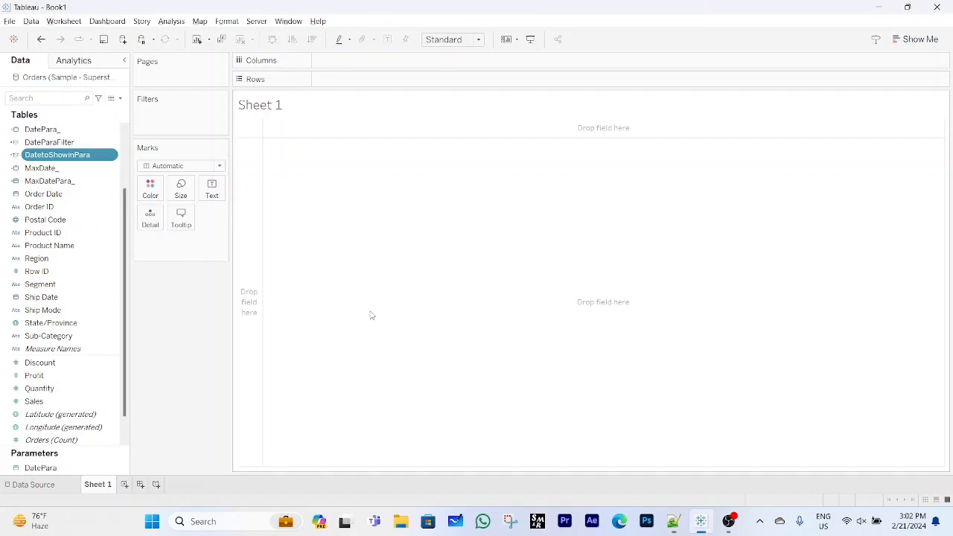
left_click(120, 100)
left_click(45, 109)
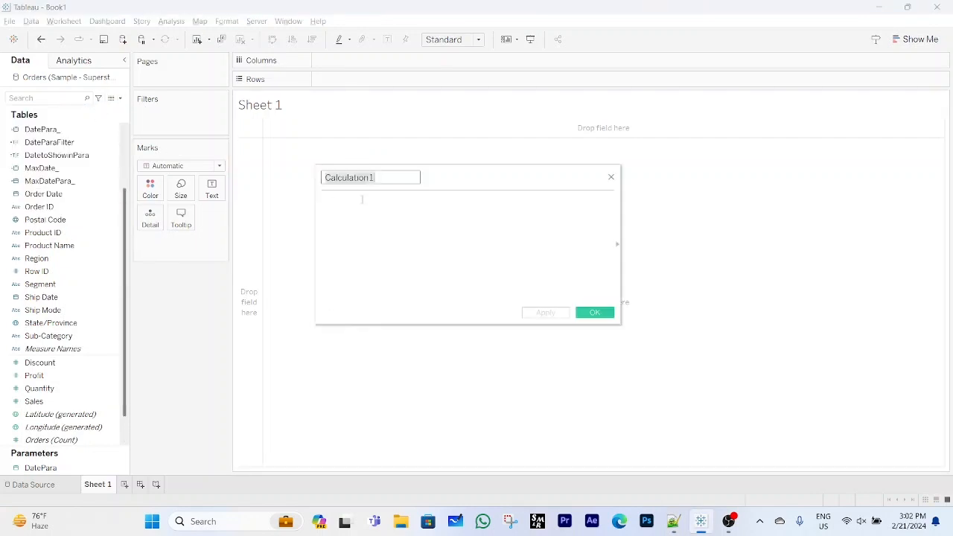
type("CY")
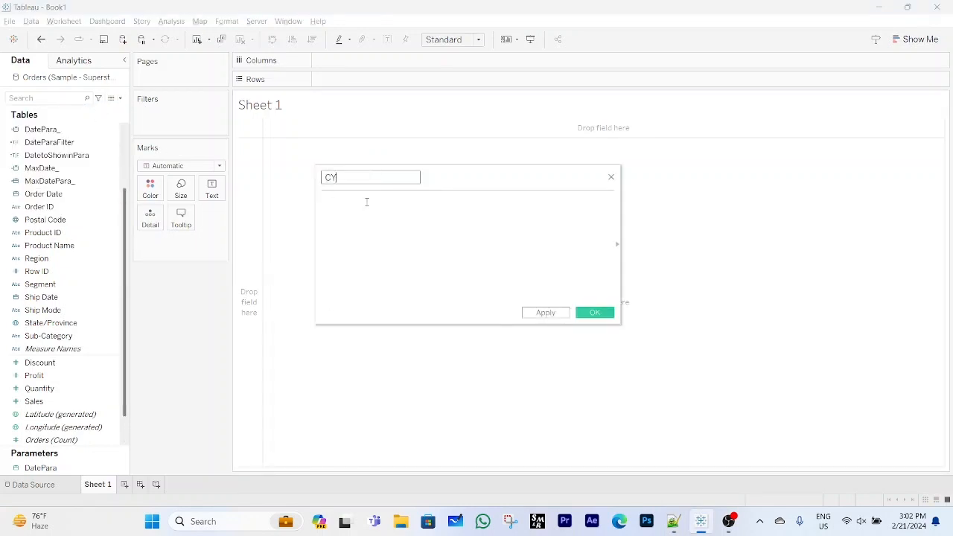
type("Sales_")
Begin the CYSales_ formula with IF DATETRUNC('month',[Order Date]).
left_click(367, 201)
type("IF dfat")
key("BackSpace")
key("BackSpace")
key("BackSpace")
type("atetr")
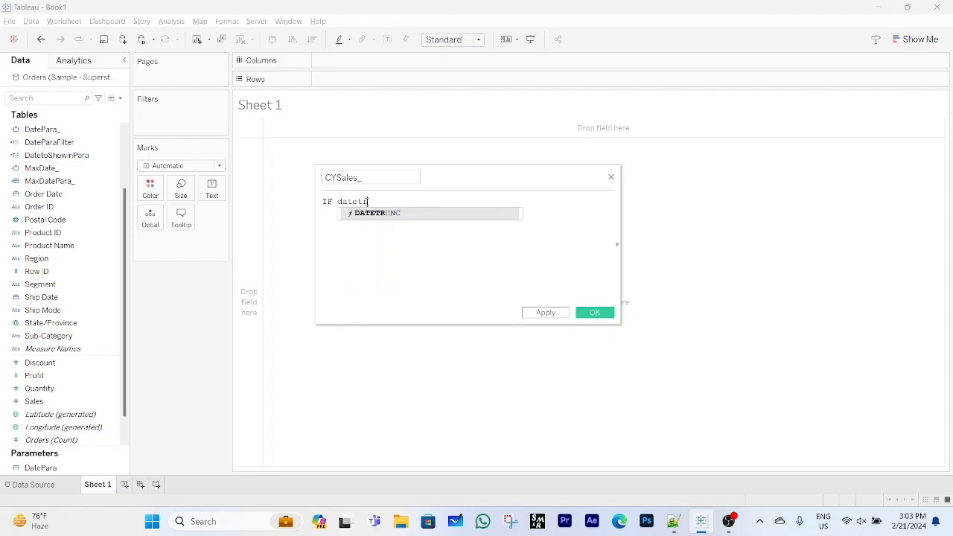
key("Return")
type("'month")
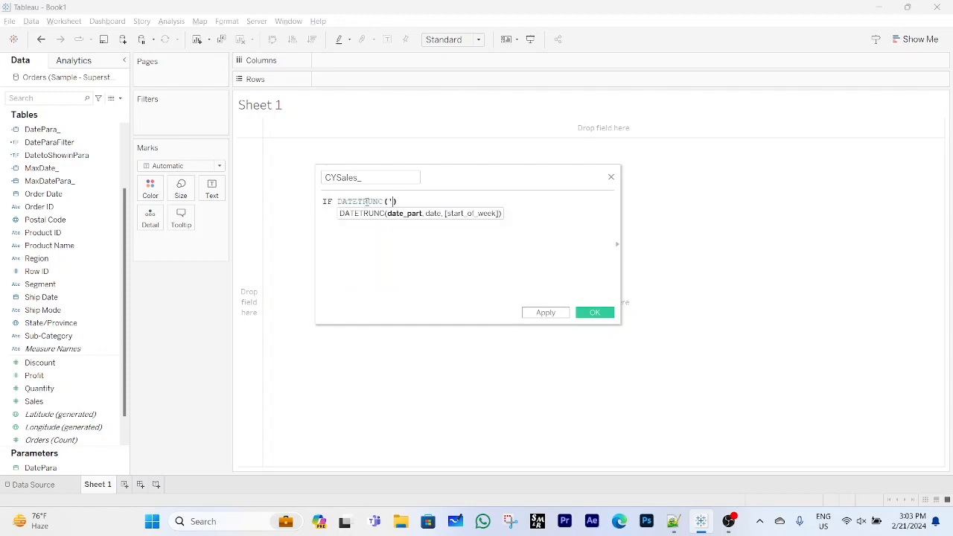
type("'")
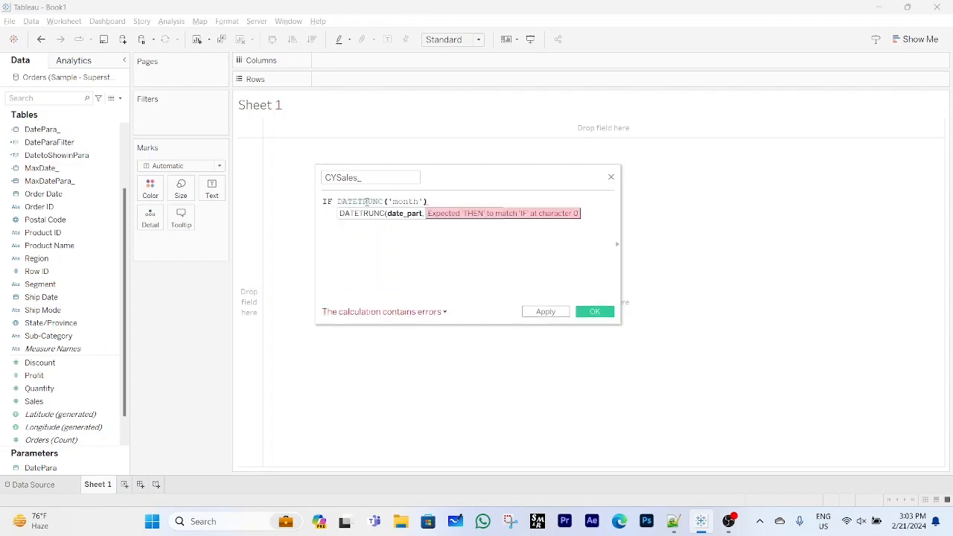
type(",or")
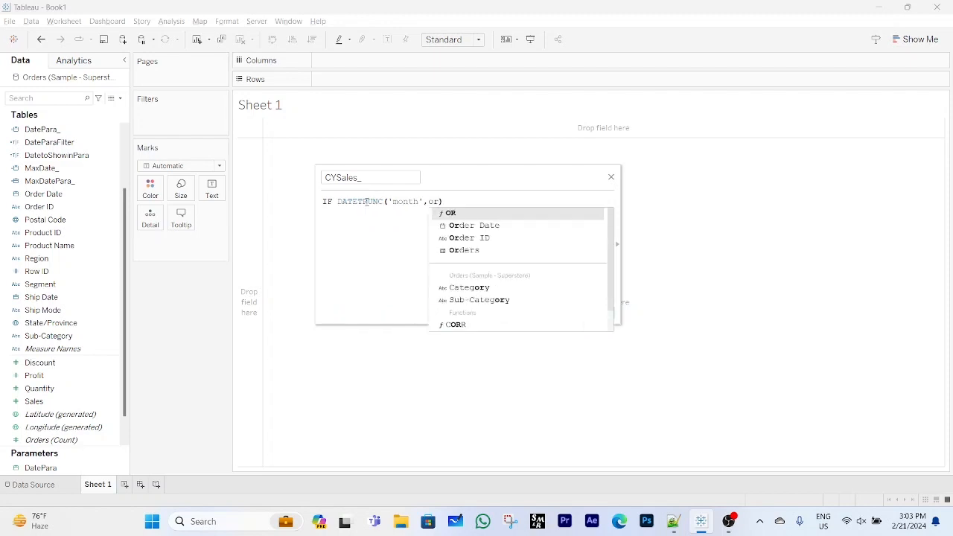
key("Down")
key("Return")
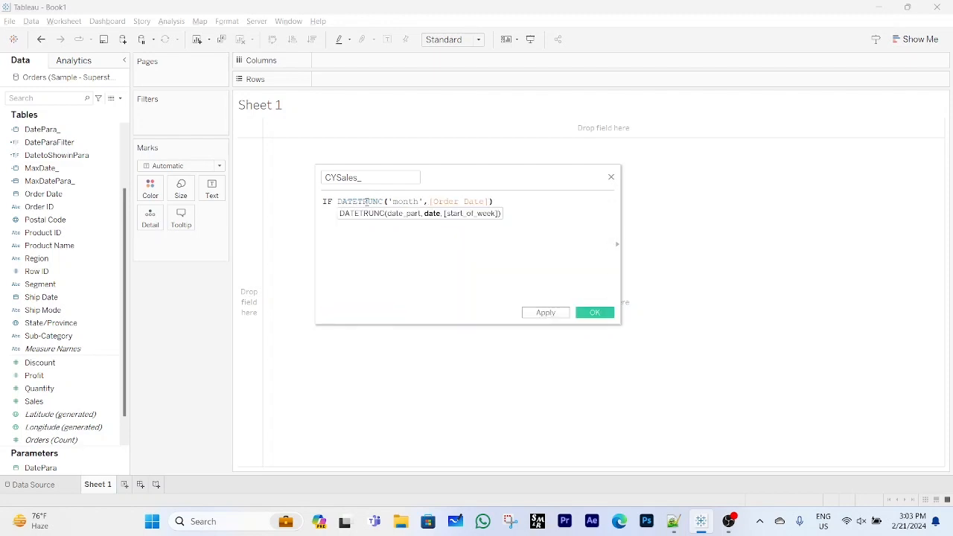
key("Right")
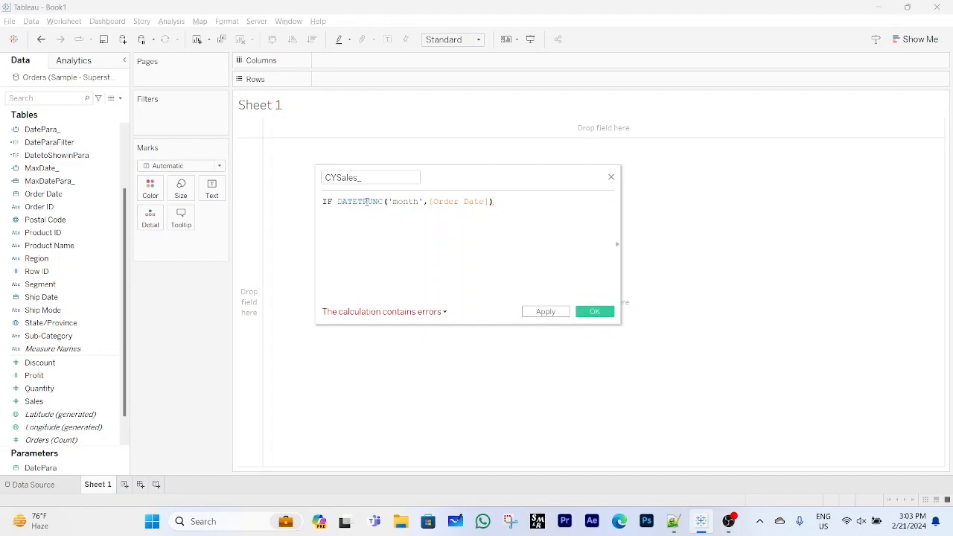
Compare the truncated order date with a copy of the function that uses the maximum date: =DATETRUNC('month',[MaxDate_]).
type("=")
left_click_drag(338, 203, 497, 201)
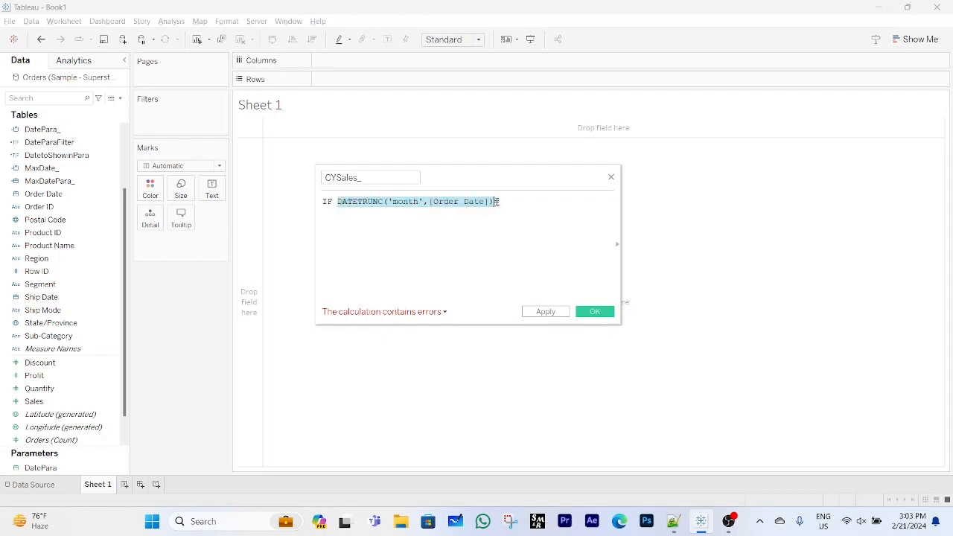
key("ctrl+c")
left_click(498, 201)
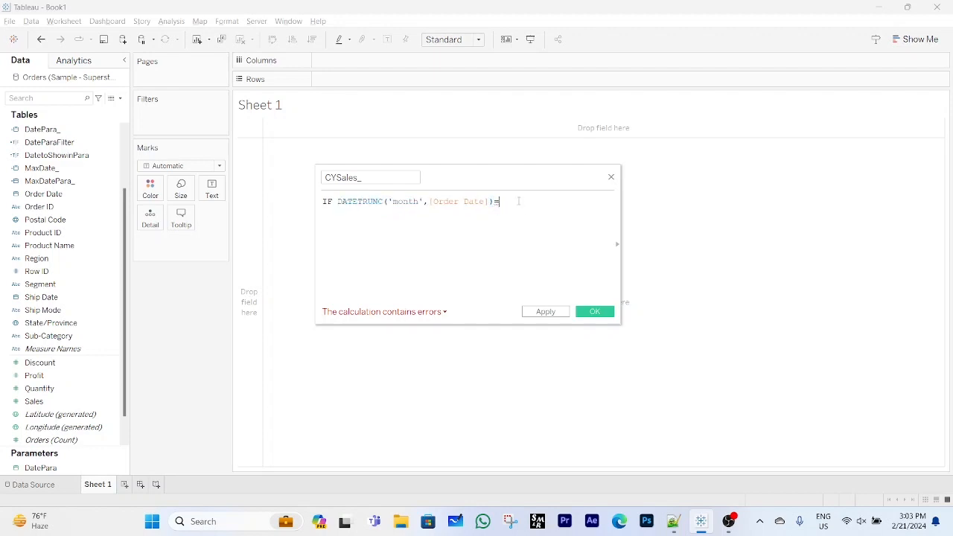
key("ctrl+v")
double_click(564, 202)
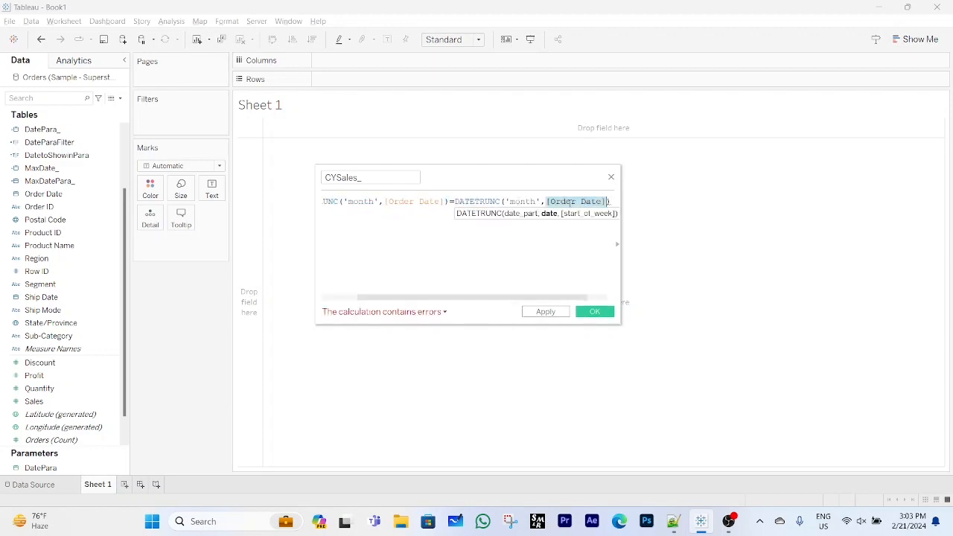
type("max")
key("Down")
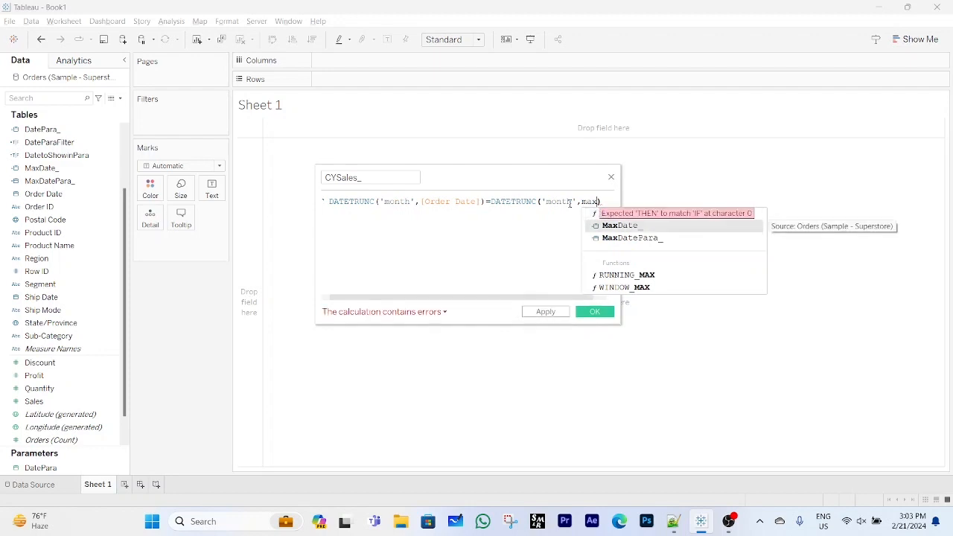
key("Return")
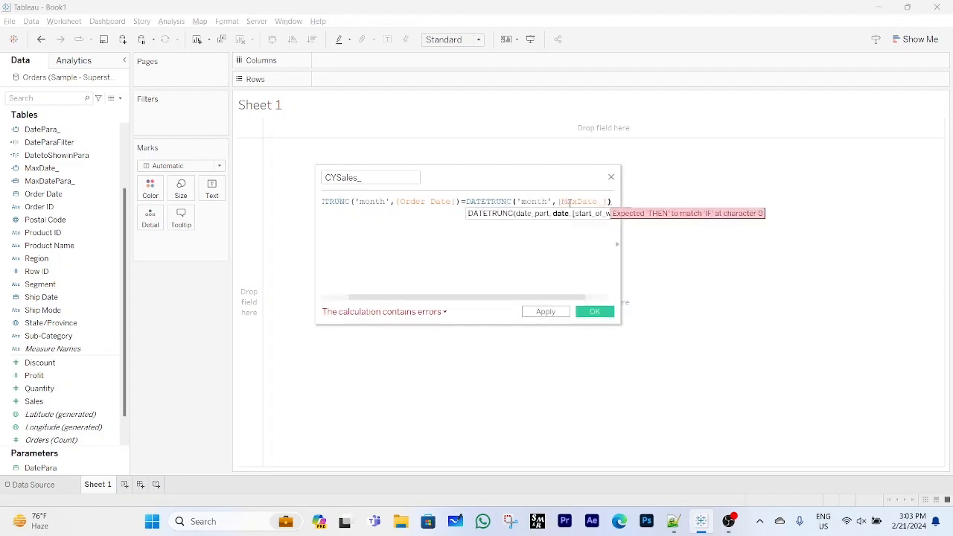
Complete the CYSales_ condition with THEN [Sales] END.
key("Right")
type("t")
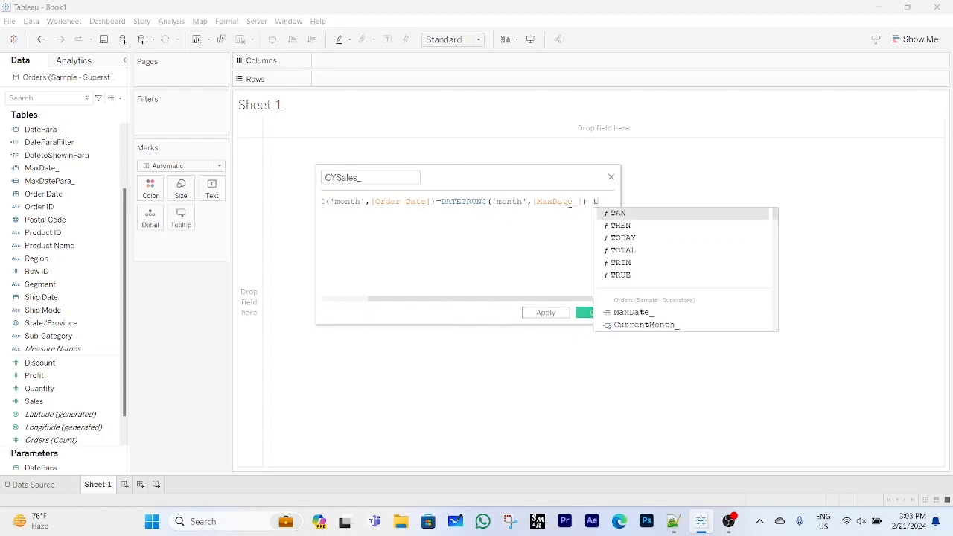
type("h")
key("Return")
type("sal")
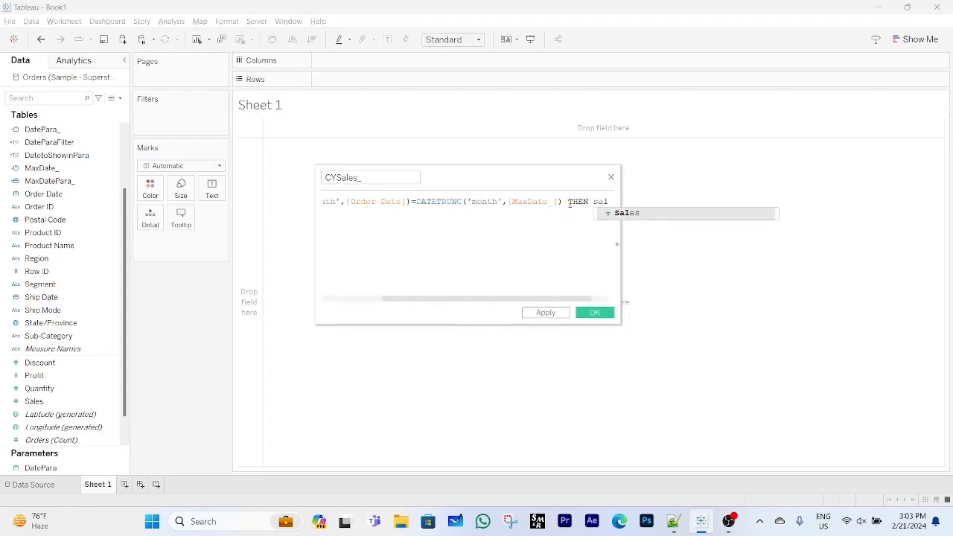
key("Return")
type("end")
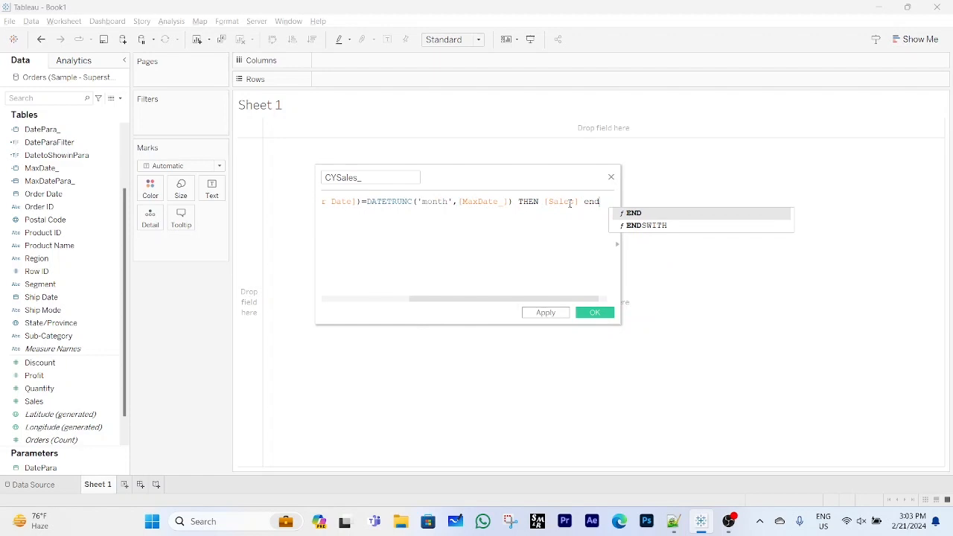
key("Return")
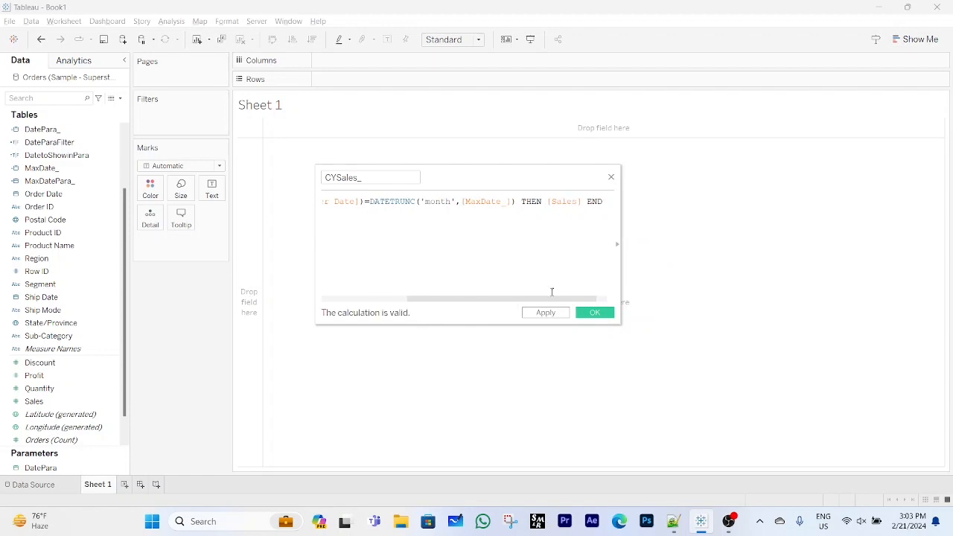
Wrap the whole IF expression in sum( ) and save the CYSales_ calculation.
left_click_drag(421, 304, 331, 304)
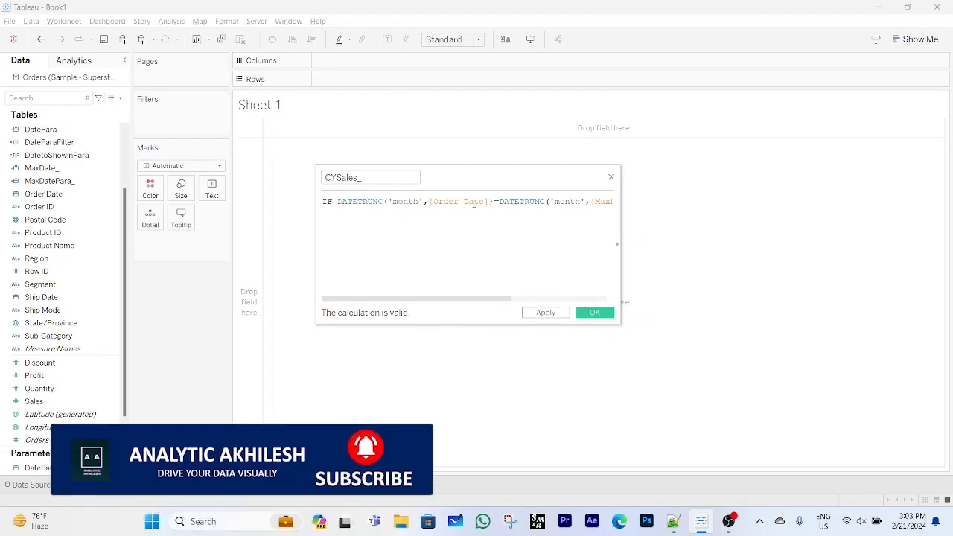
left_click_drag(499, 304, 585, 303)
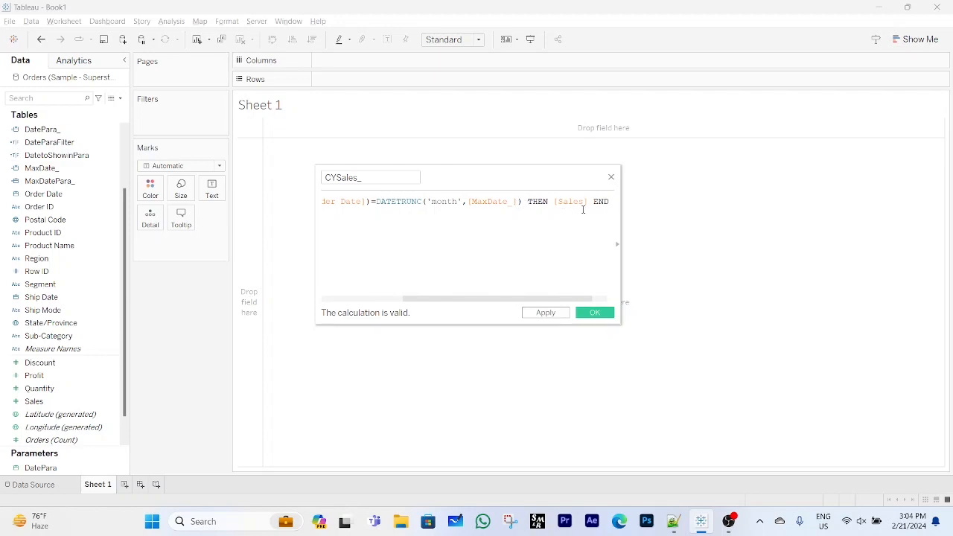
left_click_drag(573, 295, 345, 219)
left_click(324, 201)
type("sum")
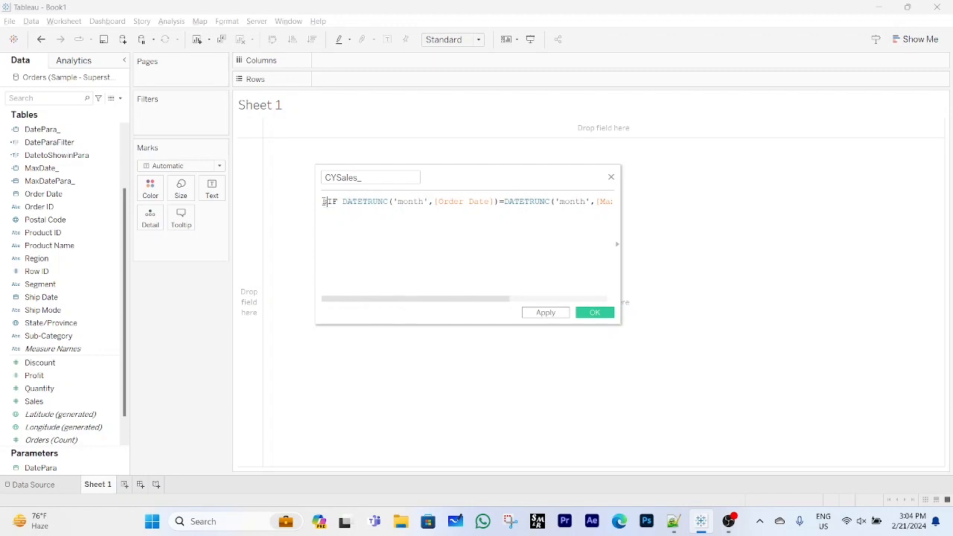
type("(")
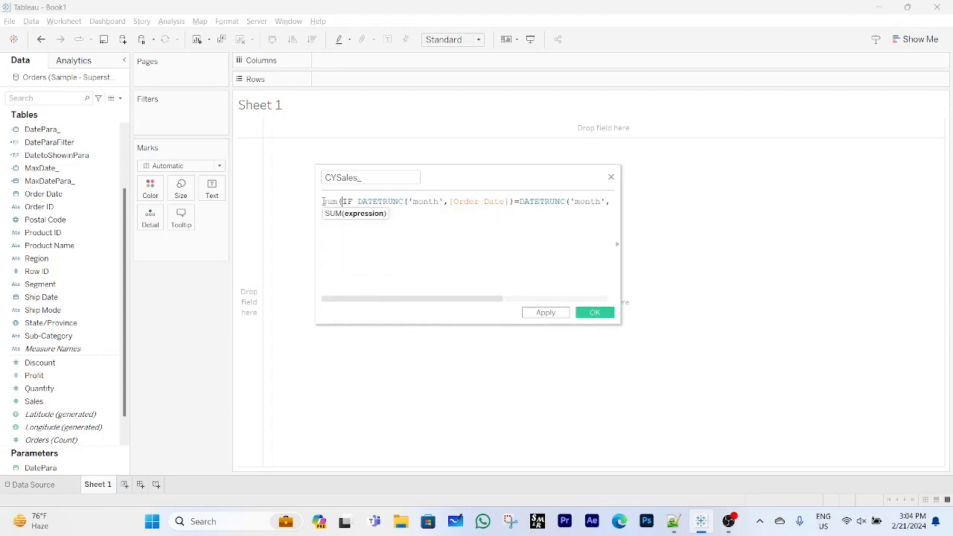
left_click_drag(347, 297, 517, 298)
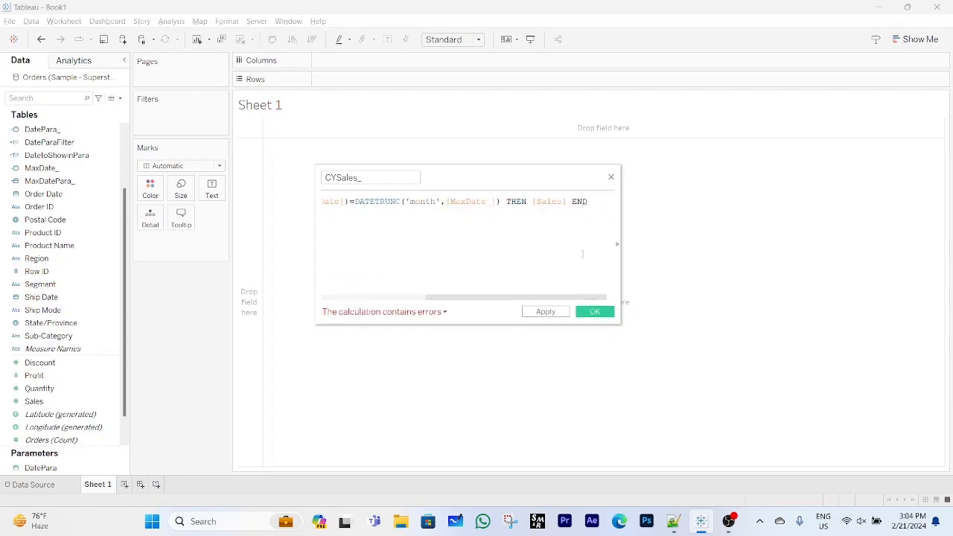
left_click(590, 202)
type(")")
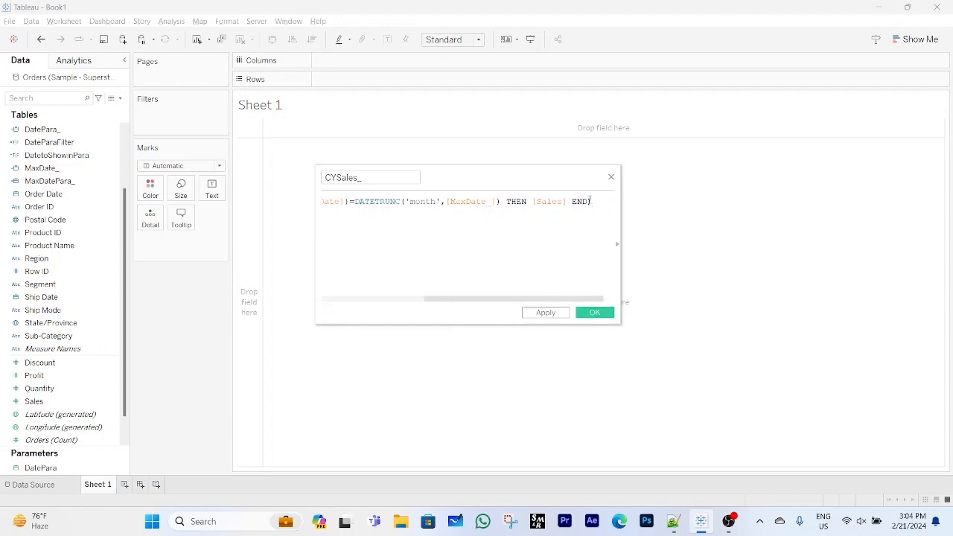
left_click_drag(485, 301, 384, 300)
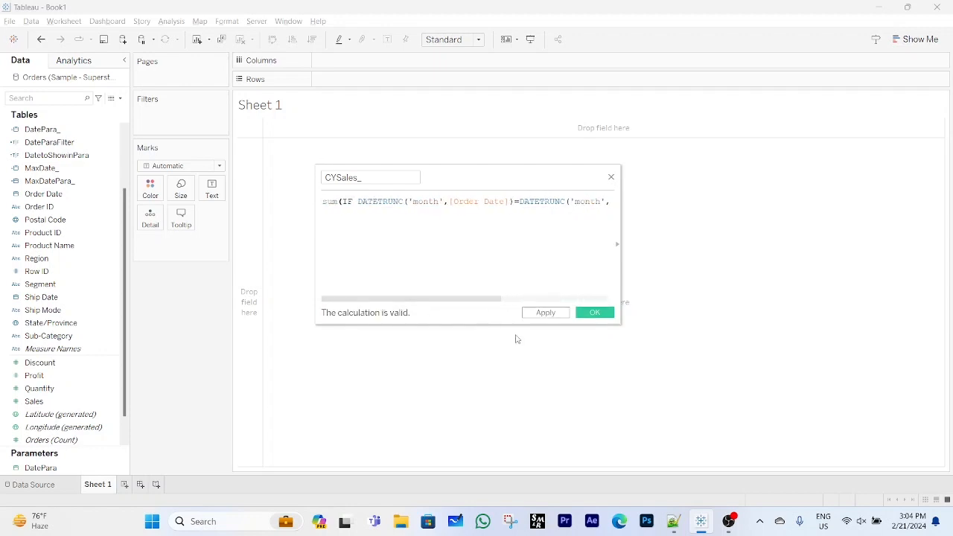
left_click(595, 313)
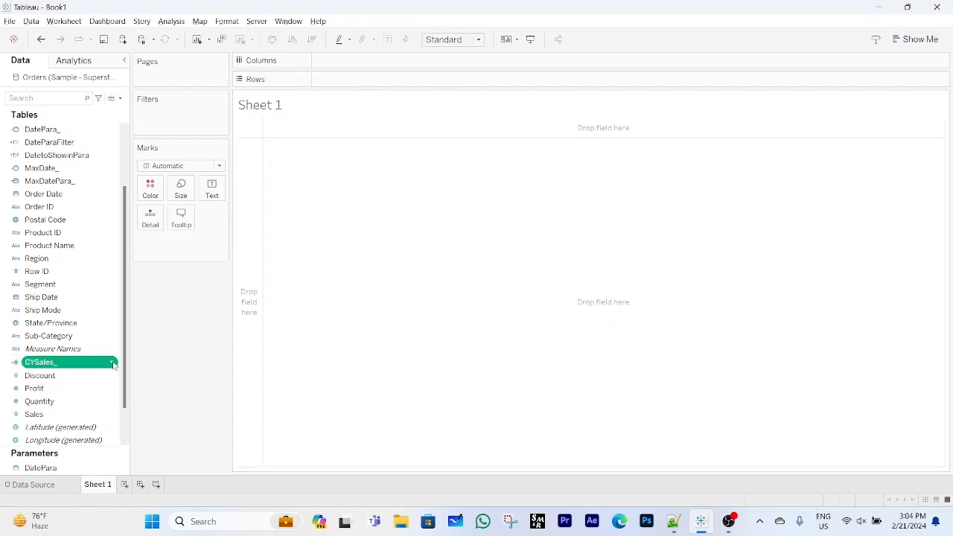
Duplicate the CYSales_ field, open the copy for editing and rename it PYSales_.
left_click(112, 362)
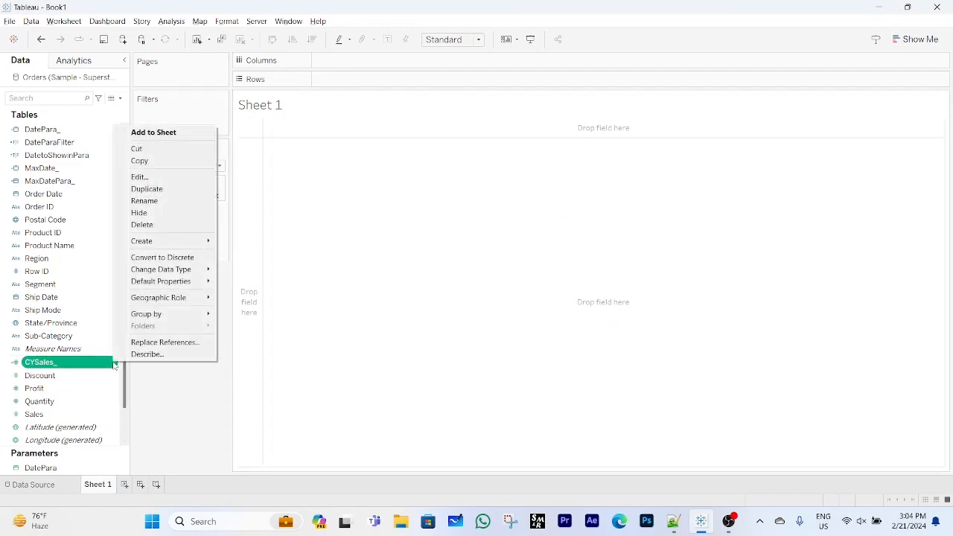
left_click(153, 189)
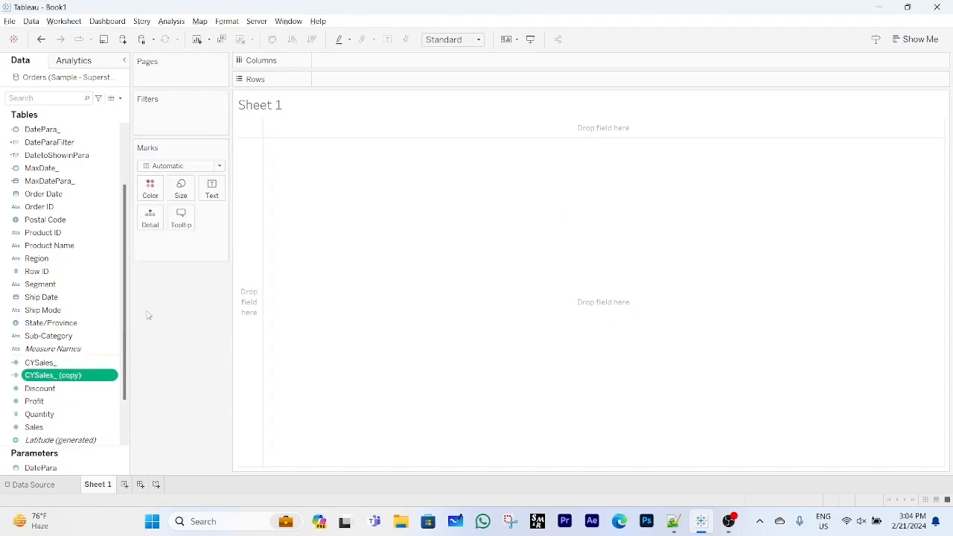
left_click(113, 376)
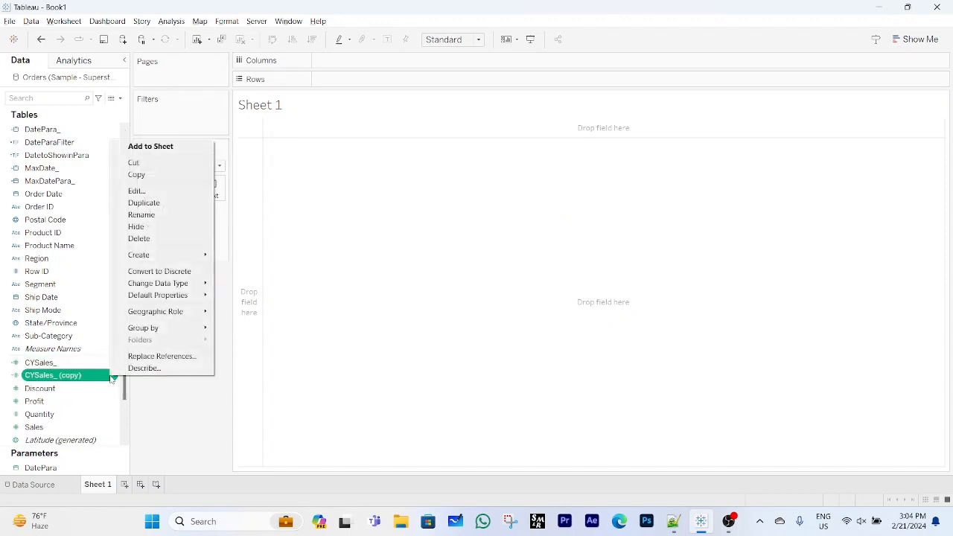
left_click(140, 192)
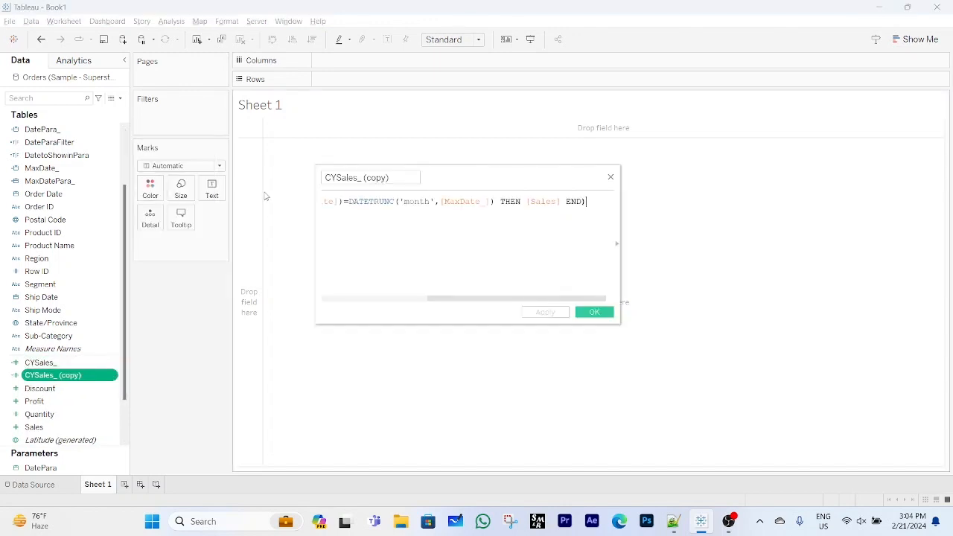
left_click(330, 182)
key("BackSpace")
type("P")
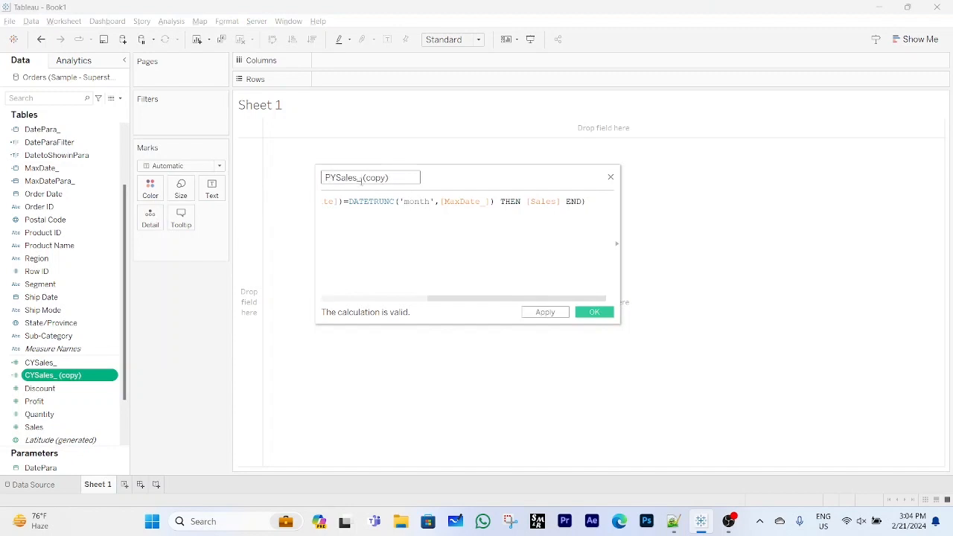
left_click_drag(361, 181, 397, 177)
key("BackSpace")
Nest the DATETRUNC of [MaxDate_] in PYSales_ inside a year-back shift: DATEADD('year',-1,DATETRUNC('month',[MaxDate_]).
left_click(349, 202)
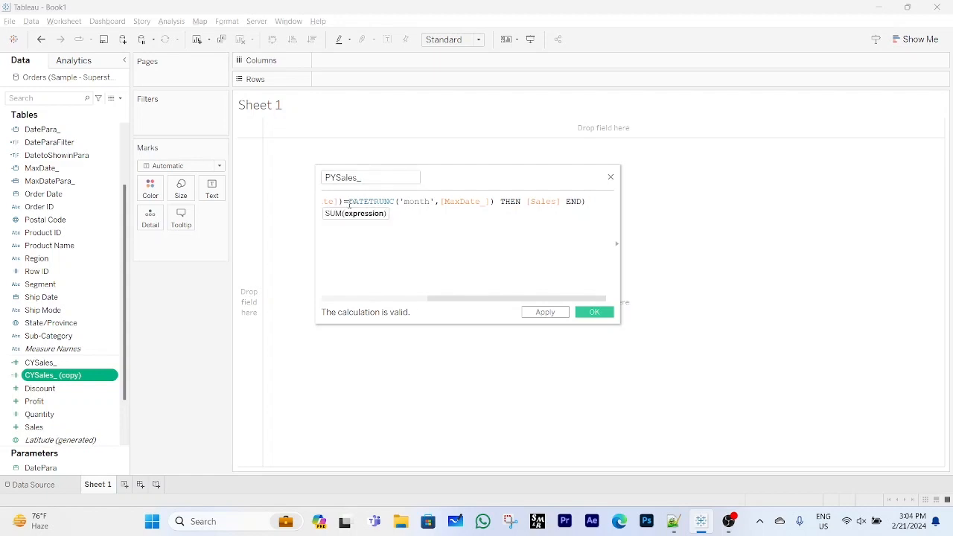
type("dateadd")
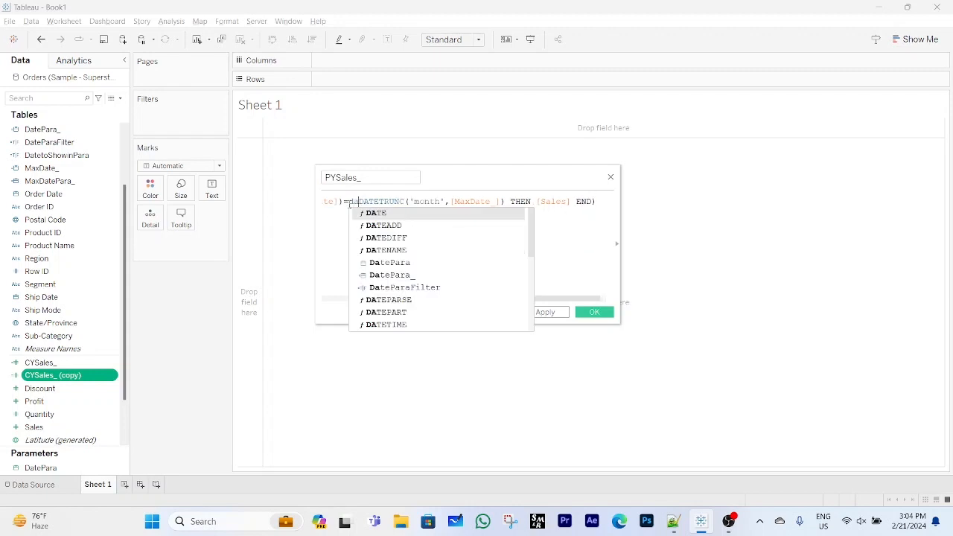
key("Return")
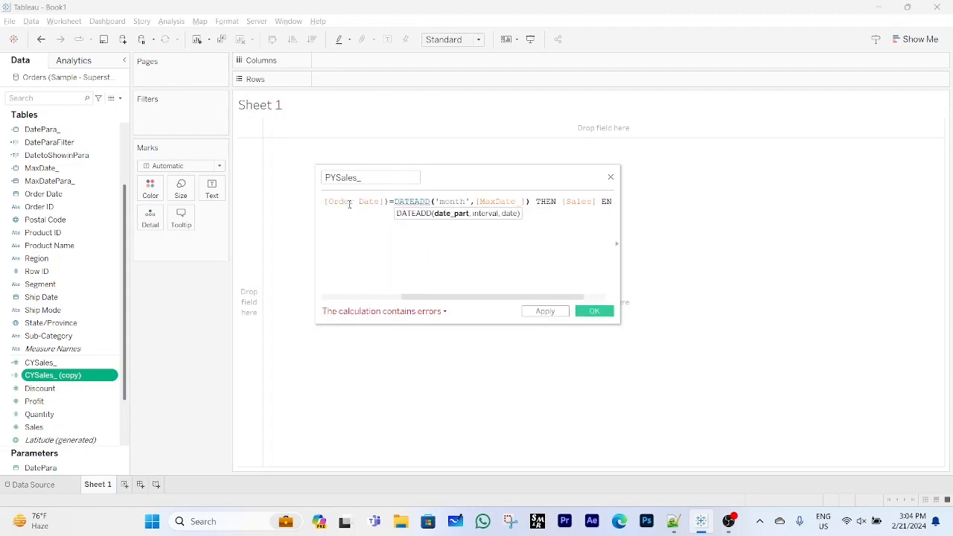
type("'year'")
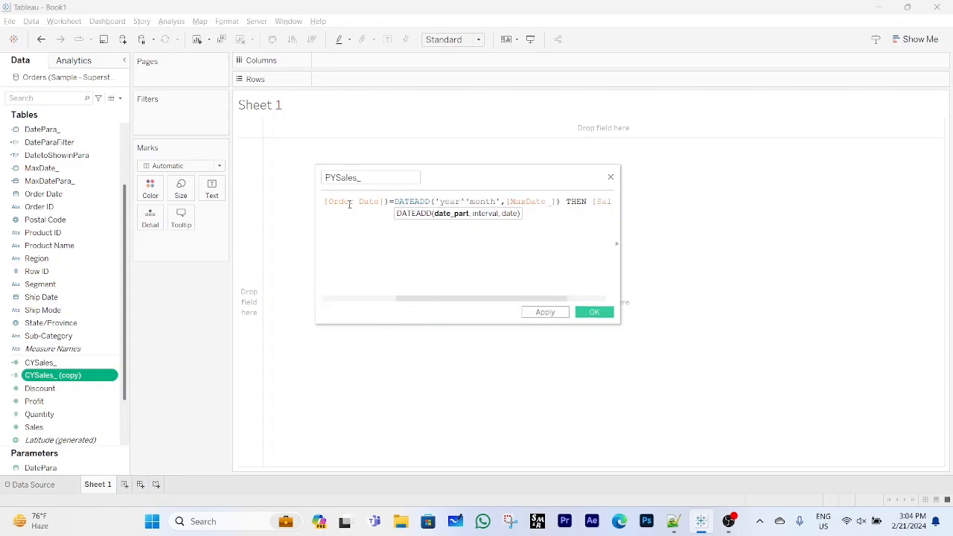
type(",-1")
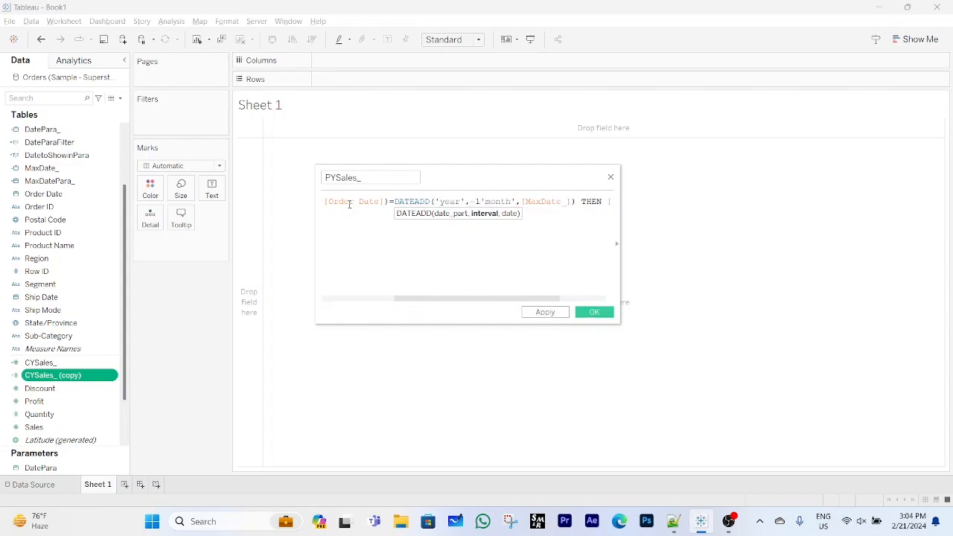
type(",datetr")
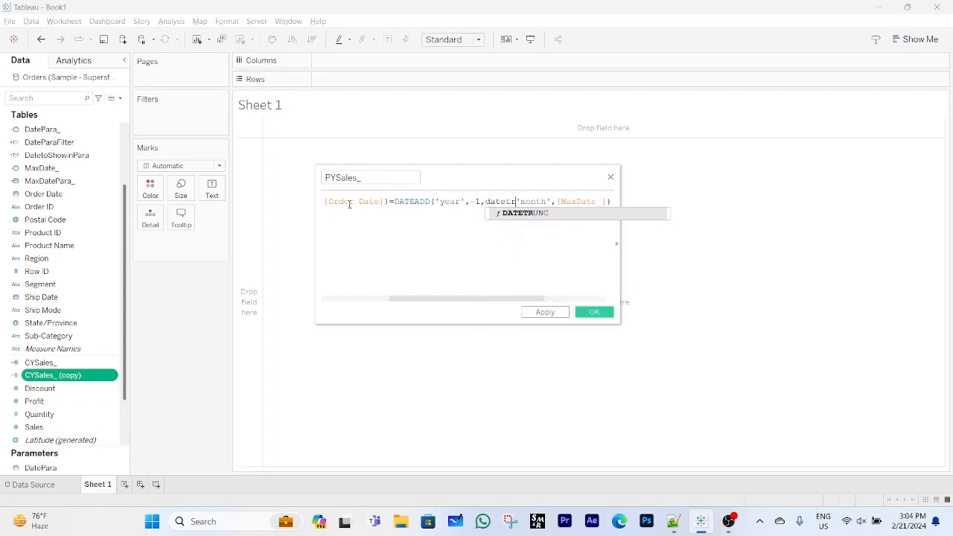
key("Return")
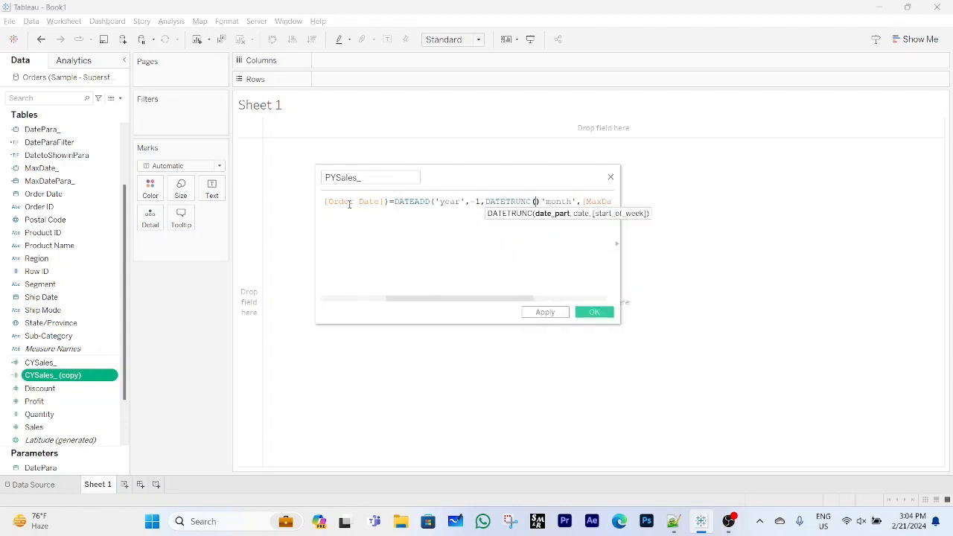
key("Delete")
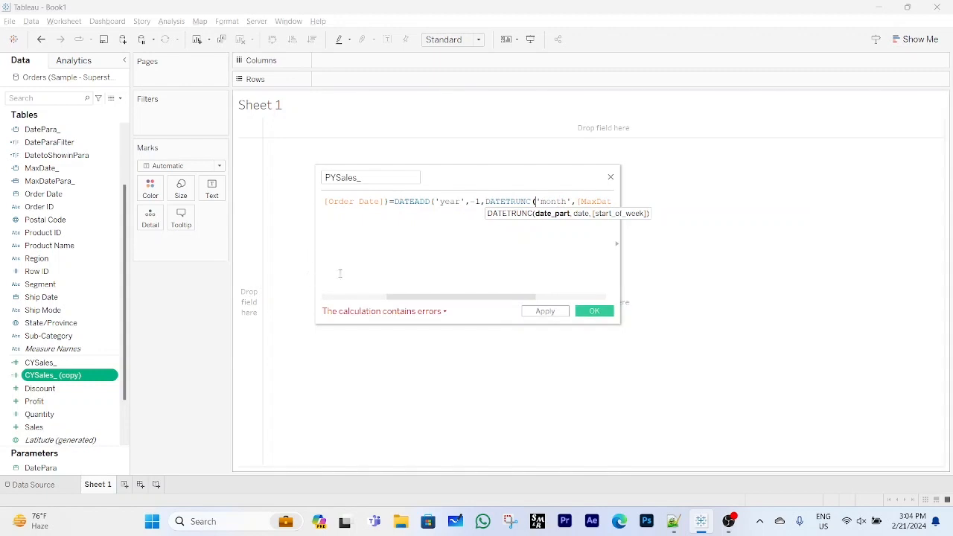
Add the missing closing parenthesis before THEN and save the PYSales_ calculation.
left_click_drag(430, 299, 551, 291)
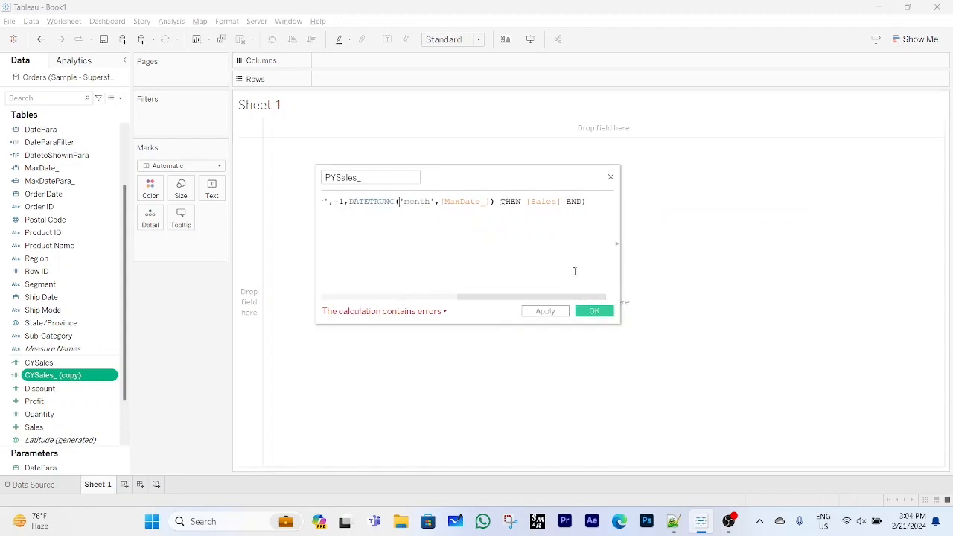
left_click(495, 201)
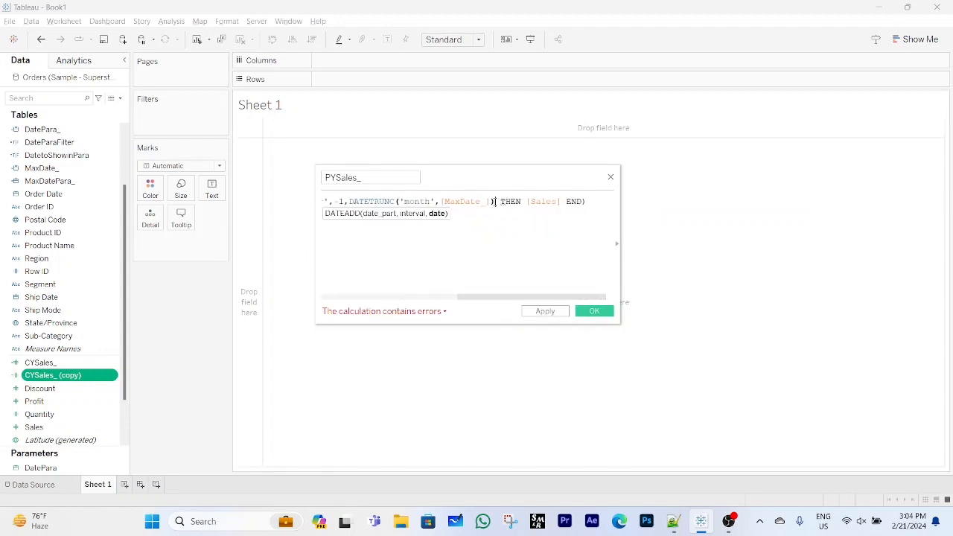
type(")")
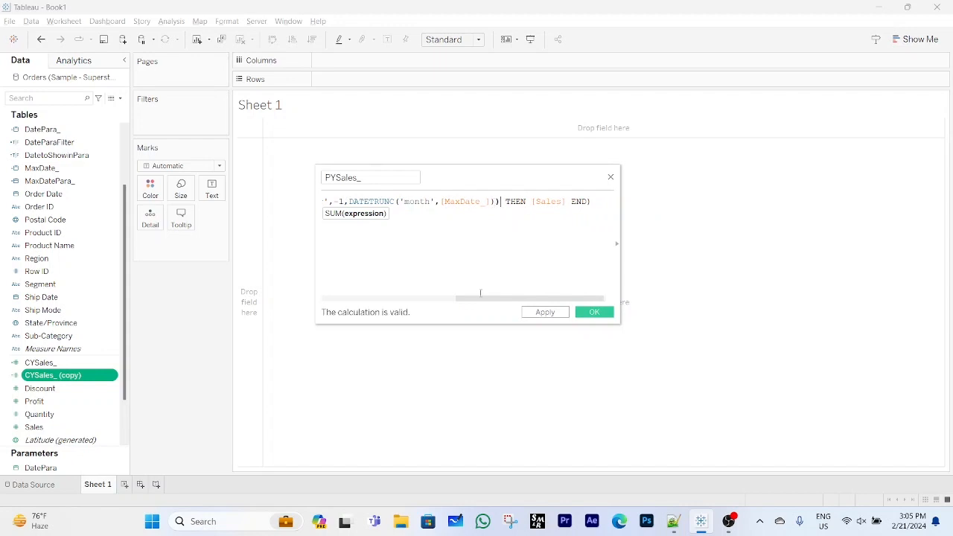
left_click_drag(479, 298, 532, 283)
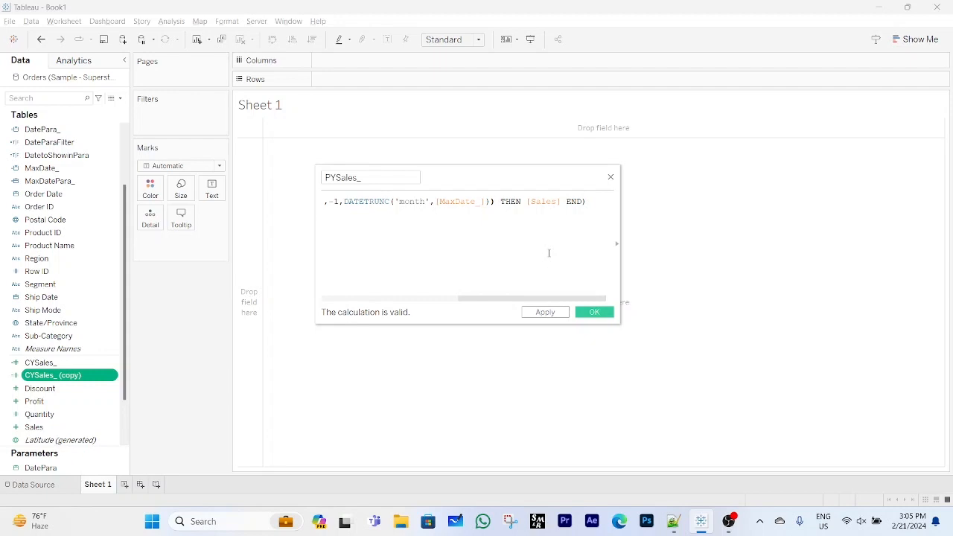
left_click(602, 314)
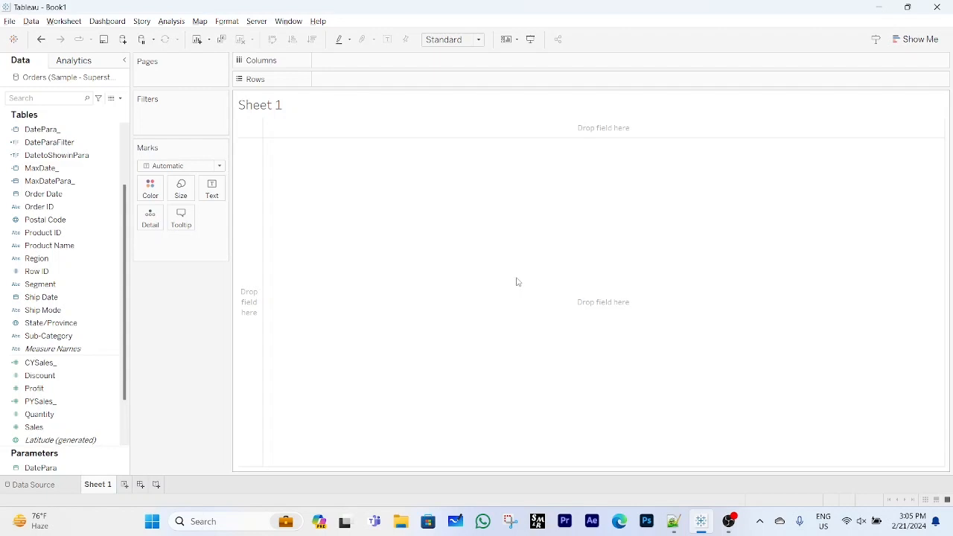
Create and save a calculated field named SalesDiff with the formula [CYSales_]-[PYSales_].
left_click(120, 100)
left_click(97, 111)
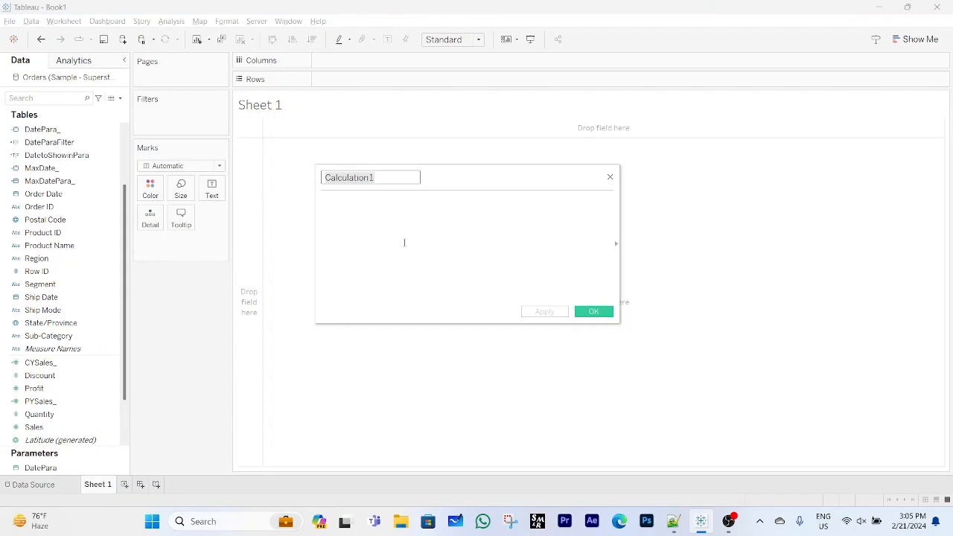
type("SalesDiff")
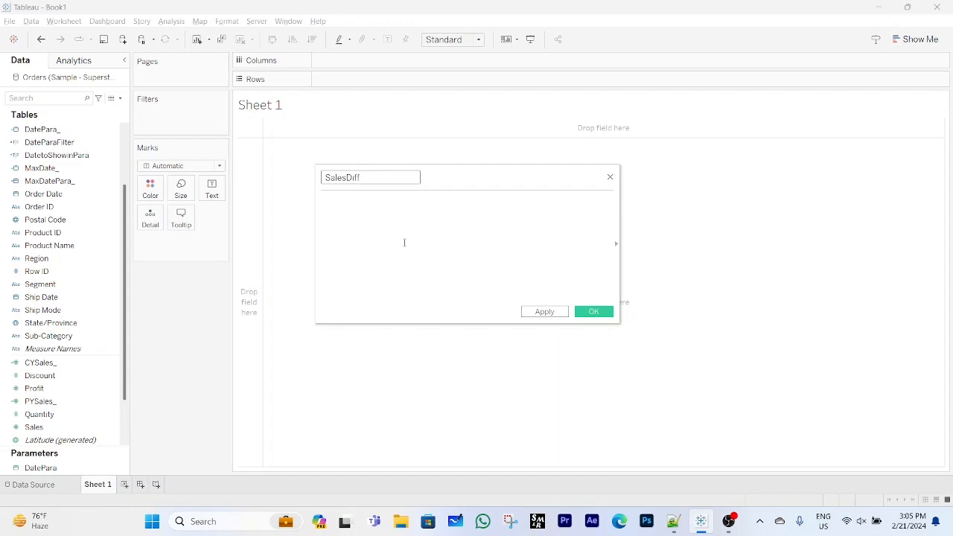
left_click(404, 242)
left_click_drag(41, 363, 354, 218)
left_click_drag(72, 406, 429, 208)
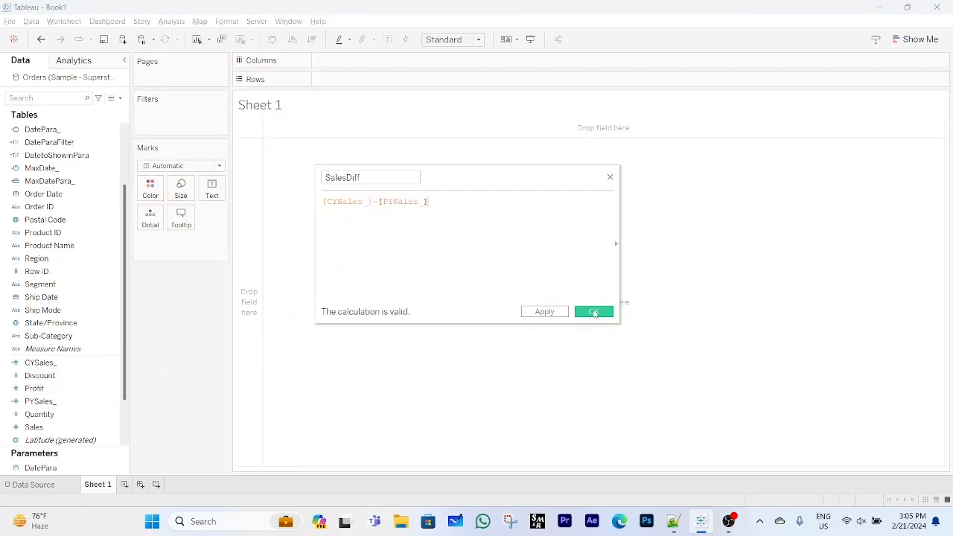
left_click(593, 312)
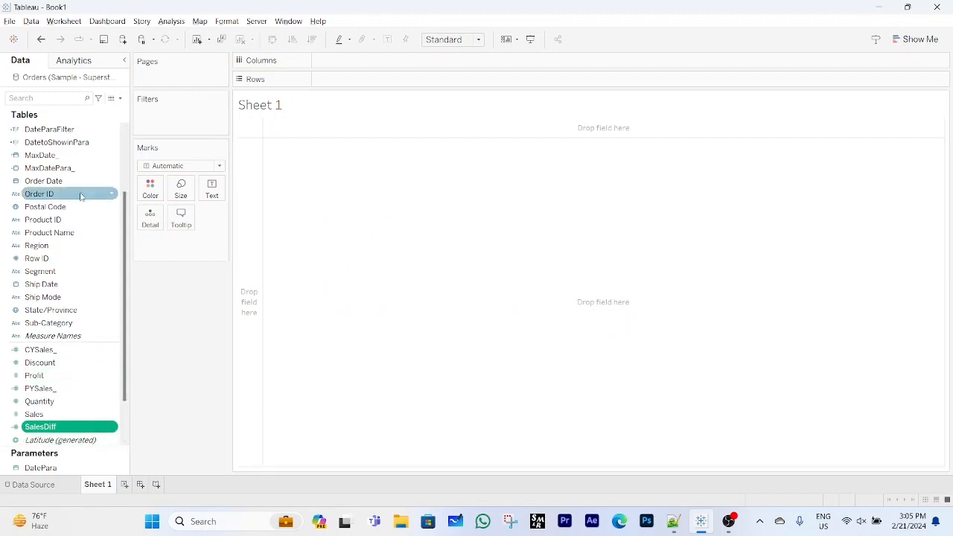
Create and save a calculated field named Salesdiff% that takes ([CYSales_]-[PYSales_]) relative to [PYSales_].
left_click(120, 98)
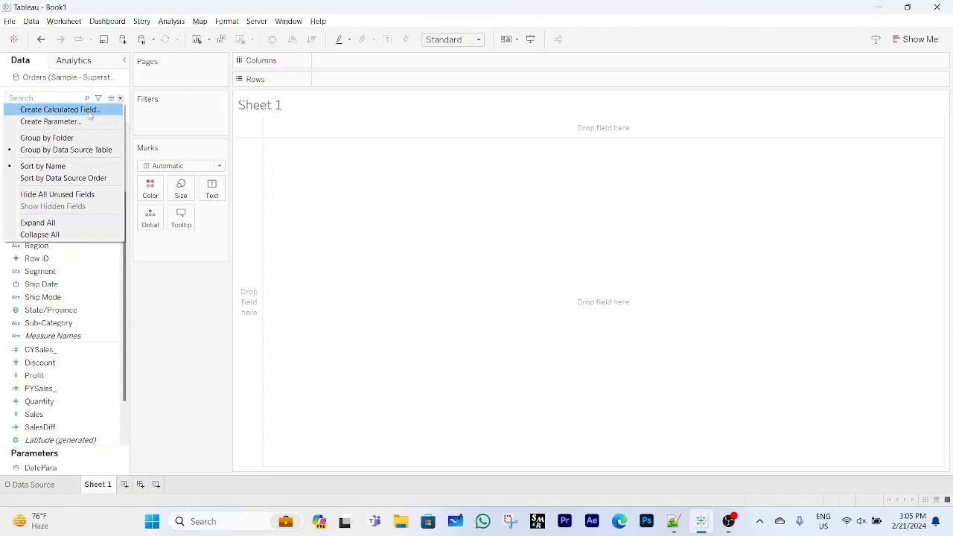
left_click(90, 112)
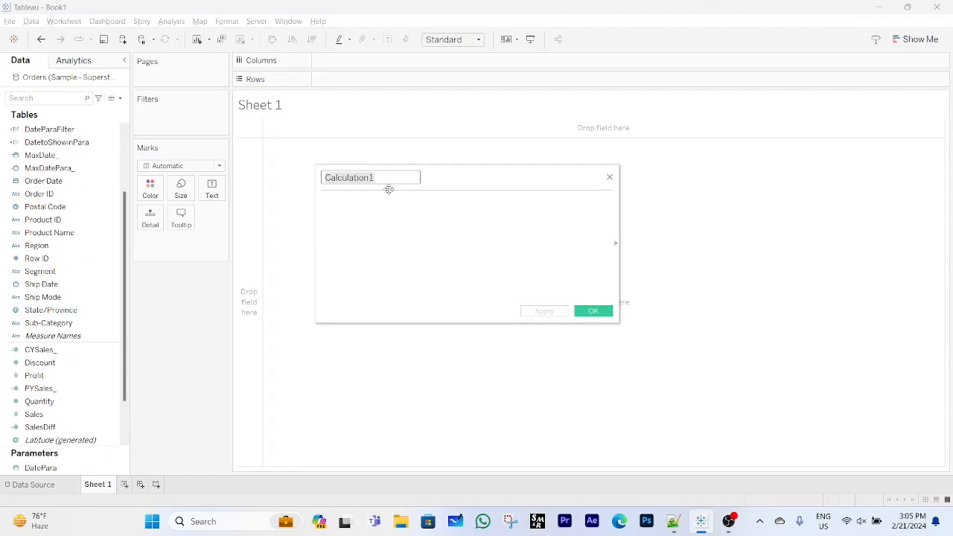
type("Salesdif")
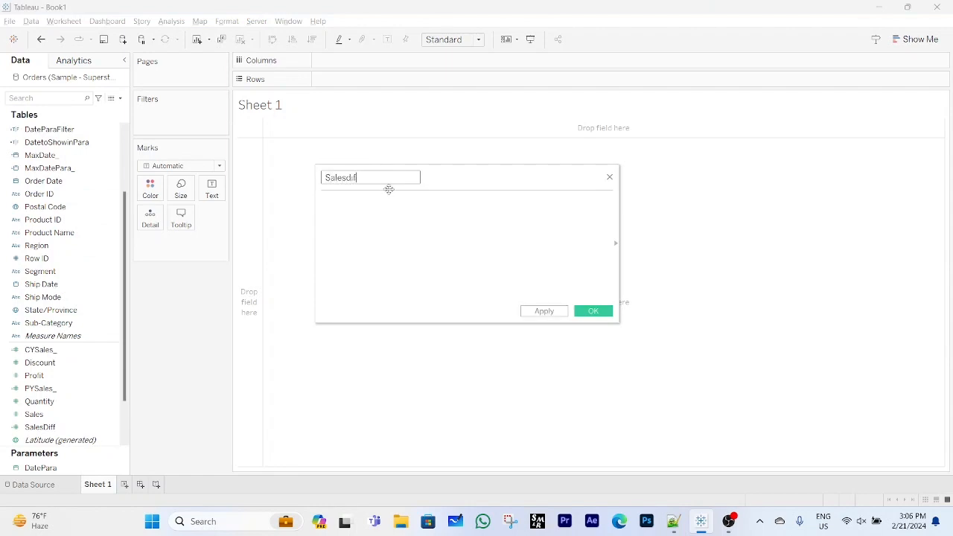
type("f%")
key("Tab")
type("(")
left_click_drag(41, 350, 357, 215)
left_click_drag(41, 389, 440, 212)
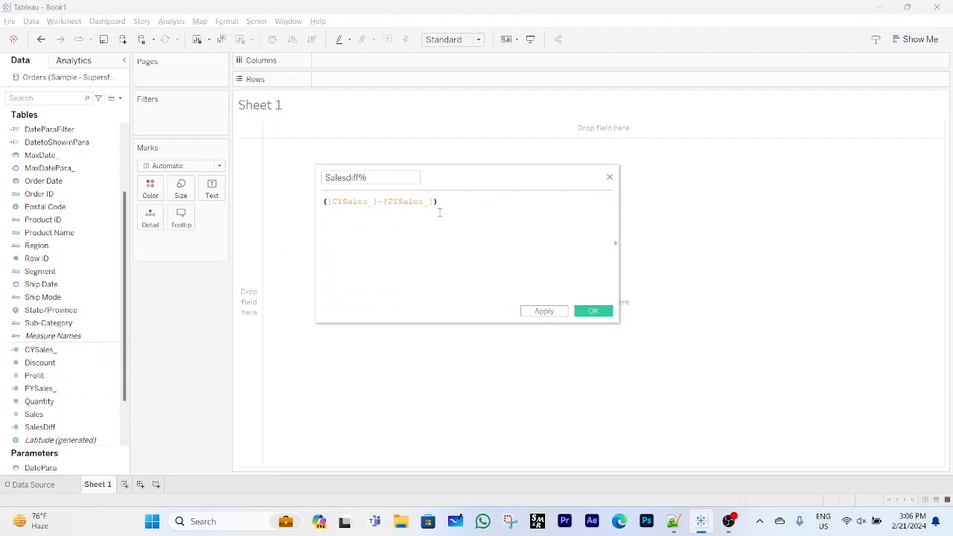
left_click_drag(45, 388, 491, 215)
left_click(594, 312)
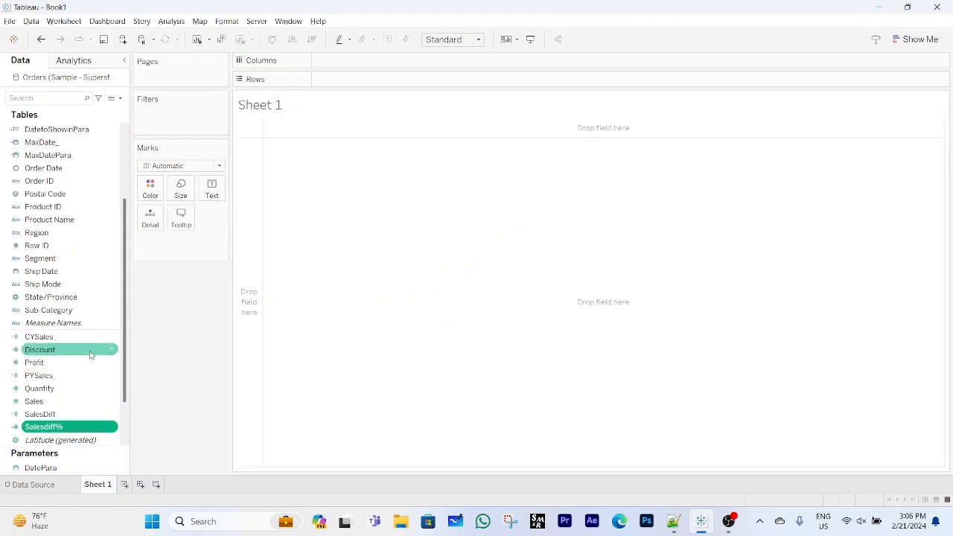
Set the default number format of the CYSales_ field to Currency (Custom).
right_click(111, 338)
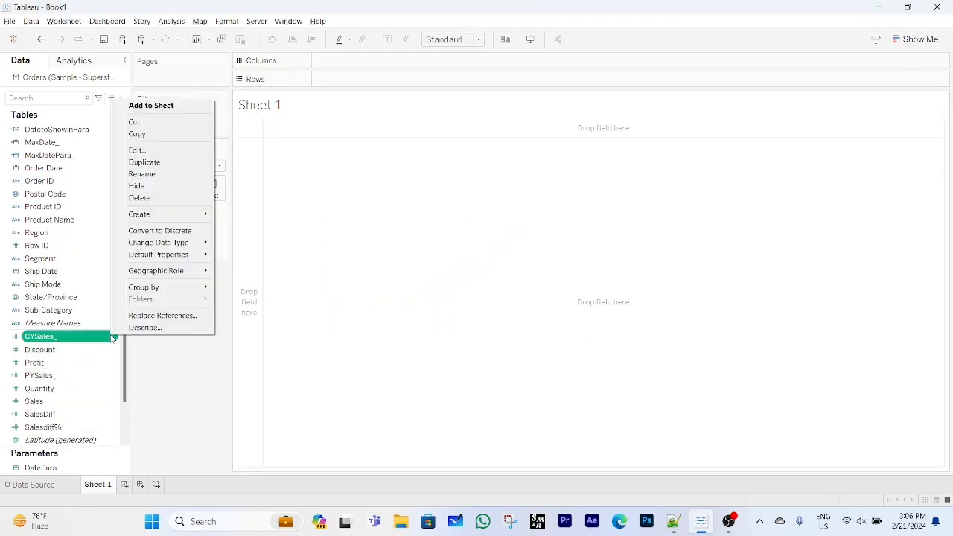
mouse_move(211, 260)
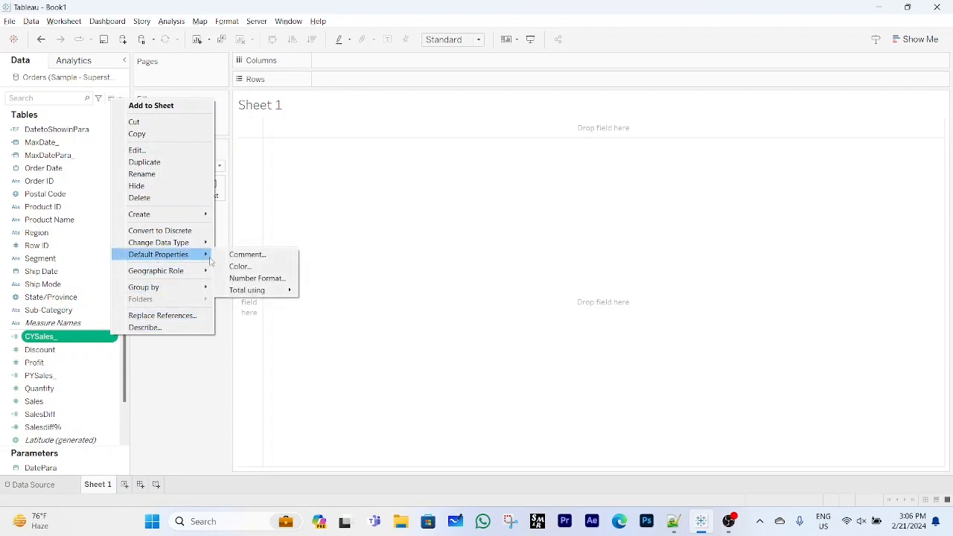
left_click(255, 279)
left_click(408, 231)
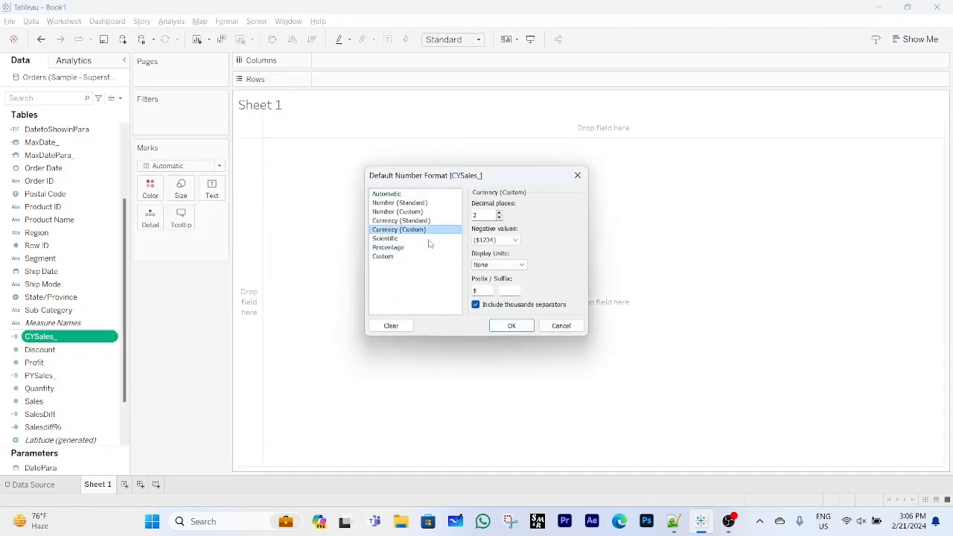
left_click(509, 326)
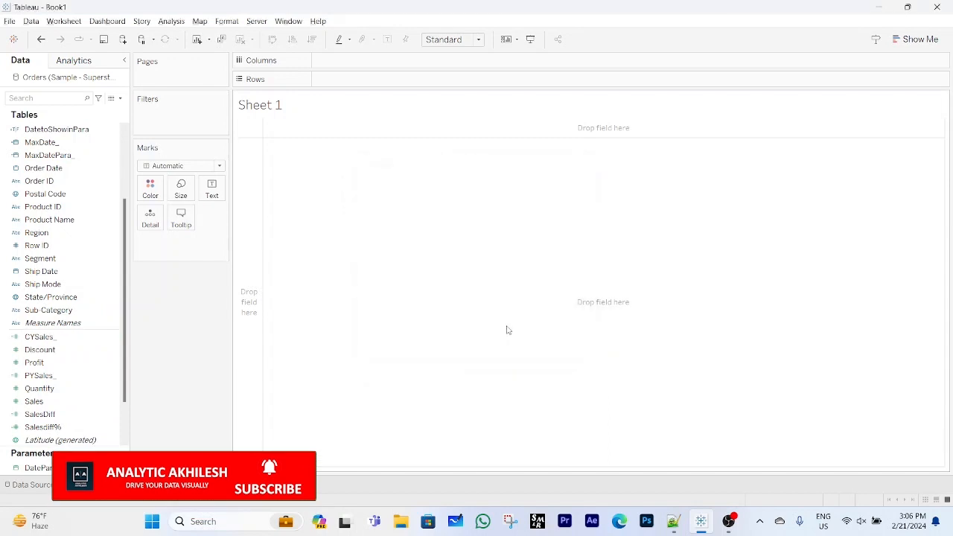
Set the default number format of the PYSales_ field to Currency (Custom).
right_click(112, 381)
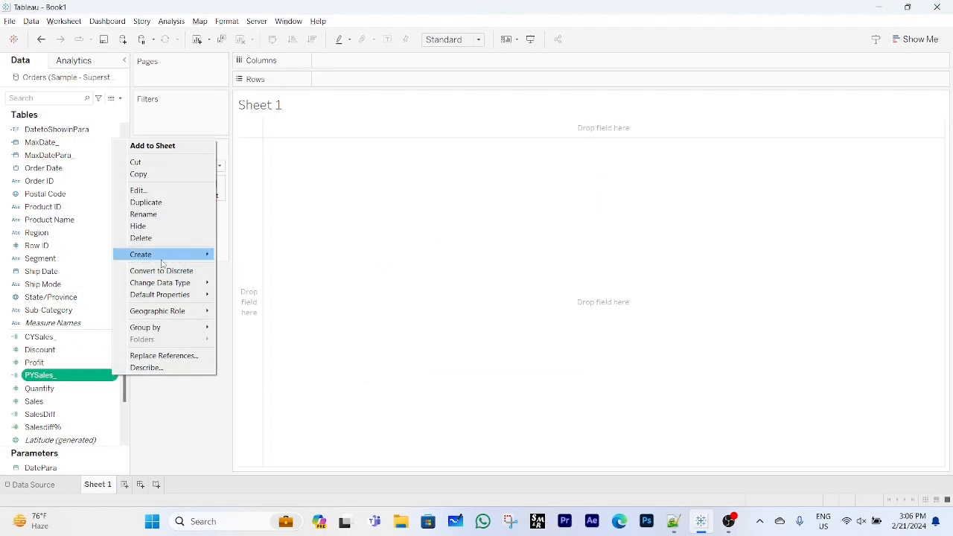
left_click(248, 324)
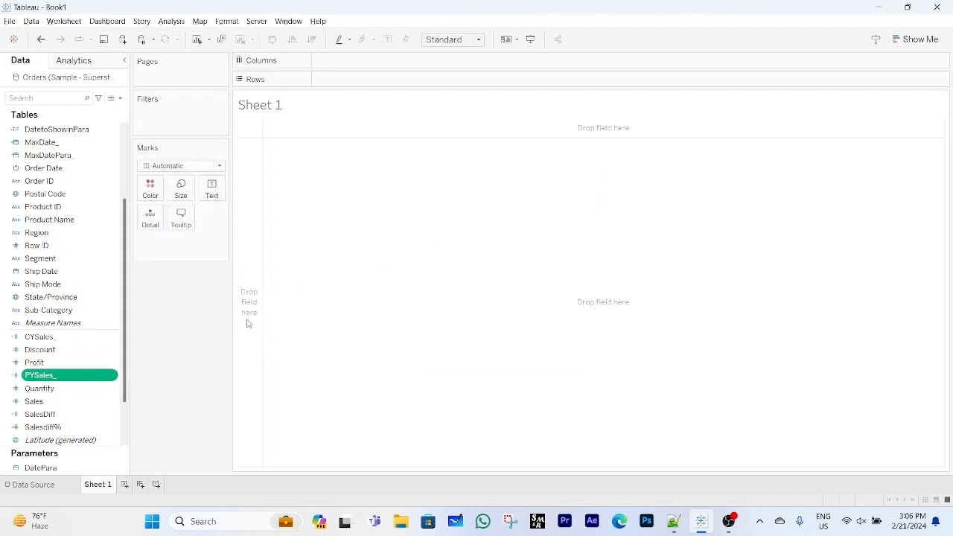
left_click(414, 229)
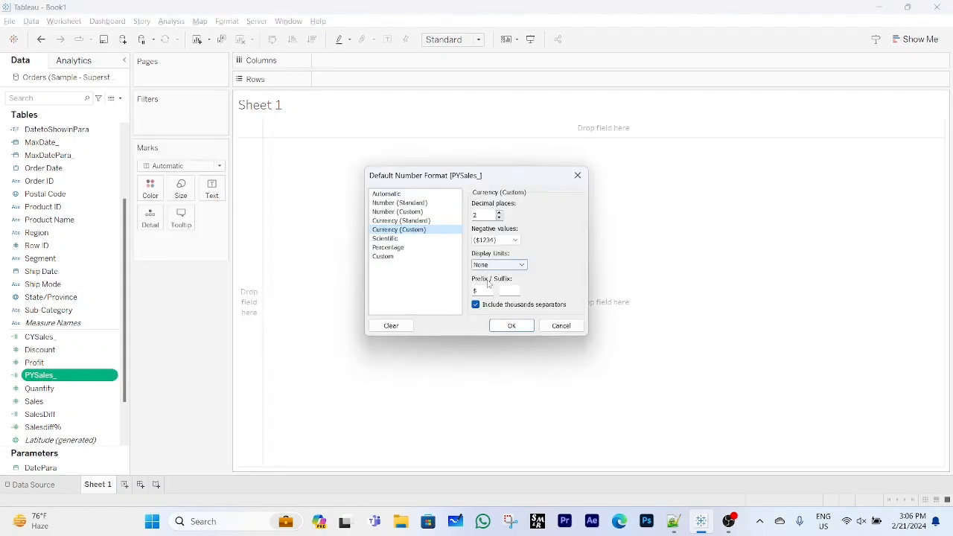
left_click(508, 326)
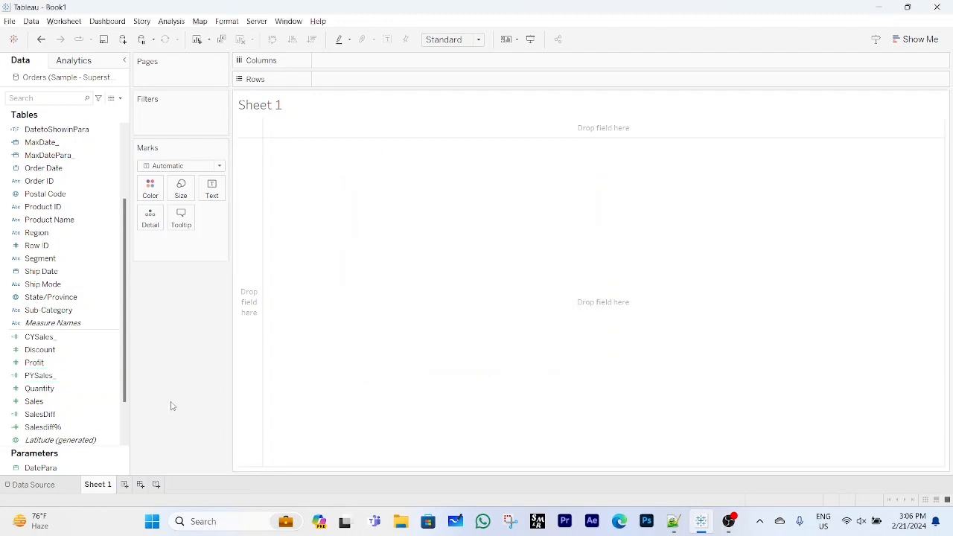
Set the default number format of the SalesDiff field to Currency (Custom).
right_click(111, 418)
mouse_move(173, 336)
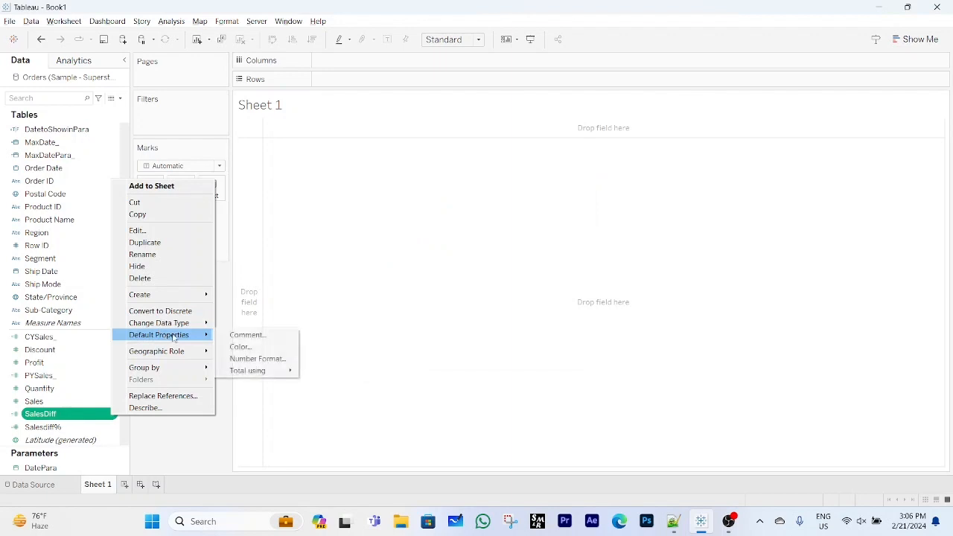
left_click(234, 359)
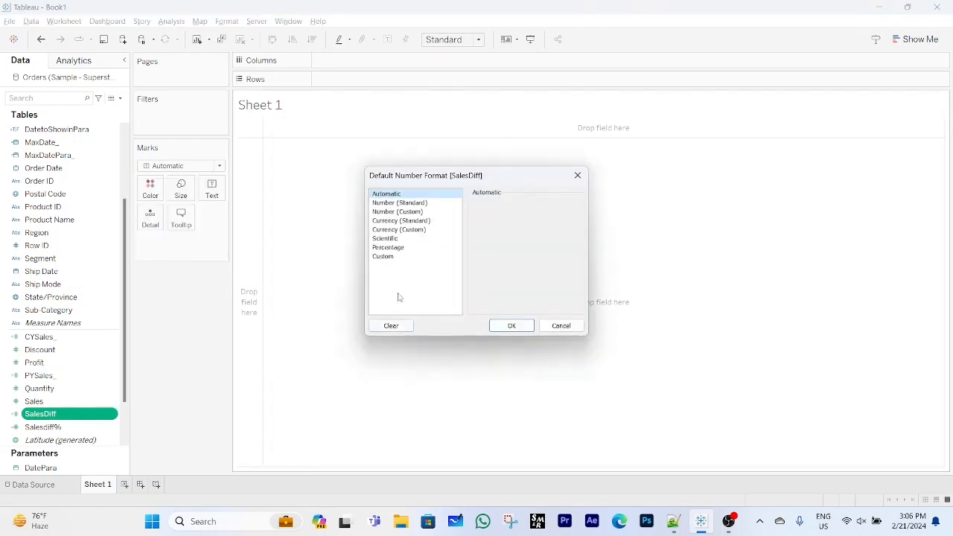
left_click(399, 229)
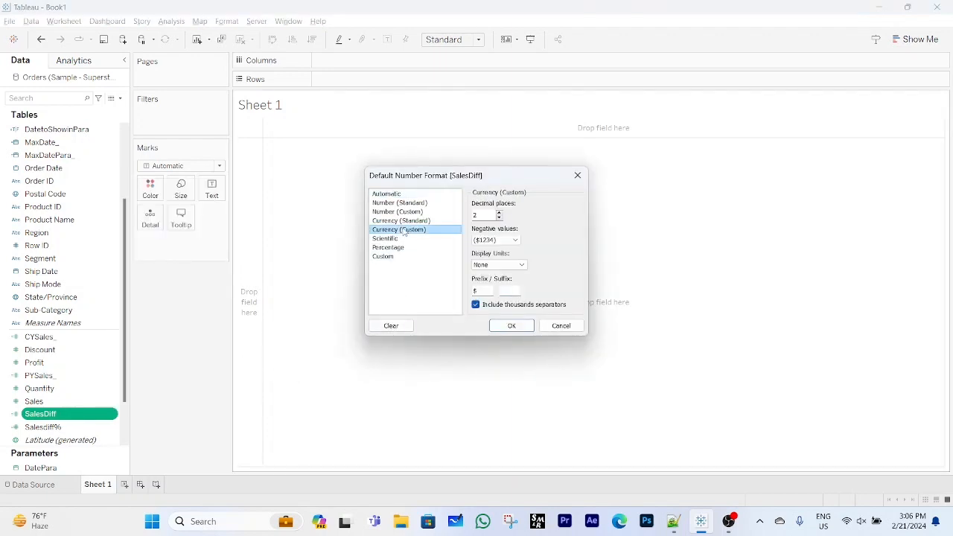
left_click(510, 326)
Set the default number format of the Salesdiff% field to Percentage.
left_click(113, 427)
right_click(115, 427)
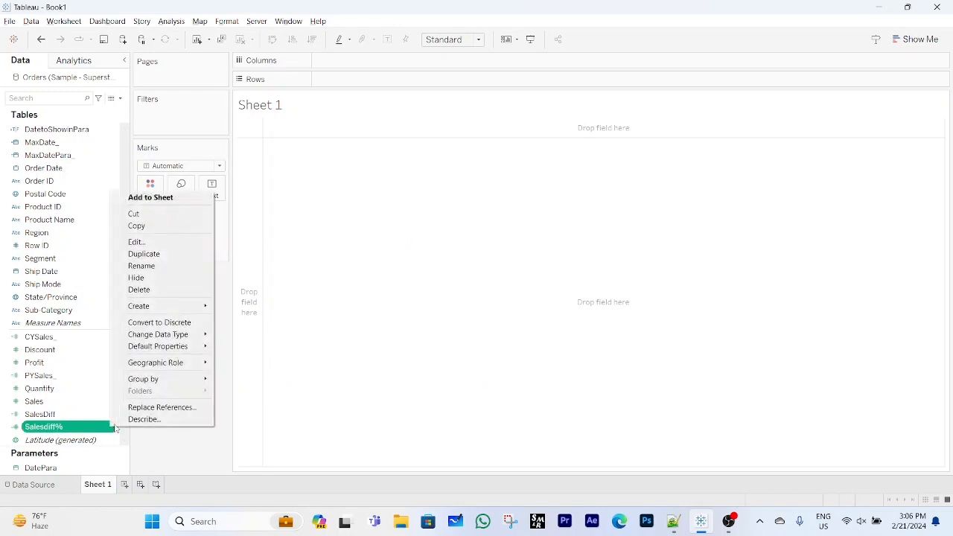
mouse_move(178, 347)
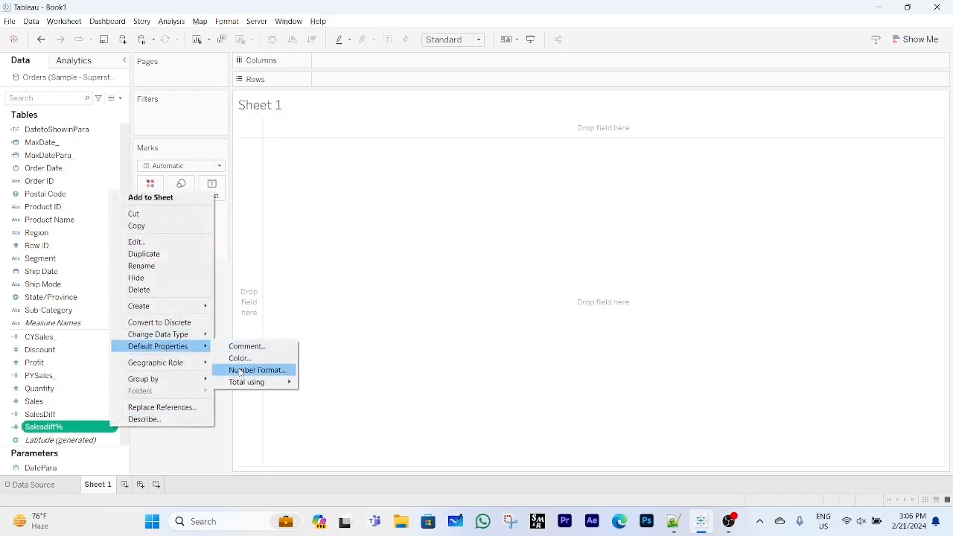
left_click(240, 372)
left_click(397, 248)
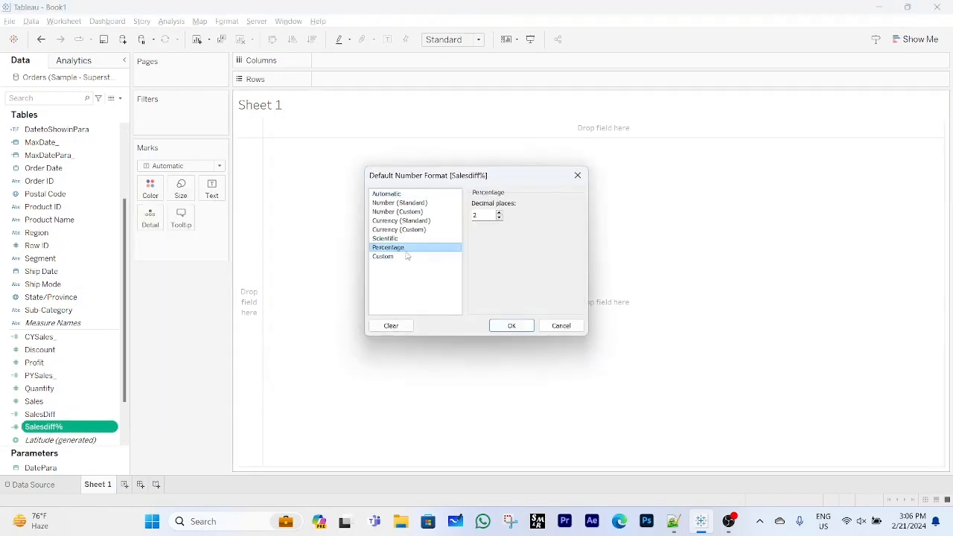
left_click(507, 327)
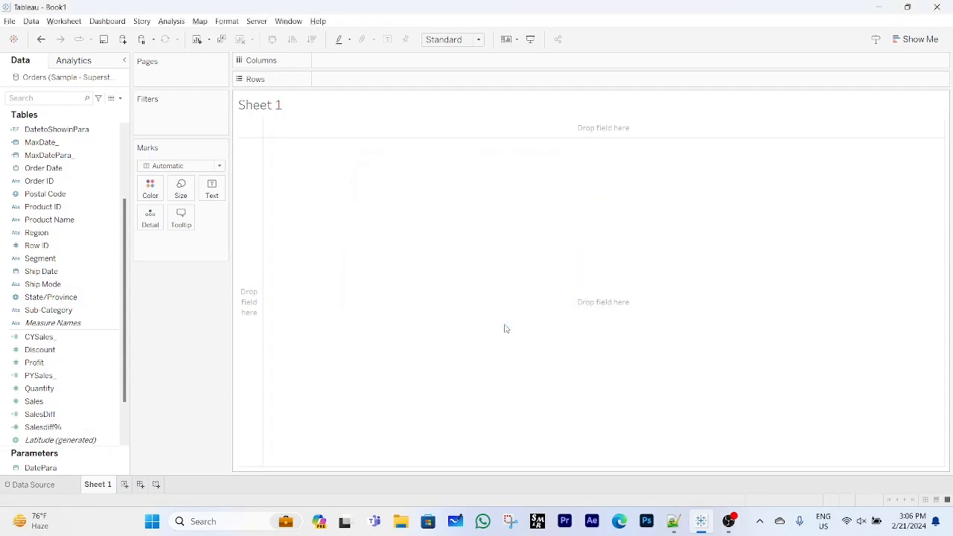
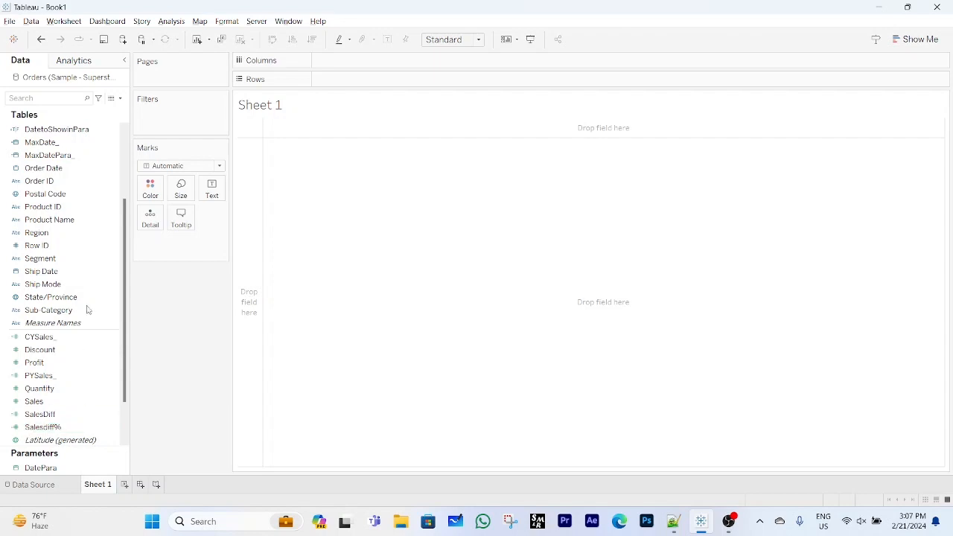
Start a new calculated field and name it Pos Sales Diff.
left_click(121, 99)
left_click(75, 108)
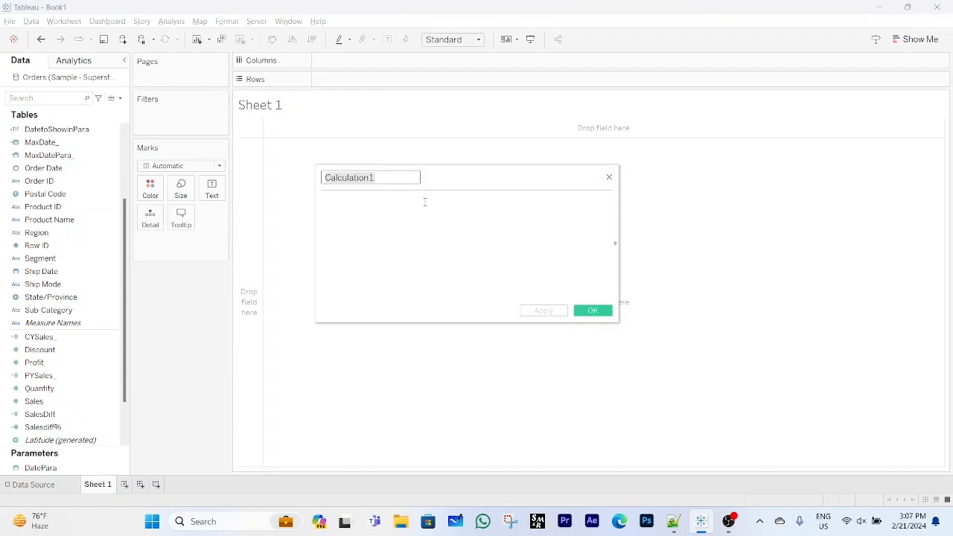
type("Pos")
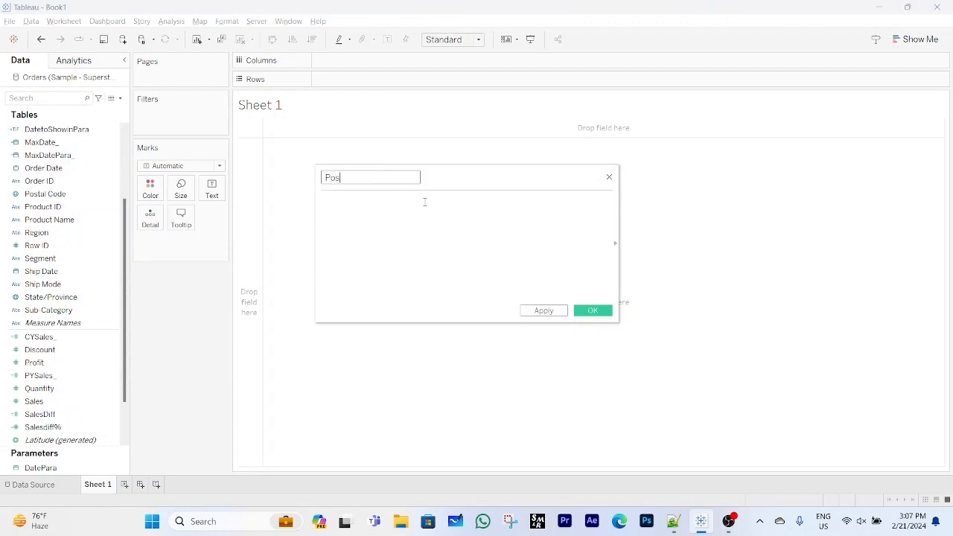
type(" Sales Diff")
Enter the formula IF [SalesDiff] > 0 THEN [SalesDiff] END for Pos Sales Diff and save the field.
left_click(425, 202)
type("IF")
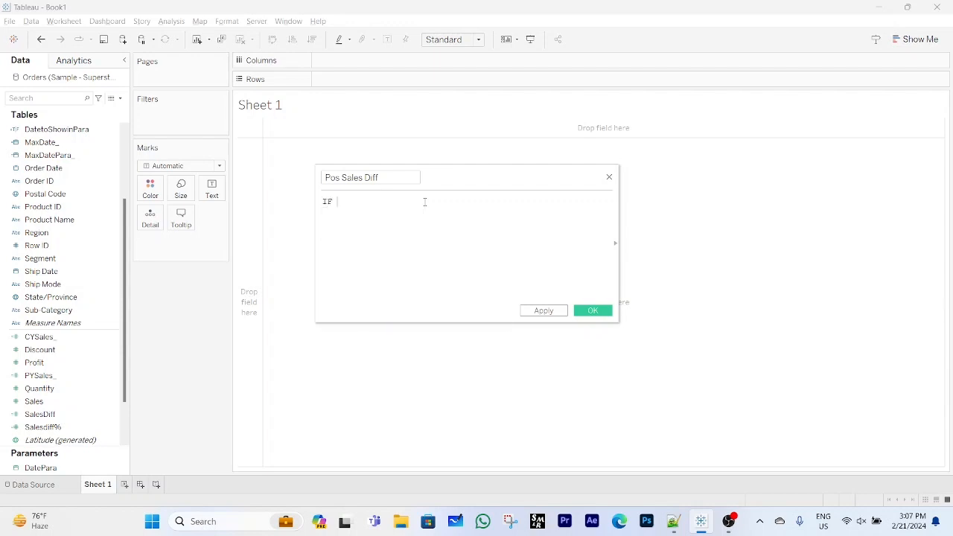
type(" sal")
key("Down")
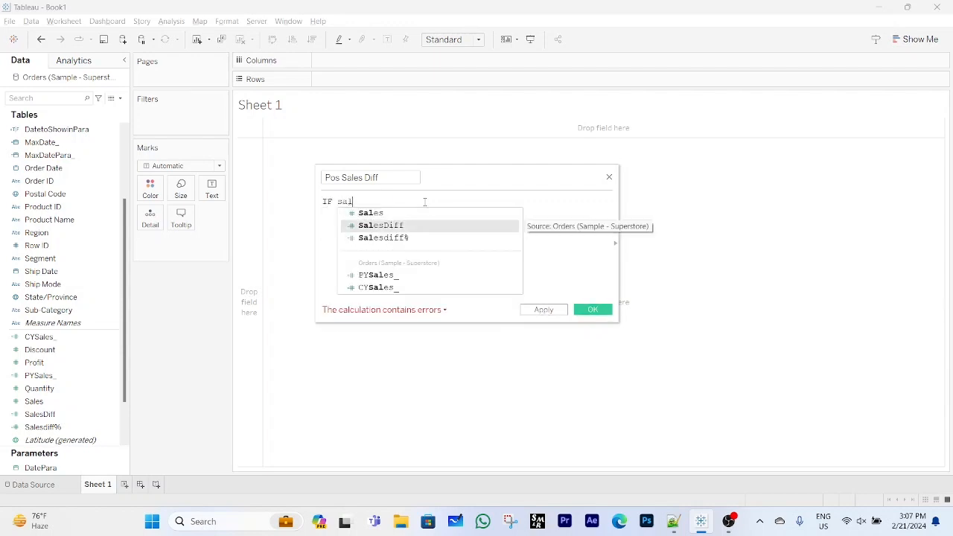
key("Return")
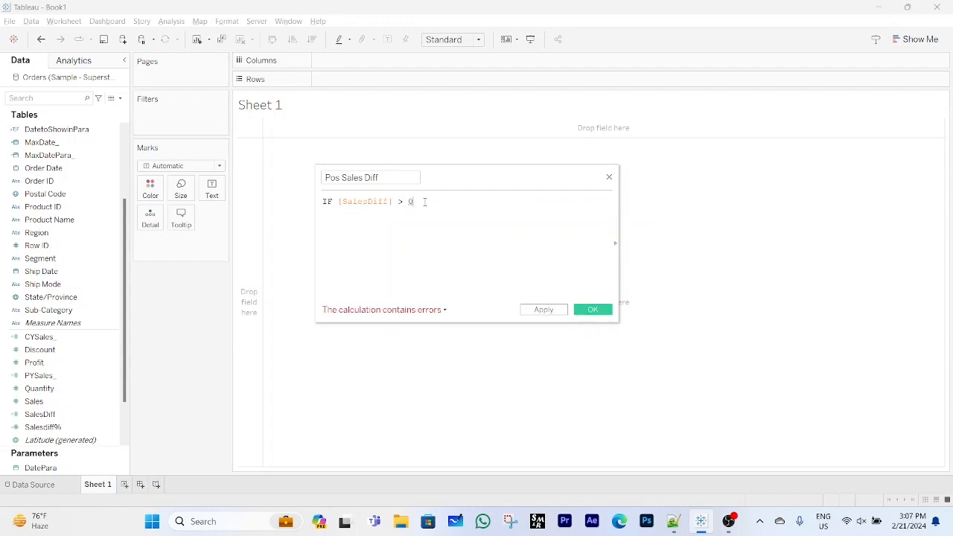
type("> 0 THEN sa")
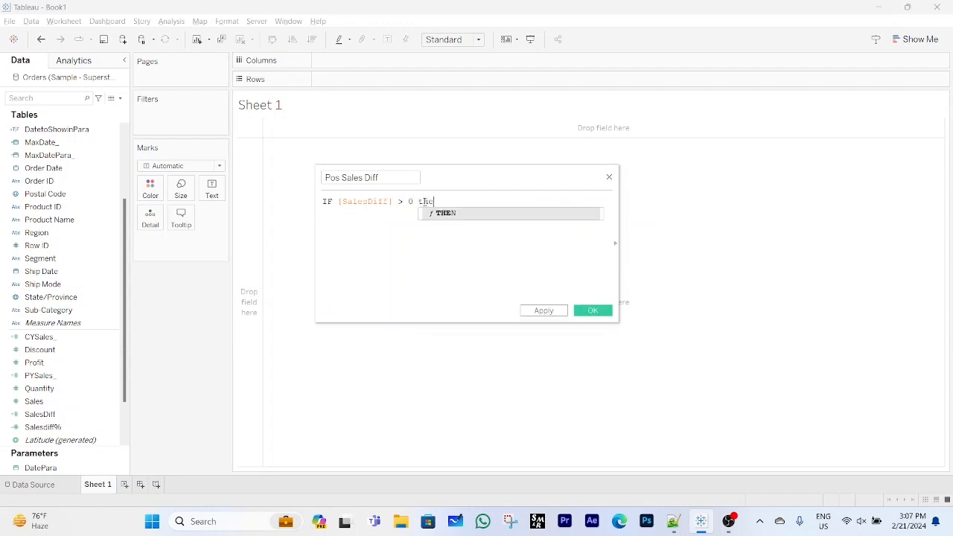
type("les")
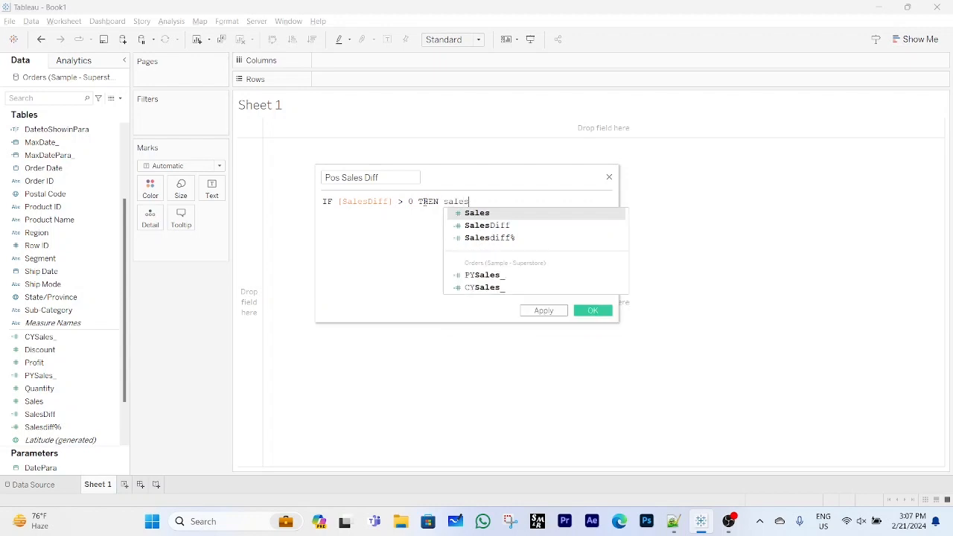
key("Down")
key("Return")
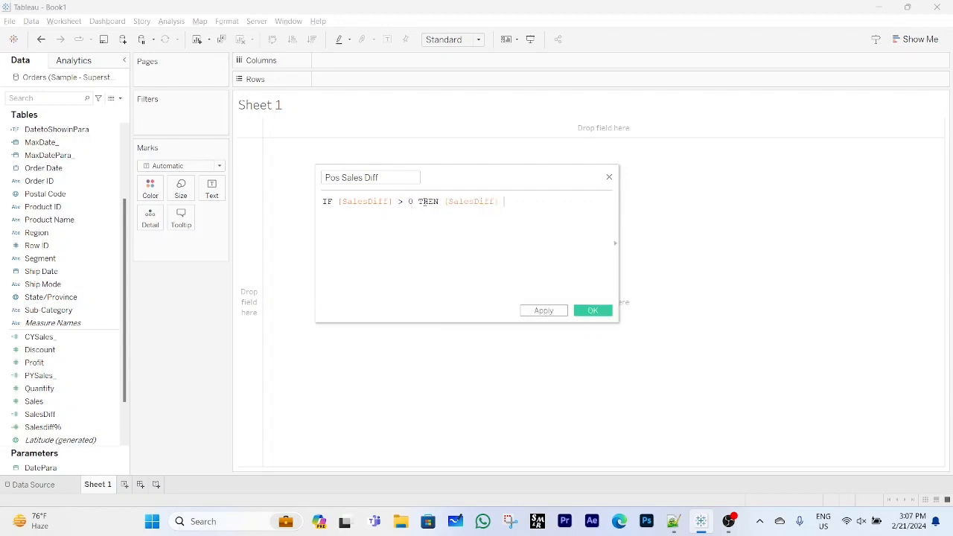
type("end")
key("Return")
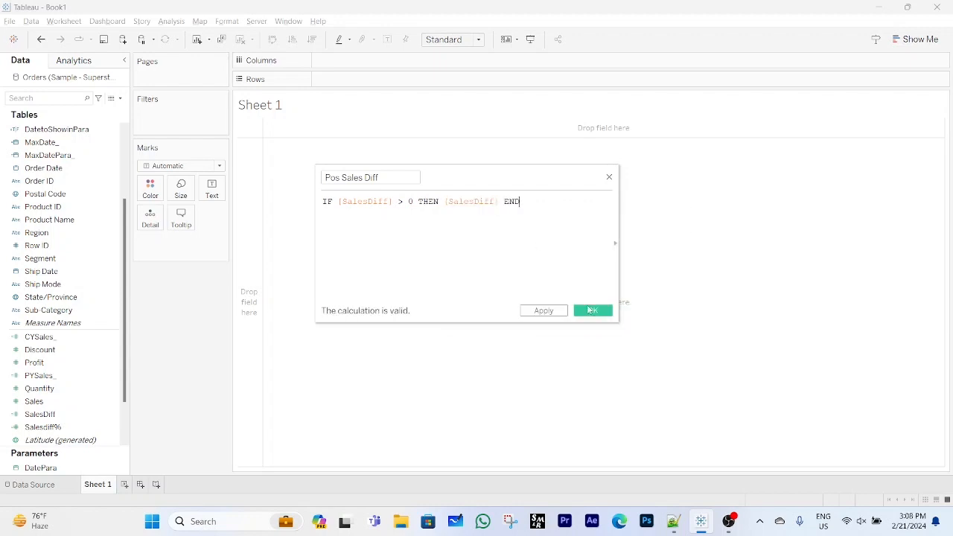
left_click(593, 311)
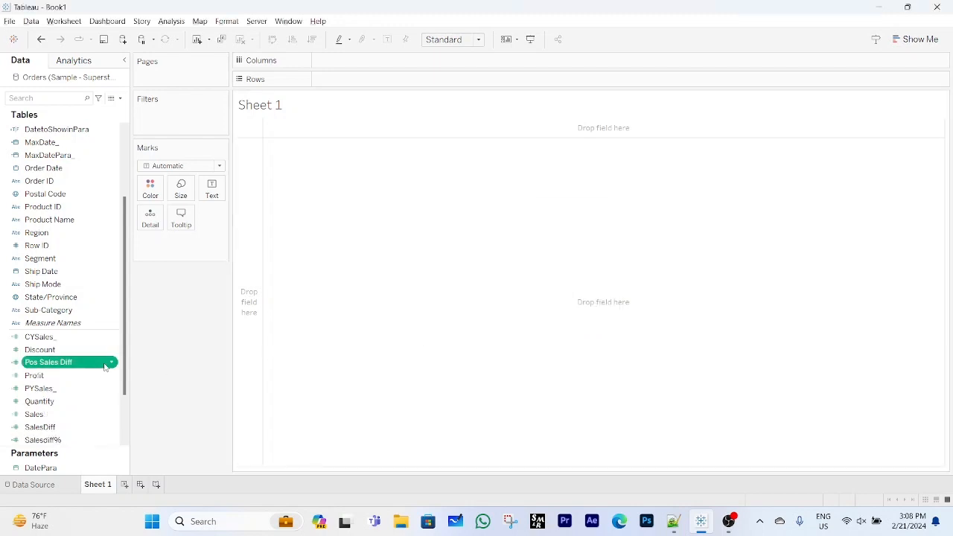
Duplicate the Pos Sales Diff field and rename the copy Neg Sales Diff while editing its calculation.
left_click(112, 362)
left_click(149, 190)
left_click(111, 376)
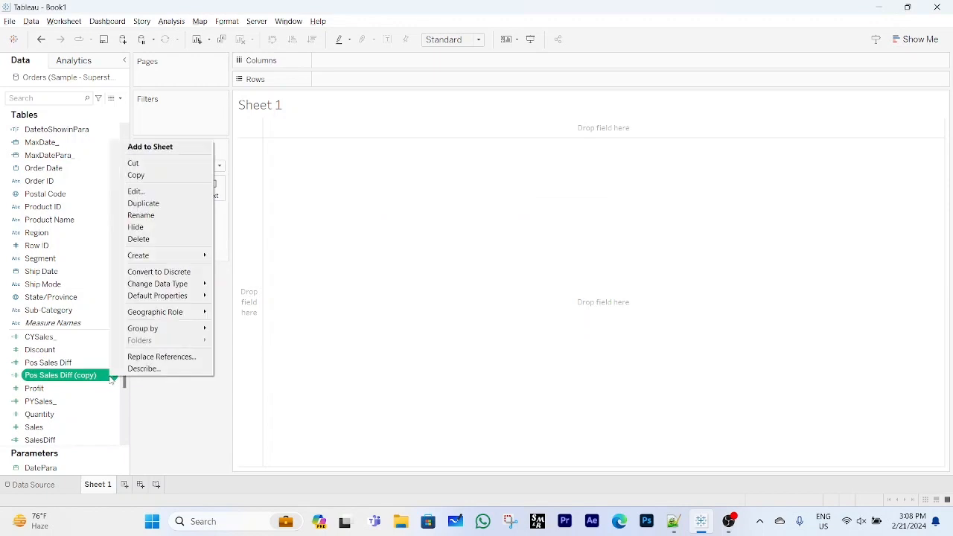
left_click(135, 192)
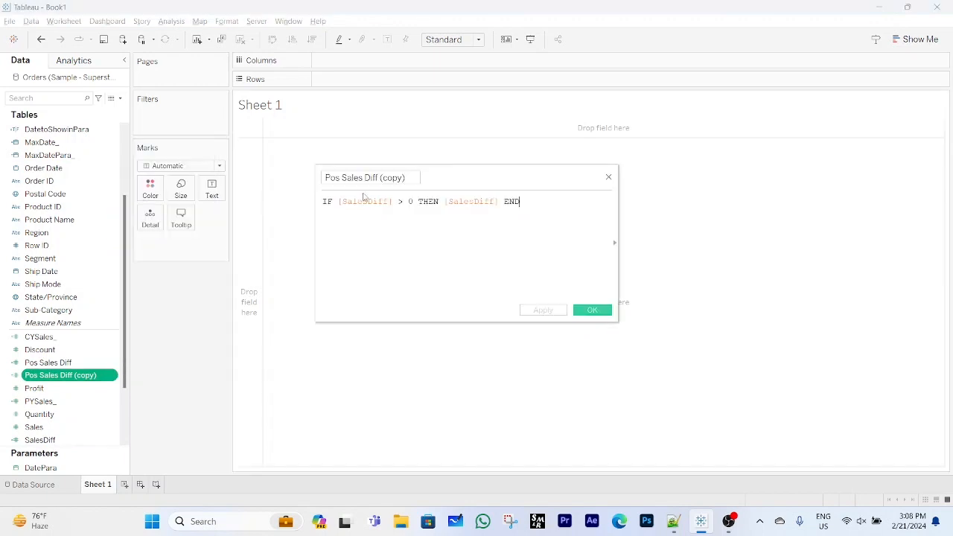
type("Neg")
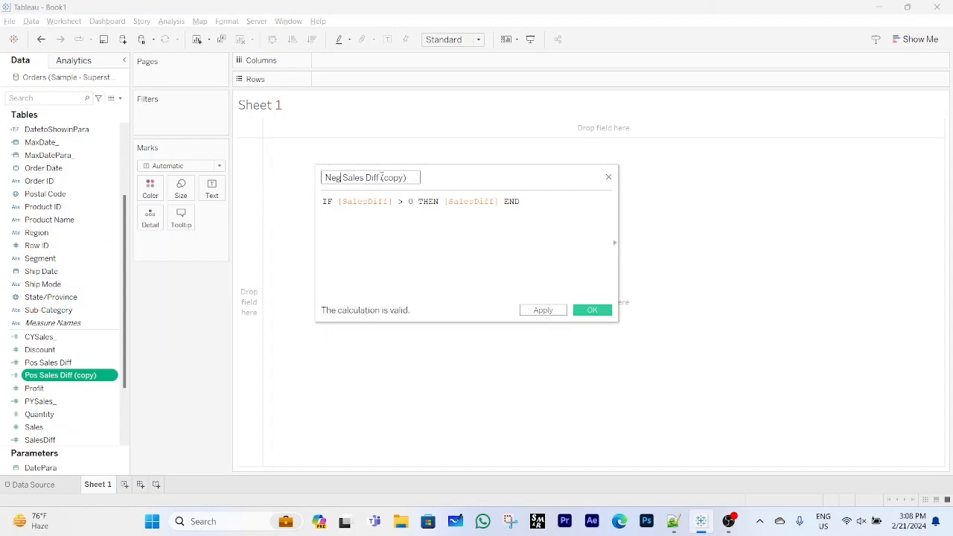
left_click_drag(382, 177, 413, 176)
key("BackSpace")
Change the Neg Sales Diff condition to [SalesDiff] < 0 and save the calculation.
left_click(403, 202)
key("BackSpace")
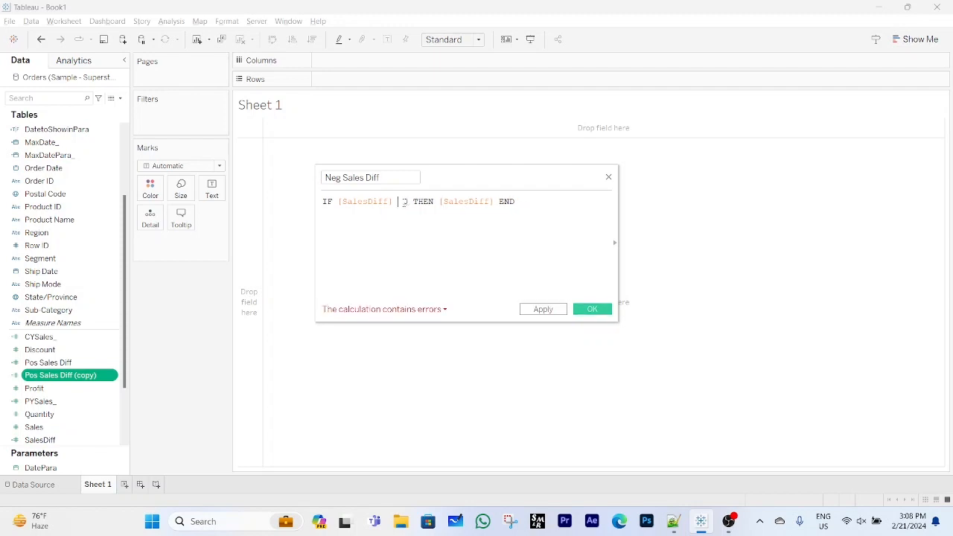
type("<")
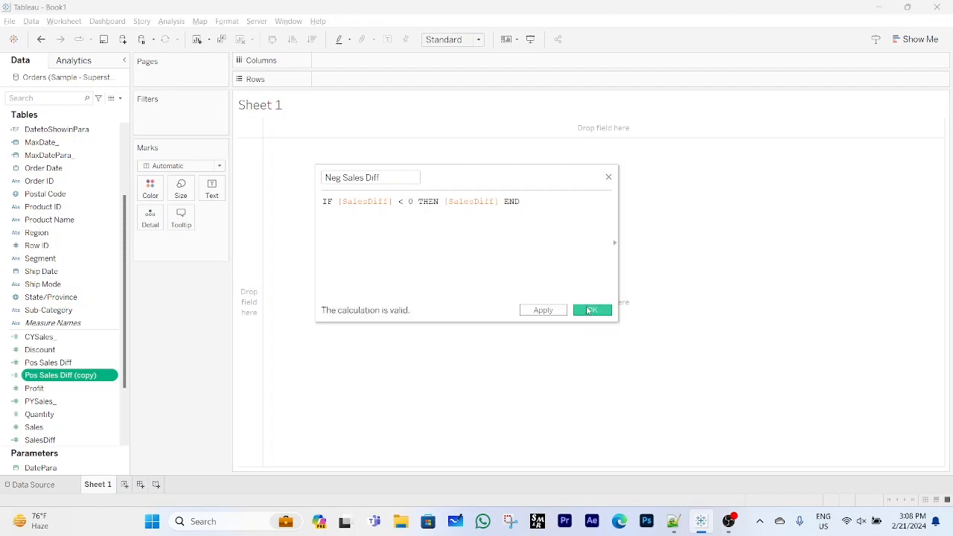
left_click(590, 311)
Edit the Pos Sales Diff calculation so its condition reads [SalesDiff] >= 0, and save it.
left_click(89, 378)
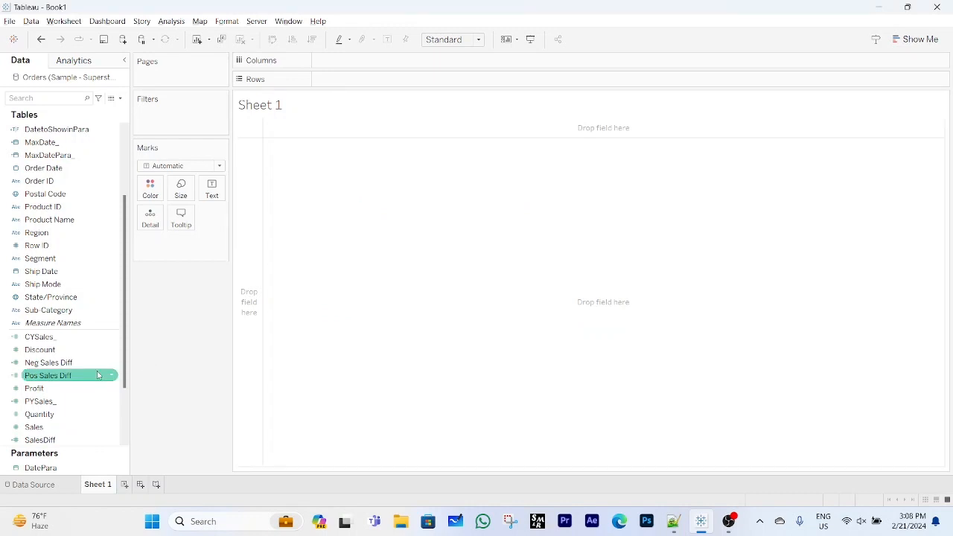
left_click(112, 377)
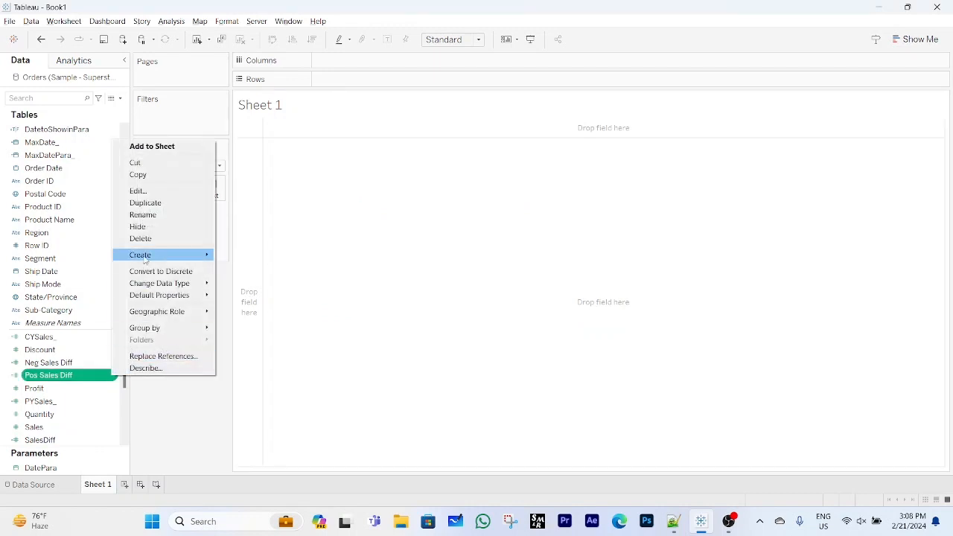
left_click(146, 189)
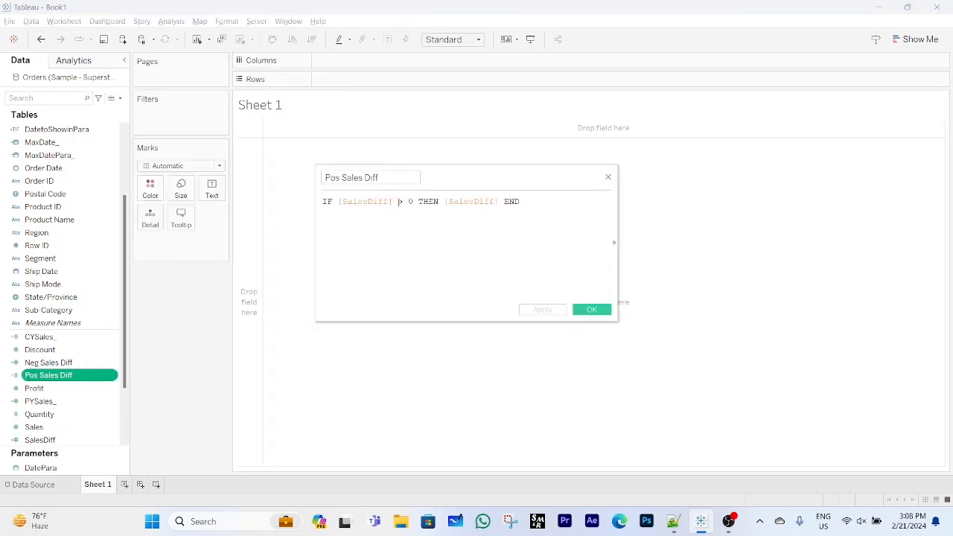
type("=")
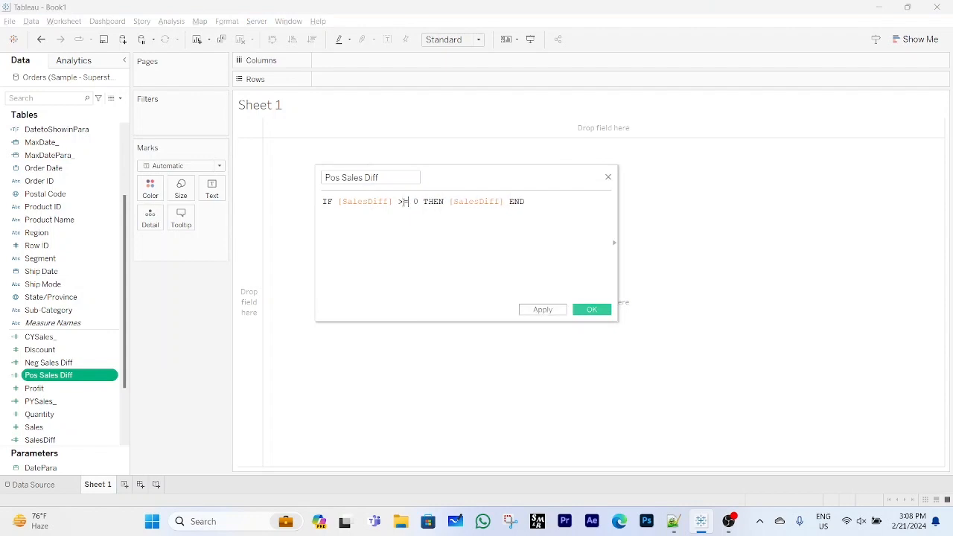
left_click(591, 310)
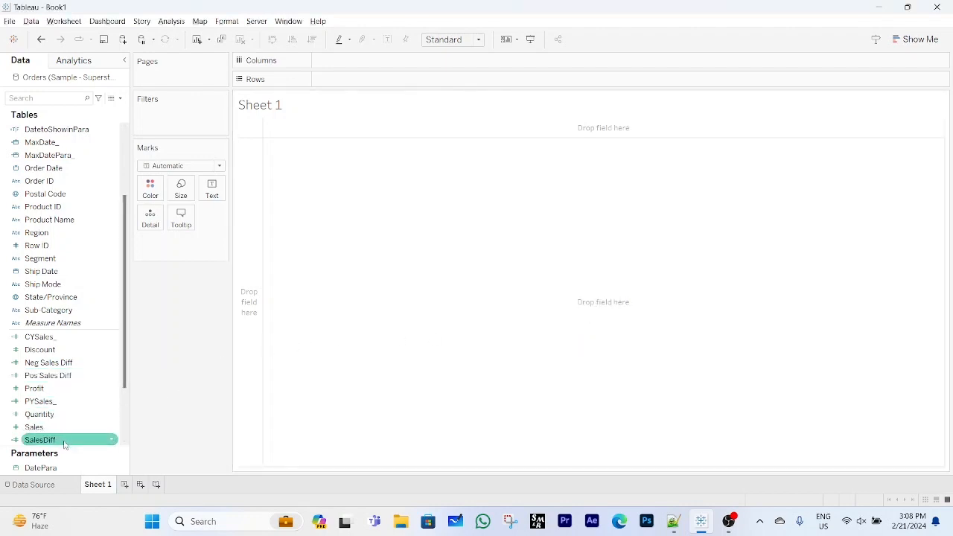
Start another calculated field and name it Pos SalesDiff%.
left_click(120, 98)
left_click(60, 109)
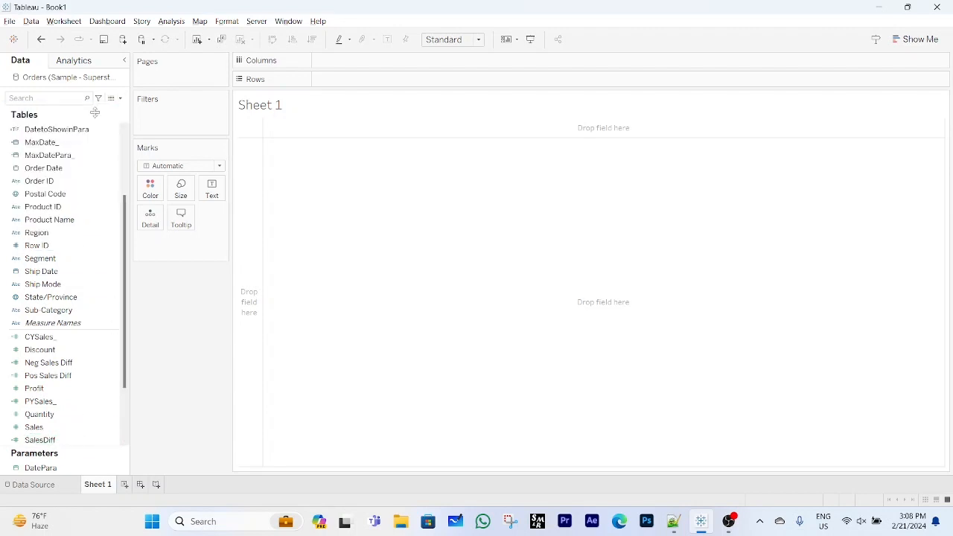
type("Sa")
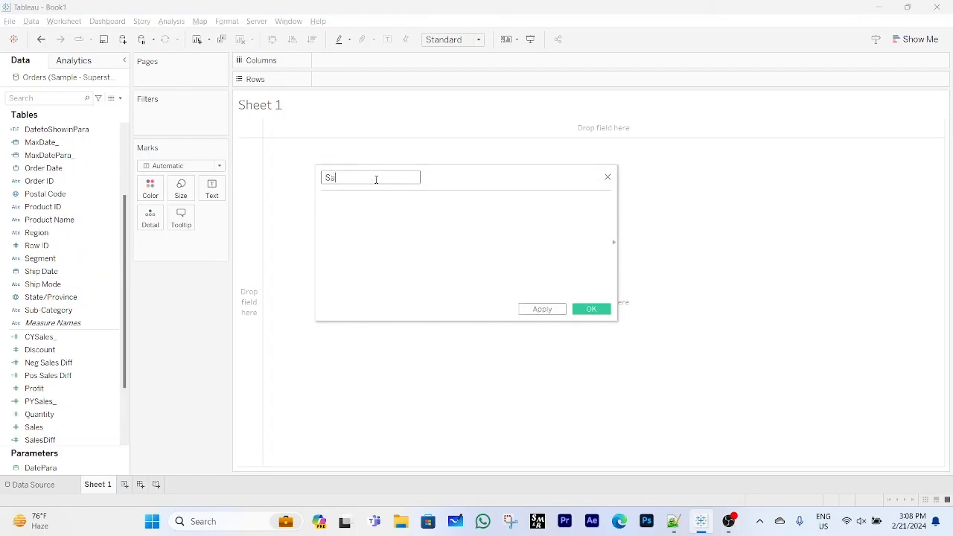
type("lesDiff")
type("%")
type("Pos")
Enter the formula IF [Salesdiff%] >=0 THEN [Salesdiff%] END for Pos SalesDiff% and save the field.
left_click(359, 204)
type("IF sales")
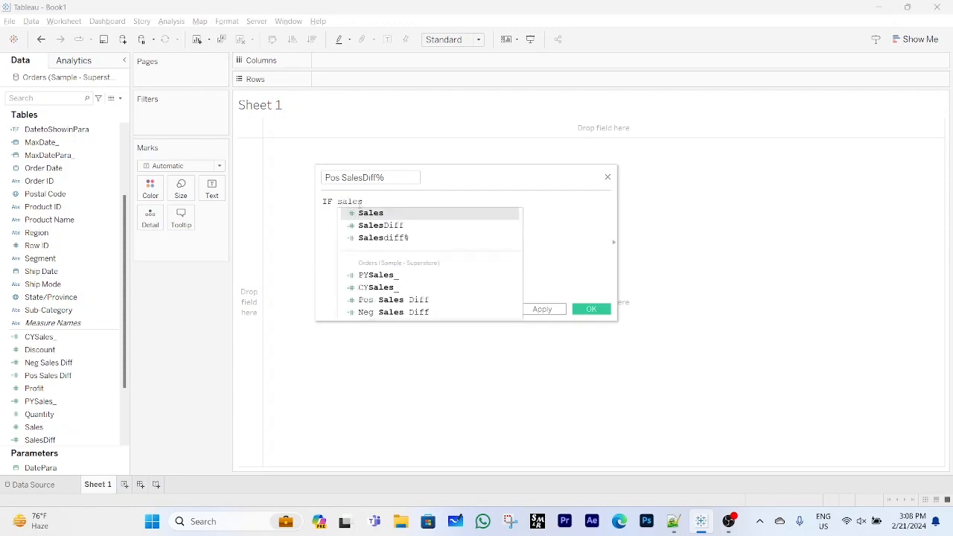
key("Down")
key("Down")
key("Return")
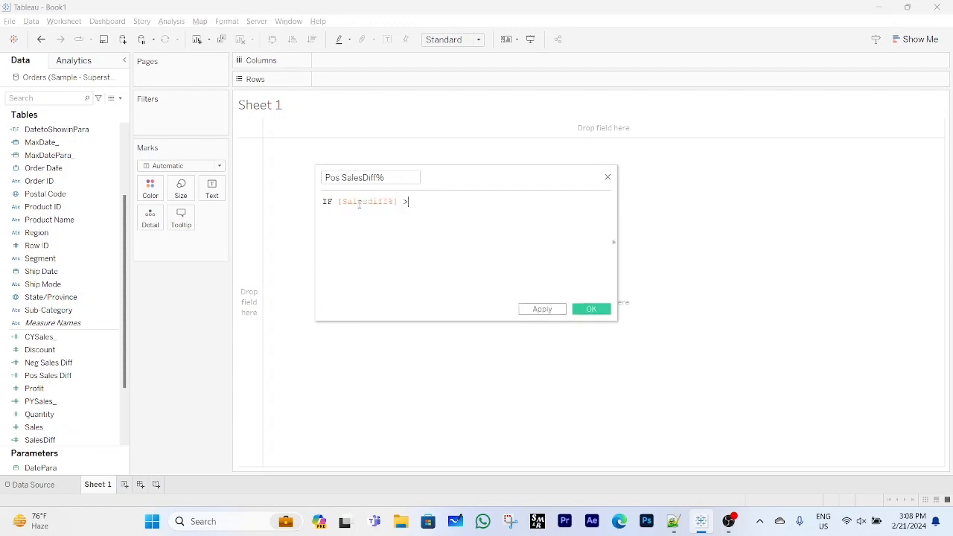
type(">=0 THEN sale")
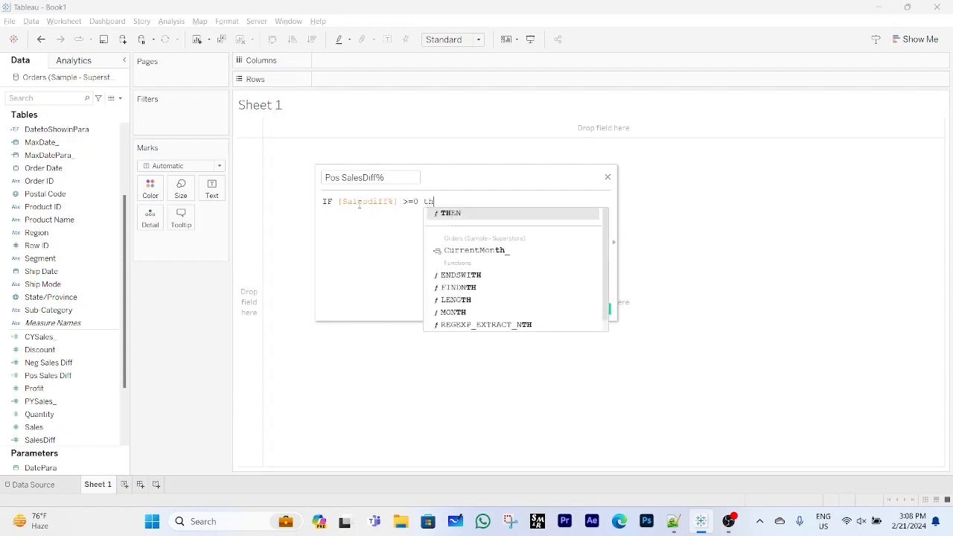
type("s")
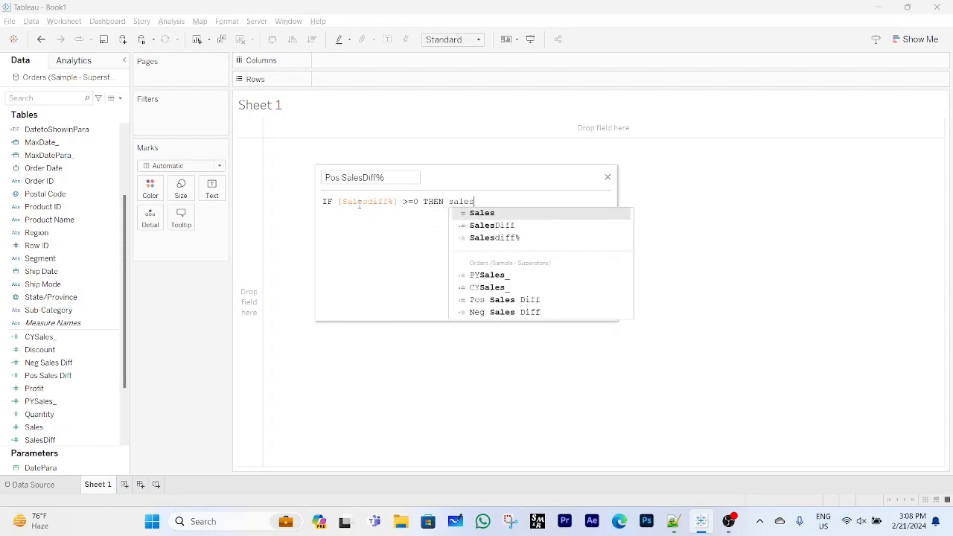
key("Down")
key("Down")
key("Return")
type("end")
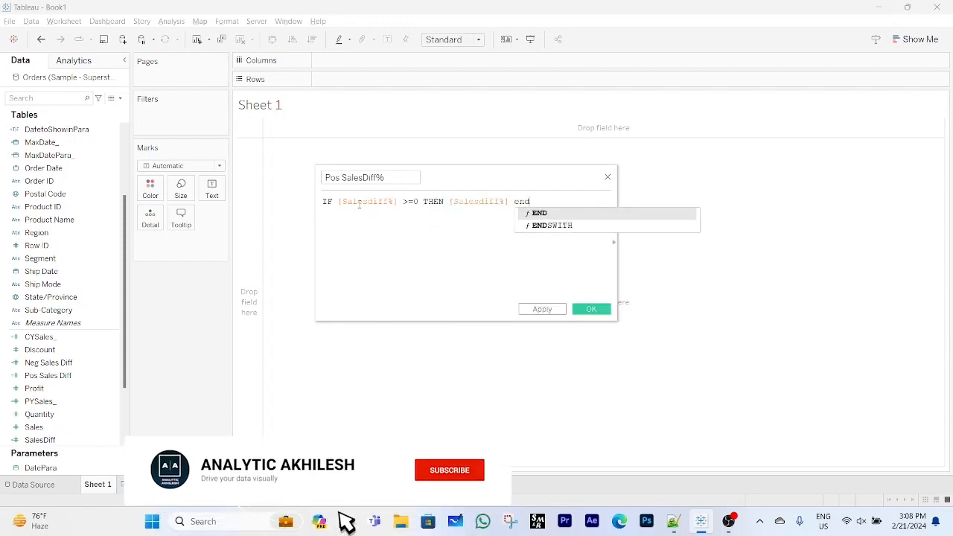
key("Return")
left_click(592, 308)
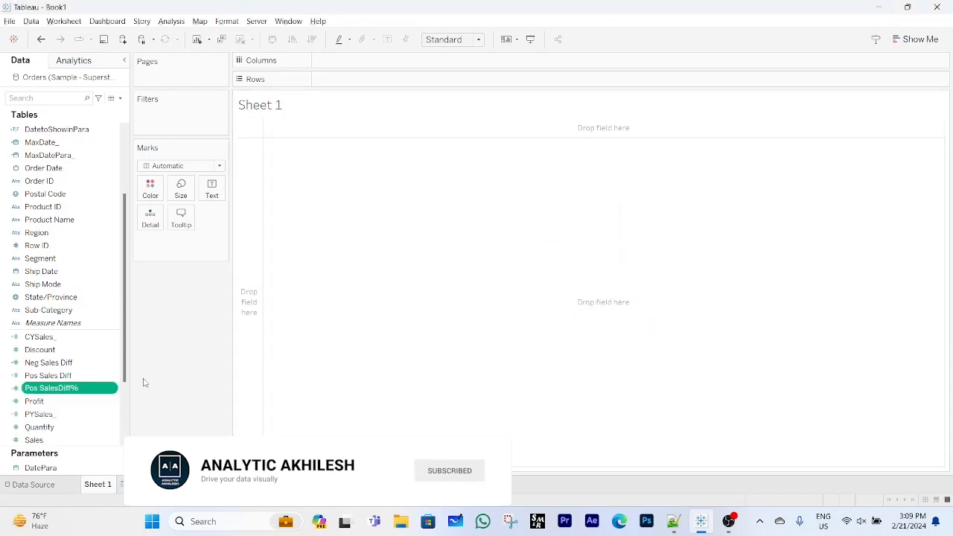
Duplicate the Pos SalesDiff% field.
right_click(115, 390)
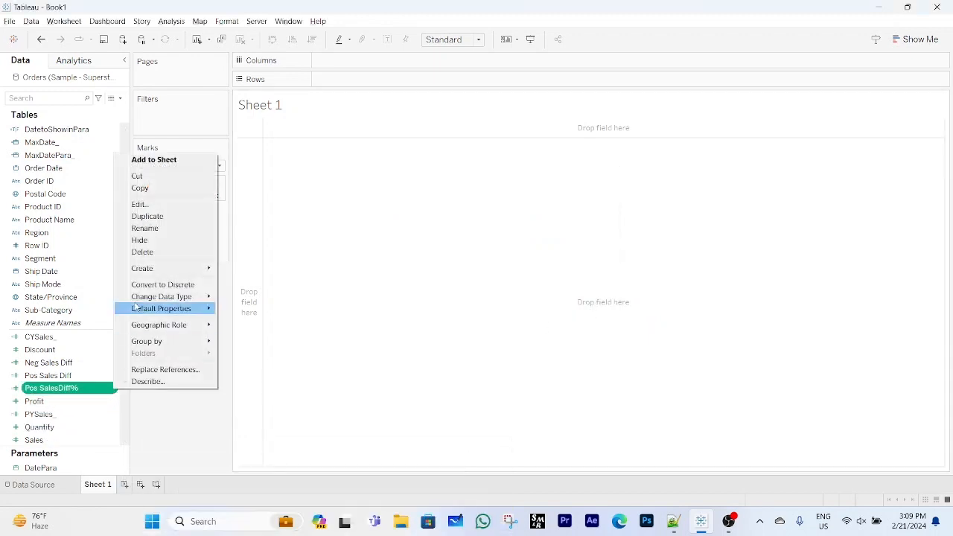
left_click(148, 216)
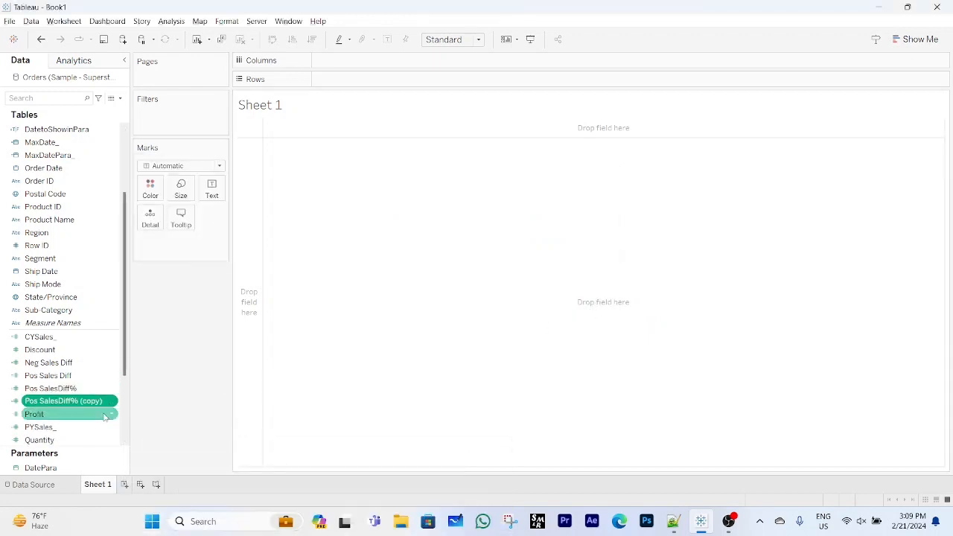
Open the Pos SalesDiff% copy's calculation for editing and rename it Neg SalesDiff%.
left_click(112, 403)
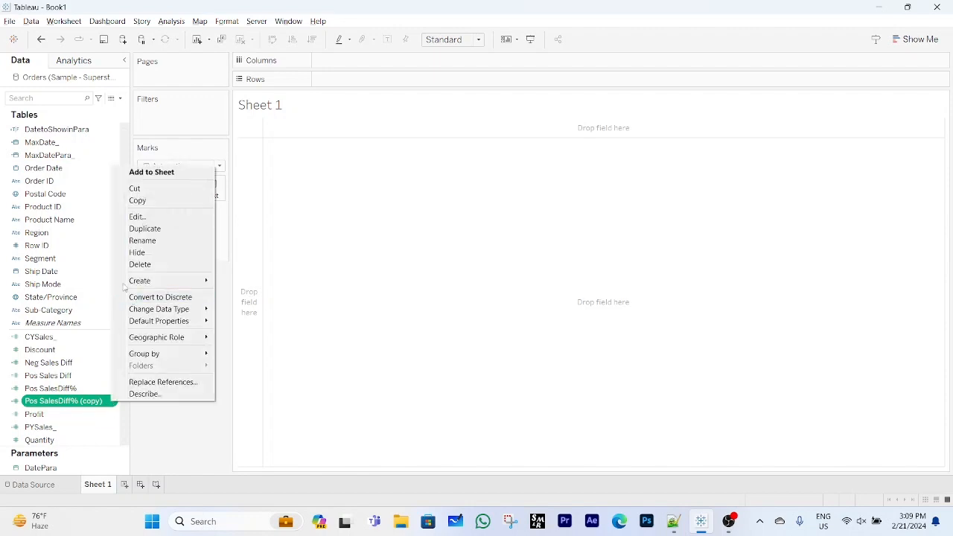
left_click(134, 215)
left_click(331, 178)
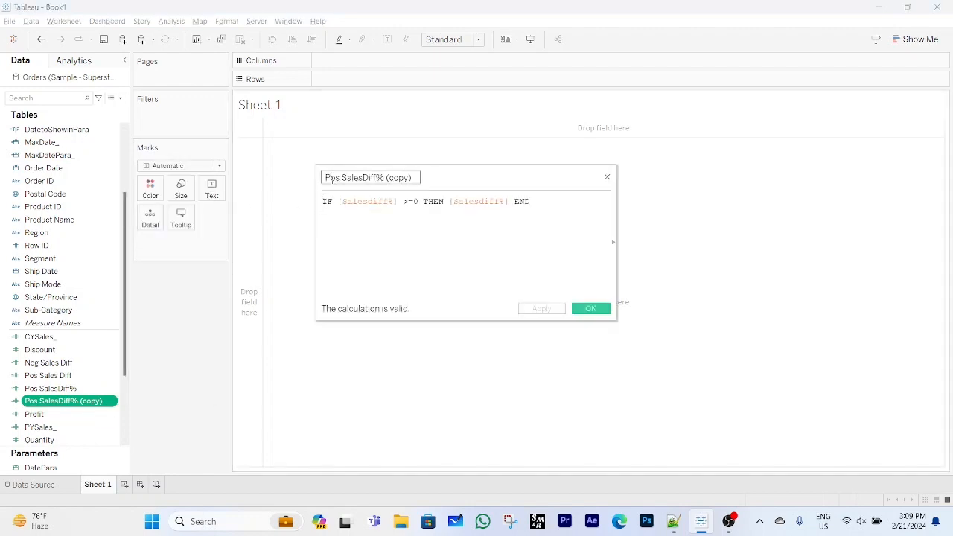
type("Neg")
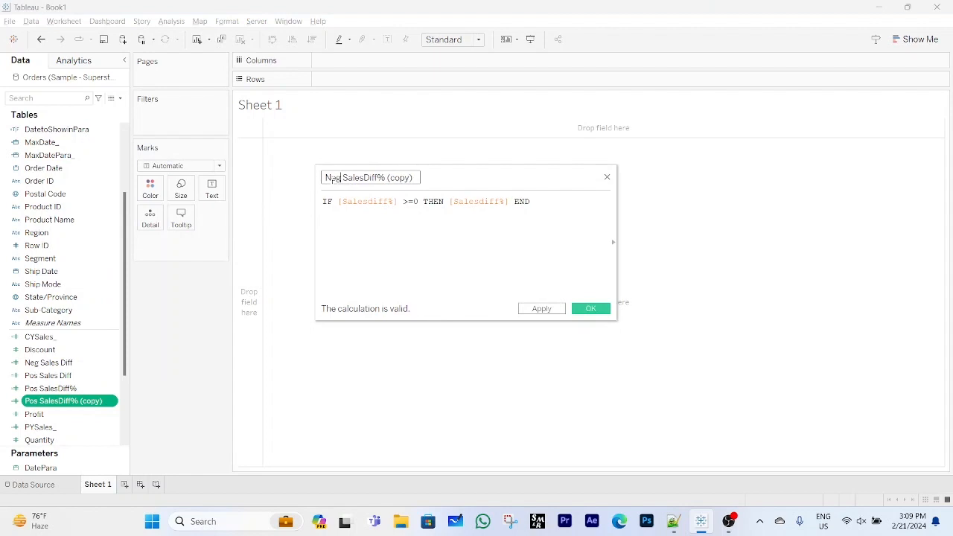
left_click_drag(385, 178, 413, 176)
key("BackSpace")
Change the Neg SalesDiff% formula's condition to [Salesdiff%] < 0 and save the field.
left_click(414, 201)
key("BackSpace")
key("BackSpace")
type("<")
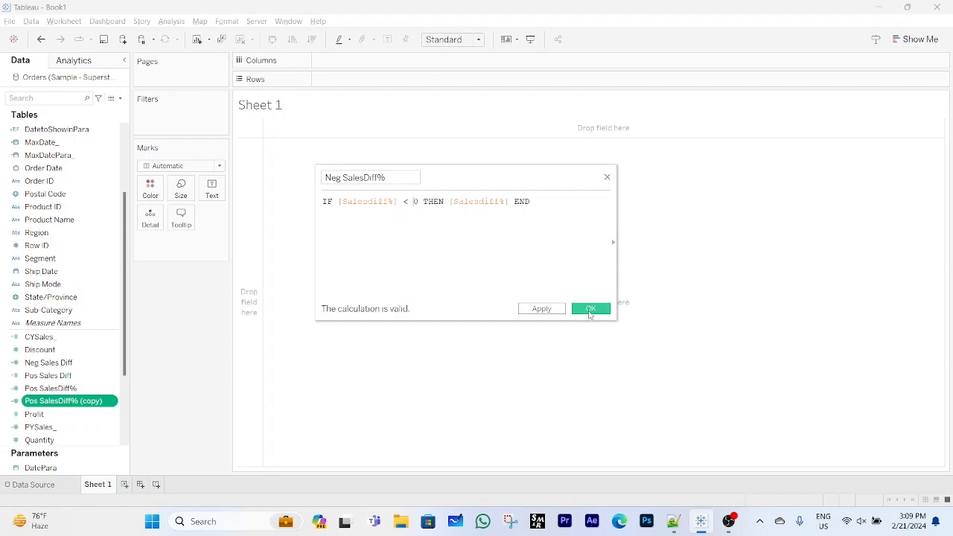
left_click(590, 310)
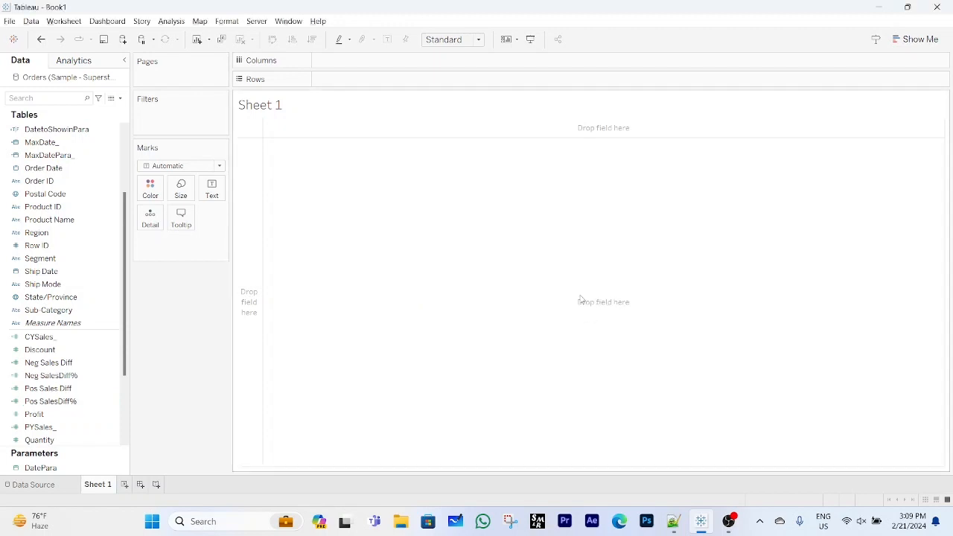
left_click(73, 401)
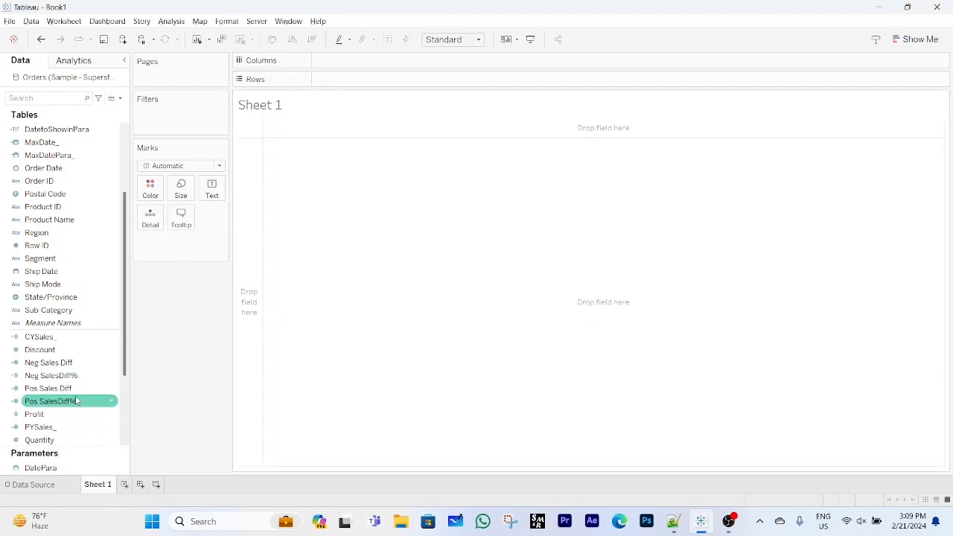
key("Up")
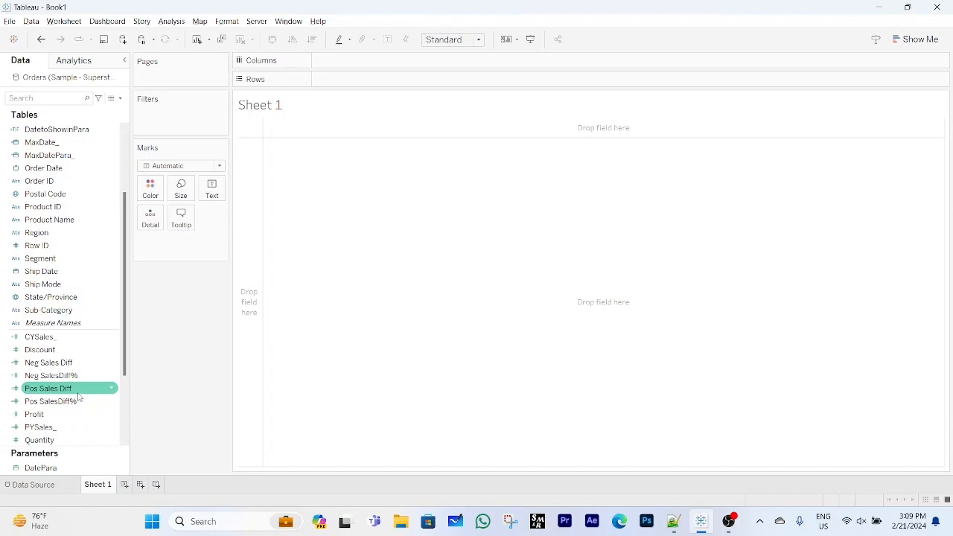
key("Up")
key("Up")
key("Up")
key("Up")
key("Down")
key("Down")
key("Down")
key("Down")
key("Down")
key("Down")
key("Down")
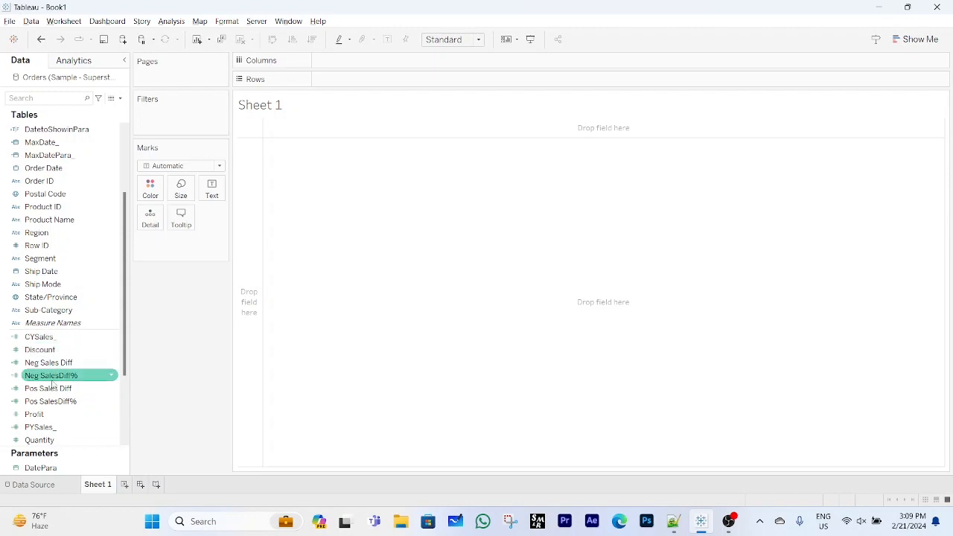
key("Up")
key("Up")
key("Up")
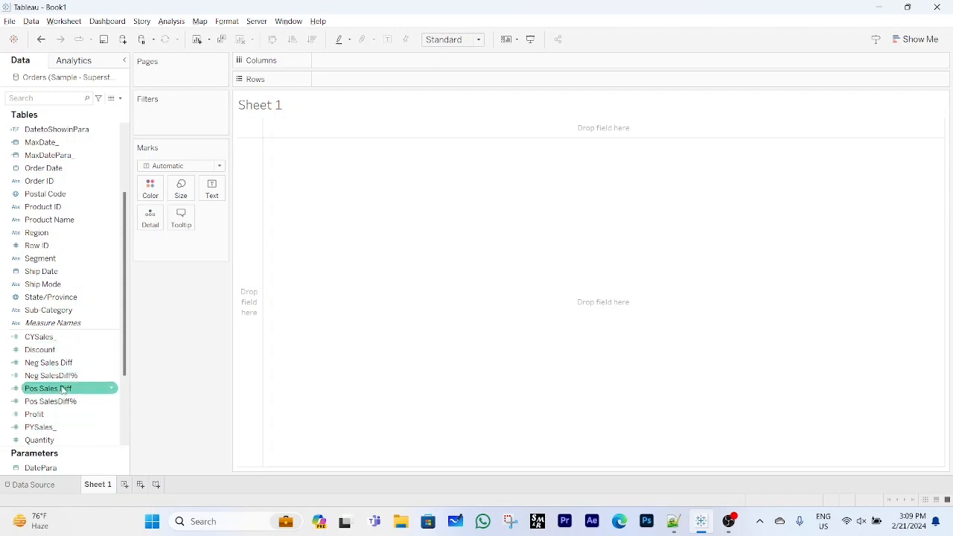
key("Down")
key("Down")
key("Down")
key("Down")
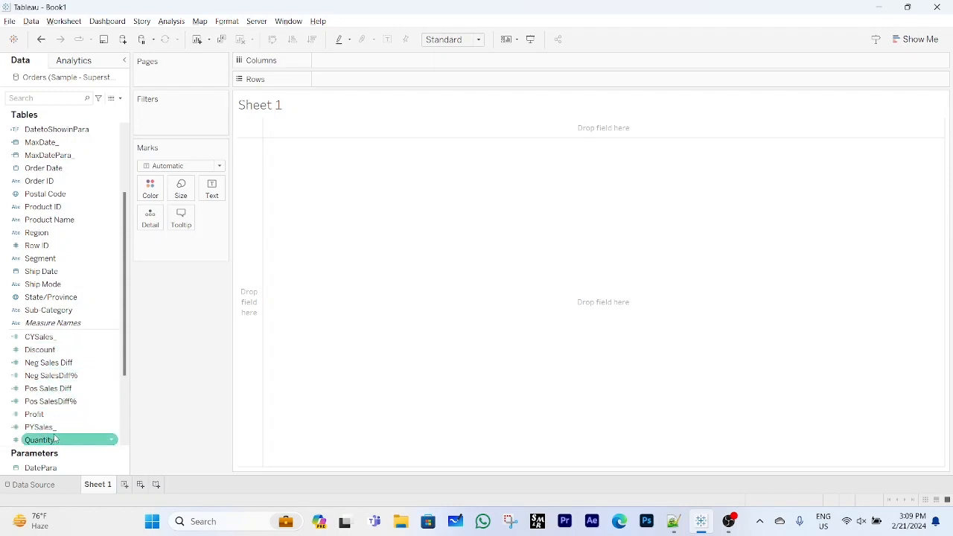
key("Up")
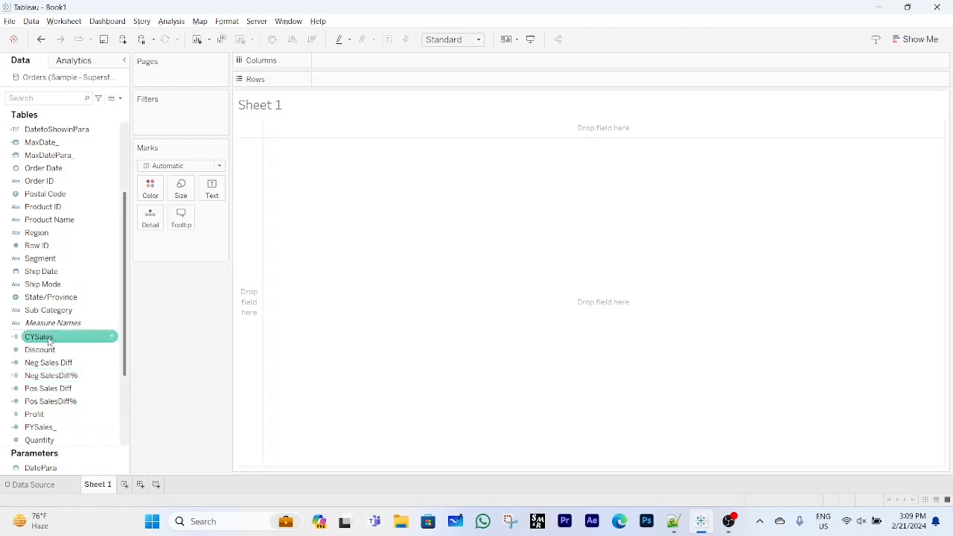
Show the CYSales_ measure as text on Sheet 1 and hide the sheet title.
left_click_drag(49, 341, 212, 191)
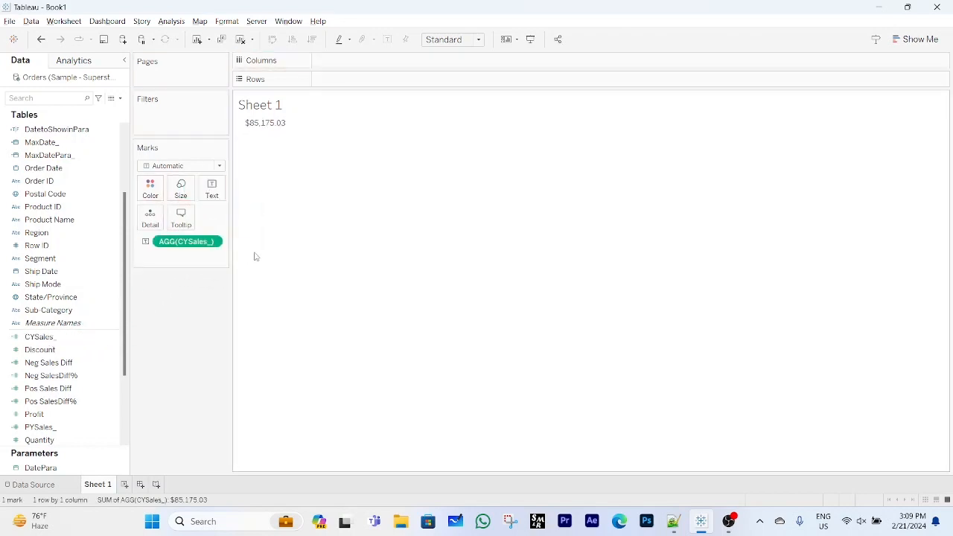
right_click(276, 107)
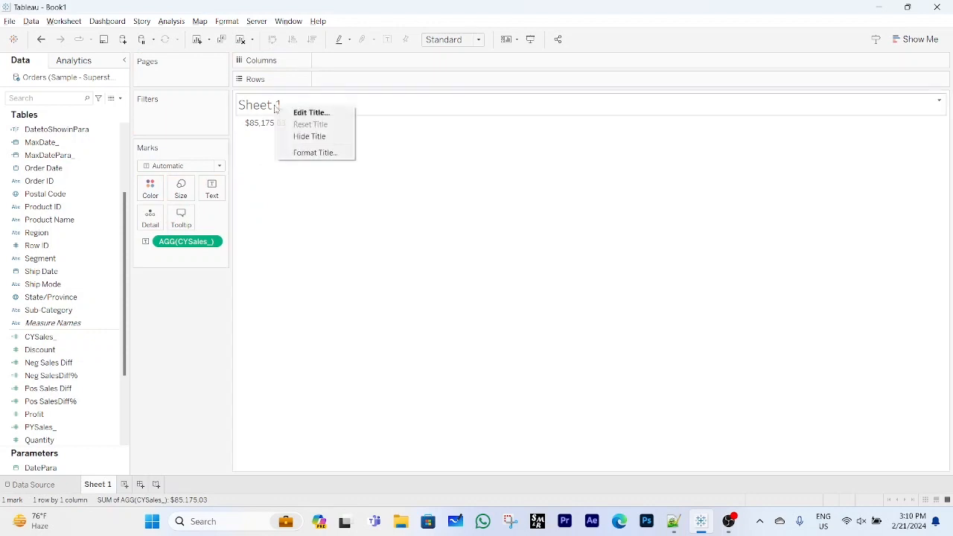
left_click(314, 138)
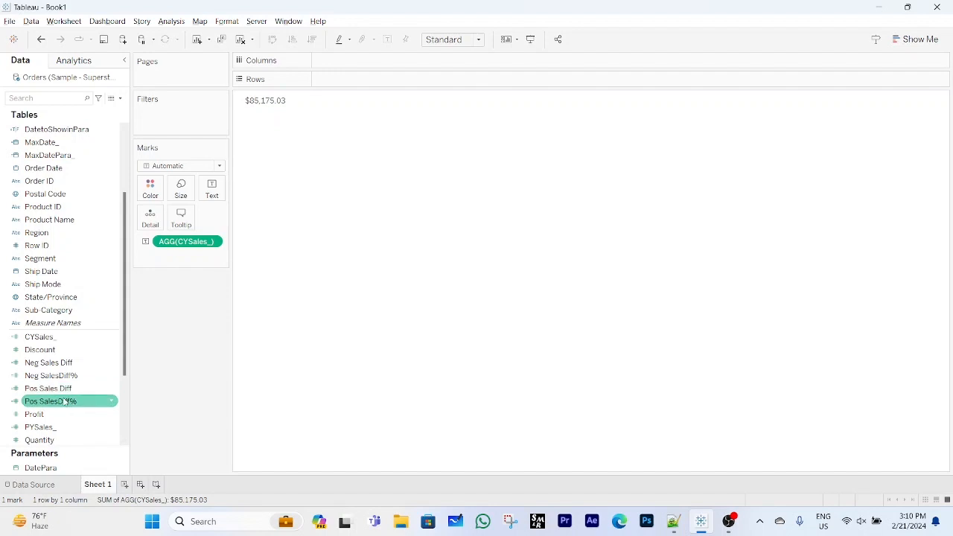
Add the PYSales_, SalesDiff and Salesdiff% measures to the sheet's text marks beside CYSales_.
left_click_drag(49, 432, 212, 193)
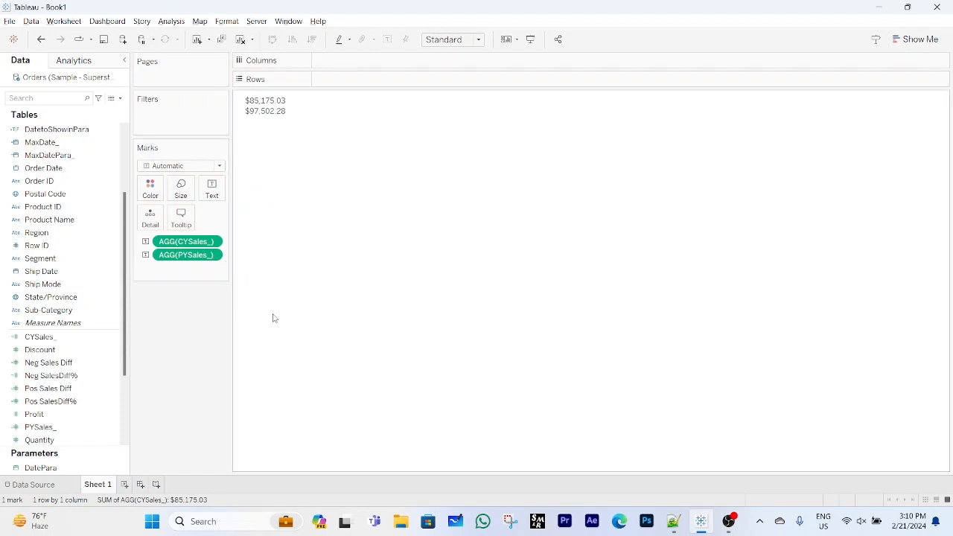
left_click(57, 389)
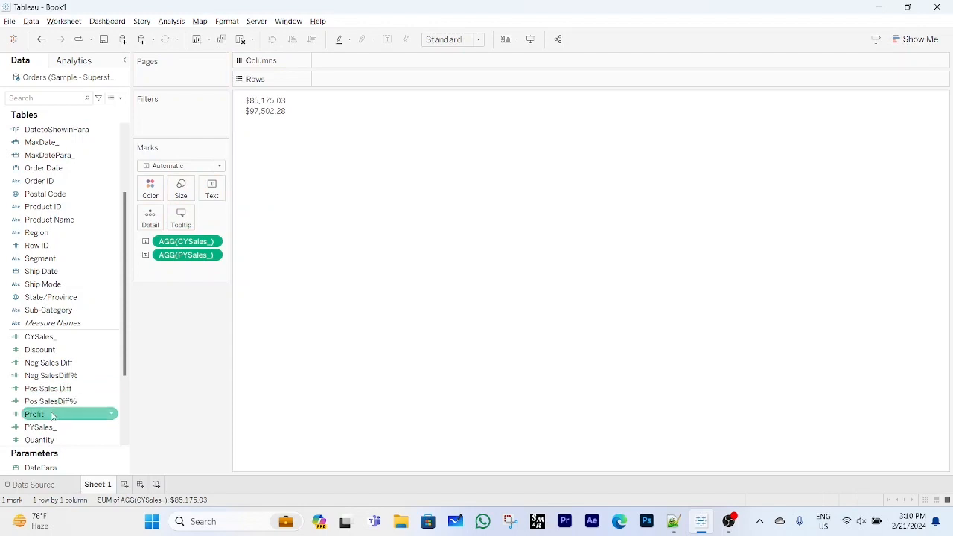
scroll(54, 417, "down", 2)
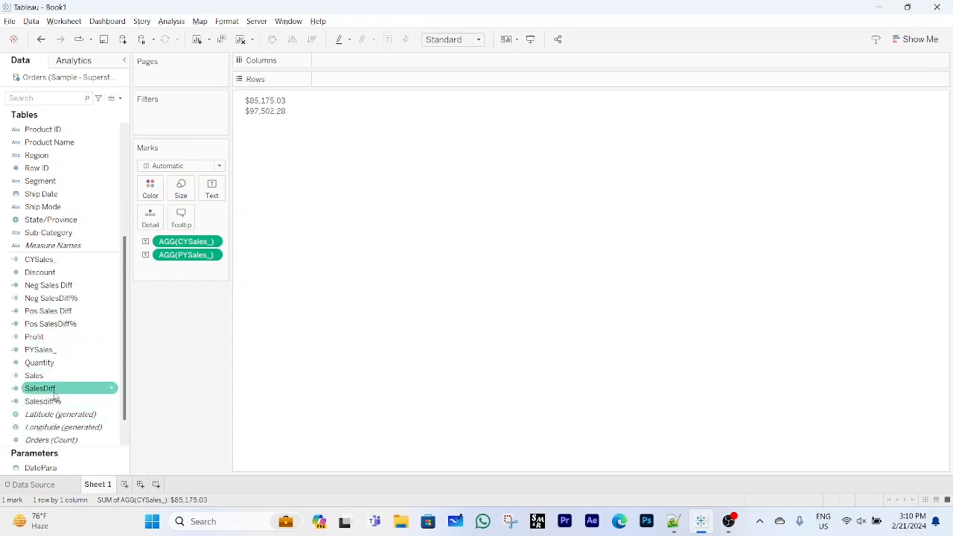
left_click_drag(54, 395, 208, 192)
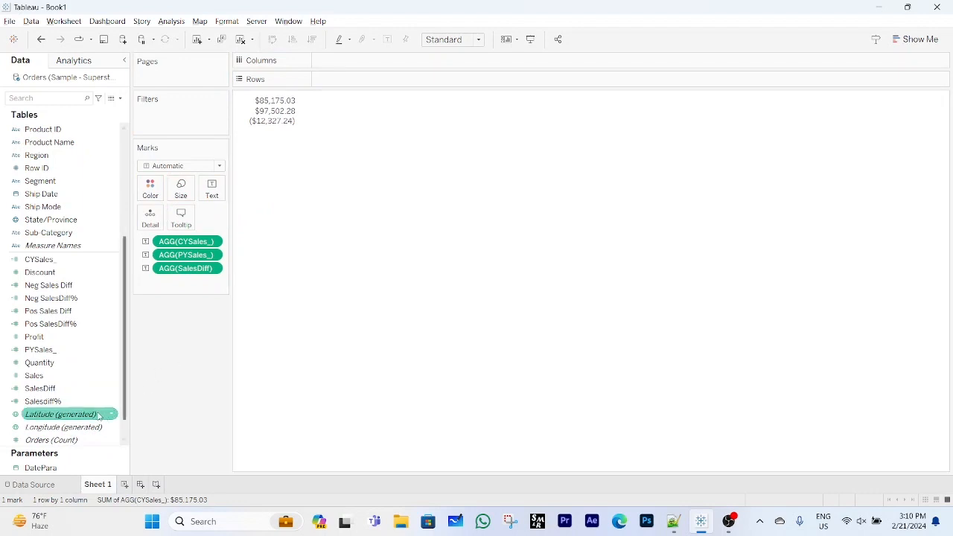
left_click_drag(61, 407, 211, 200)
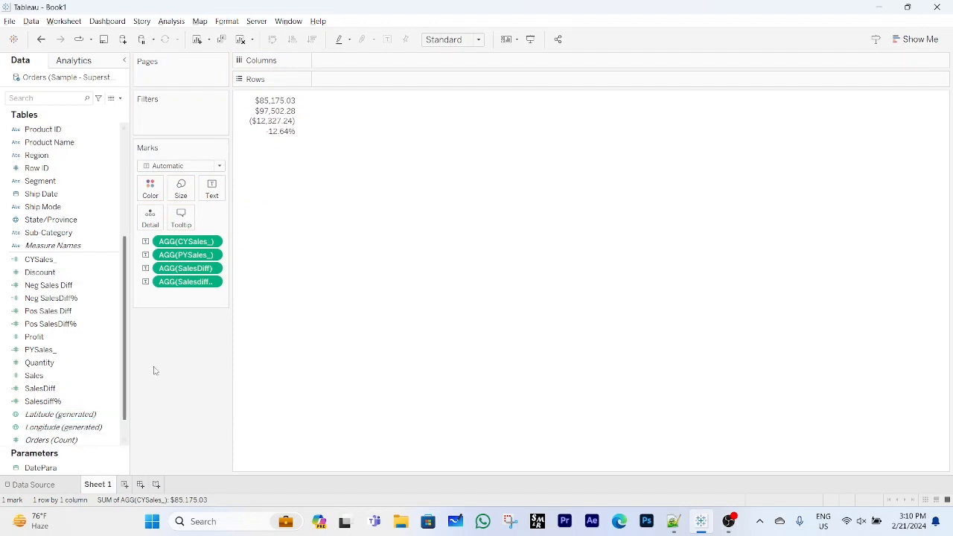
Replace SalesDiff and Salesdiff% on the text marks with Pos SalesDiff% and Neg SalesDiff%, widening the Marks card to show full field names.
left_click_drag(232, 306, 285, 307)
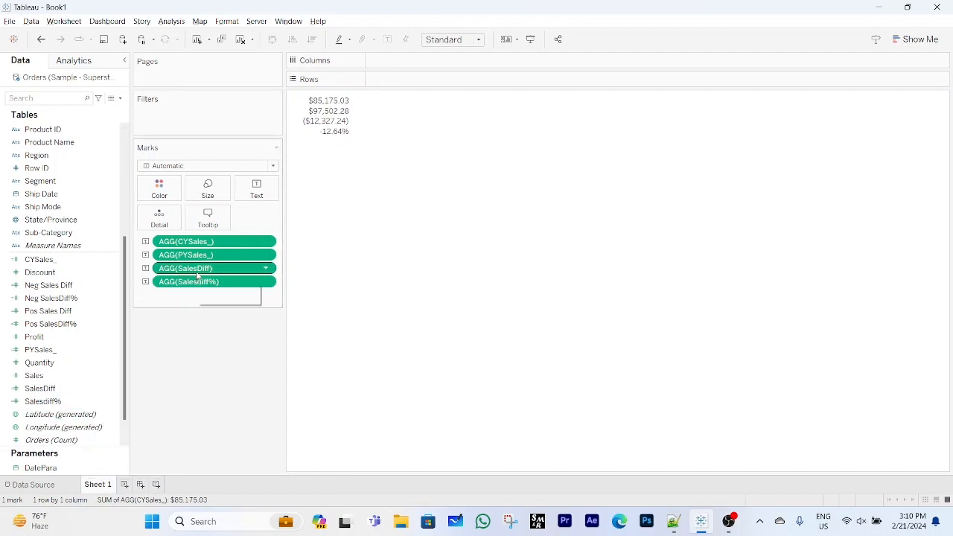
left_click_drag(197, 275, 261, 198)
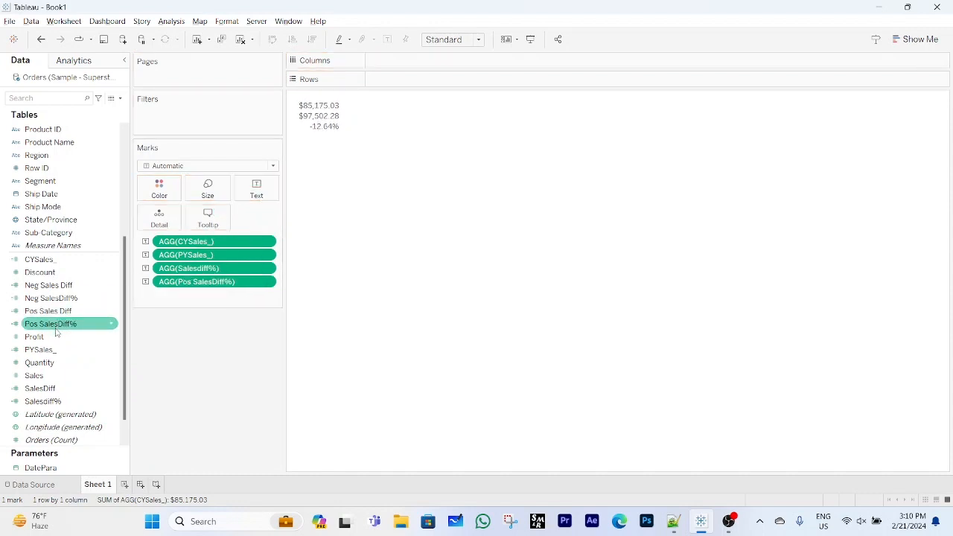
left_click_drag(55, 302, 260, 198)
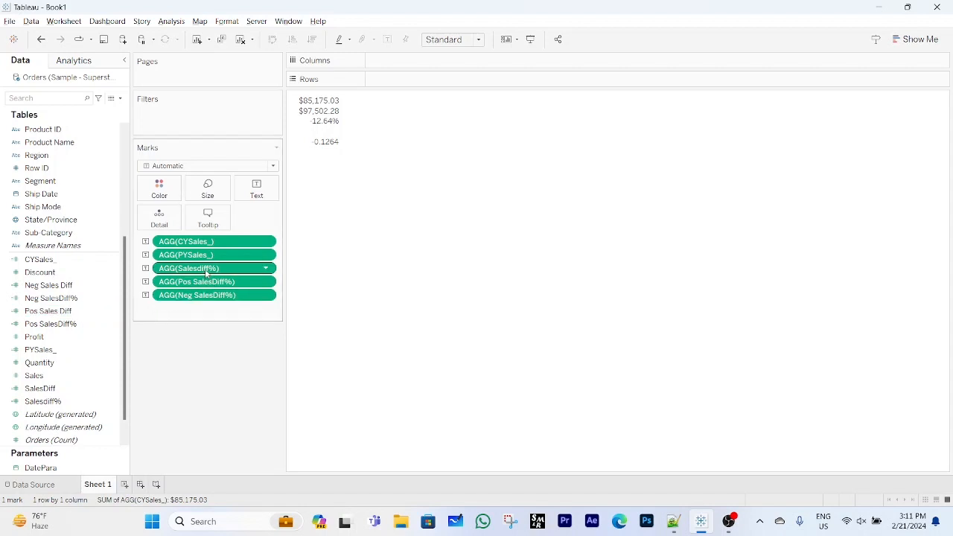
left_click_drag(206, 273, 68, 366)
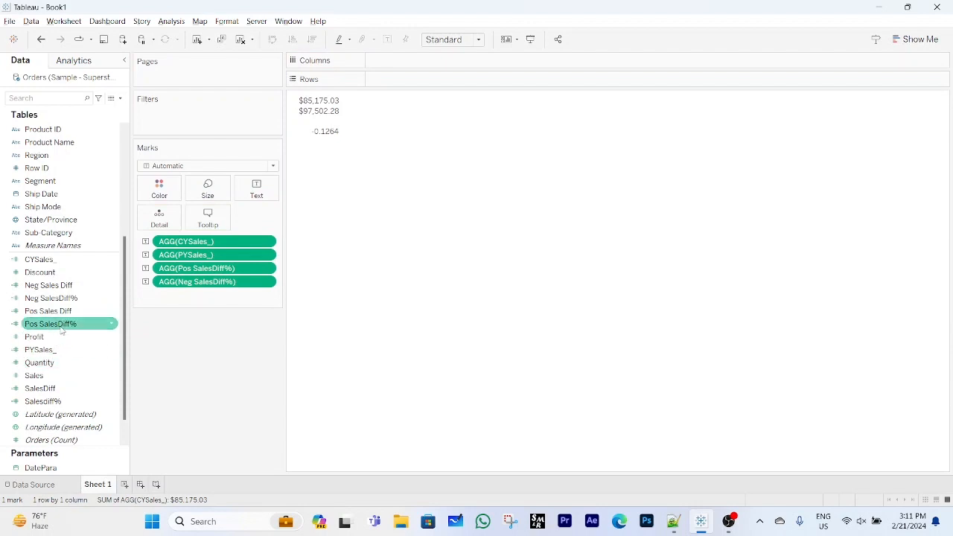
Add the Pos Sales Diff and Neg Sales Diff measures to the text marks.
left_click_drag(64, 317, 254, 193)
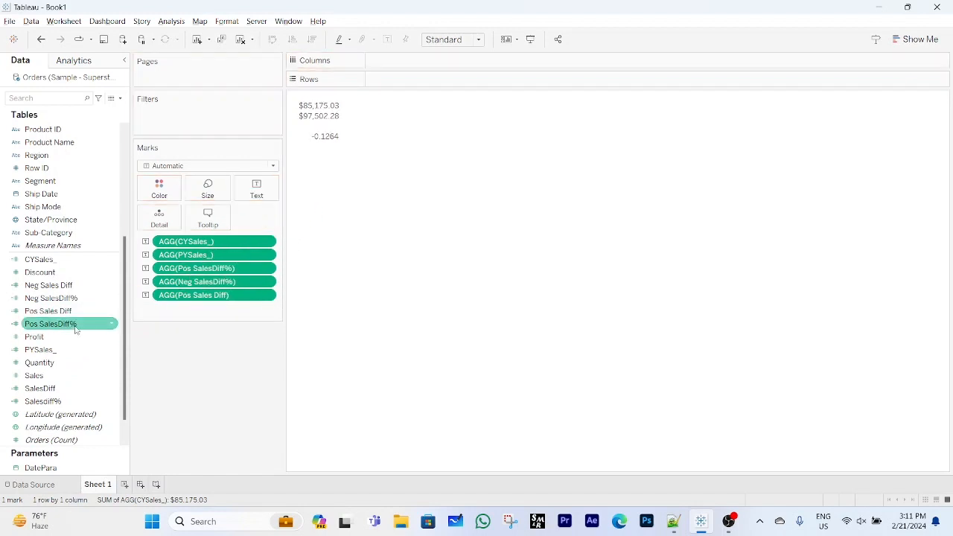
left_click_drag(71, 285, 249, 191)
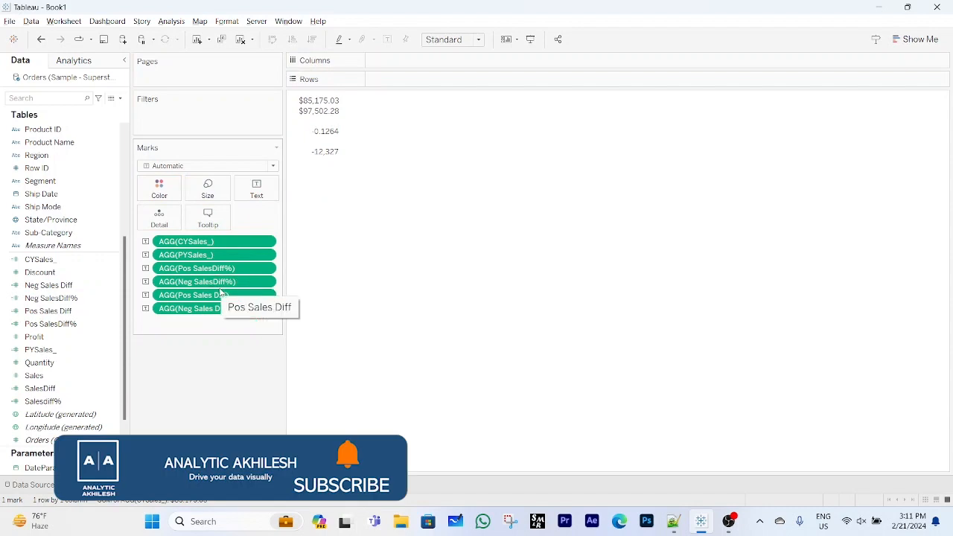
left_click(84, 361)
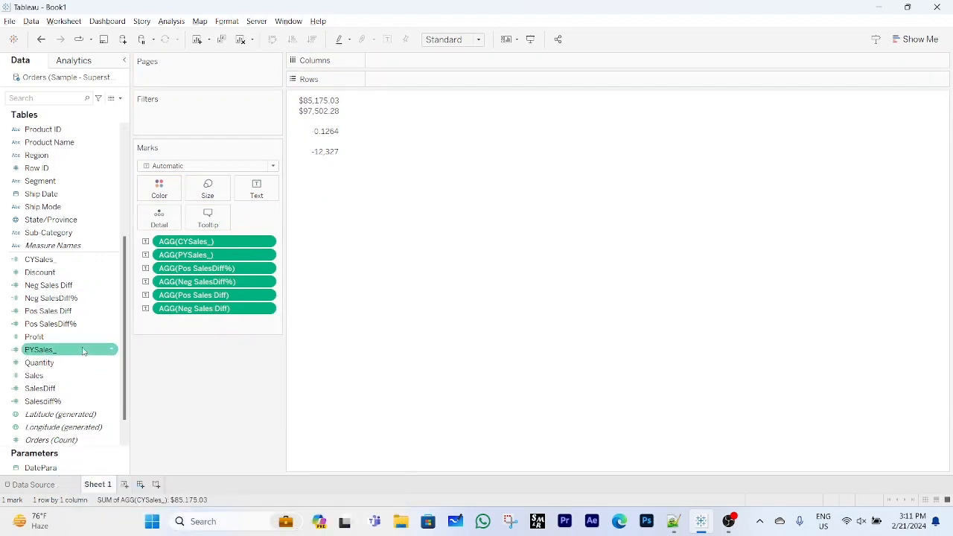
Set the default number format of Neg SalesDiff% to Percentage.
right_click(113, 299)
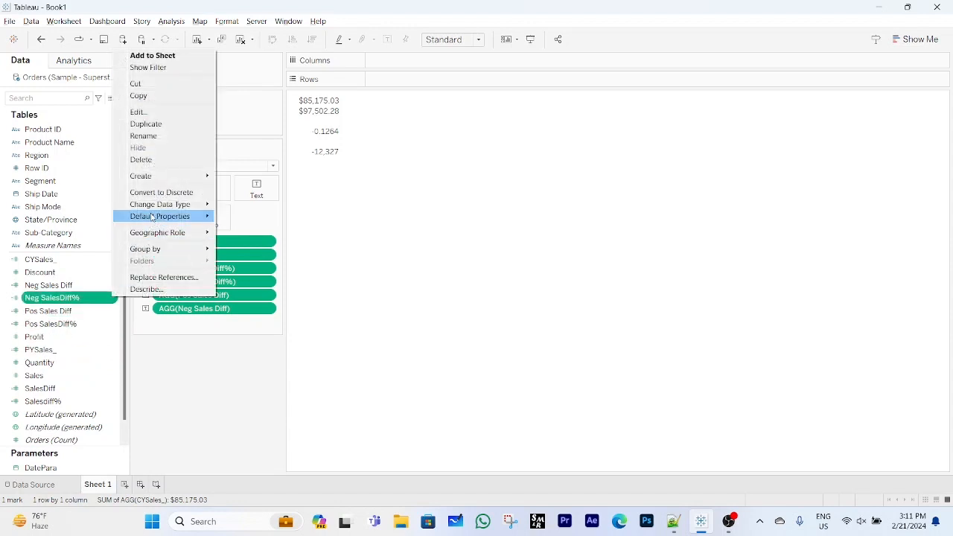
mouse_move(179, 217)
left_click(258, 240)
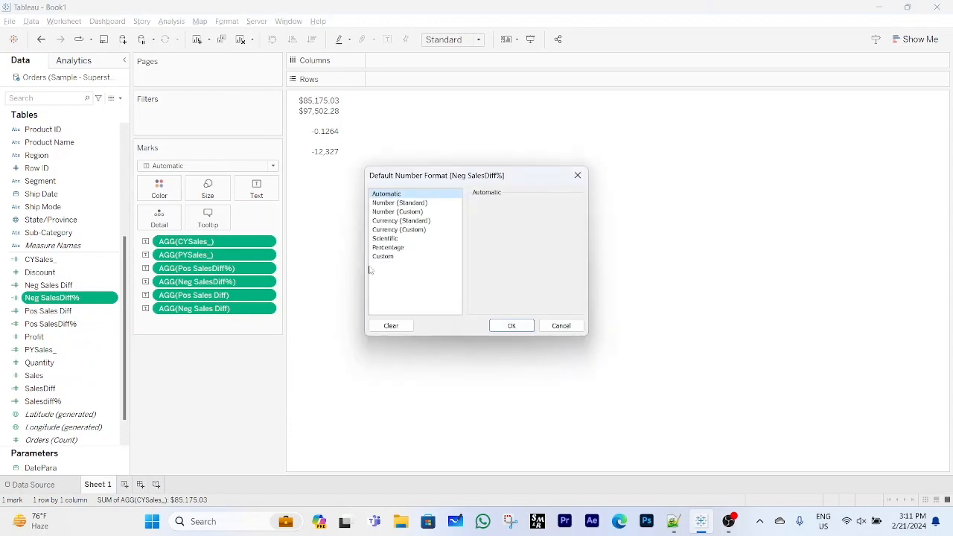
left_click(388, 248)
left_click(504, 326)
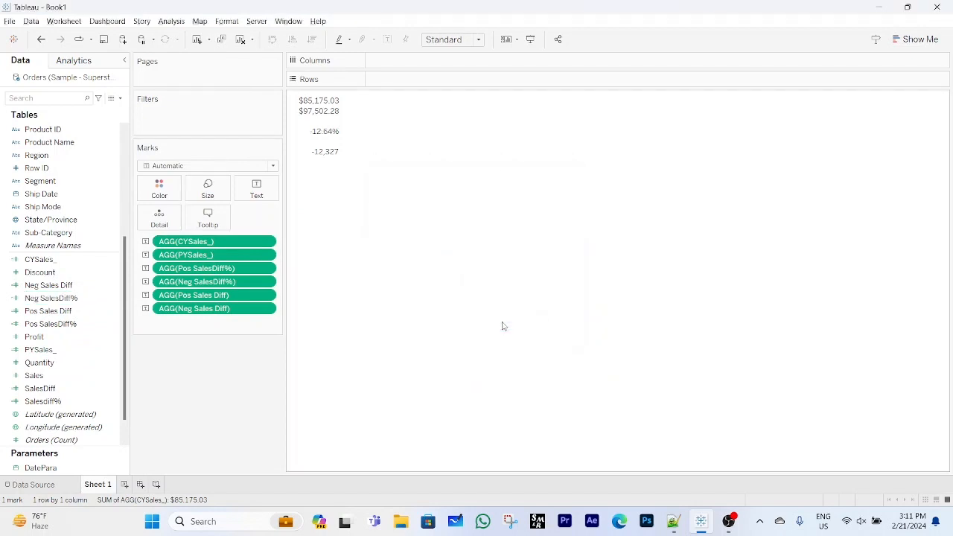
Set the default number format of Pos SalesDiff% to Percentage with 2 decimal places.
right_click(113, 325)
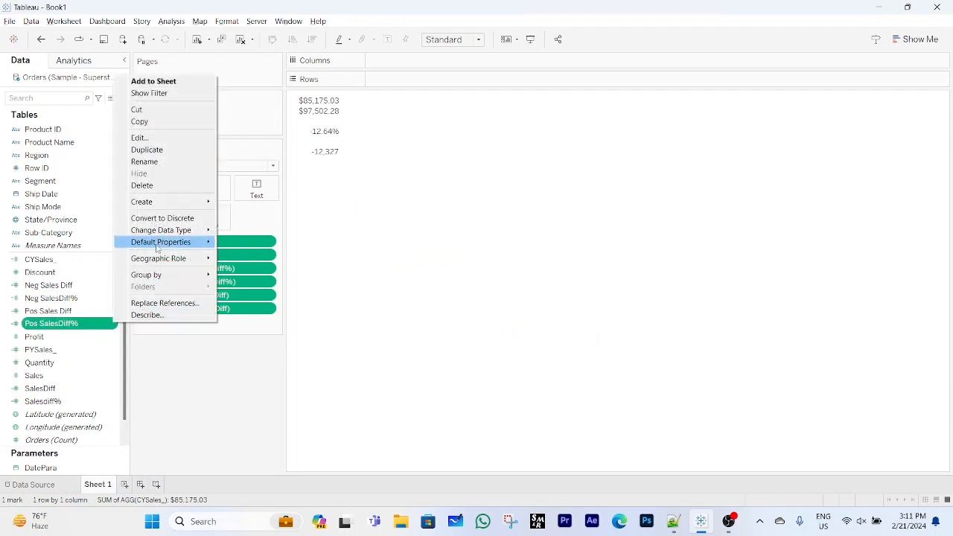
mouse_move(158, 248)
left_click(257, 266)
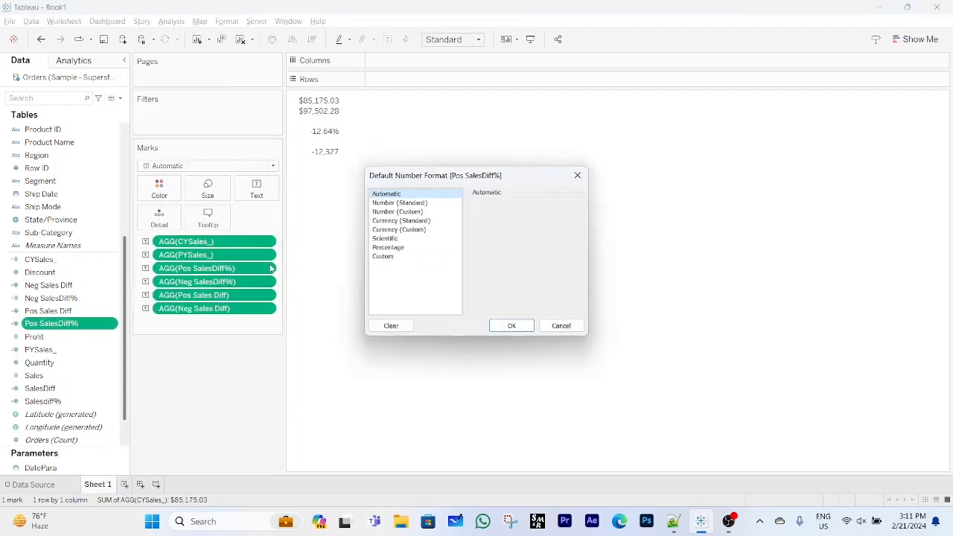
left_click(385, 248)
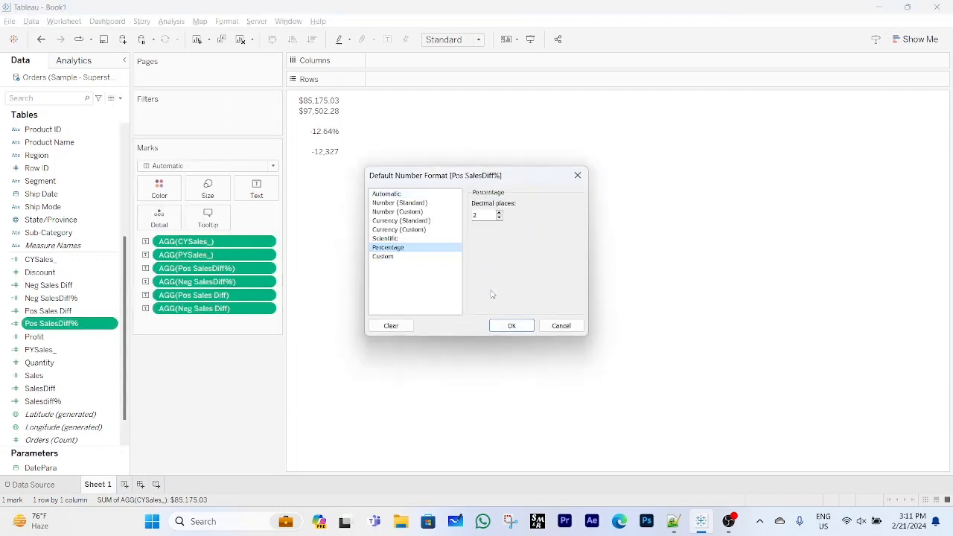
left_click(505, 327)
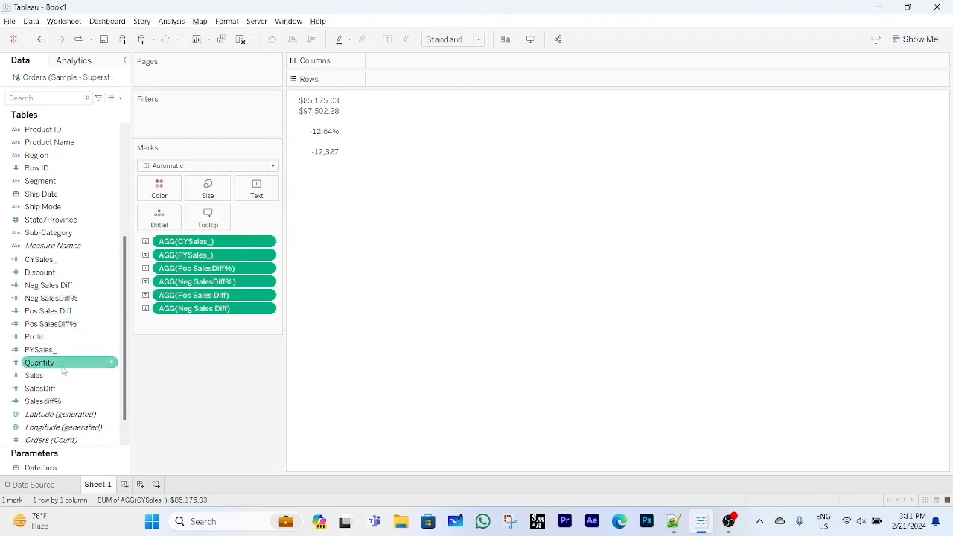
Check which default number format the SalesDiff measure uses.
left_click(114, 388)
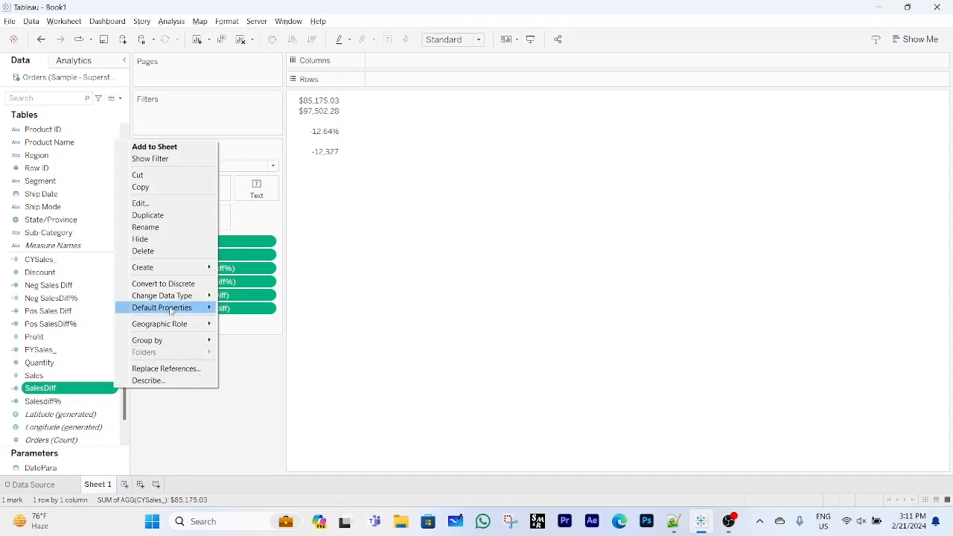
mouse_move(173, 307)
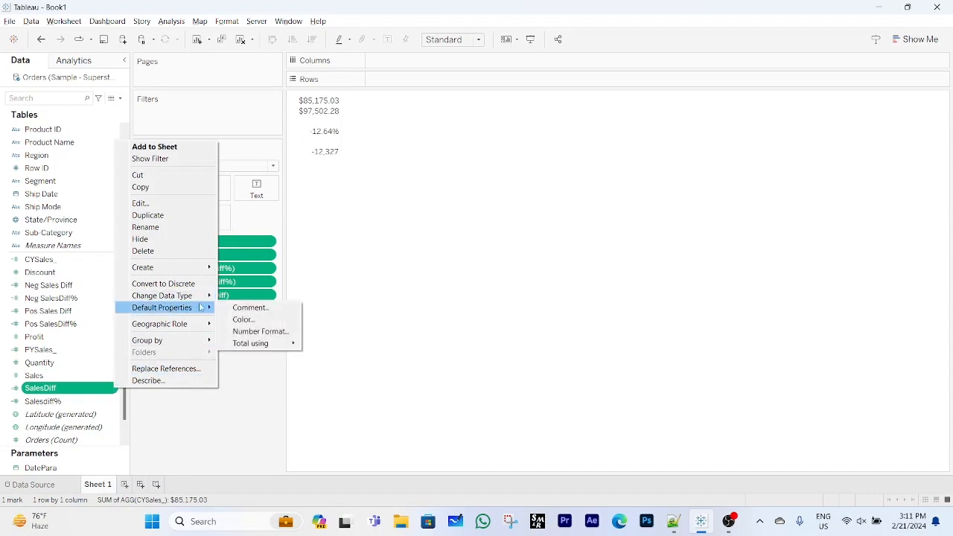
left_click(253, 333)
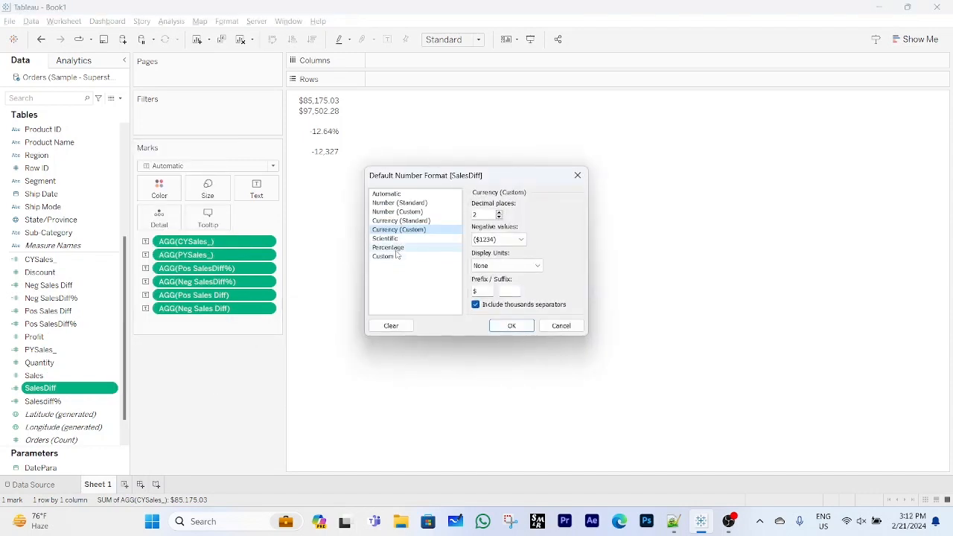
left_click(508, 327)
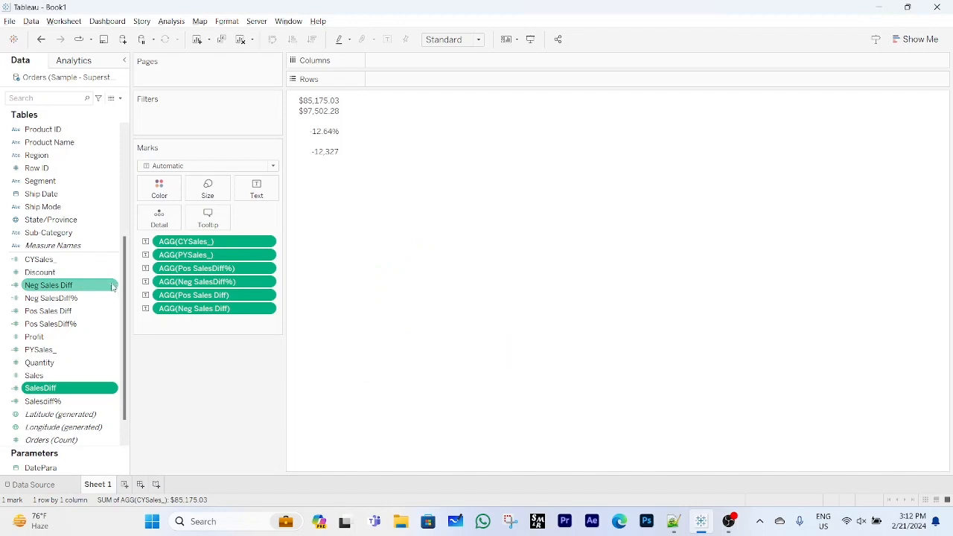
Set the default number format of Neg Sales Diff to Currency (Custom) with 2 decimal places and negatives as ($1234).
right_click(112, 288)
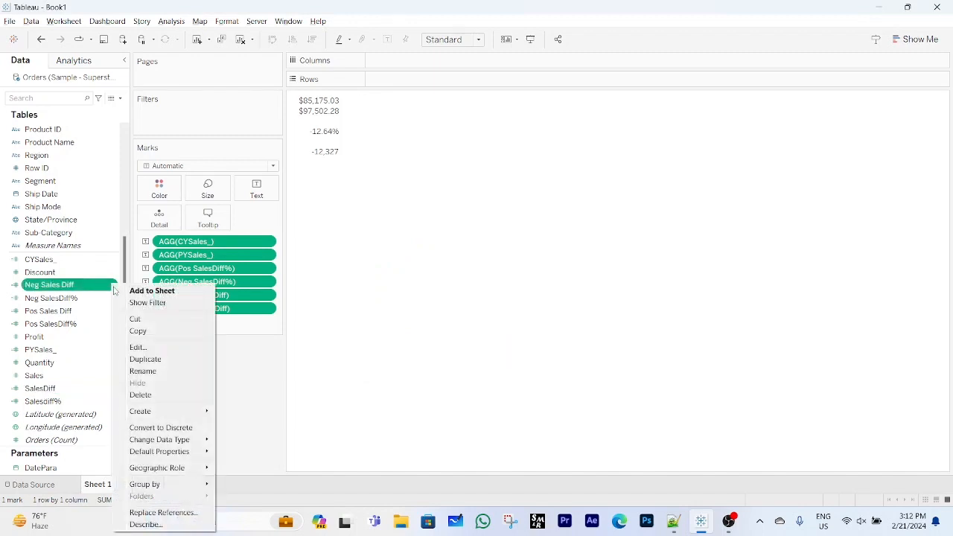
mouse_move(205, 454)
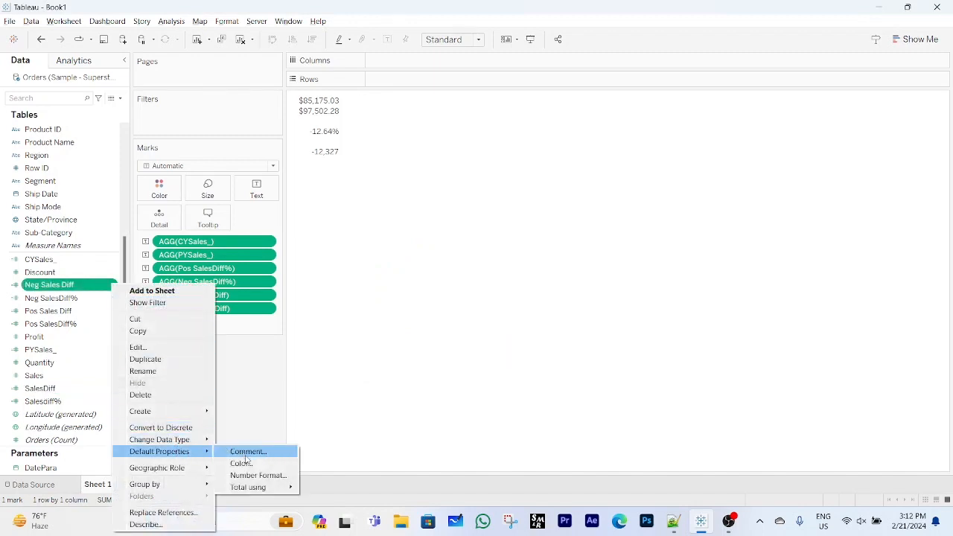
left_click(258, 475)
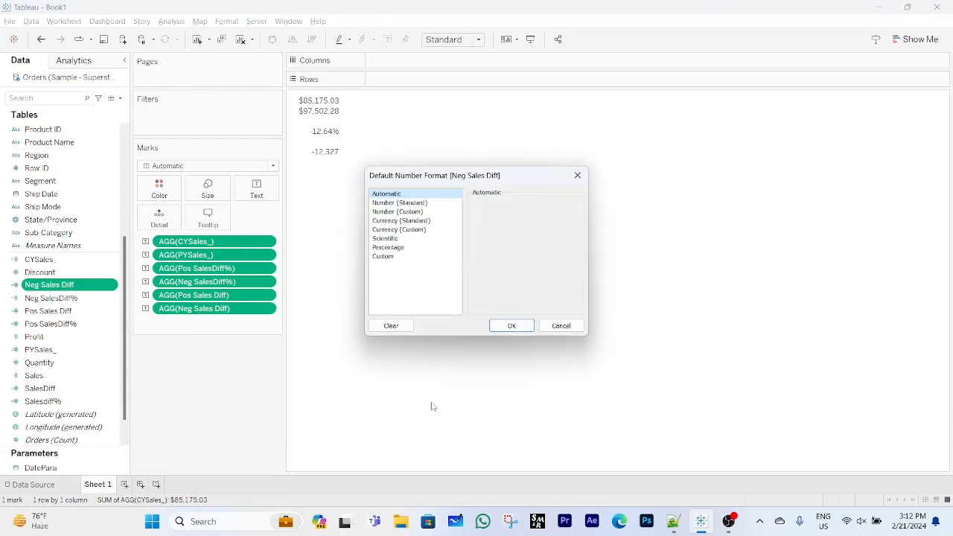
left_click(402, 230)
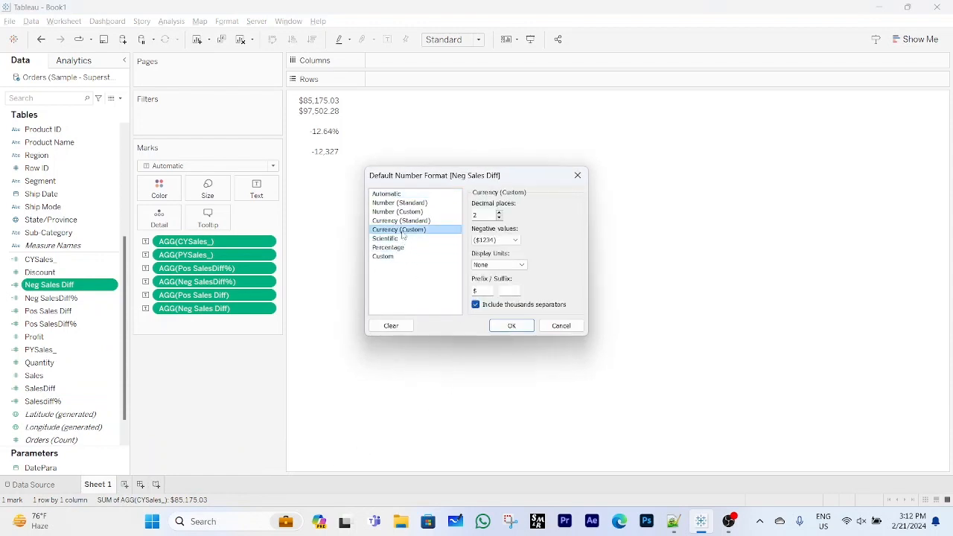
left_click(509, 326)
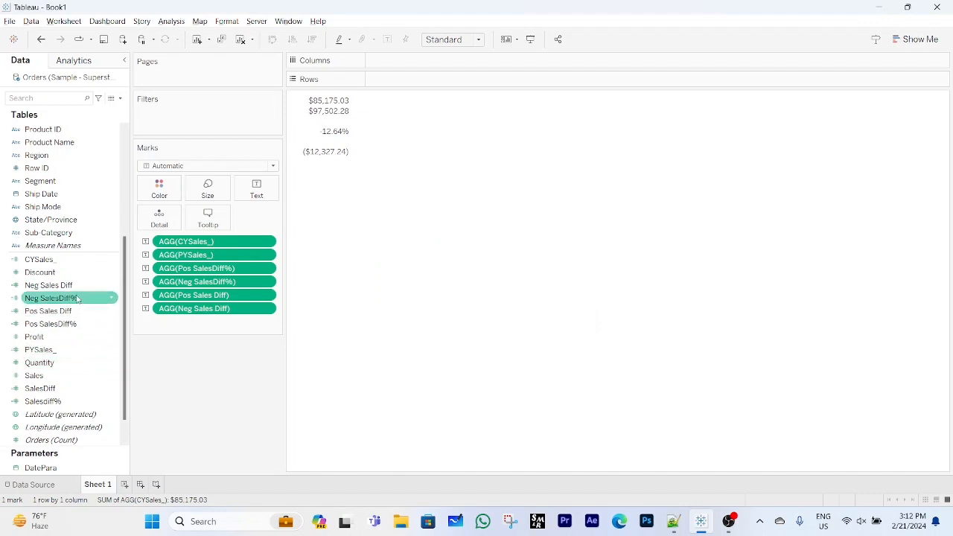
Set the default number format of Pos Sales Diff to Currency (Custom) with 2 decimal places and negatives as ($1234).
right_click(105, 313)
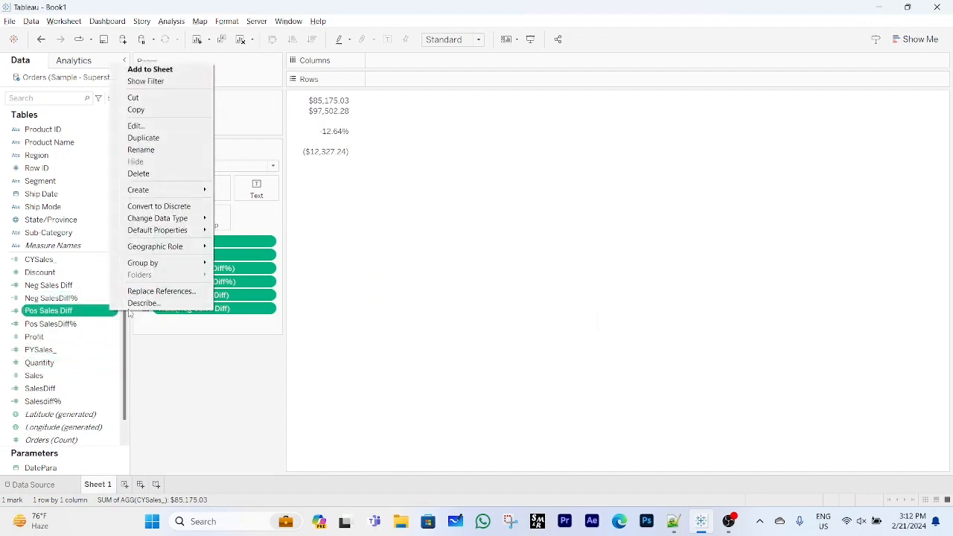
mouse_move(150, 236)
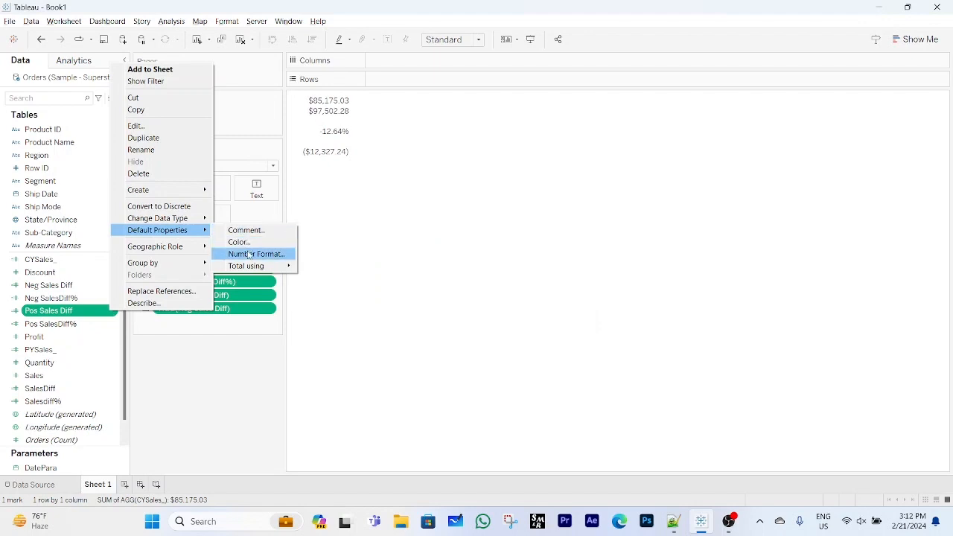
left_click(257, 253)
left_click(398, 230)
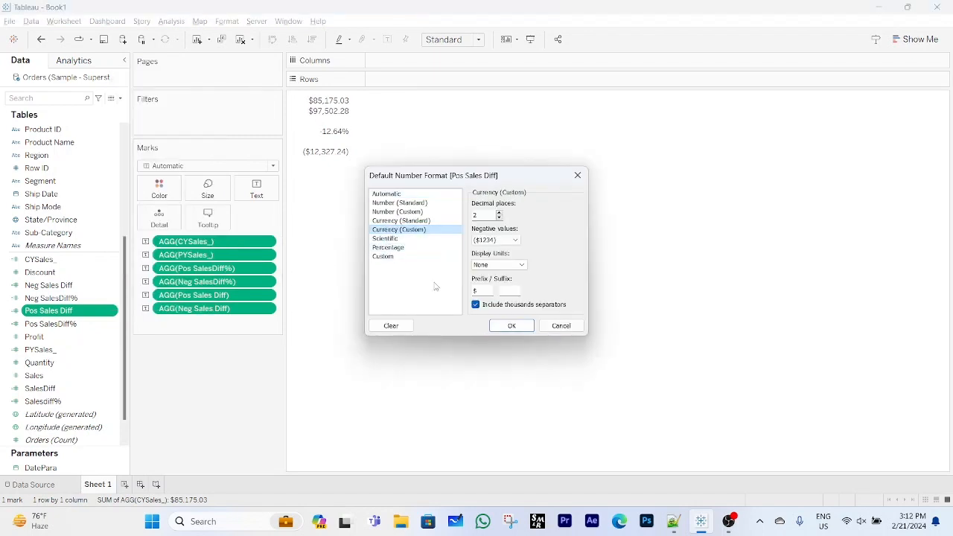
left_click(492, 333)
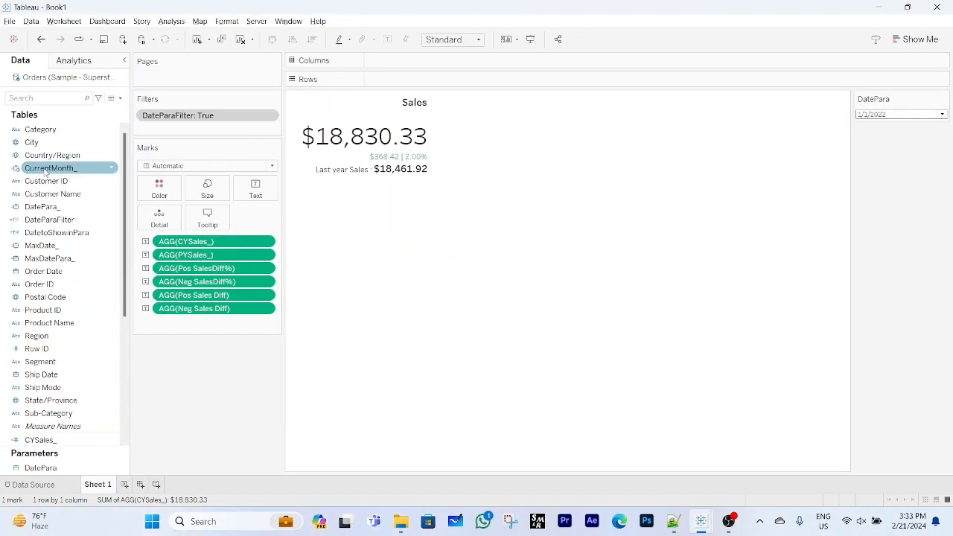
Add CurrentMonth_ to the marks as continuous MONTH(CurrentMonth_) and show it as text on the KPI card.
mouse_move(46, 172)
left_mouse_down()
mouse_move(160, 326)
mouse_move(202, 323)
mouse_move(186, 329)
left_mouse_up()
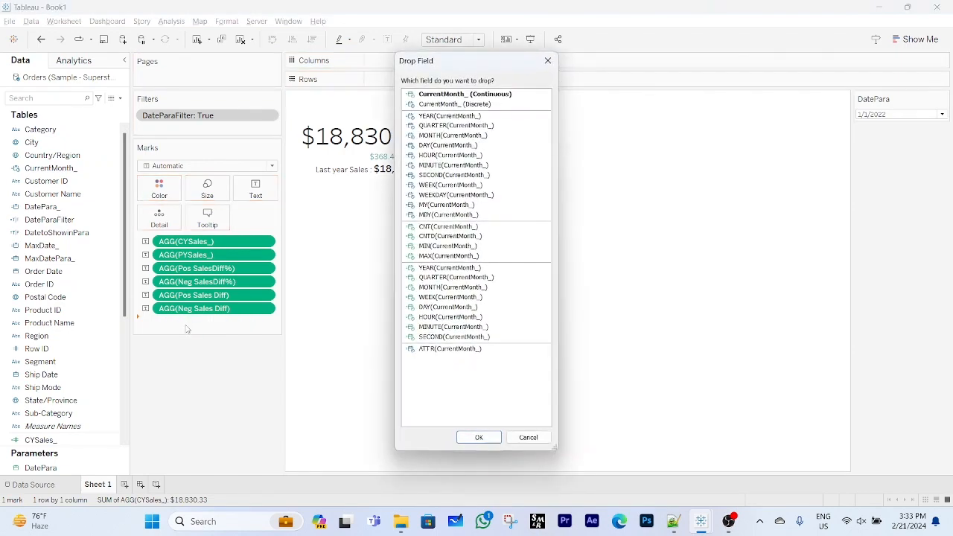
left_click(477, 438)
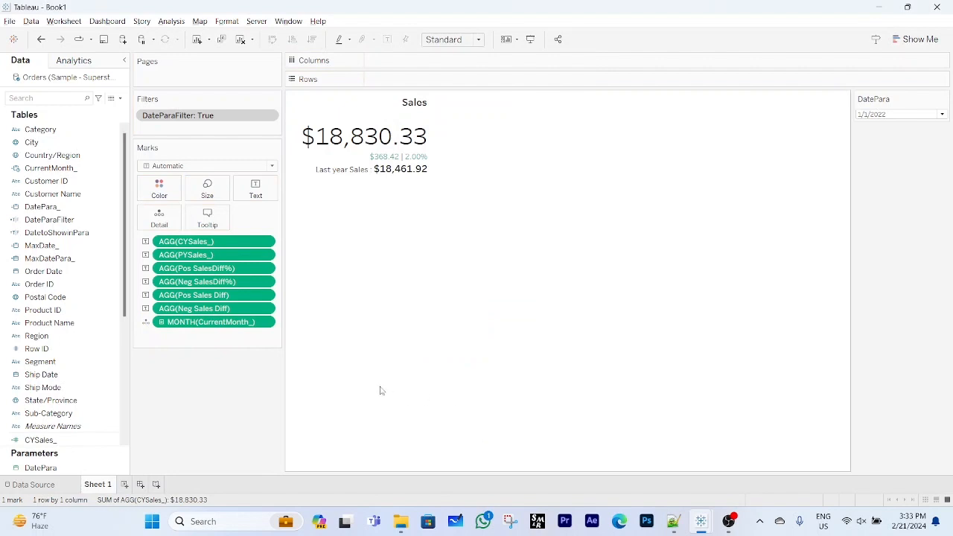
left_click(146, 323)
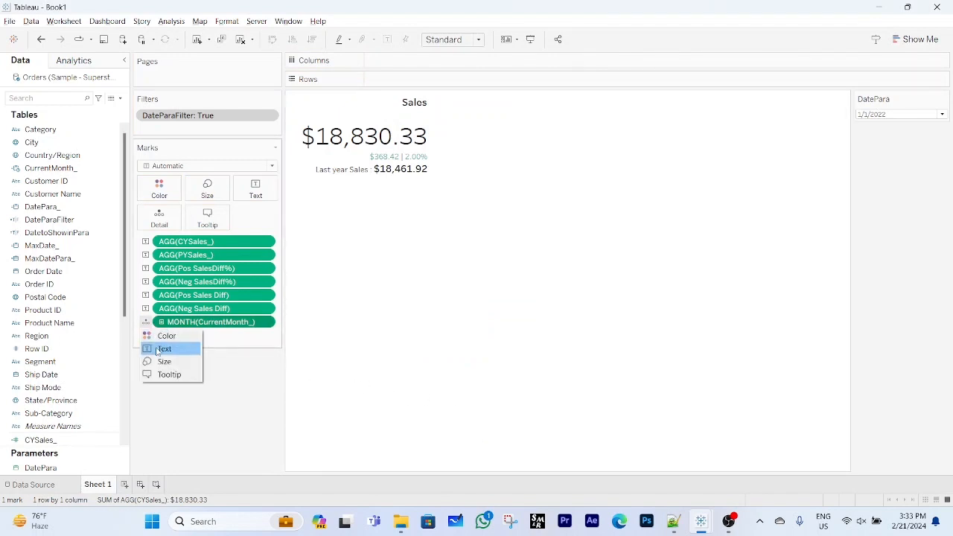
left_click(159, 348)
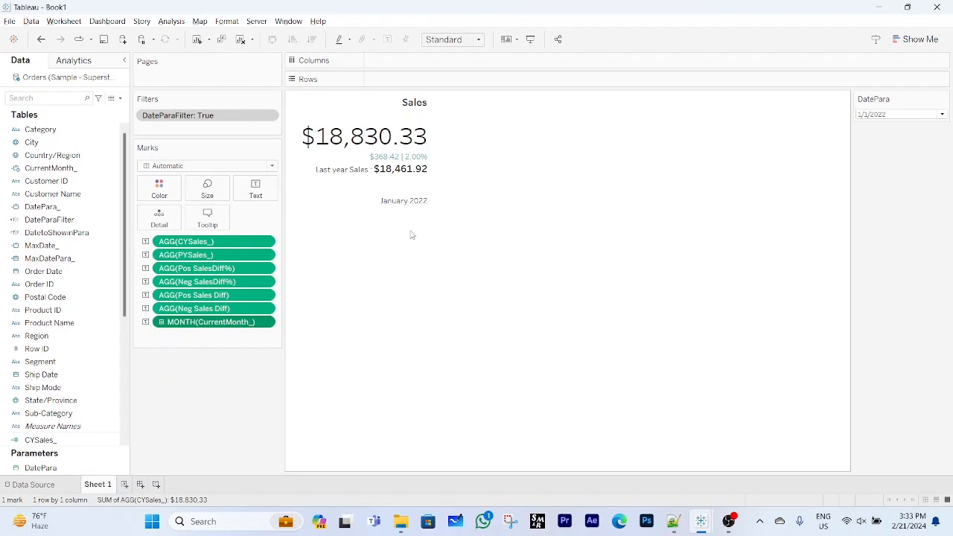
mouse_move(418, 213)
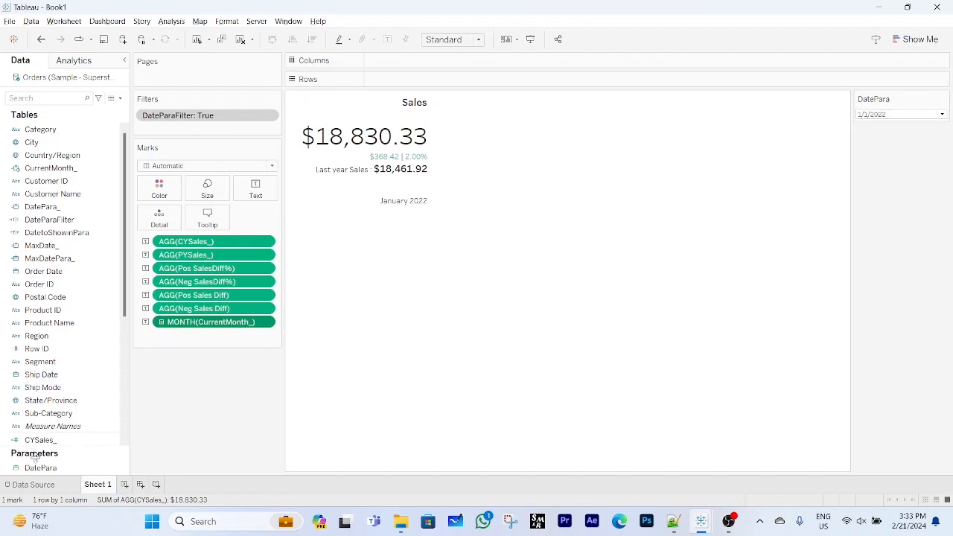
Review the DatePara parameter's current value, workbook-open value and allowable values list.
left_click(122, 471)
left_click(179, 337)
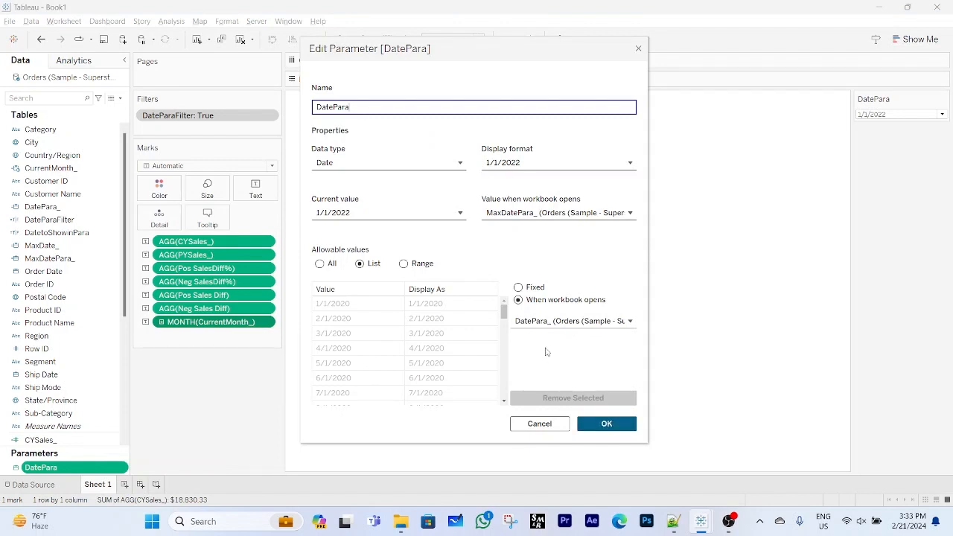
left_click(607, 424)
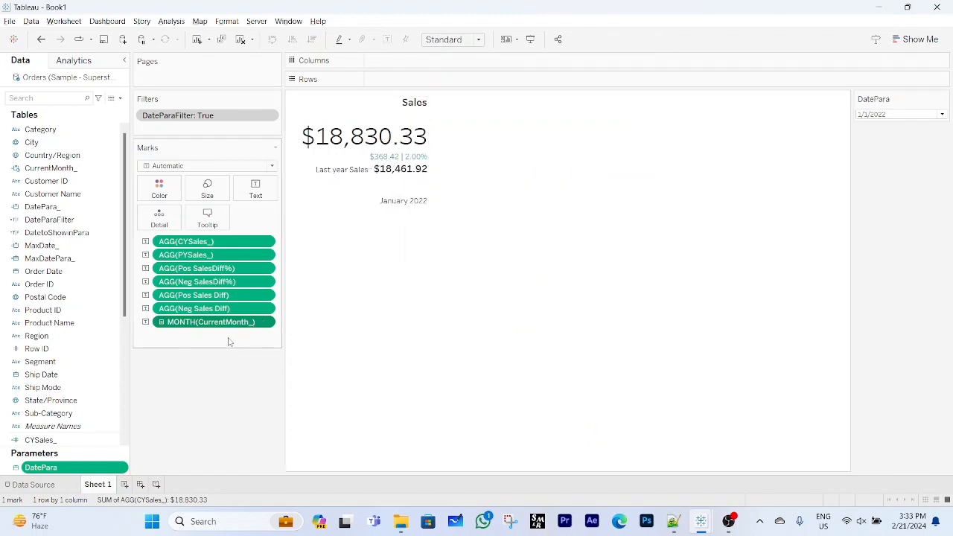
Move the MONTH(CurrentMonth_) field in the card's label to the line directly under the Sales heading.
left_click(255, 195)
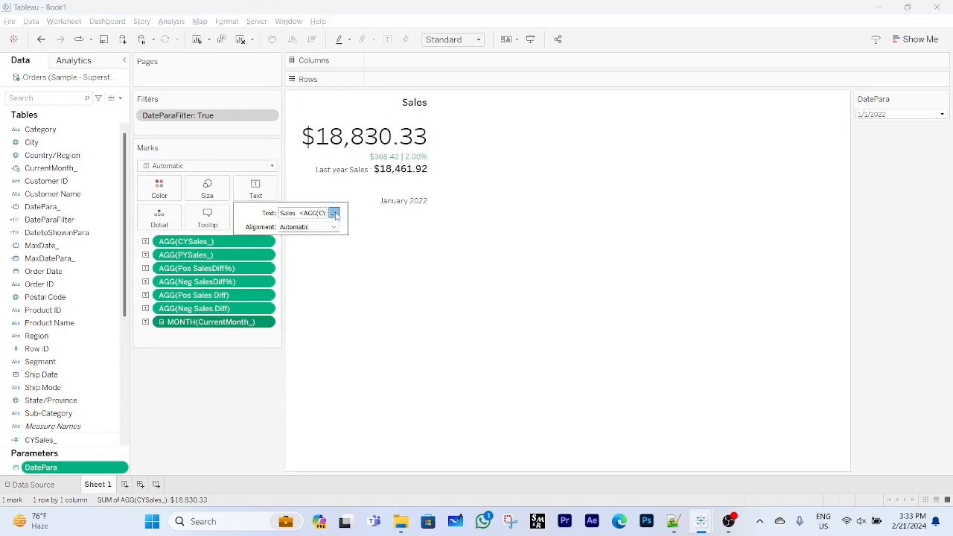
left_click(334, 213)
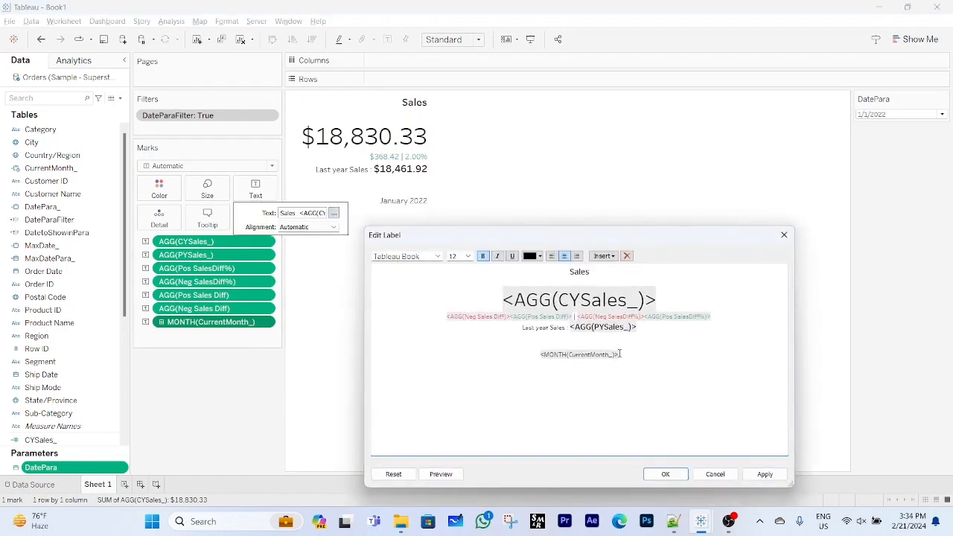
left_click_drag(619, 355, 534, 355)
key("ctrl+c")
key("Delete")
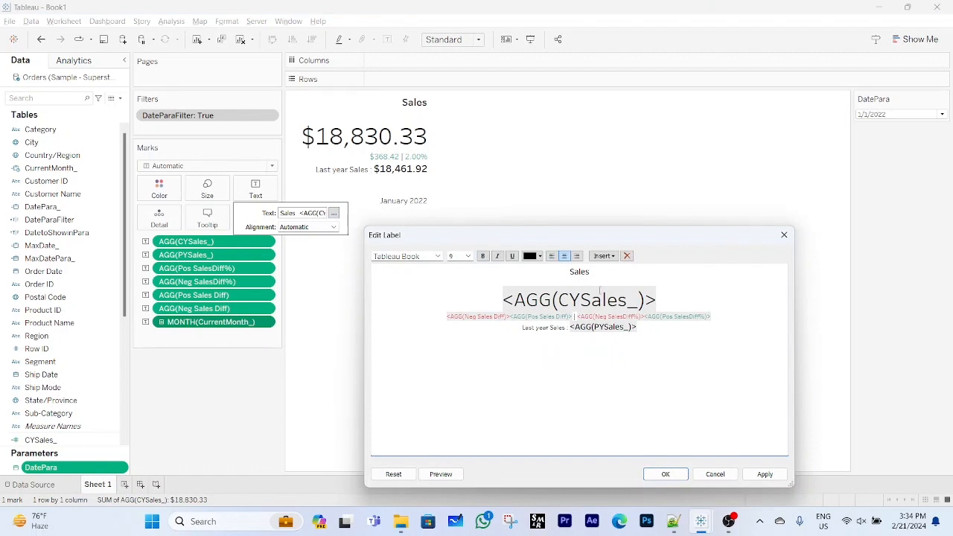
key("ctrl+v")
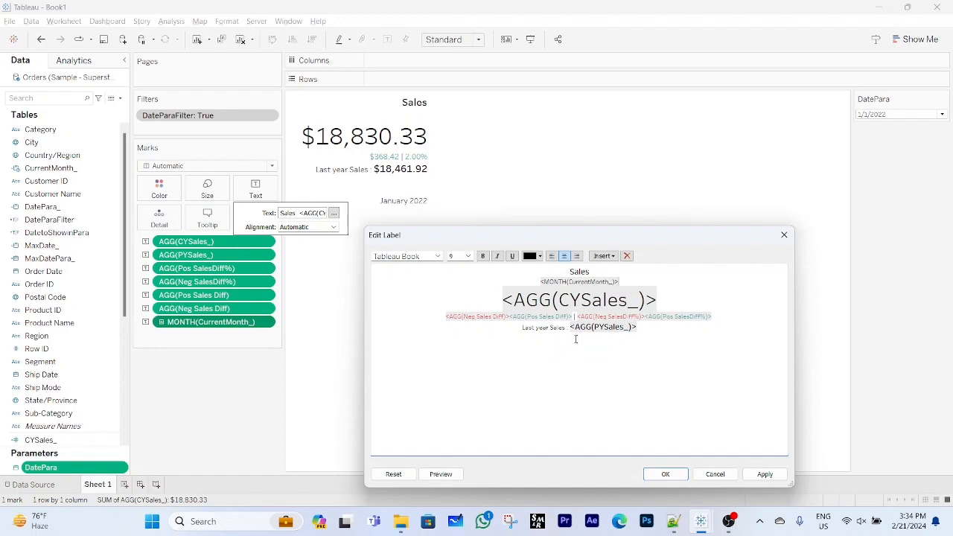
left_click(663, 474)
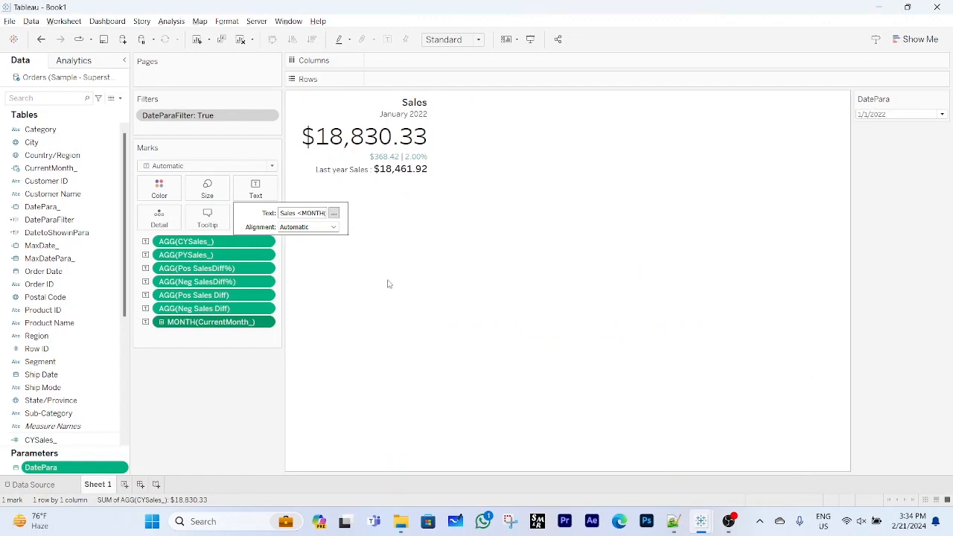
left_click(366, 277)
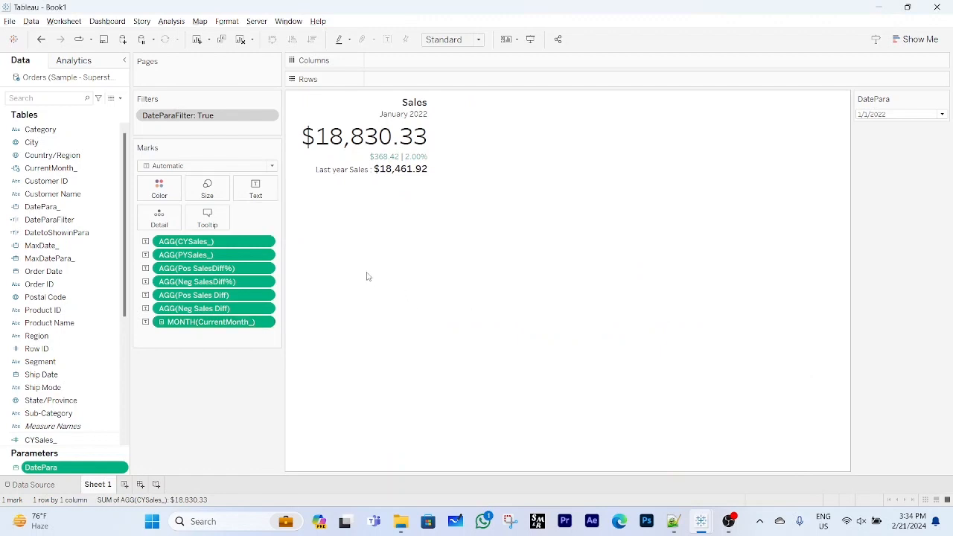
Try DatePara at 12/1/2022 on the card, and set it to 6/1/2023.
left_click(882, 118)
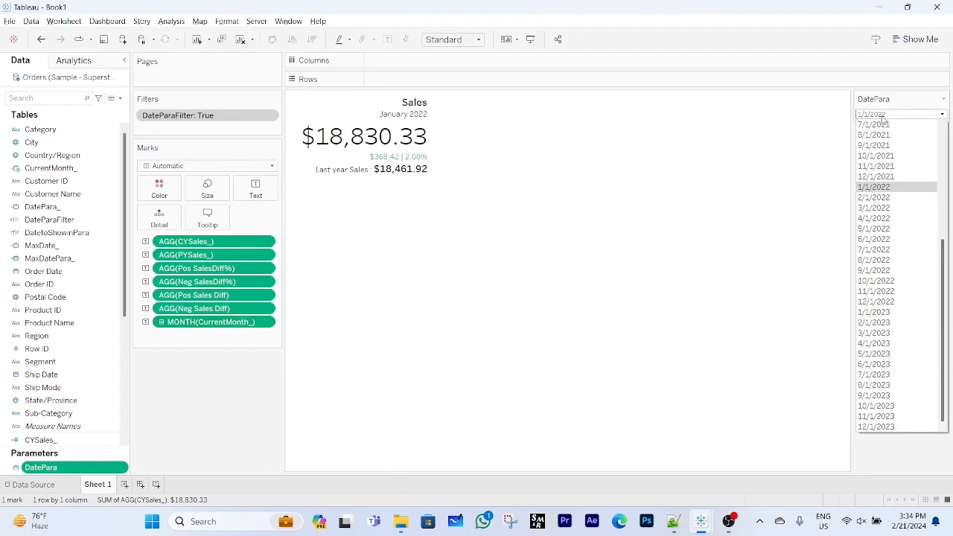
left_click(875, 301)
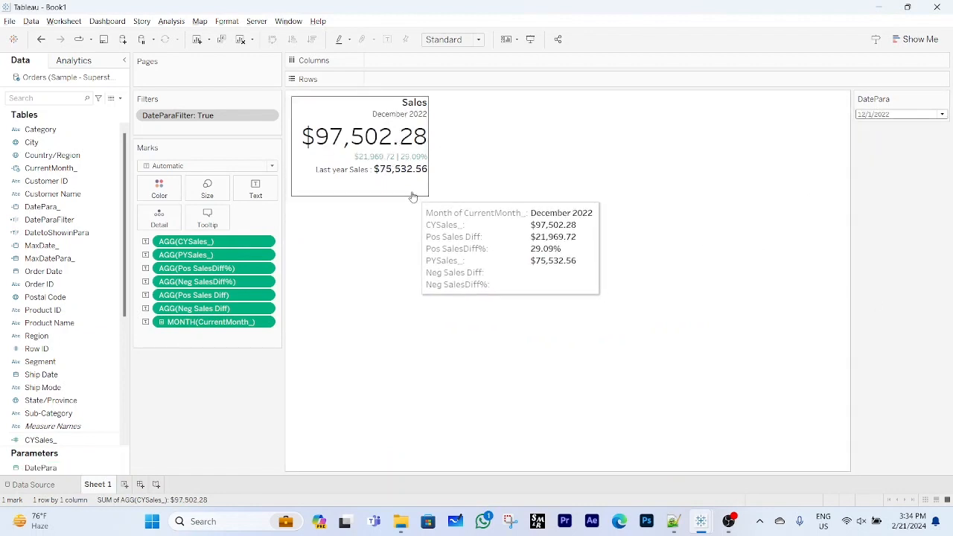
left_click(881, 116)
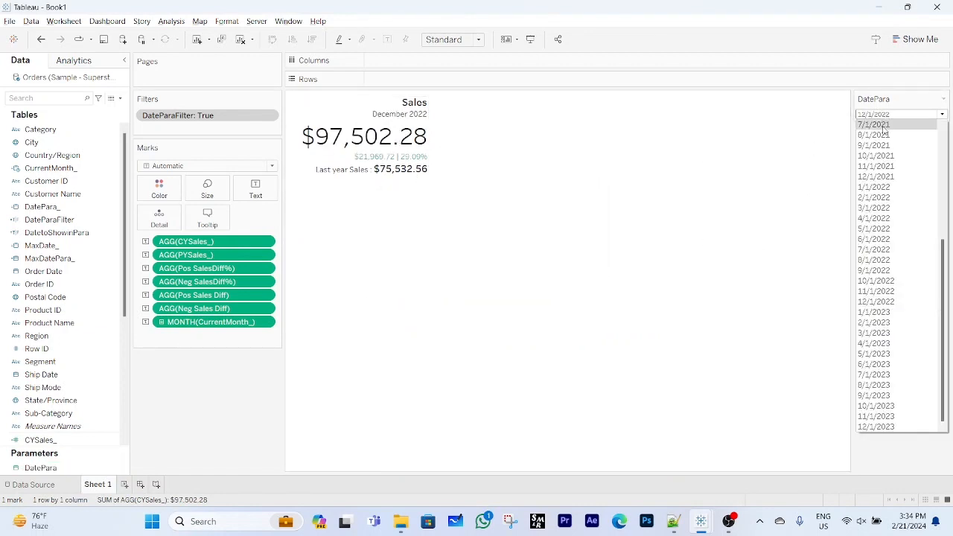
left_click(870, 365)
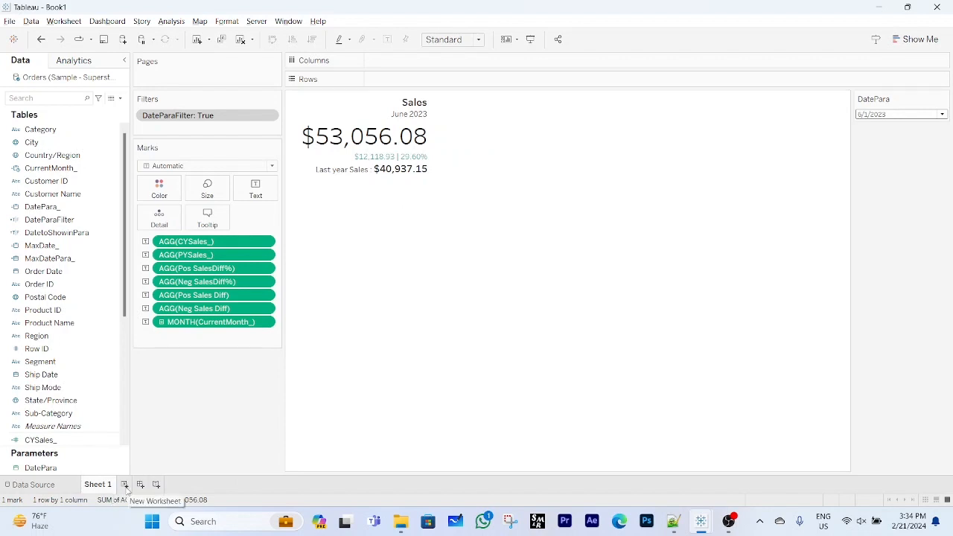
Create a new worksheet and place Order Date on Columns as continuous MONTH(Order Date).
left_click(125, 485)
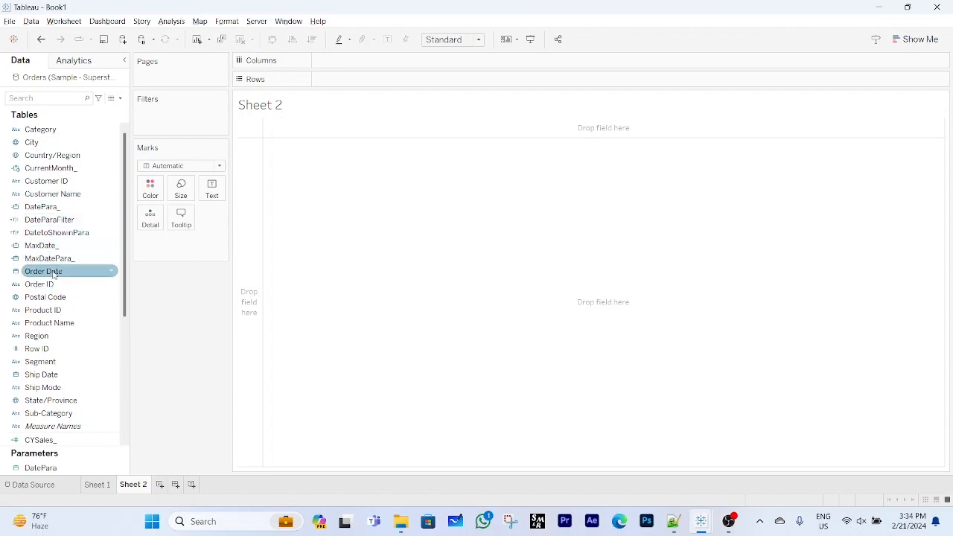
left_click_drag(53, 274, 351, 66)
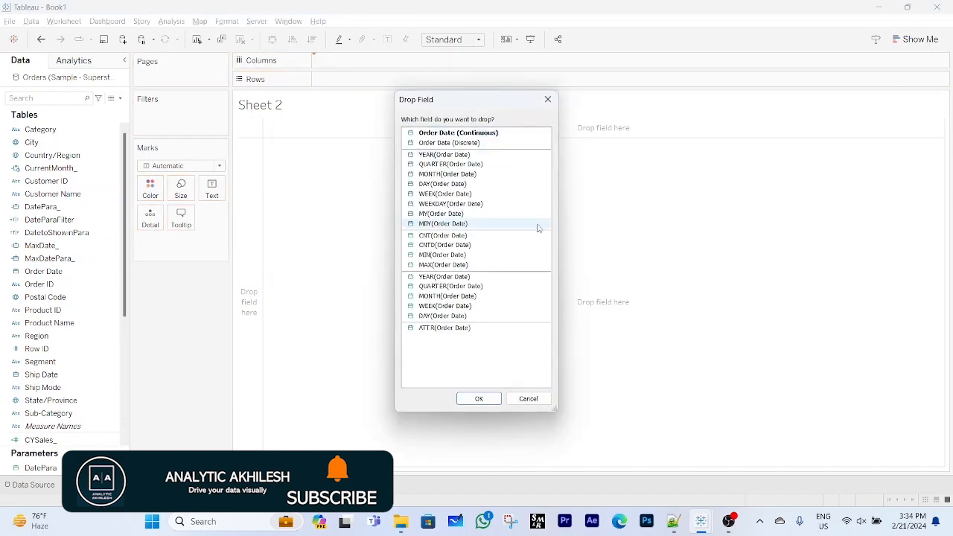
left_click(447, 298)
left_click(479, 398)
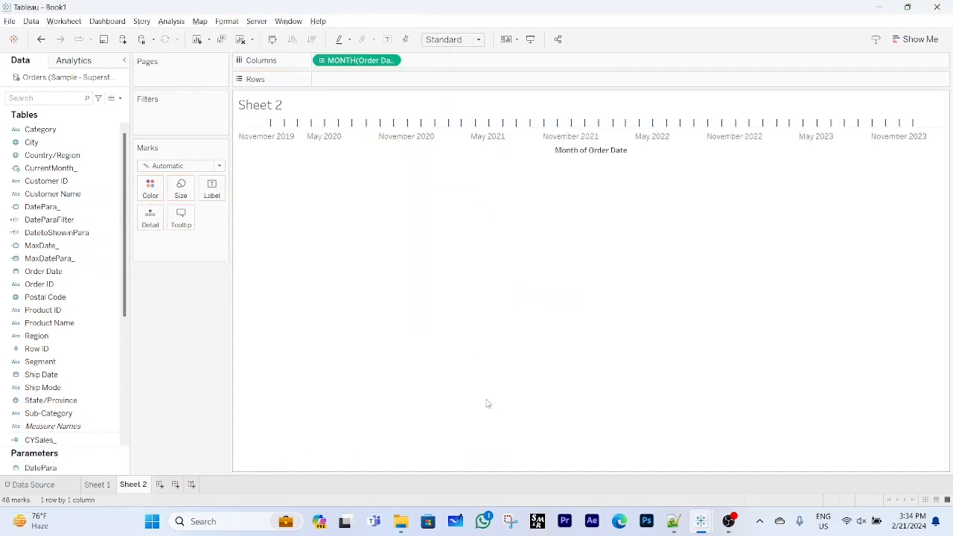
Place Sales on Rows and change the mark type to Bar.
scroll(78, 421, "down", 3)
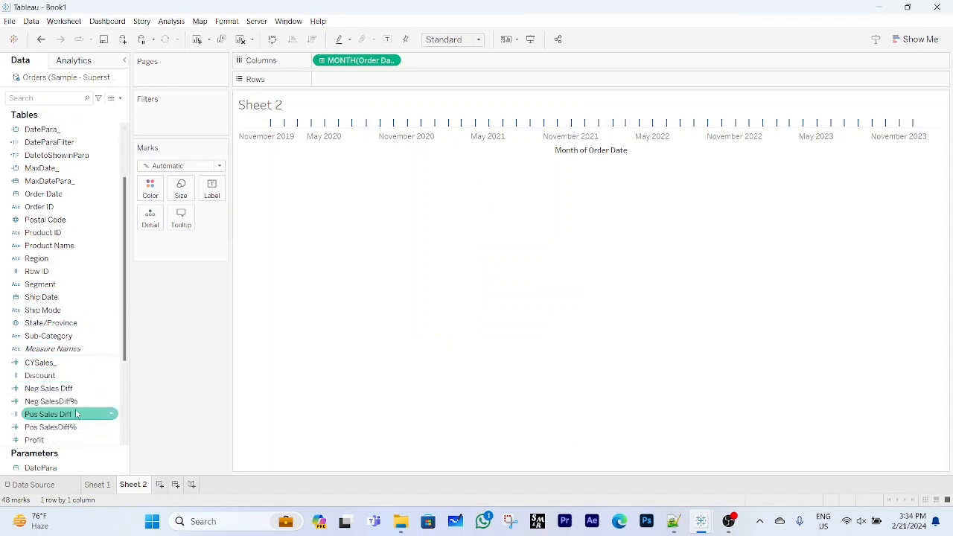
scroll(79, 414, "down", 1)
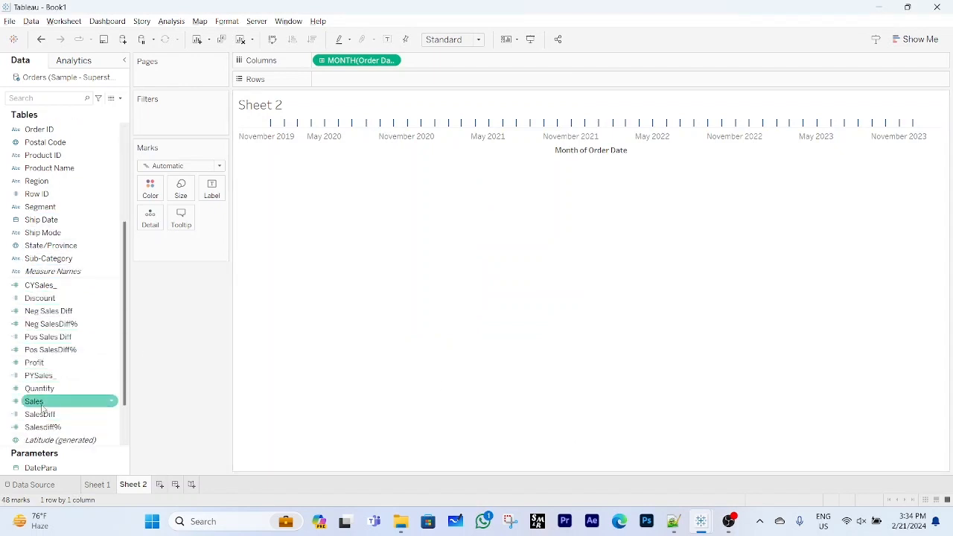
mouse_move(43, 407)
left_mouse_down()
mouse_move(425, 107)
mouse_move(365, 82)
left_mouse_up()
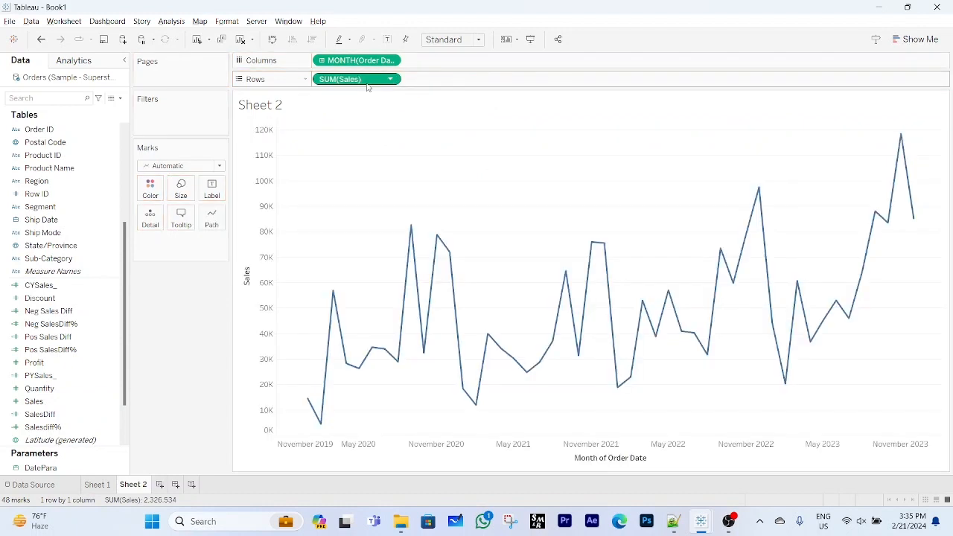
left_click(220, 166)
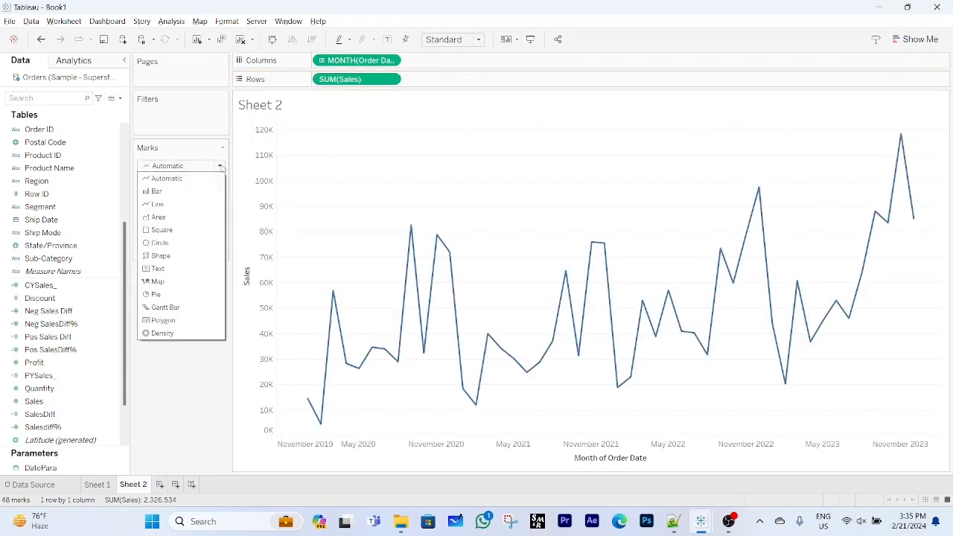
left_click(168, 195)
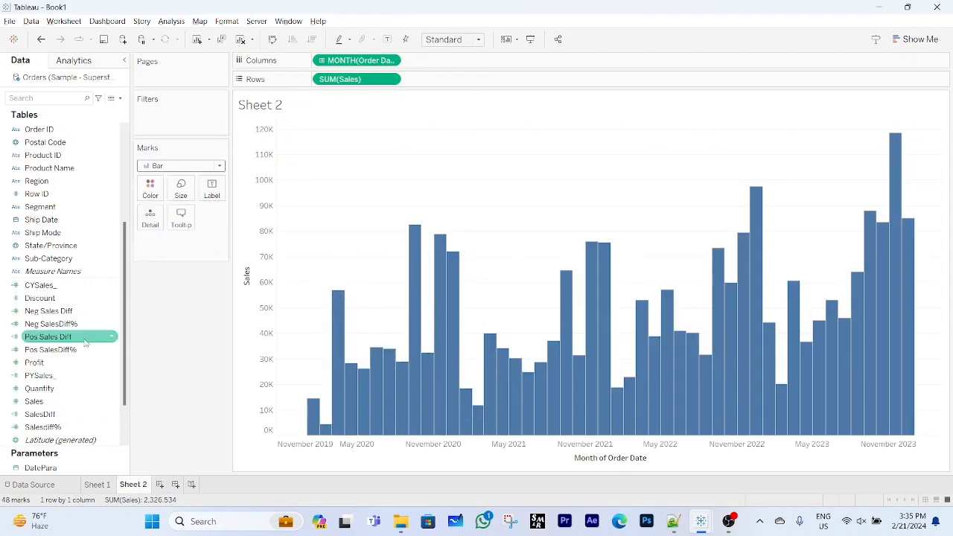
Filter the monthly bar chart to True on DateParaFilter and add that filter to context.
scroll(55, 184, "up", 2)
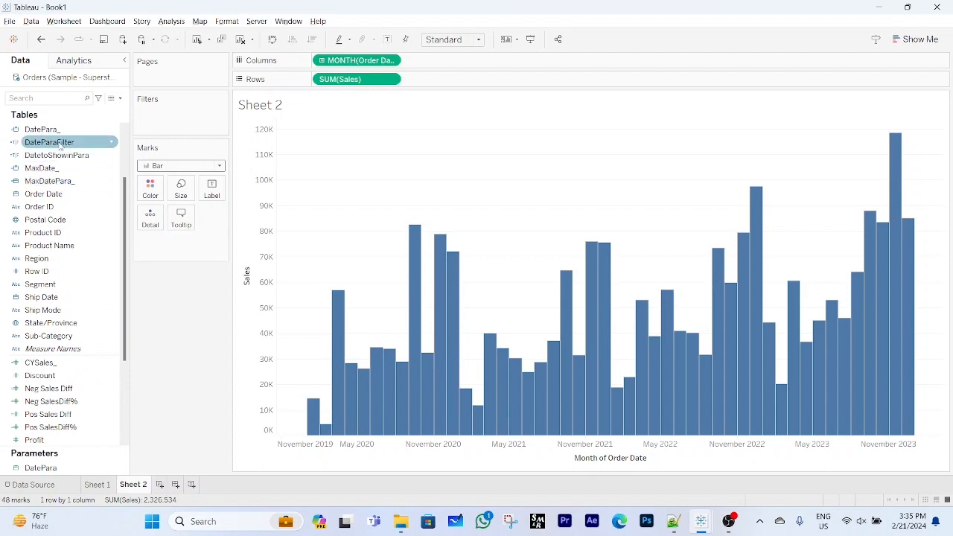
left_click_drag(60, 143, 179, 122)
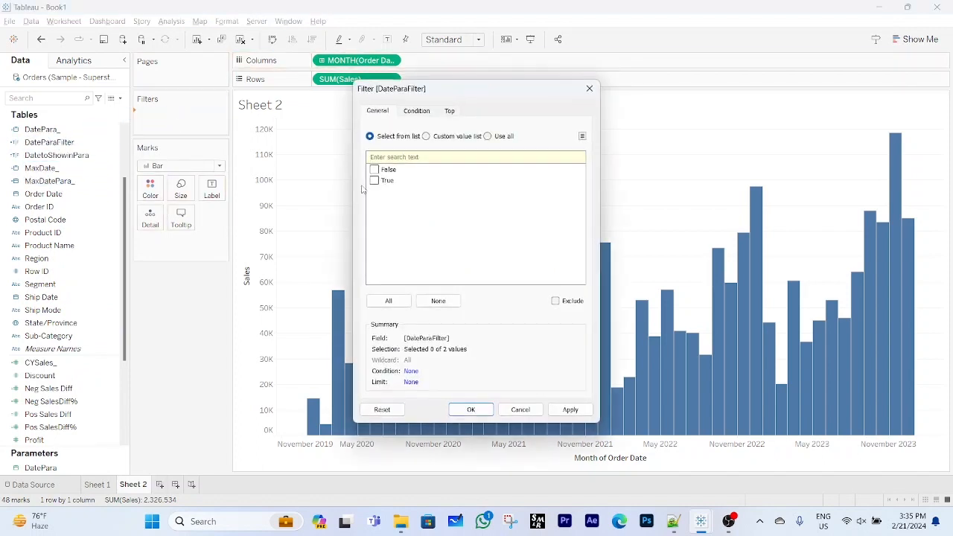
left_click(469, 412)
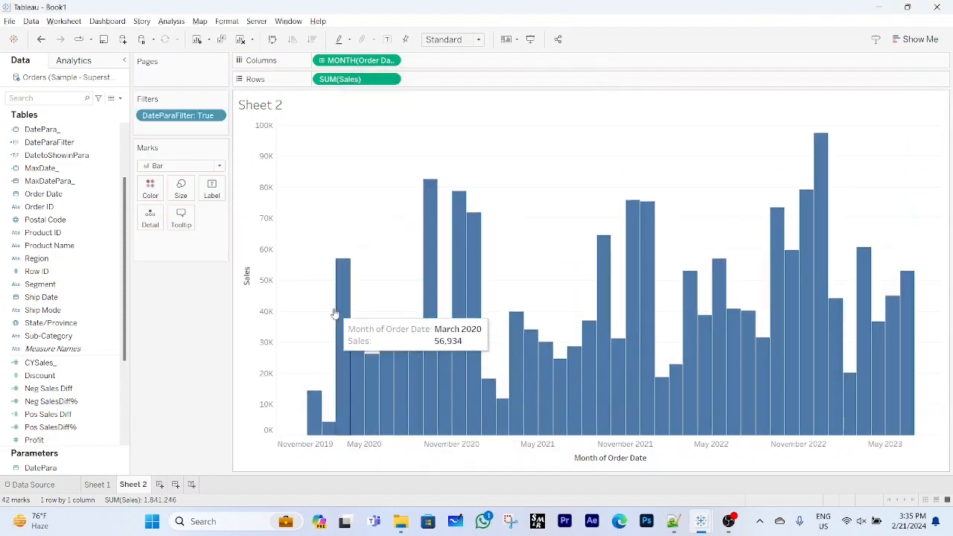
left_click(218, 117)
left_click(189, 169)
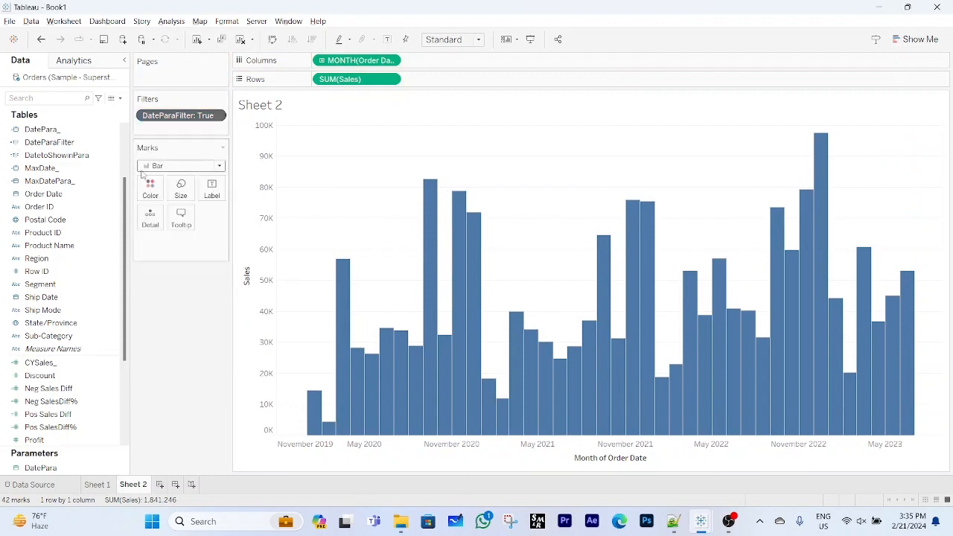
Add DatetoShowinPara as a filter on the monthly bar chart with only True selected.
left_click(68, 159)
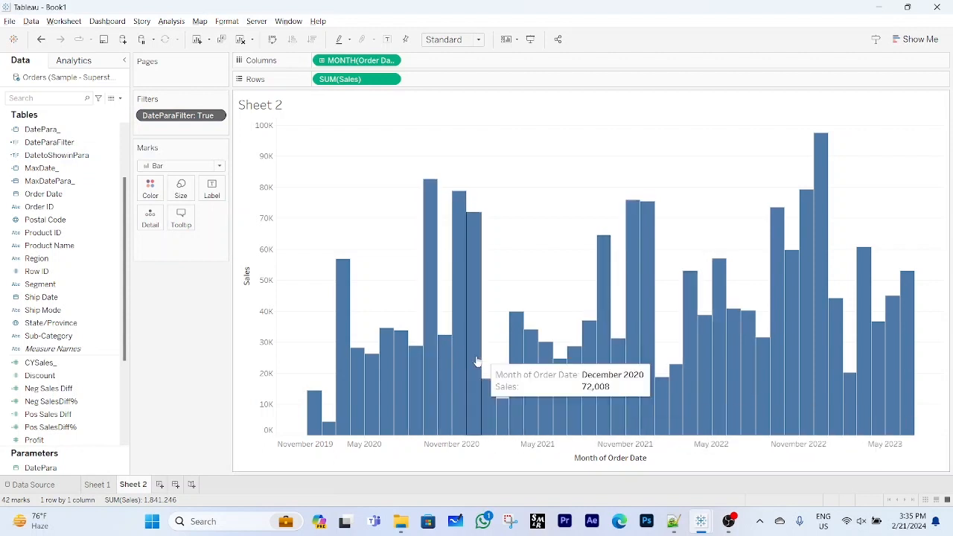
left_click(73, 158)
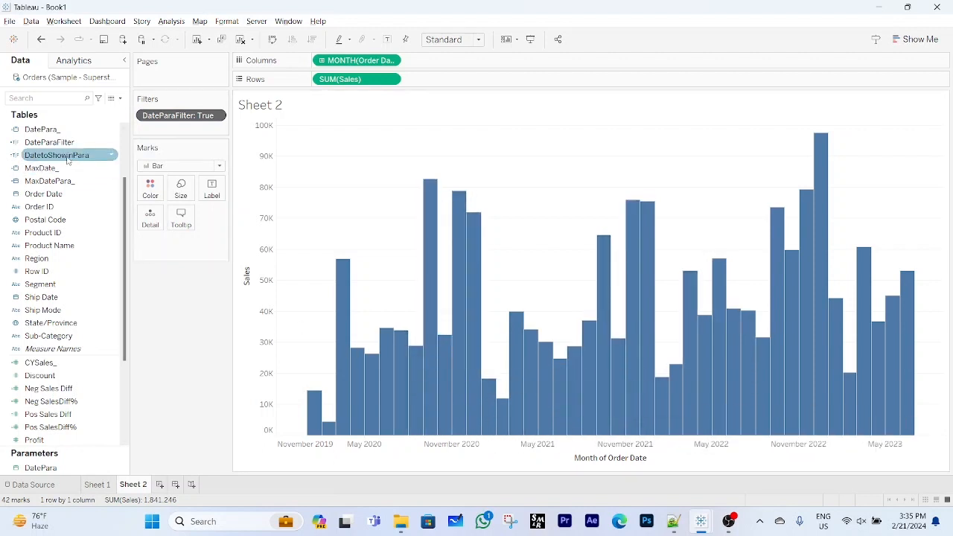
left_click_drag(67, 160, 178, 133)
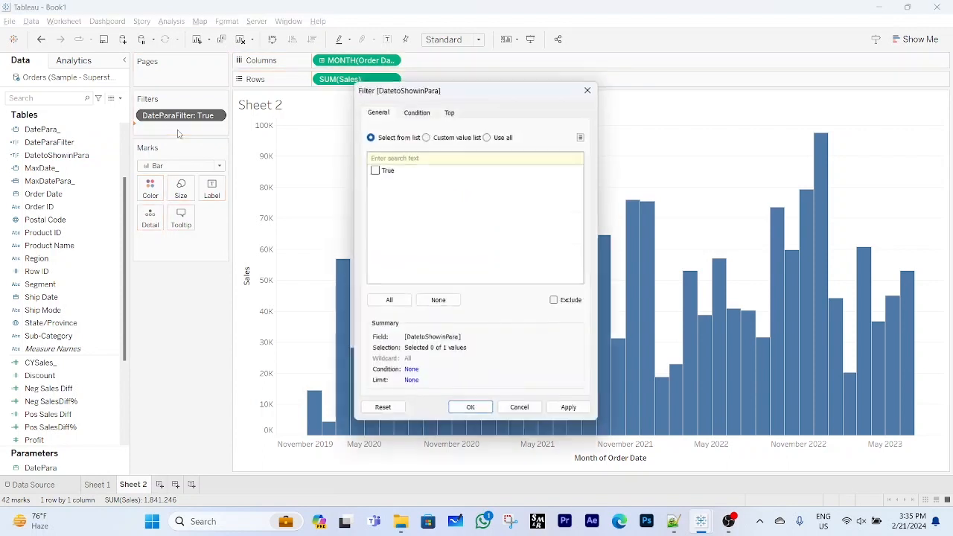
left_click(375, 171)
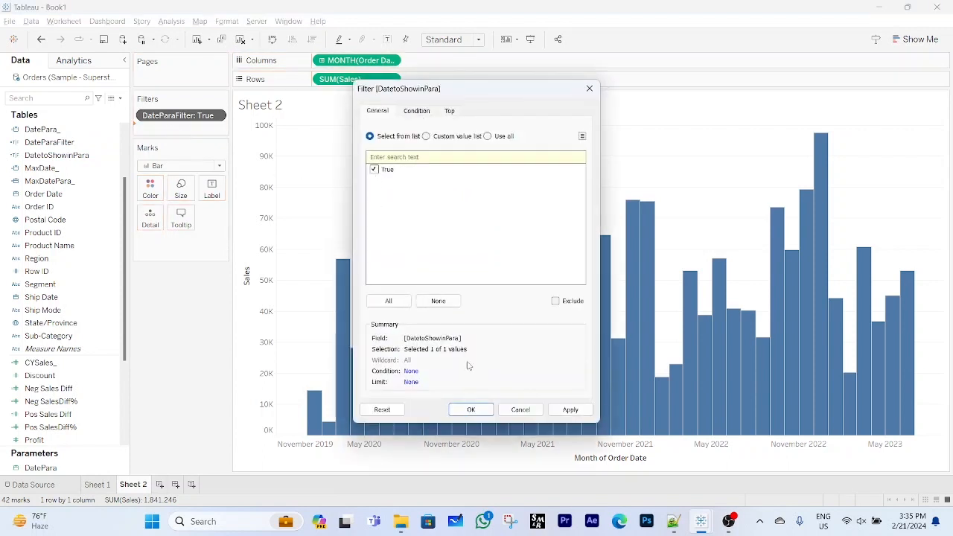
left_click(473, 410)
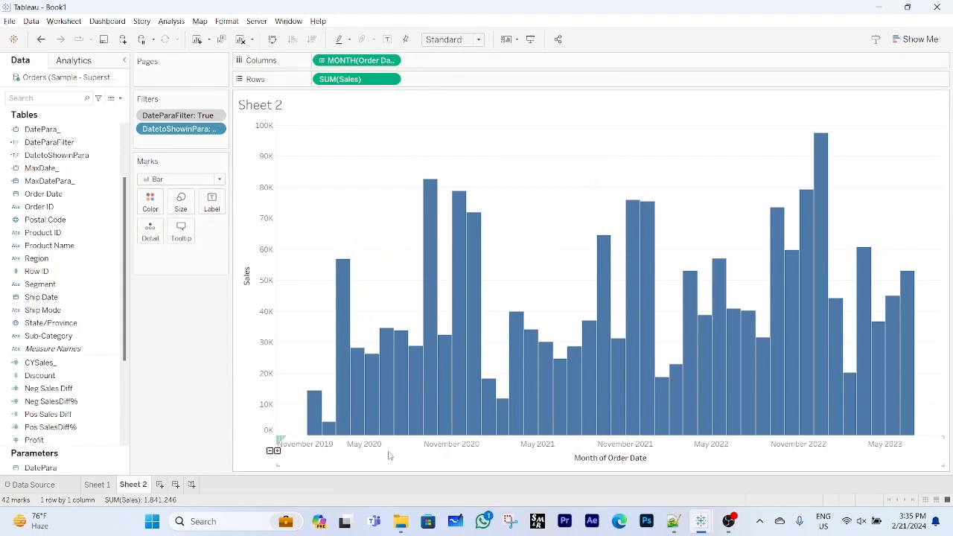
Set the Sales axis's major tick marks to fixed with a tick interval of 50,000.
left_click(248, 281)
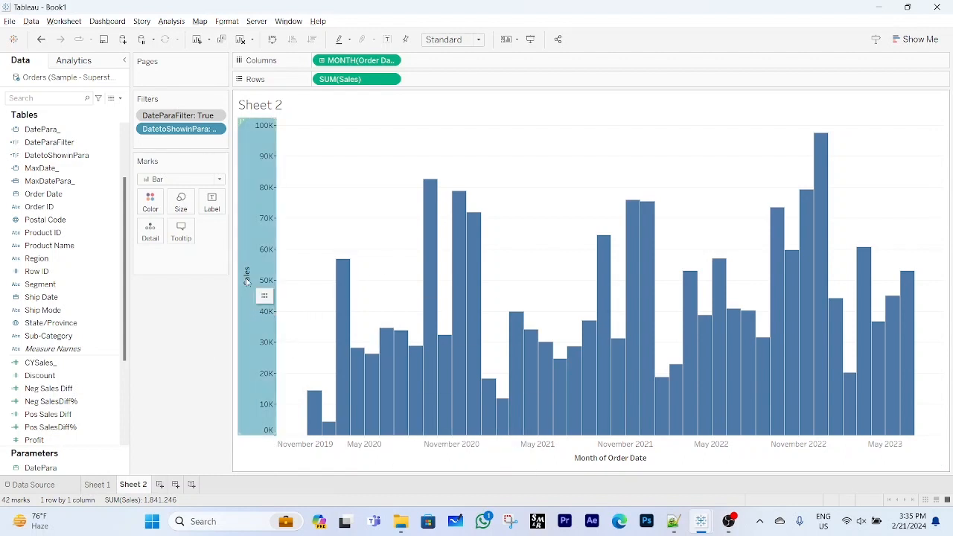
right_click(261, 275)
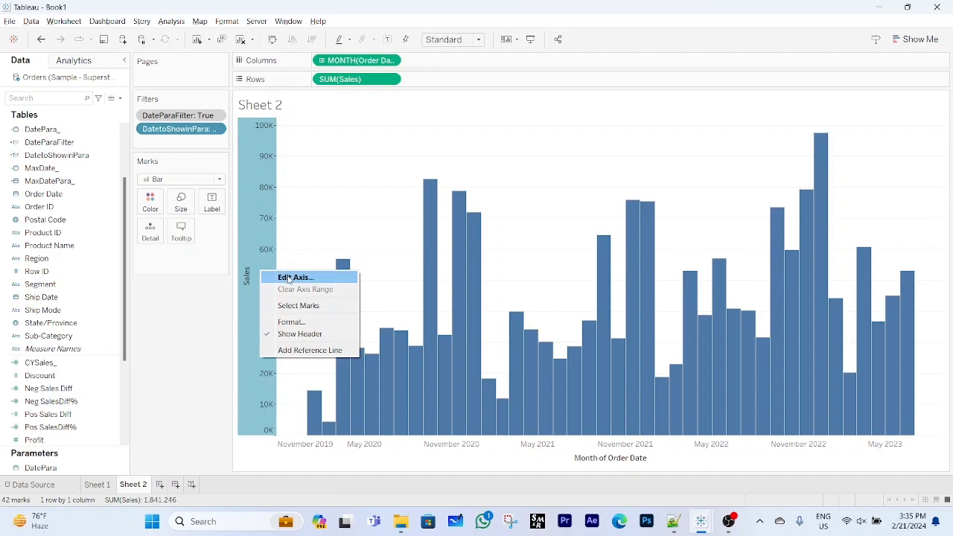
left_click(289, 278)
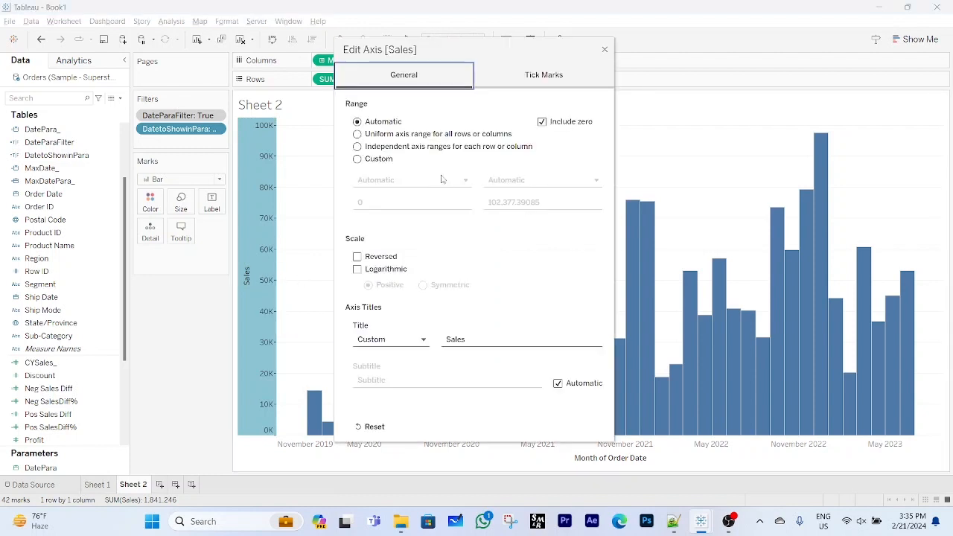
left_click(532, 81)
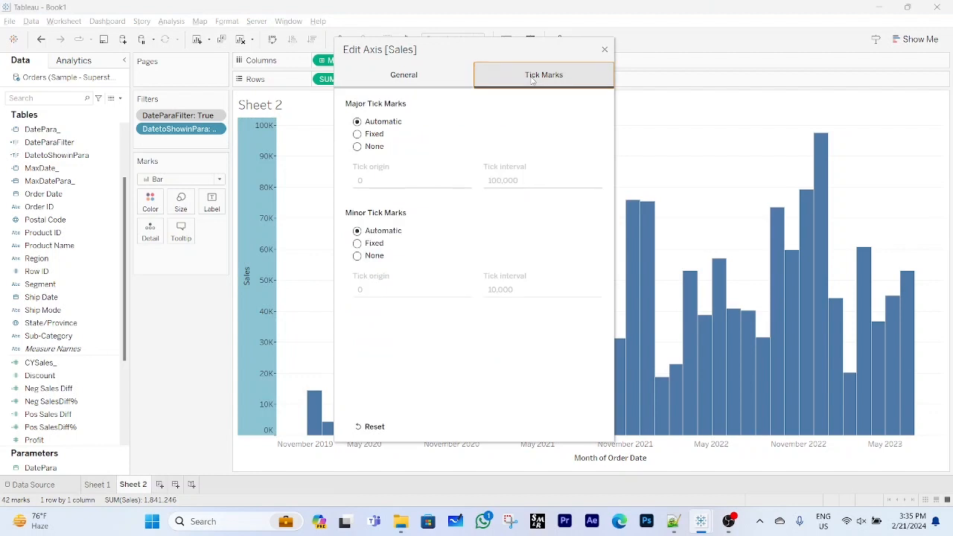
left_click(359, 134)
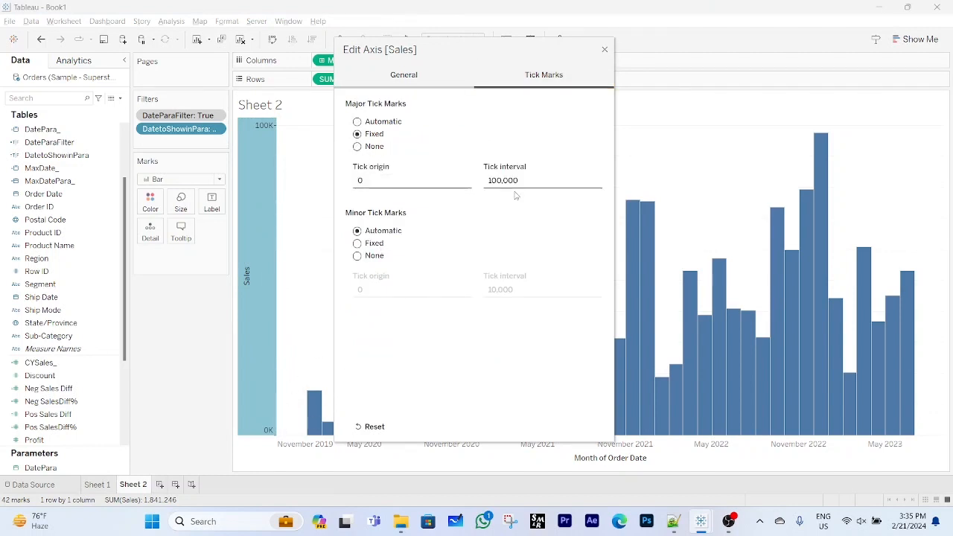
left_click(490, 181)
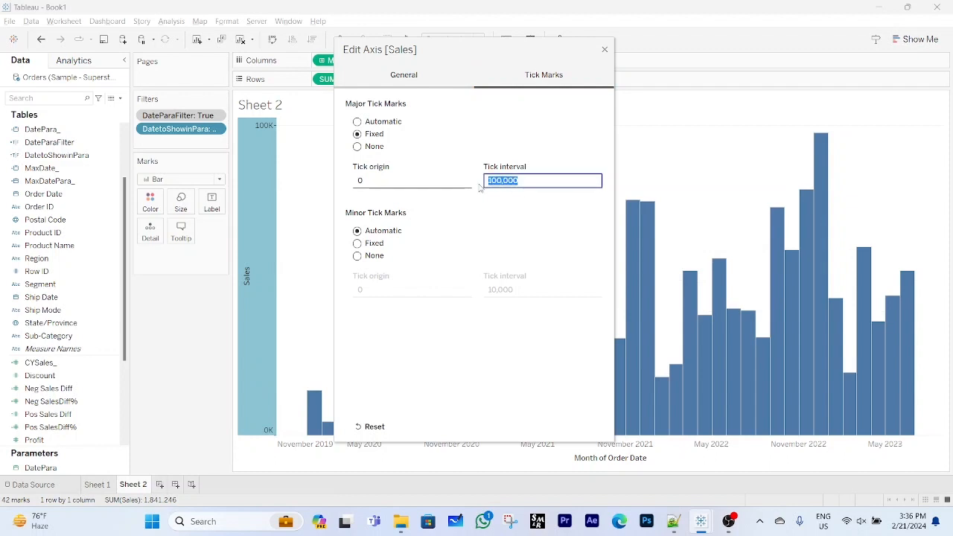
type("50000")
left_click(562, 129)
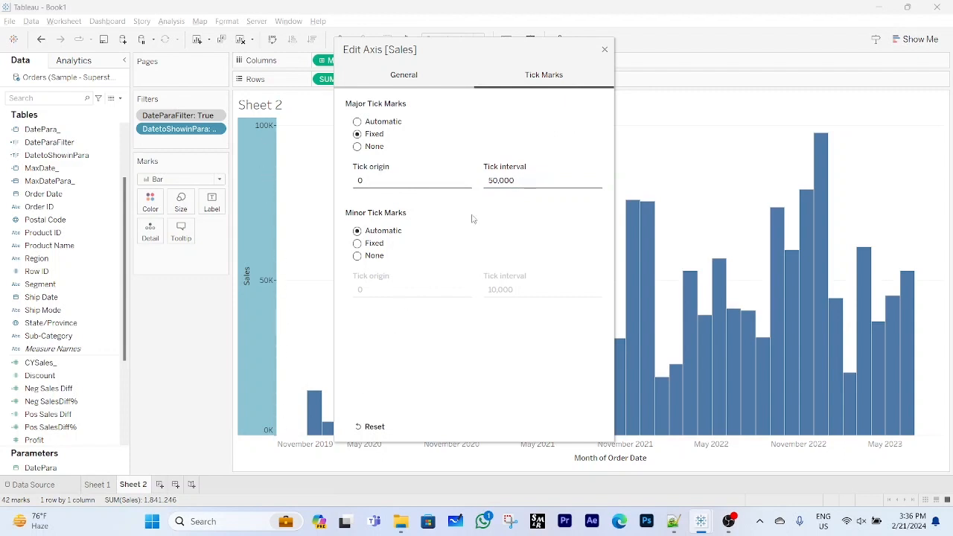
Set the Sales axis's major tick interval to 25,000 and its minor tick marks to fixed.
left_click(494, 181)
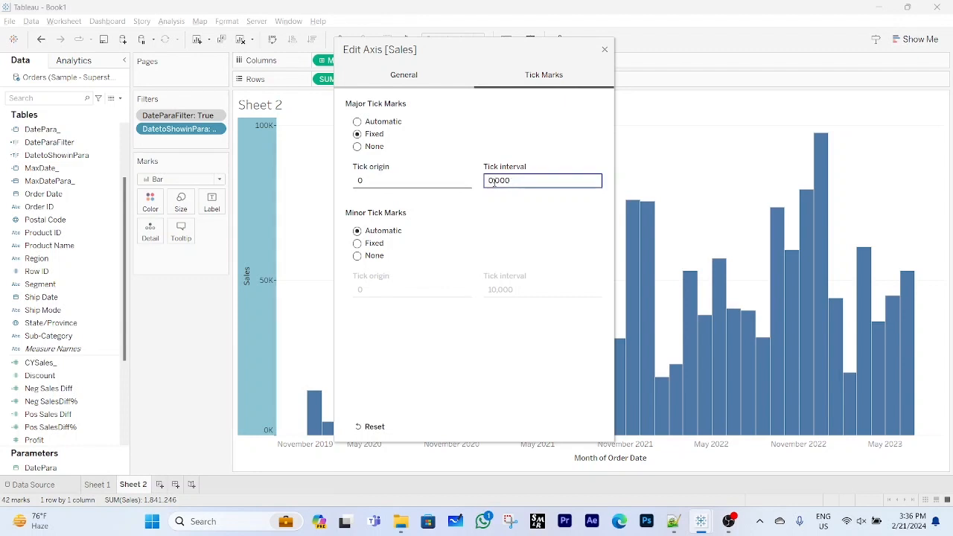
key("BackSpace")
type("25")
left_click(484, 349)
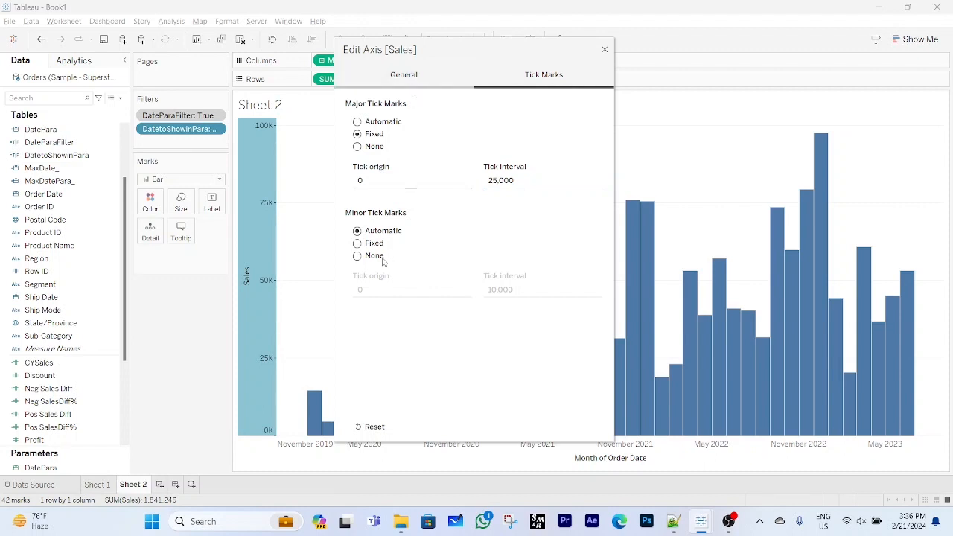
left_click(358, 245)
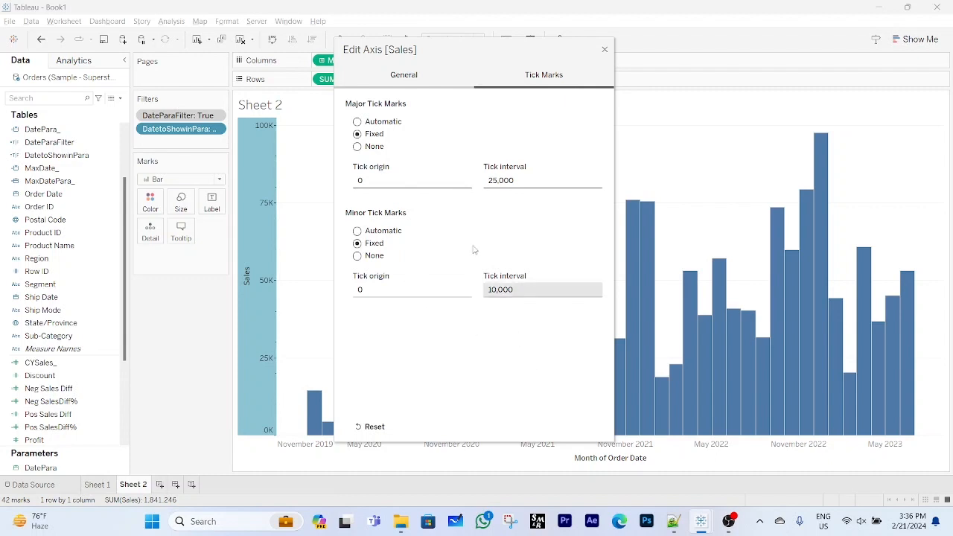
left_click(403, 75)
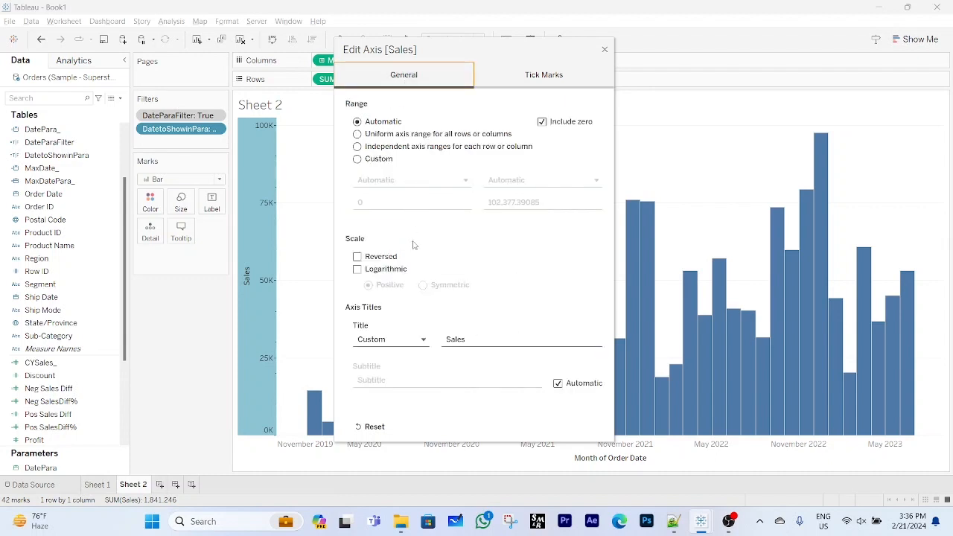
left_click(604, 50)
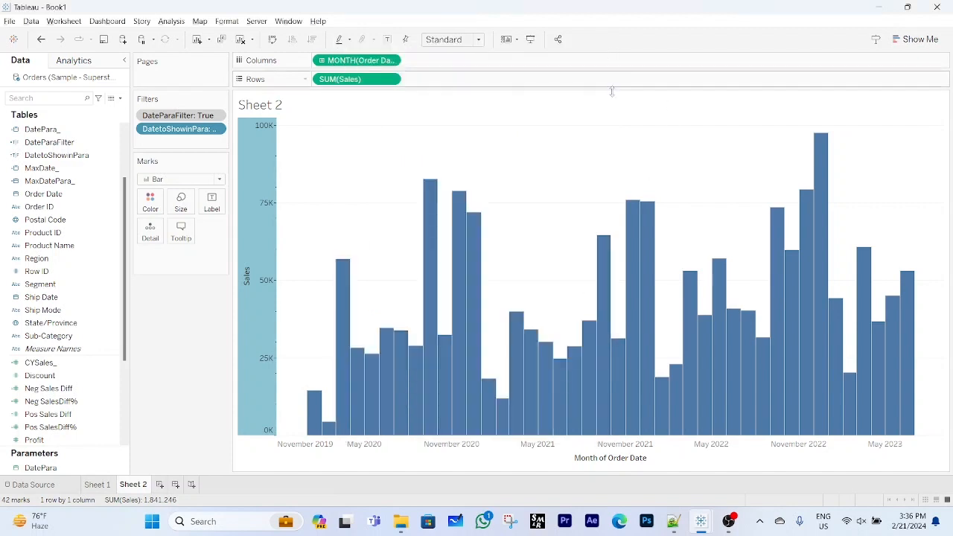
Set the Month of Order Date axis's major tick marks to a fixed interval of 3 months and turn off Show times.
right_click(536, 446)
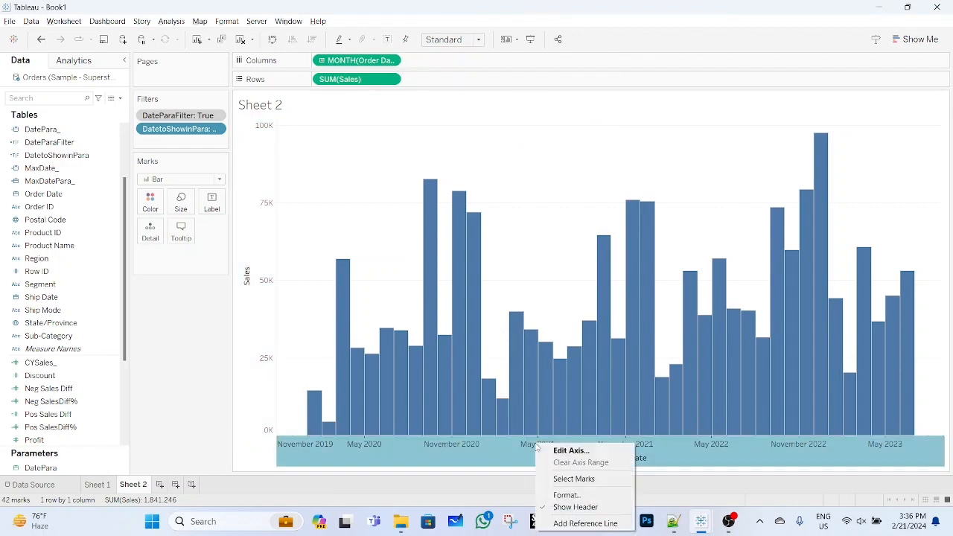
left_click(571, 451)
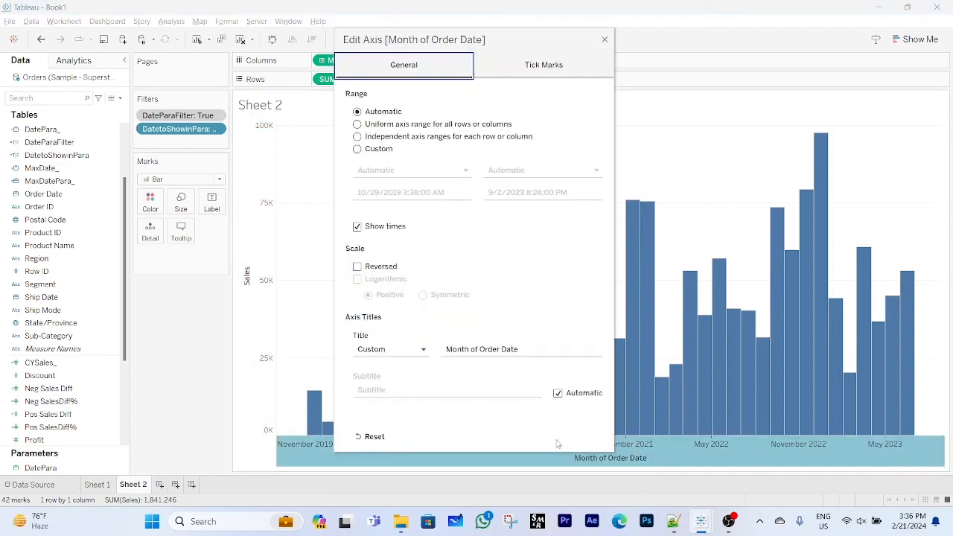
left_click(542, 66)
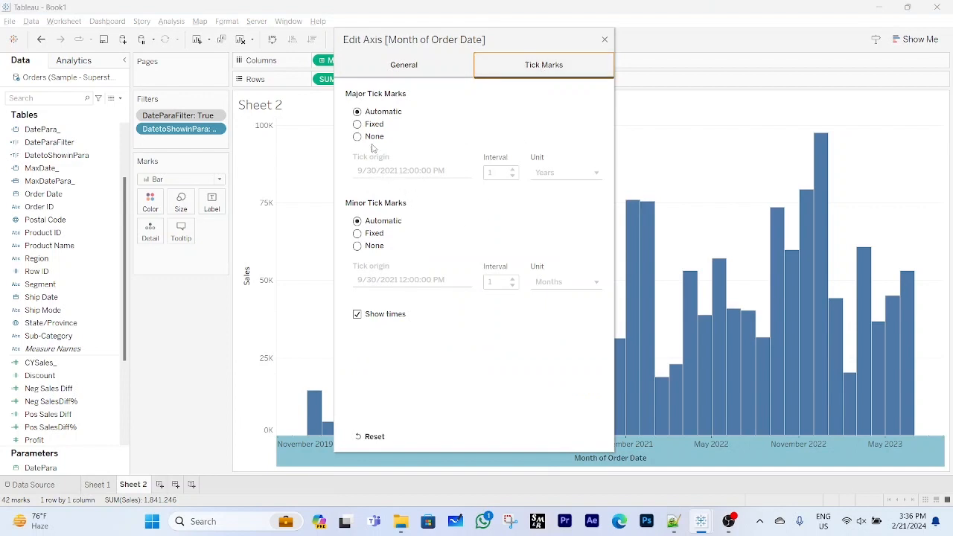
left_click(358, 125)
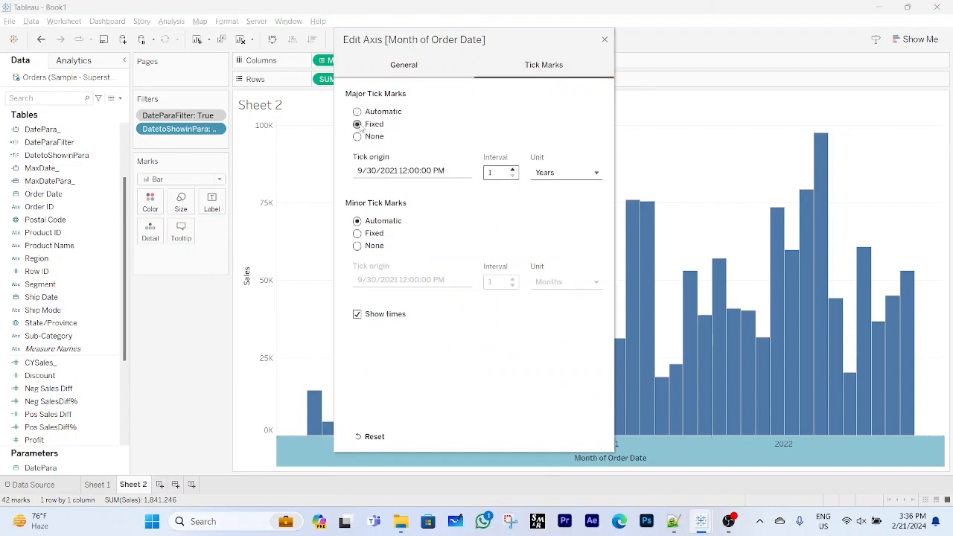
left_click(596, 177)
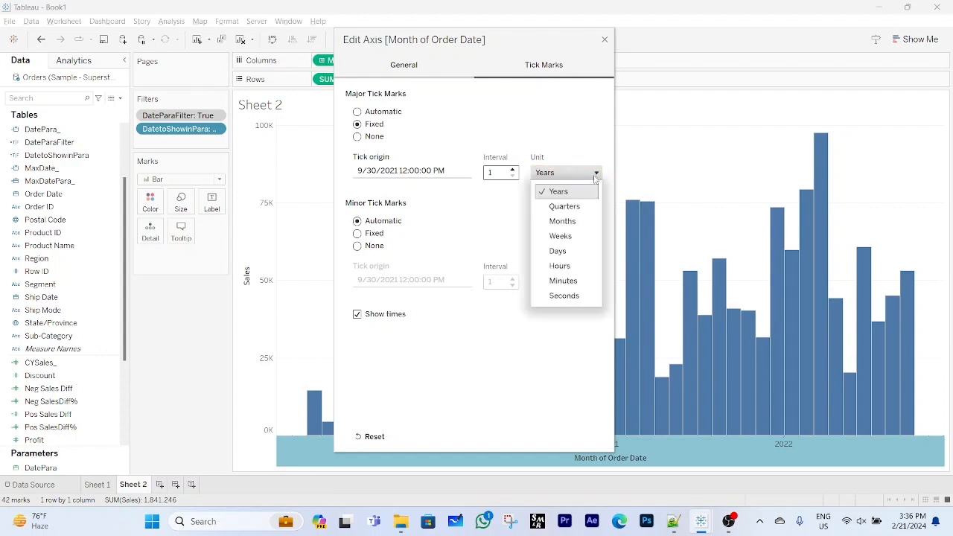
left_click(572, 221)
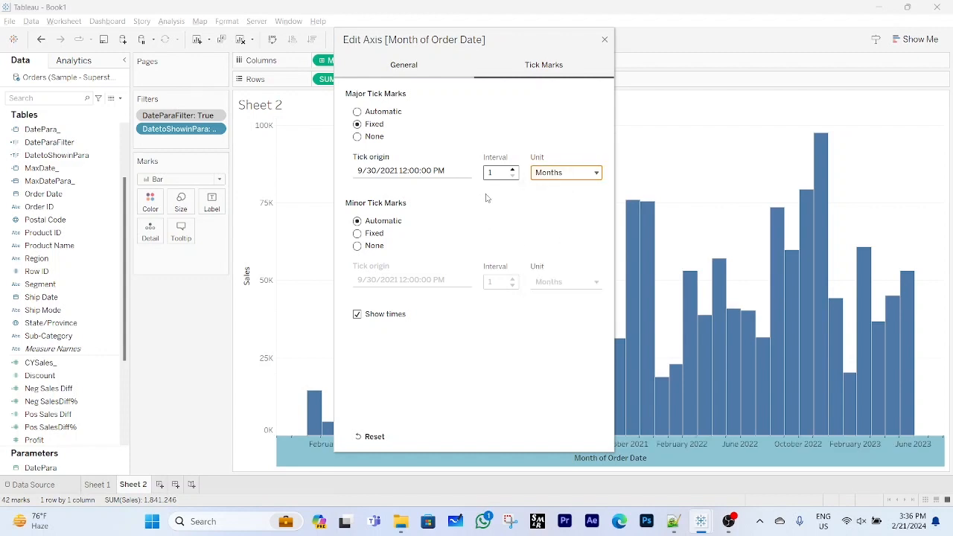
left_click(512, 170)
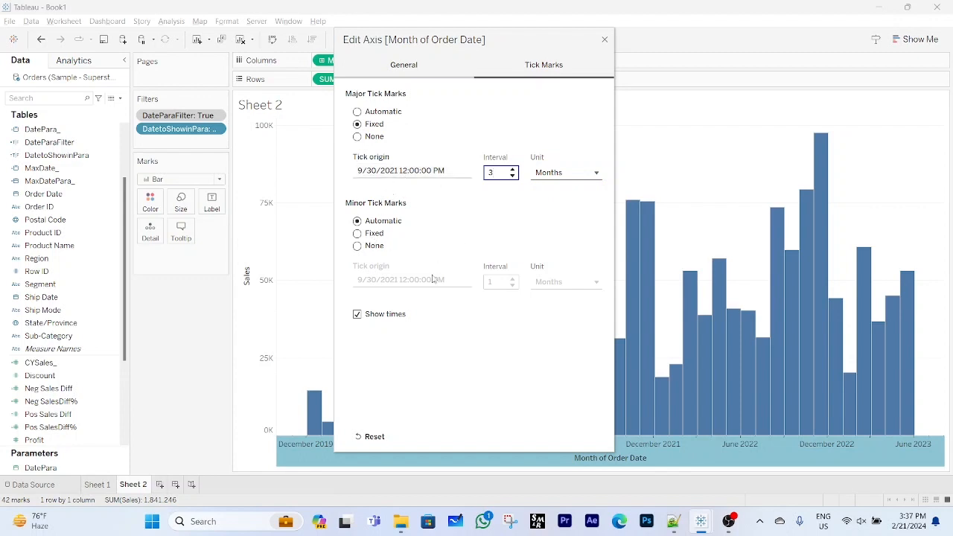
left_click(358, 316)
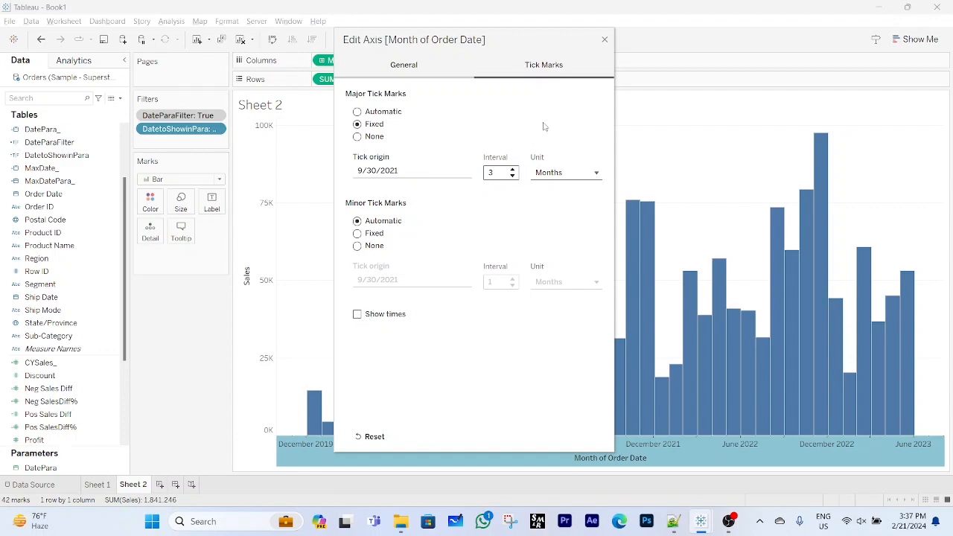
left_click(602, 40)
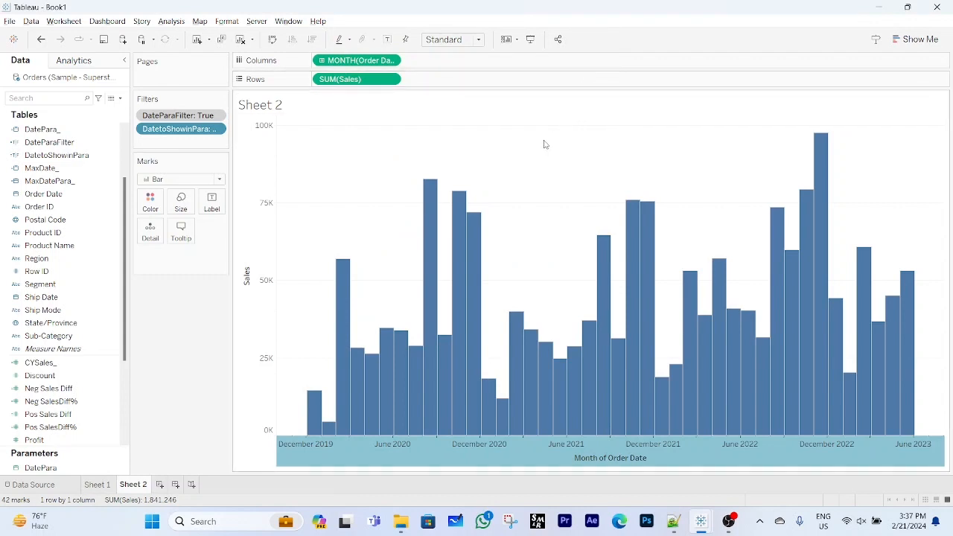
Hide the monthly bar chart's title and show the DatePara parameter control on the sheet.
right_click(286, 110)
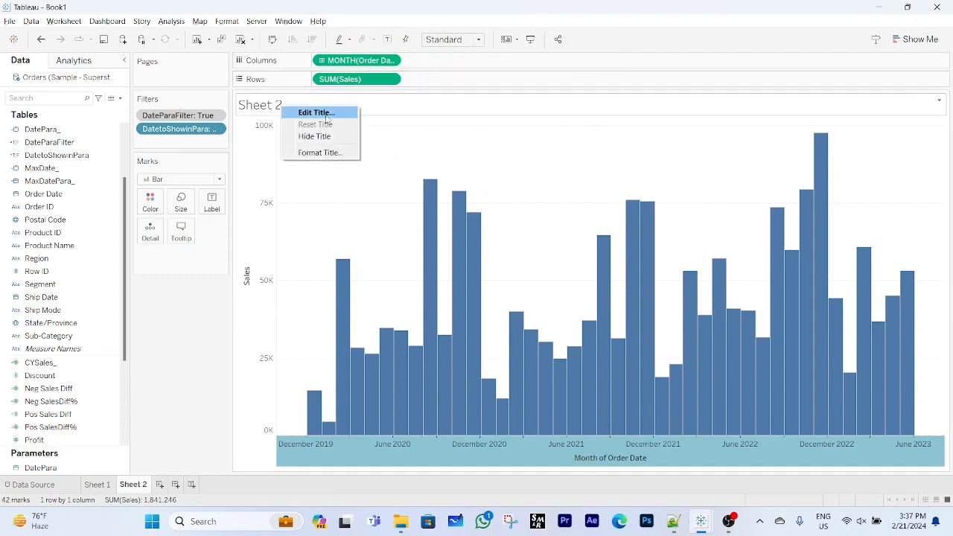
left_click(331, 141)
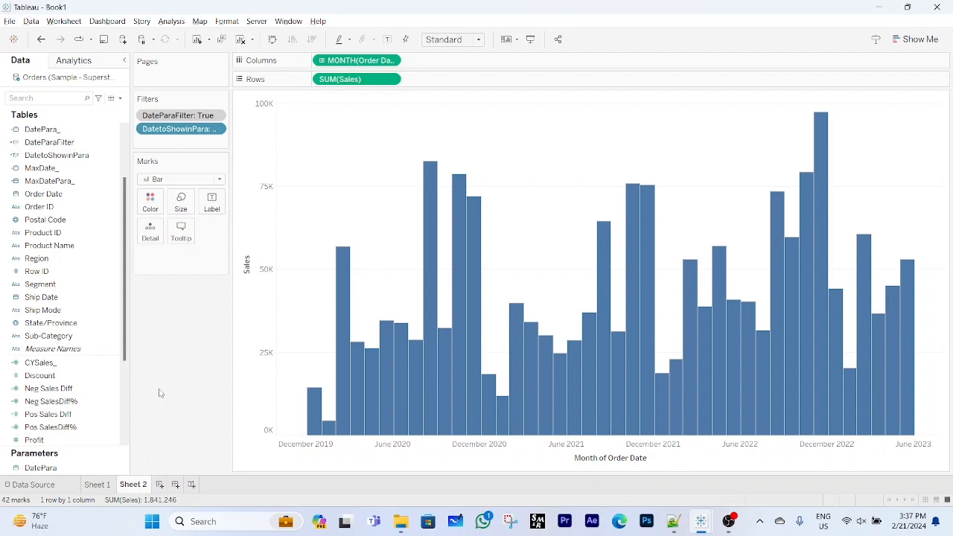
left_click(72, 468)
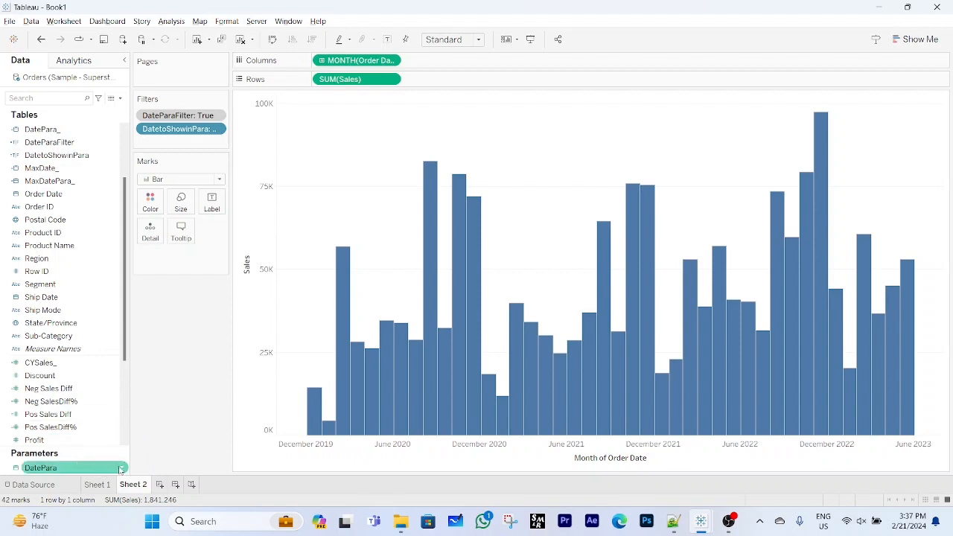
left_click(121, 467)
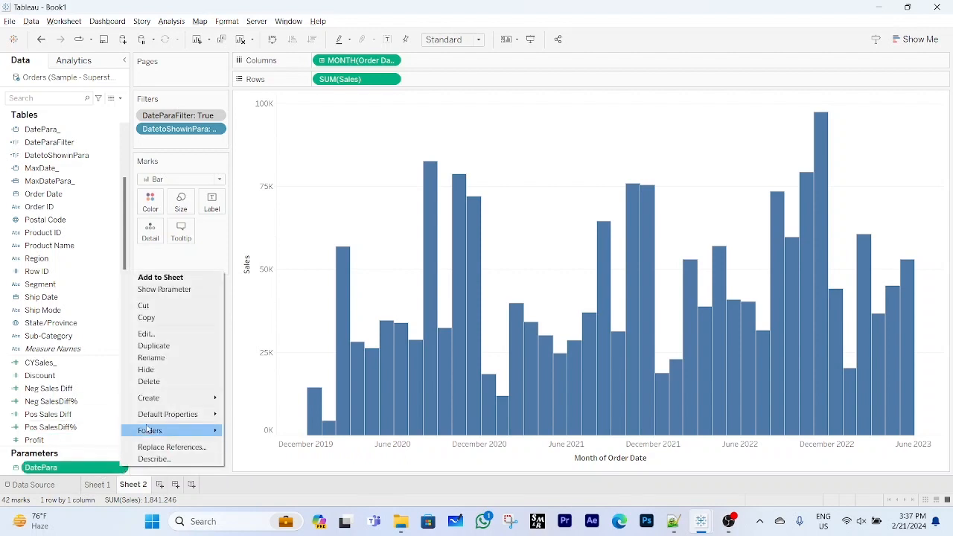
left_click(177, 291)
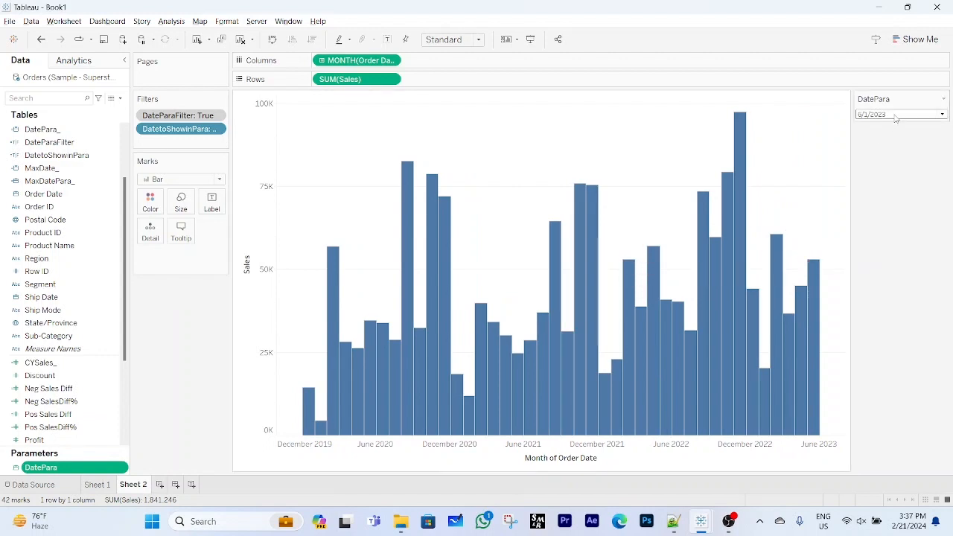
Test the DatePara parameter on the monthly bar chart with 11/1/2022 and set it to 6/1/2022.
left_click(896, 115)
left_click(879, 292)
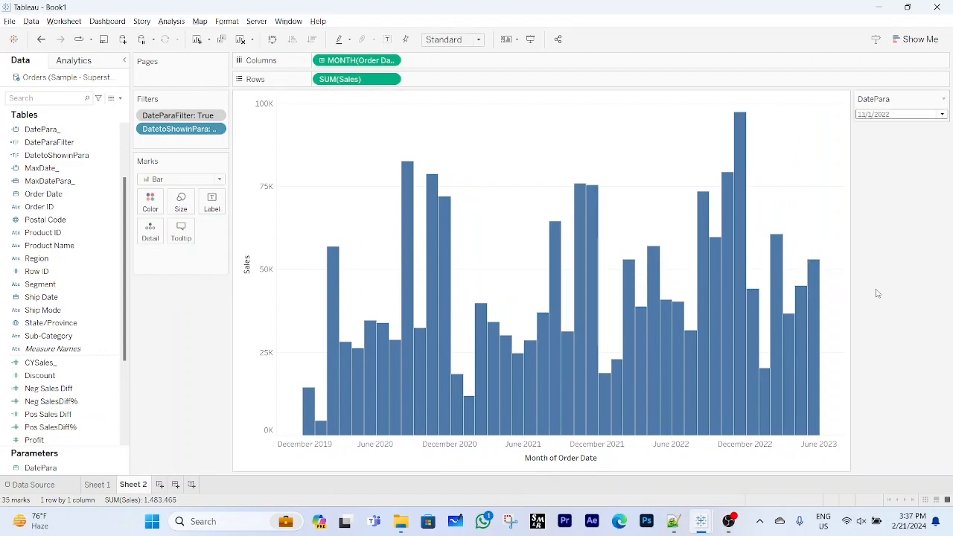
left_click(903, 116)
left_click(879, 239)
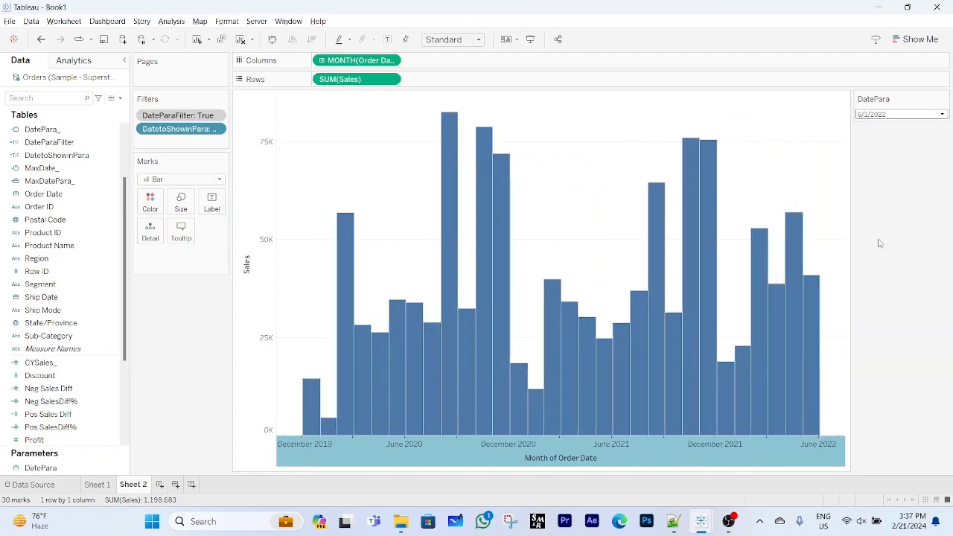
Examine the month and sales tooltips of individual bars across the monthly chart, including the tallest bars.
mouse_move(343, 394)
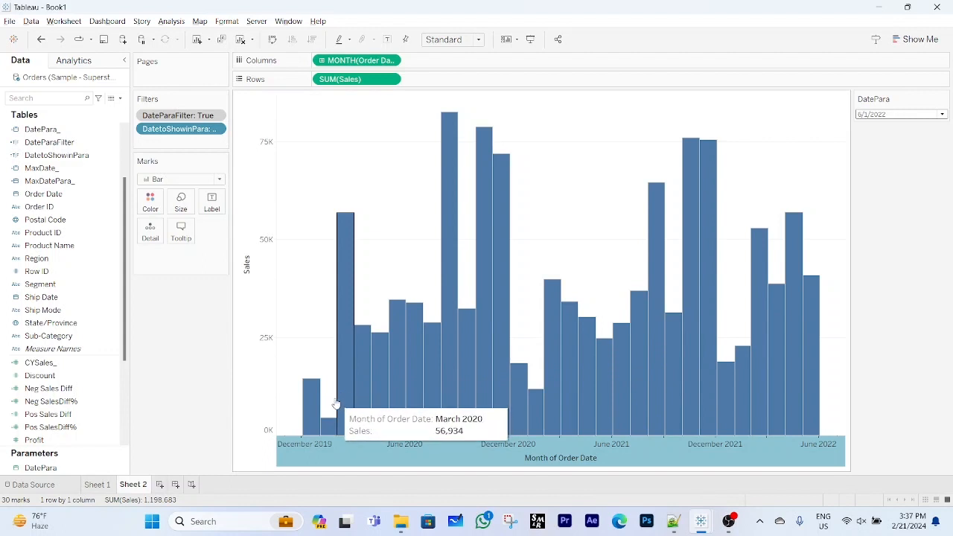
mouse_move(447, 233)
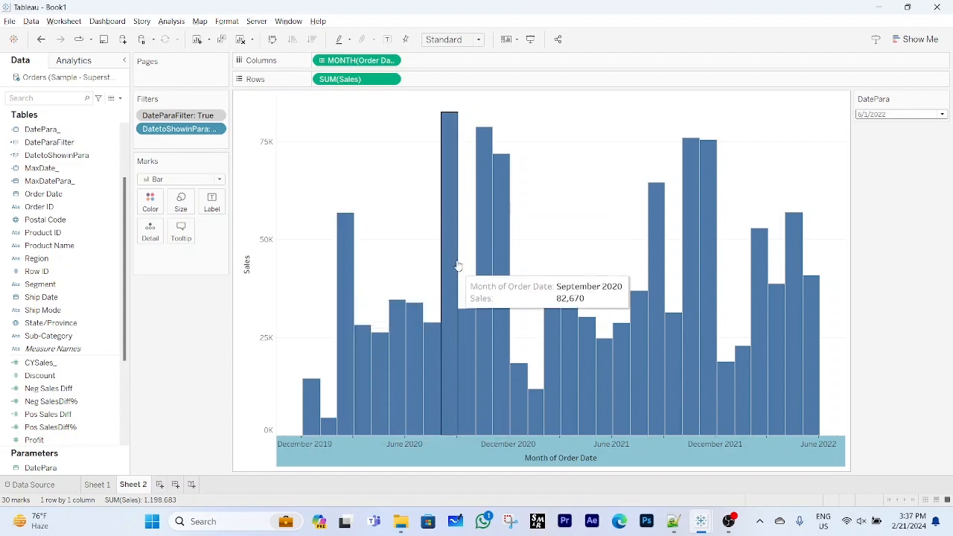
mouse_move(694, 296)
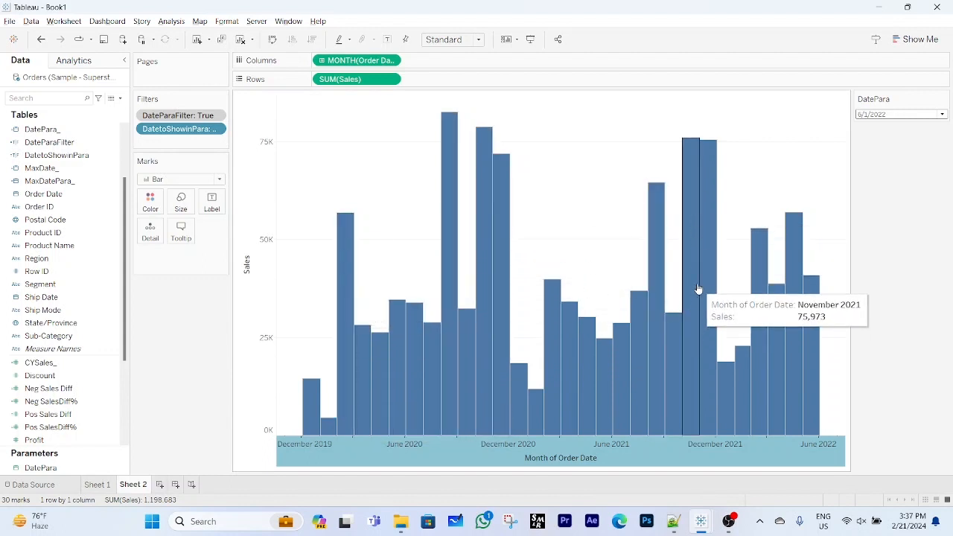
mouse_move(492, 251)
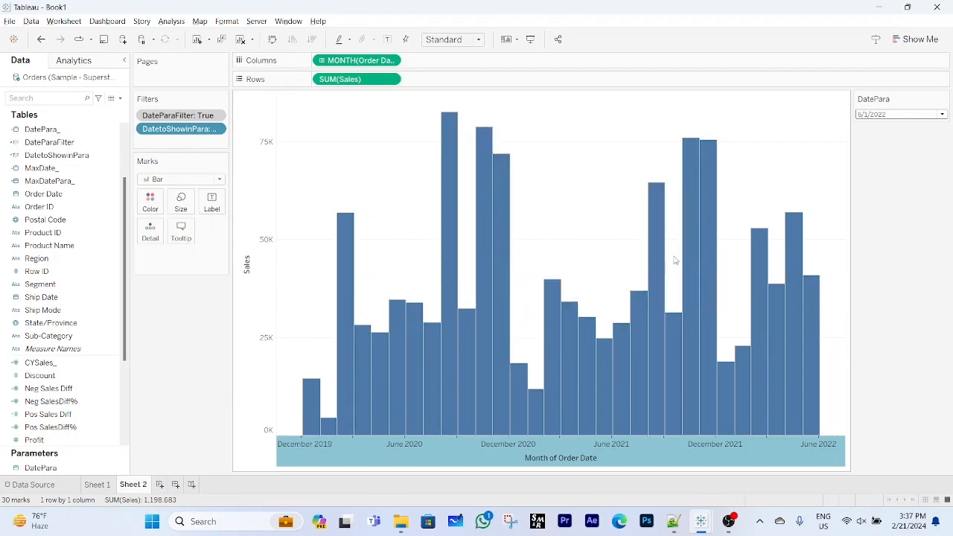
mouse_move(450, 197)
mouse_move(691, 219)
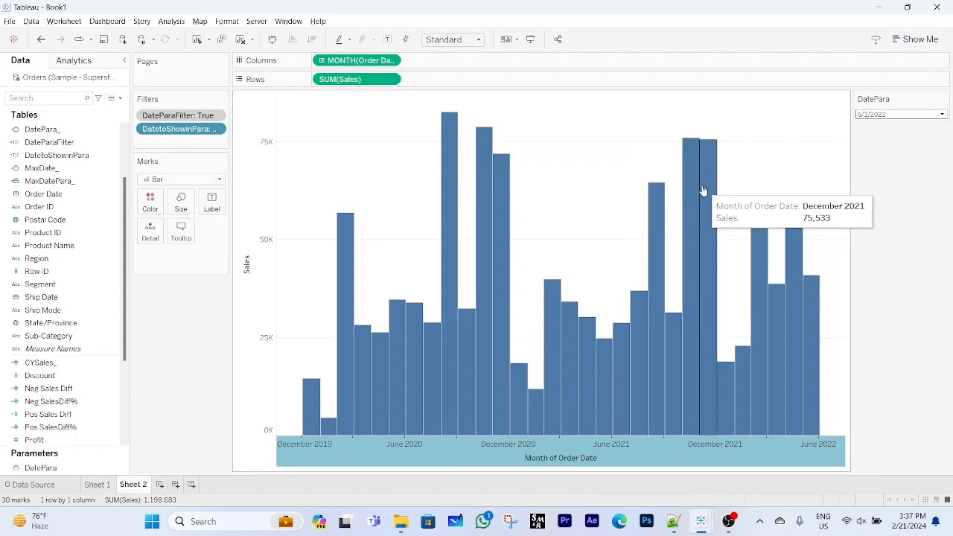
mouse_move(696, 252)
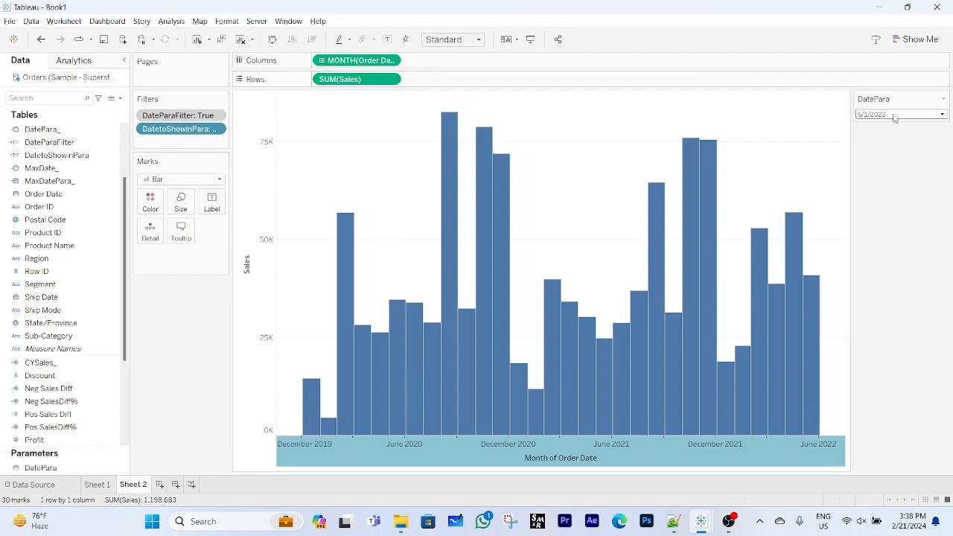
mouse_move(807, 320)
Create a calculated field named colorMaxSales.
left_click(121, 102)
left_click(89, 108)
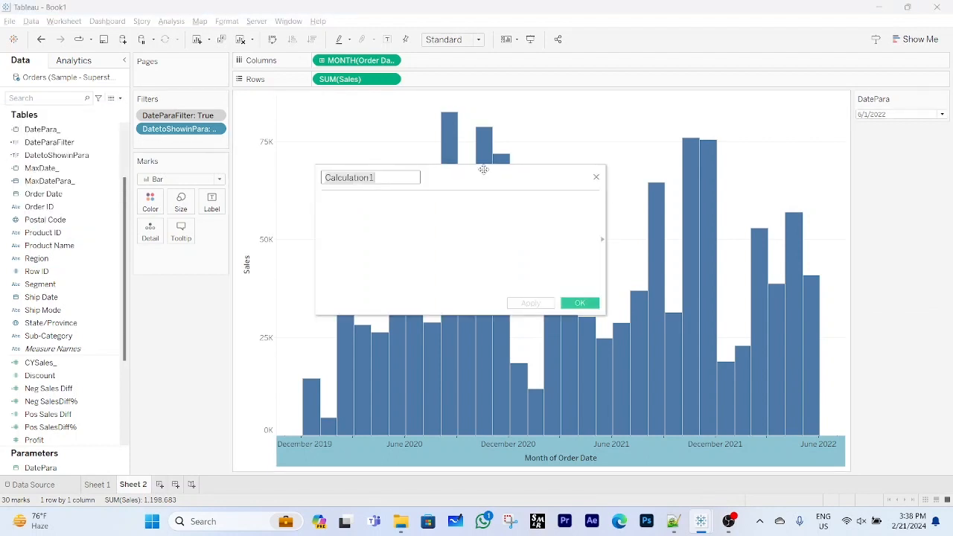
type("colorMaxSales")
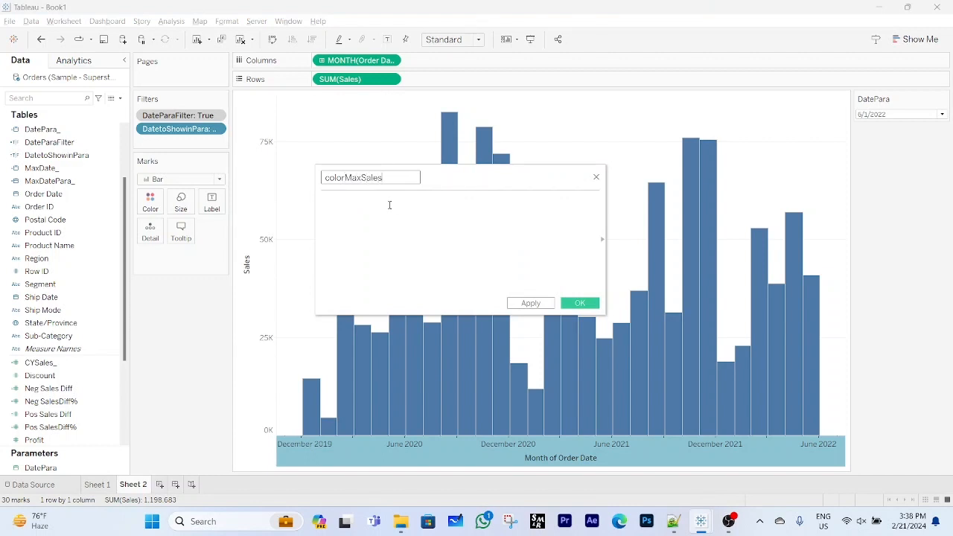
left_click(389, 205)
Begin the colorMaxSales formula with the condition IF DATETRUNC('month',[Order Date])=[CurrentMonth_].
type("IF")
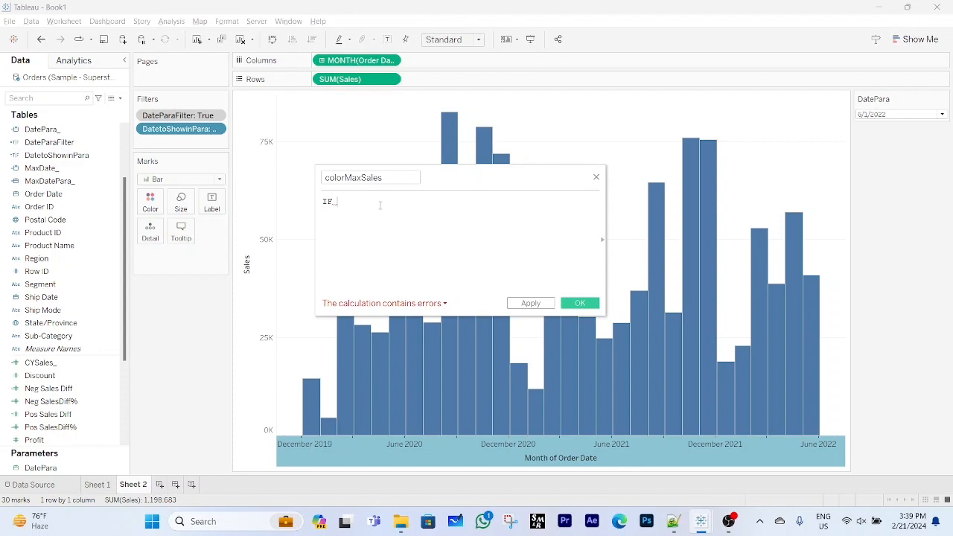
type(" da")
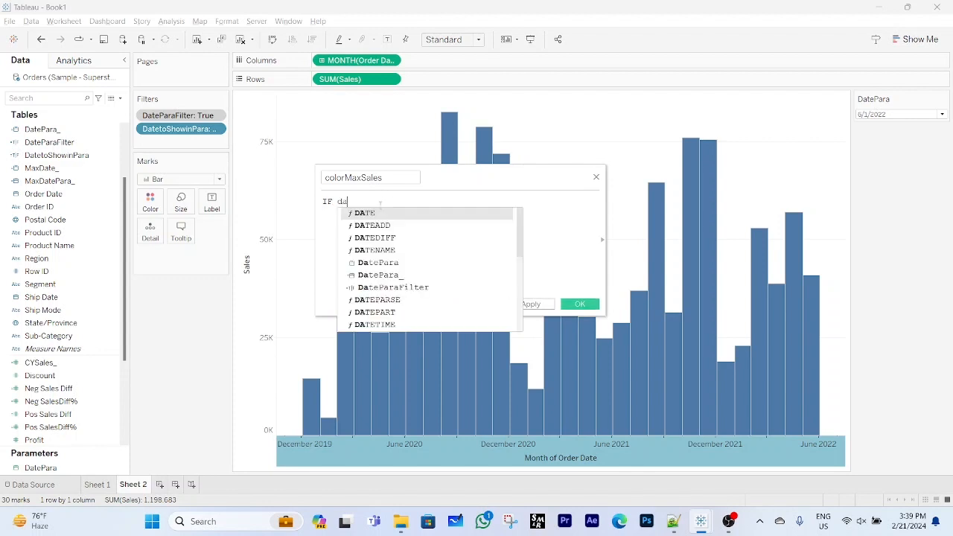
type("tetr")
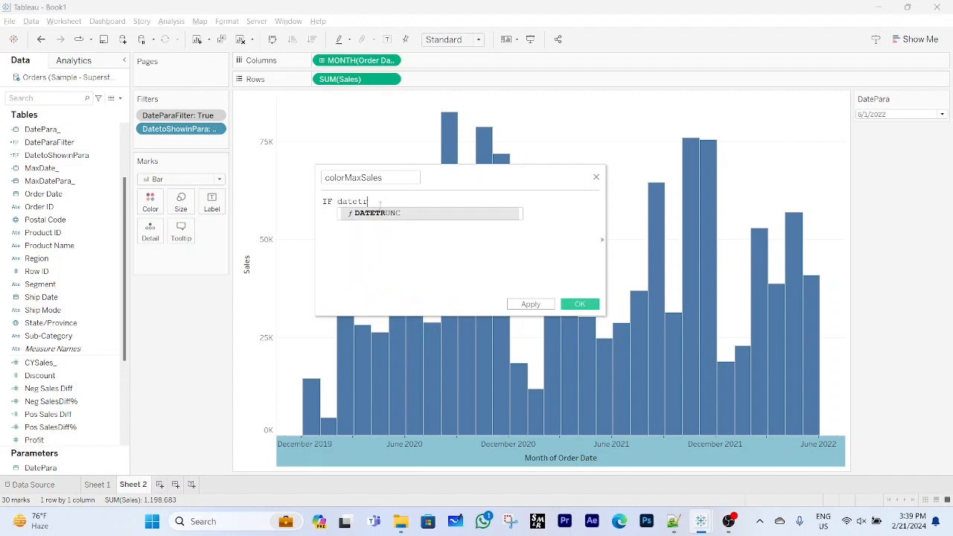
key("Return")
type("'month")
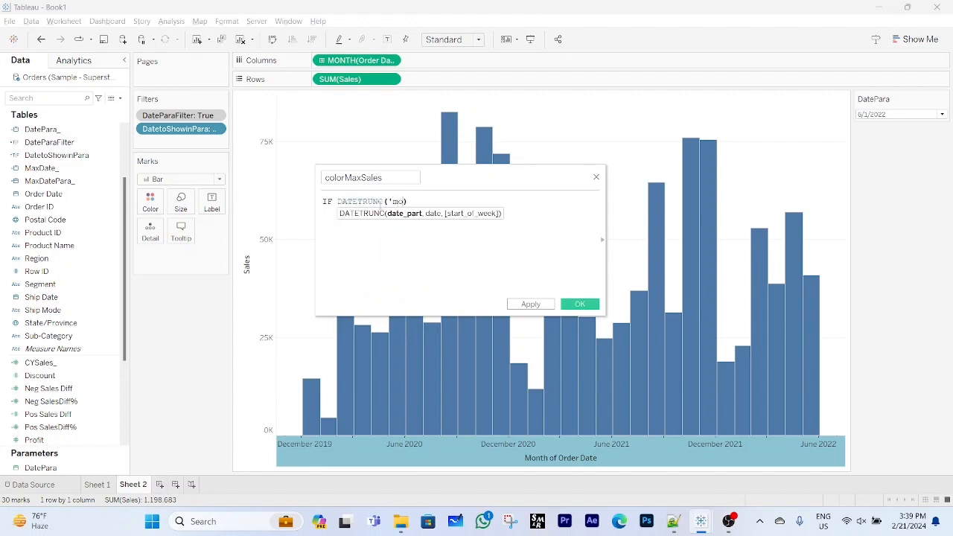
type("',ord")
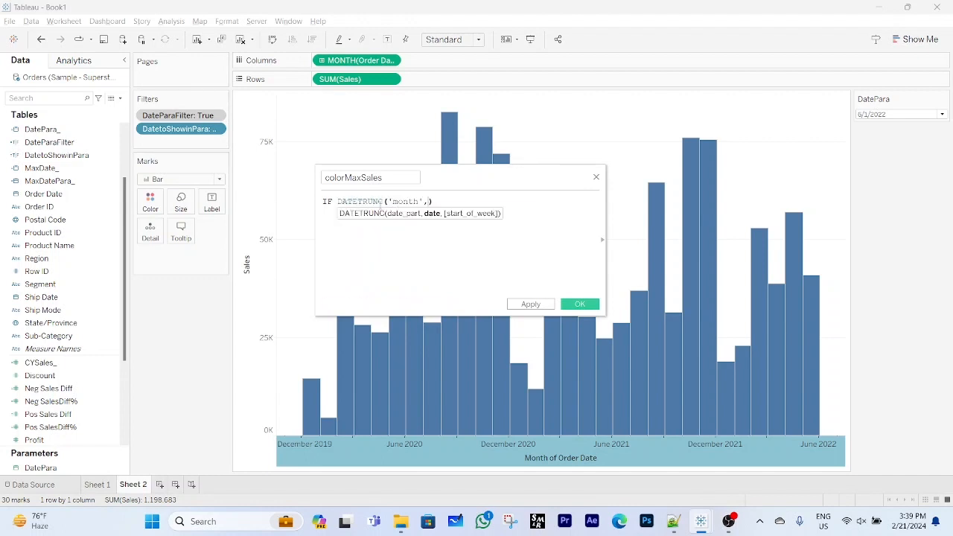
key("Return")
key("Right")
type("=")
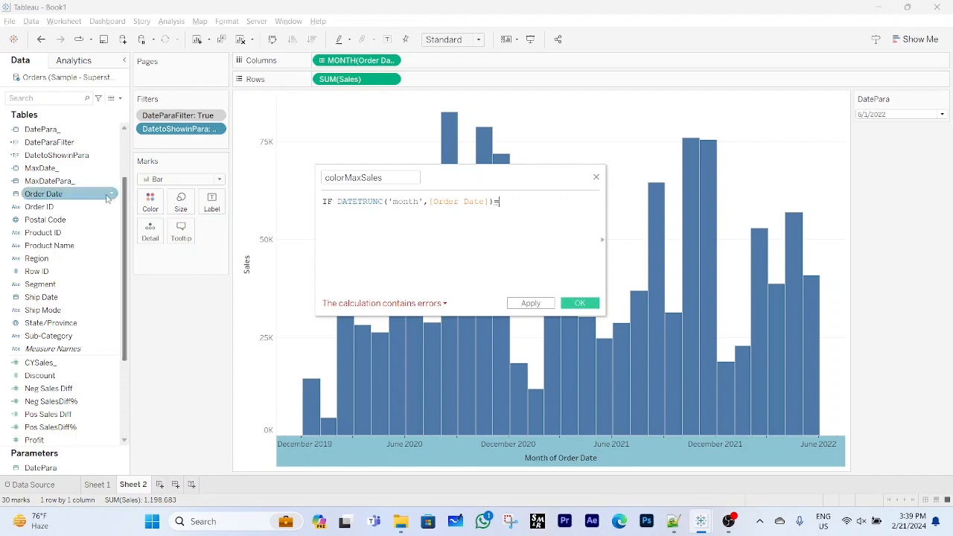
scroll(106, 198, "up", 2)
left_click_drag(58, 168, 557, 229)
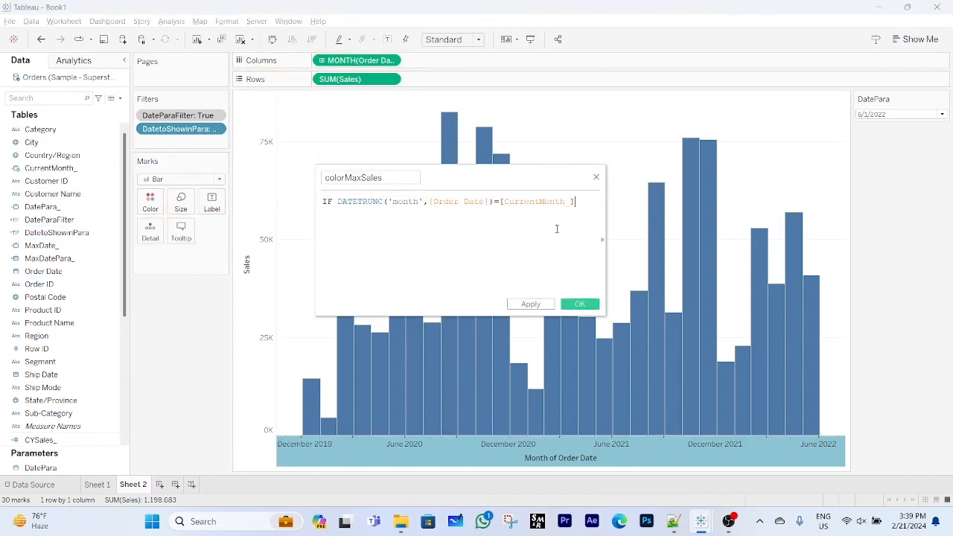
Complete the condition in the colorMaxSales formula with THEN [Sales] END.
type("the")
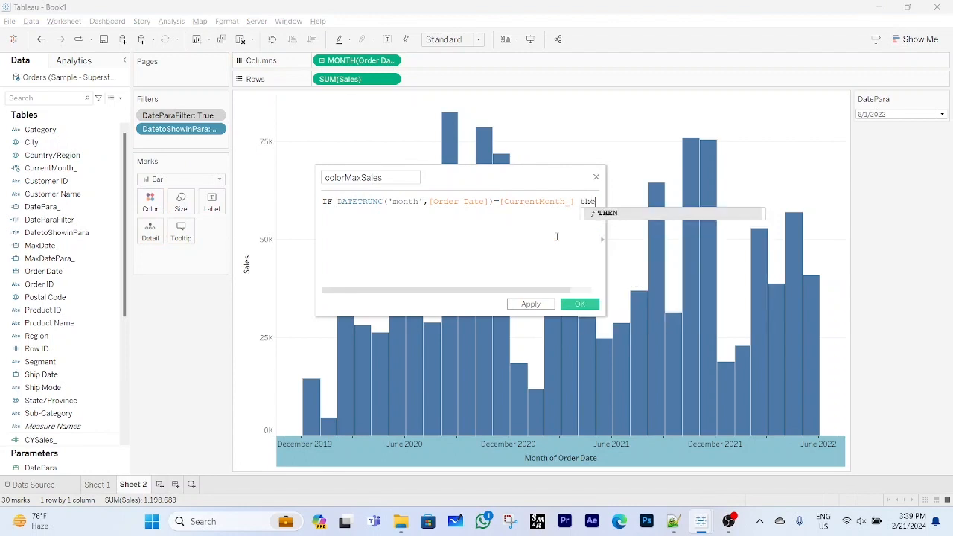
key("Return")
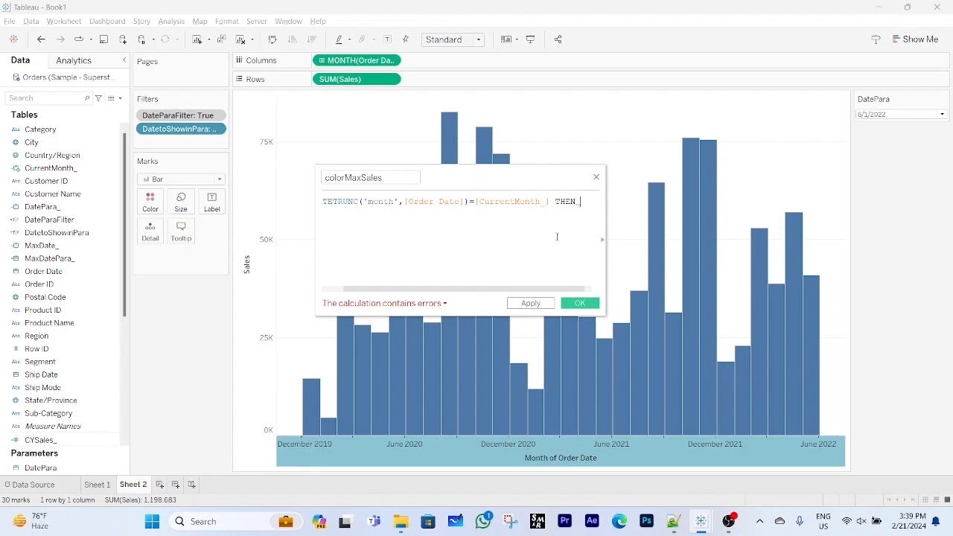
type("sale")
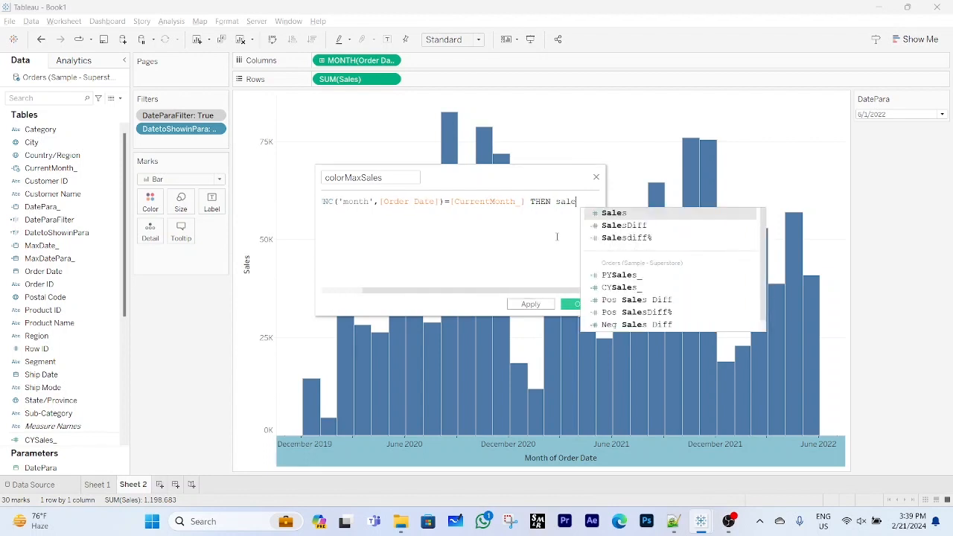
key("Return")
type("end")
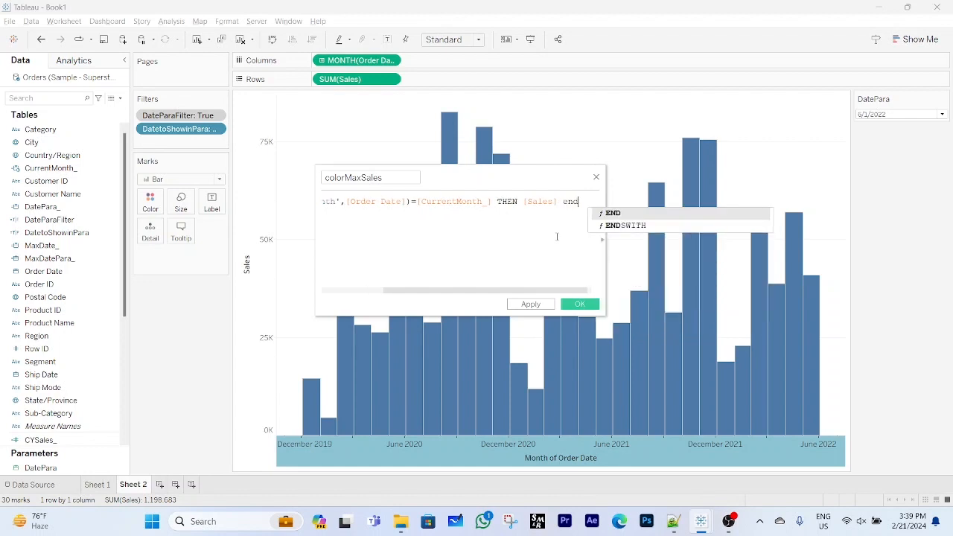
key("Return")
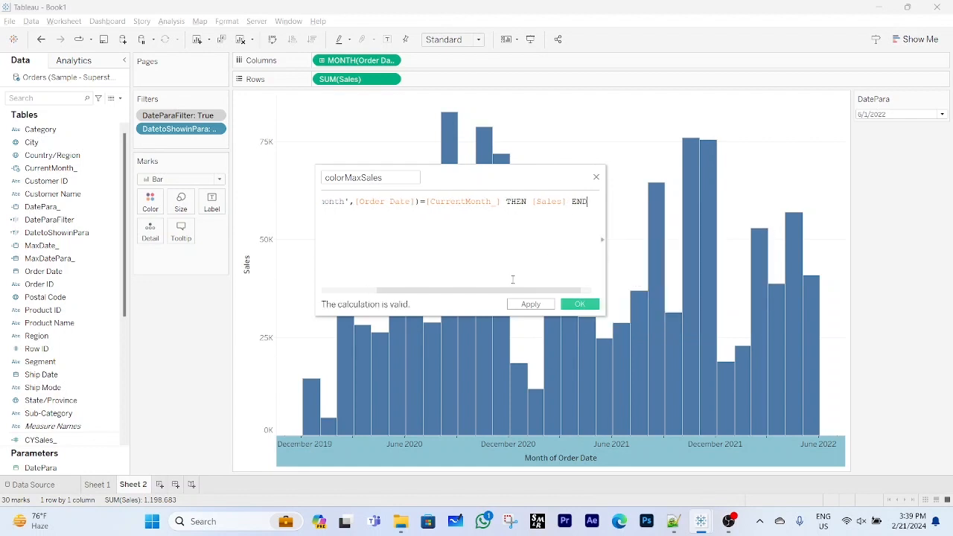
Wrap the whole colorMaxSales IF expression in SUM( ) and save the calculated field.
left_click_drag(505, 291, 450, 291)
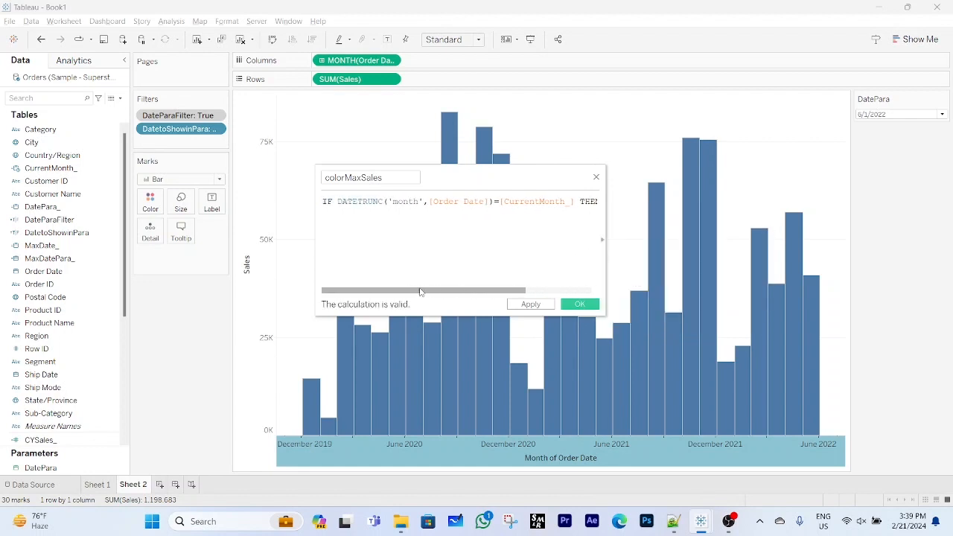
left_click(323, 202)
type("sum")
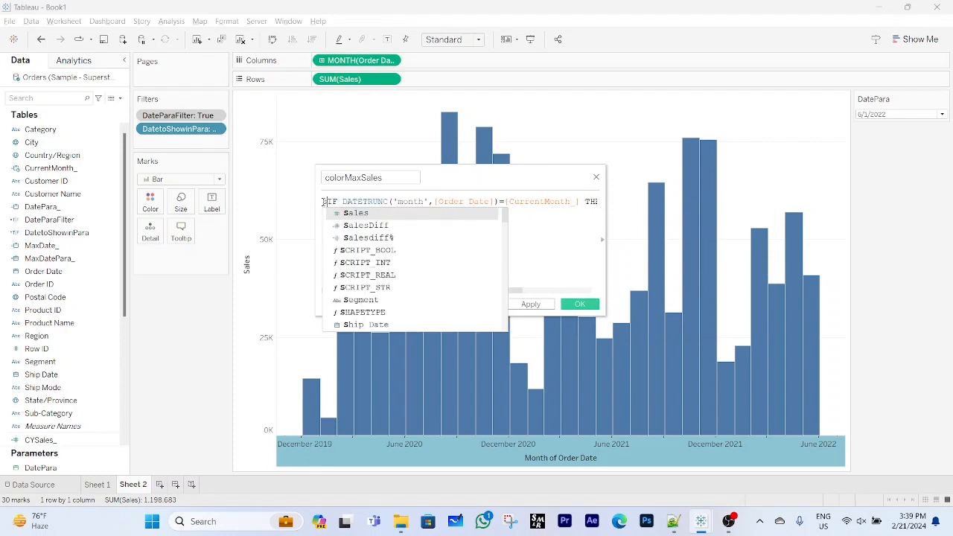
type("(")
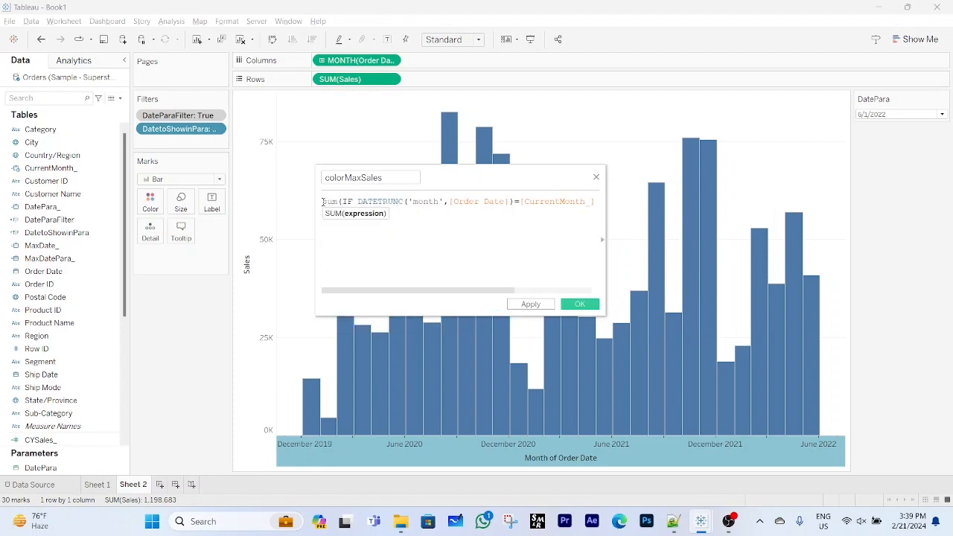
left_click_drag(436, 291, 513, 291)
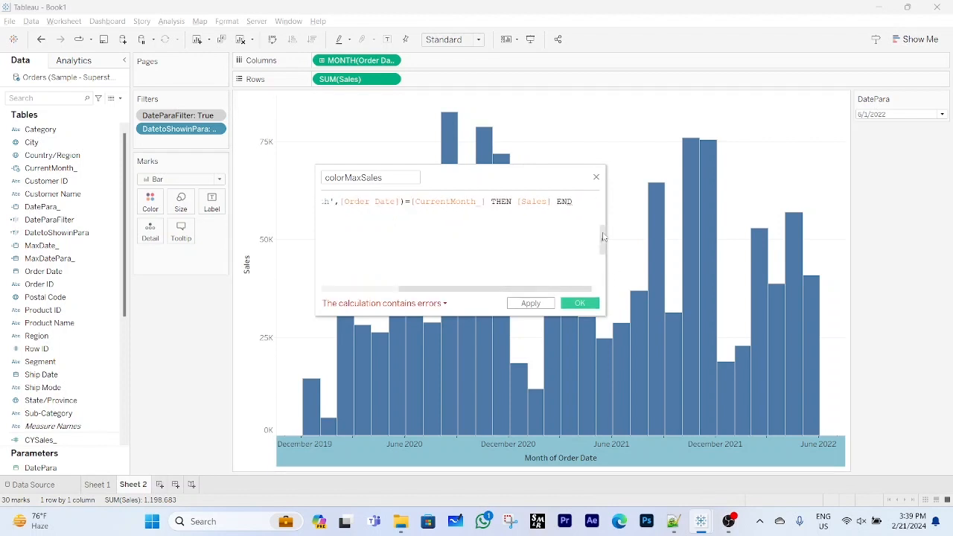
left_click(577, 204)
type(")")
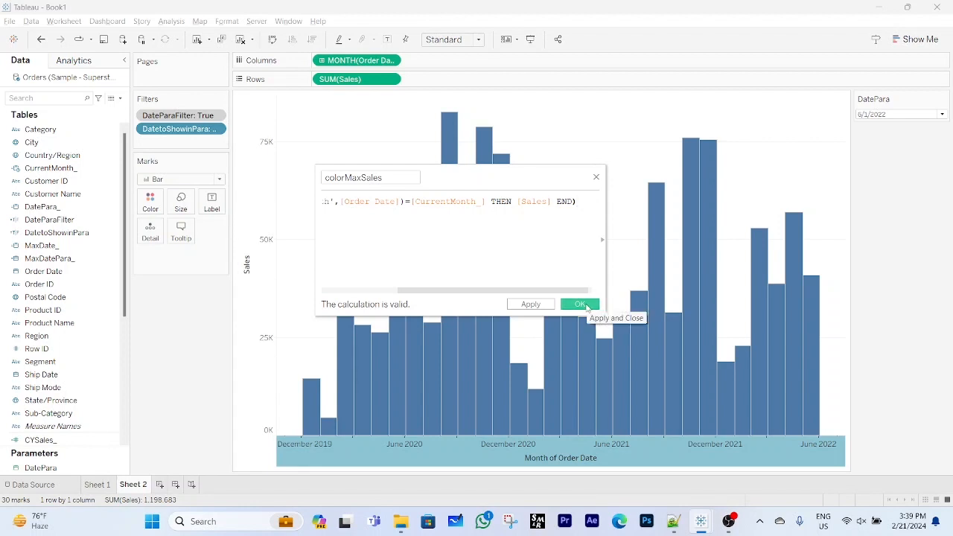
left_click(580, 305)
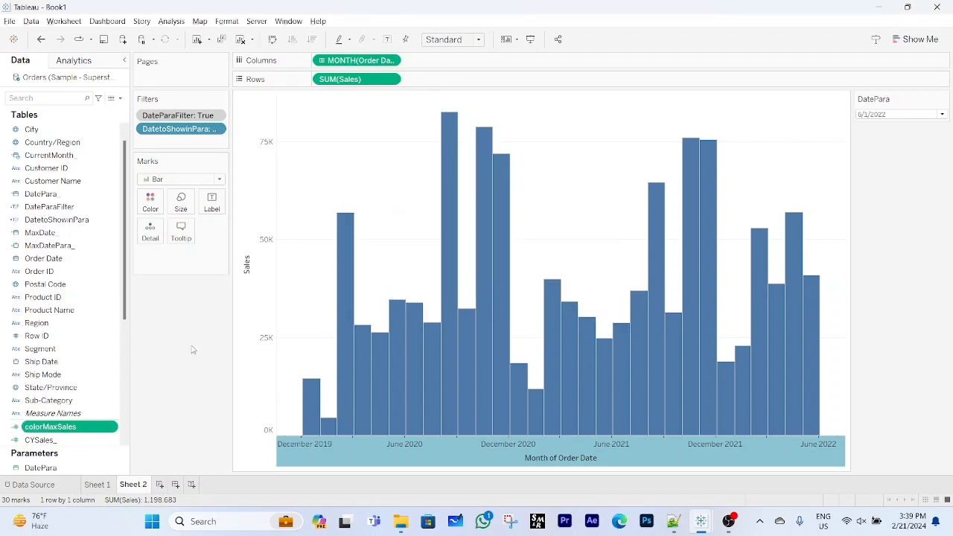
Color the monthly sales bars by colorMaxSales and set the DatePara parameter to 12/1/2023.
left_click_drag(56, 432, 153, 210)
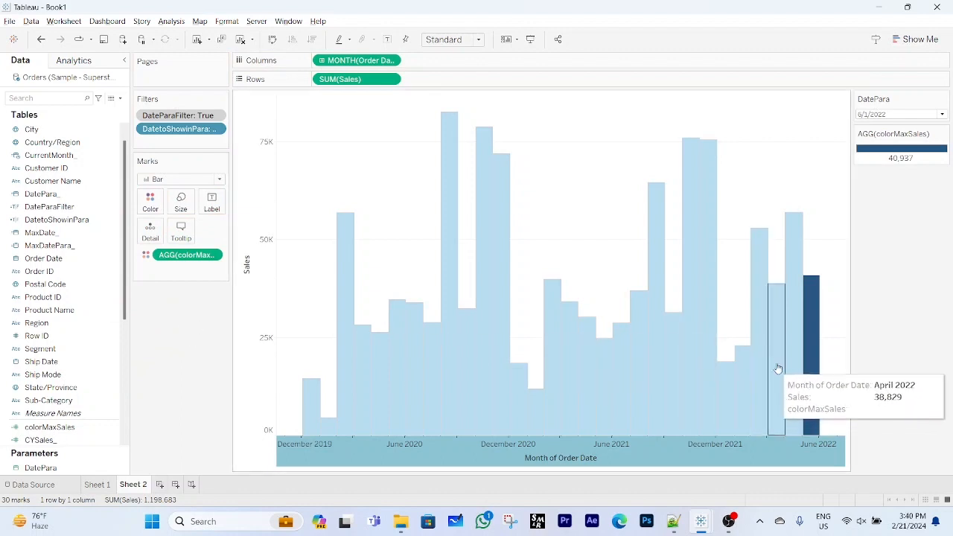
mouse_move(816, 372)
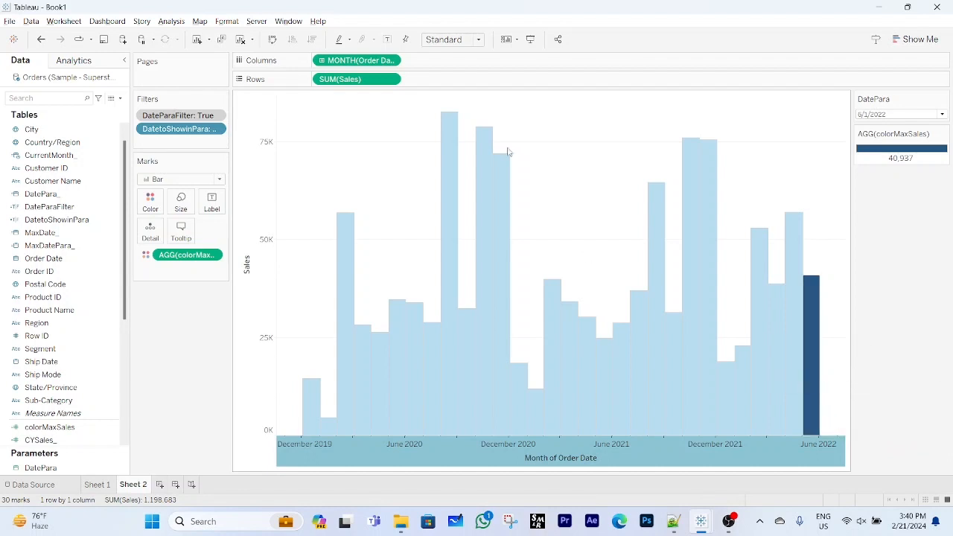
left_click(898, 120)
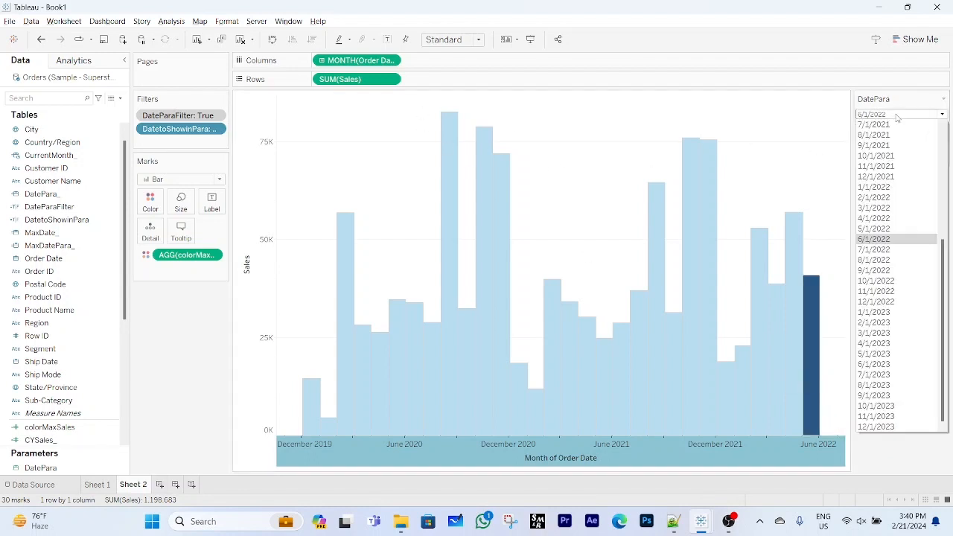
left_click(881, 325)
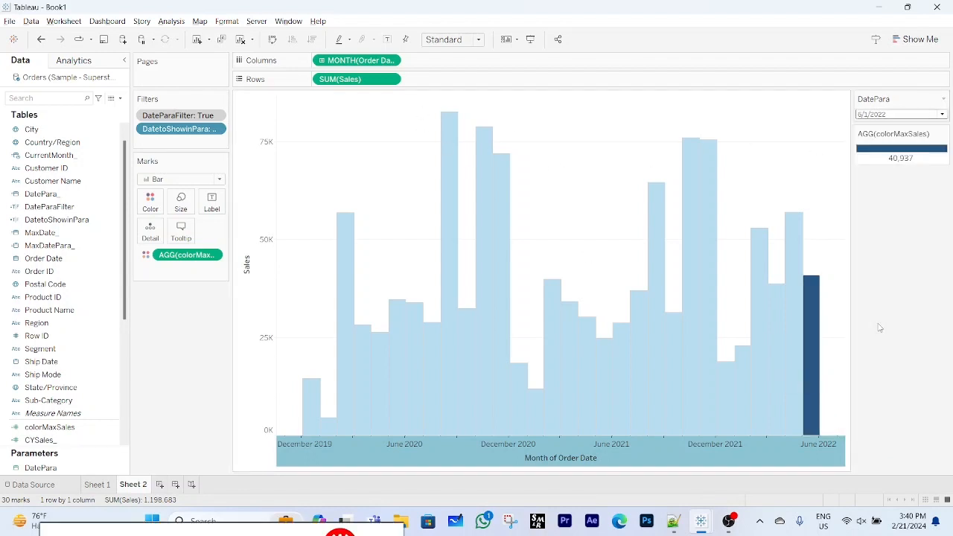
left_click(895, 117)
left_click(892, 427)
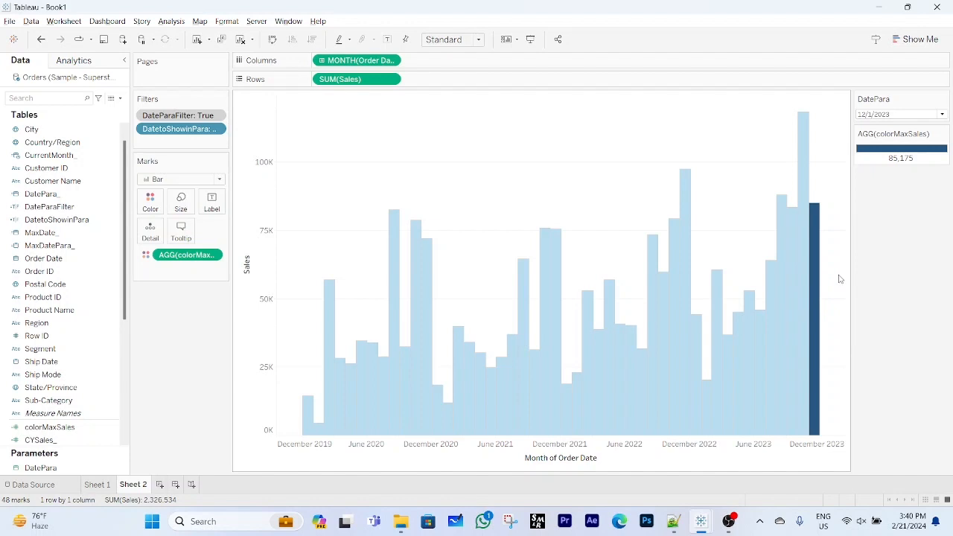
mouse_move(818, 239)
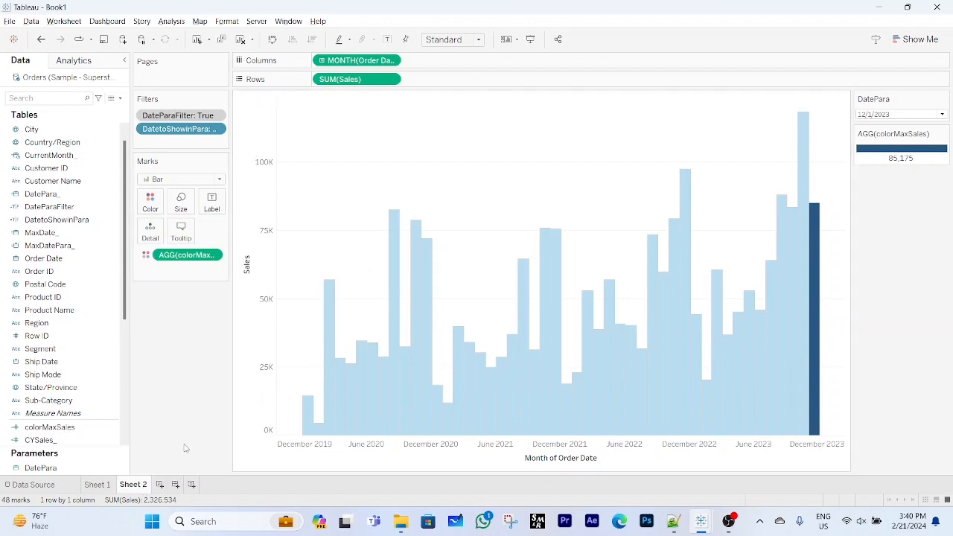
Duplicate the Sheet 2 worksheet and rename the copy as Sheet 3.
right_click(140, 488)
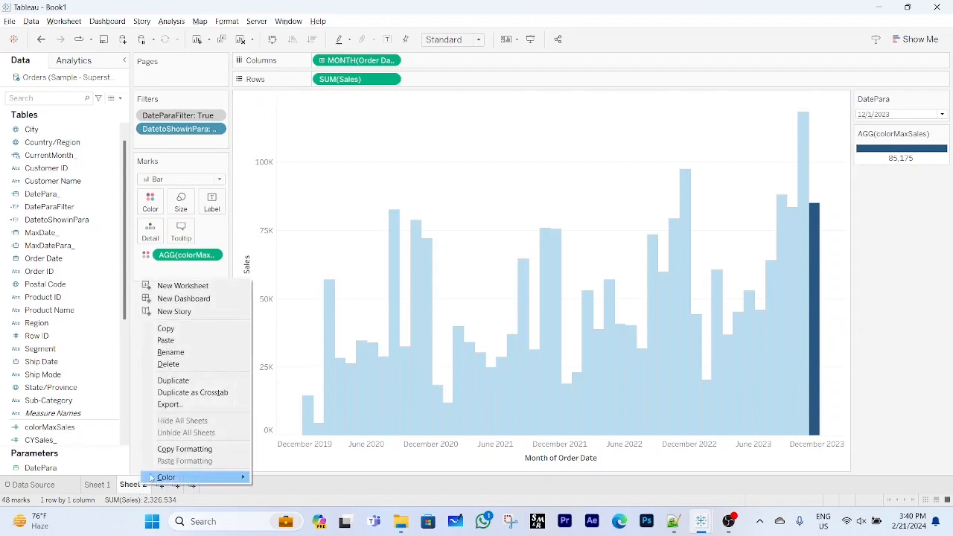
left_click(181, 382)
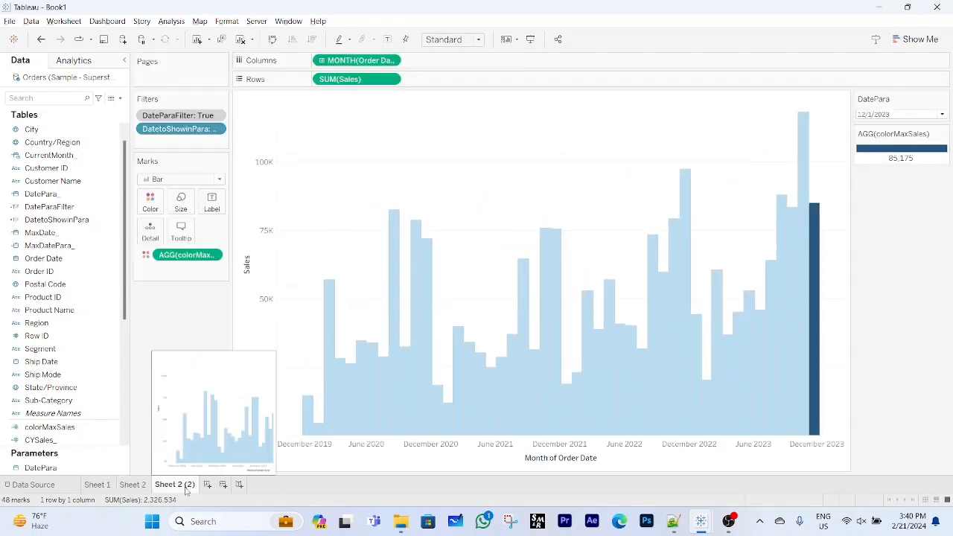
right_click(185, 489)
left_click(226, 358)
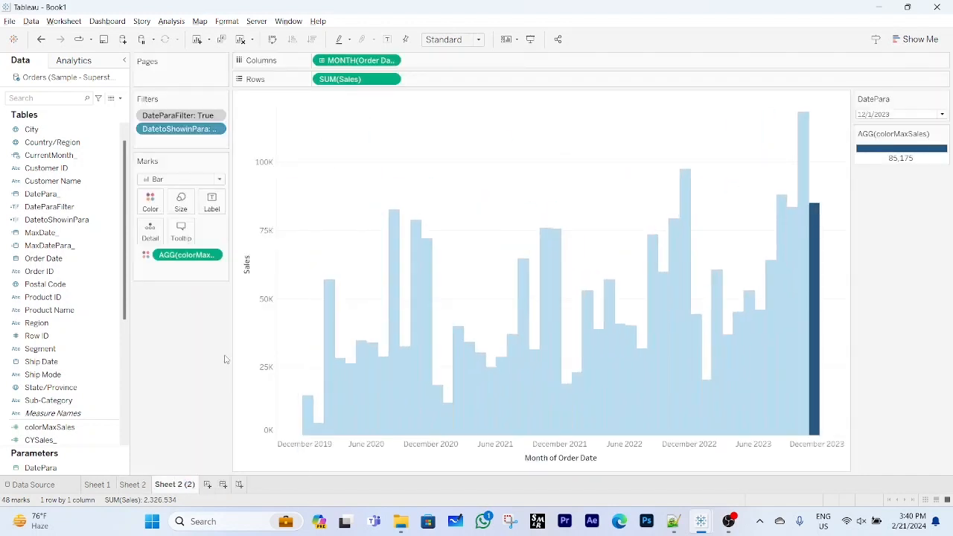
key("End")
key("BackSpace")
key("BackSpace")
key("BackSpace")
key("BackSpace")
type("3")
key("Left")
key("BackSpace")
key("Return")
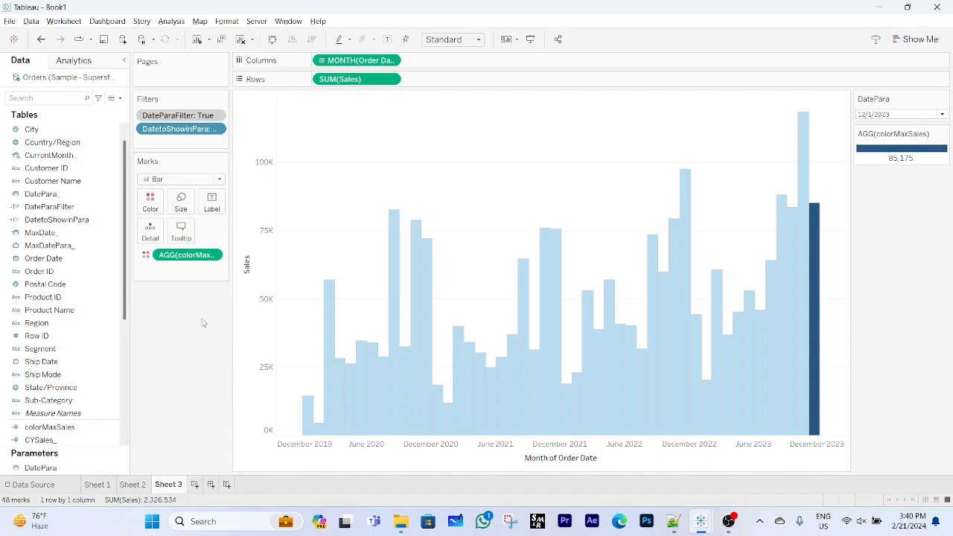
Remove colorMaxSales from the Sheet 3 bar colors and create a calculated field named Geen or Red Sales.
left_click_drag(192, 257, 48, 368)
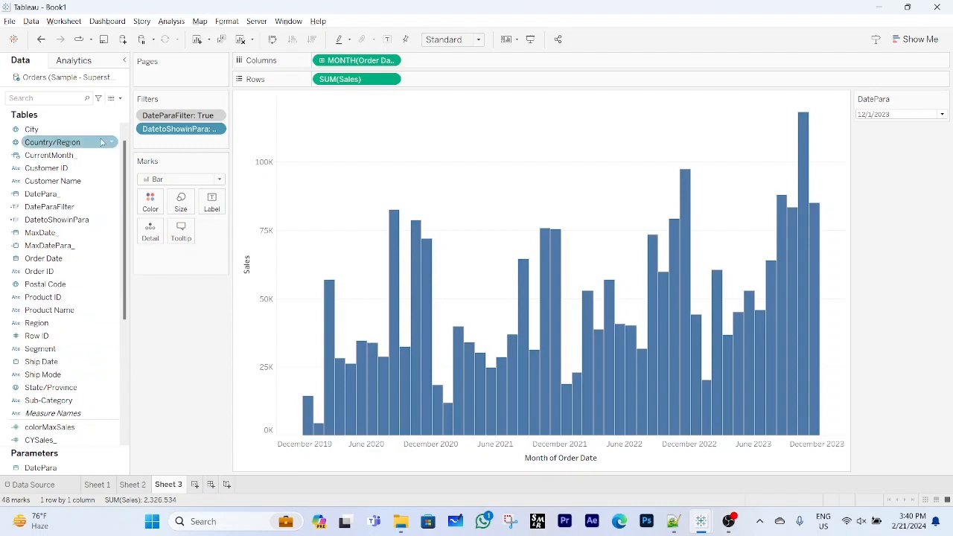
left_click(120, 99)
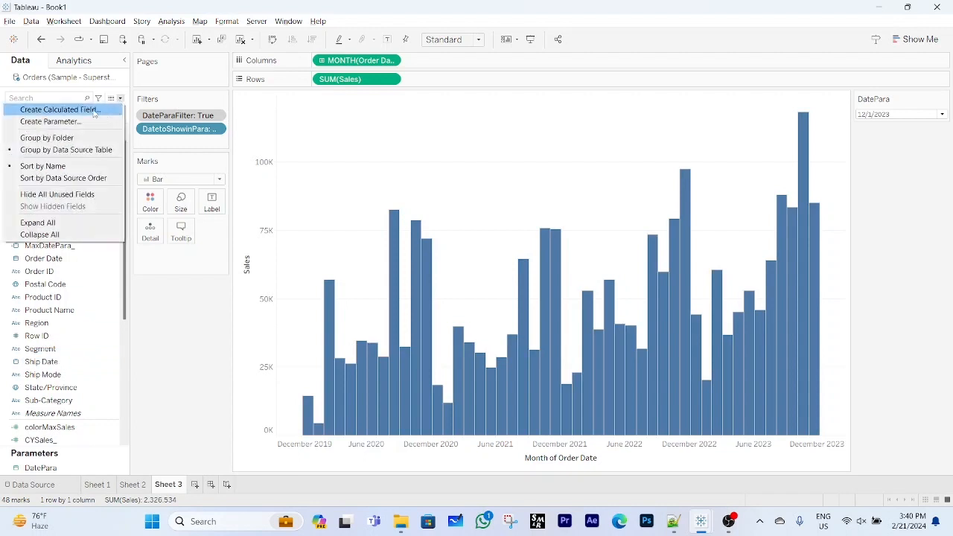
left_click(95, 110)
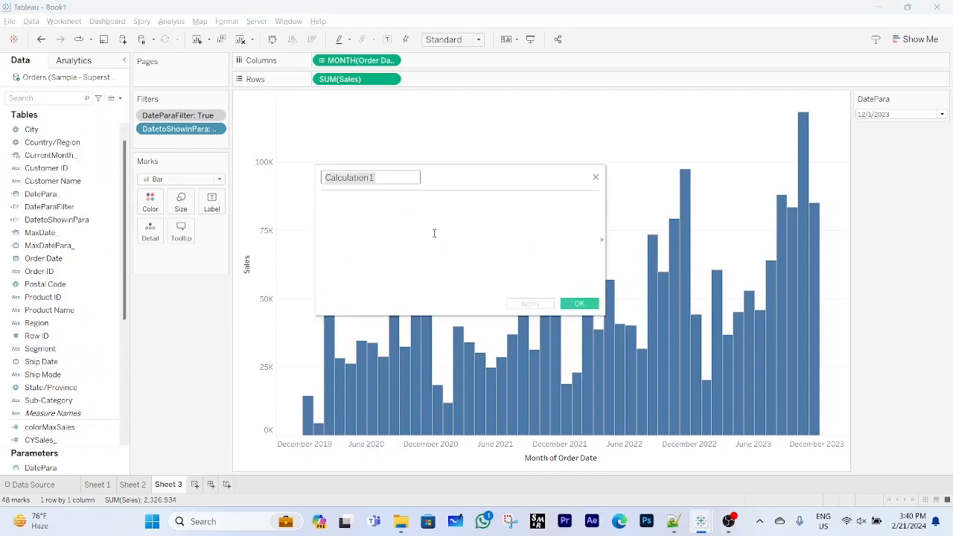
type("Geen")
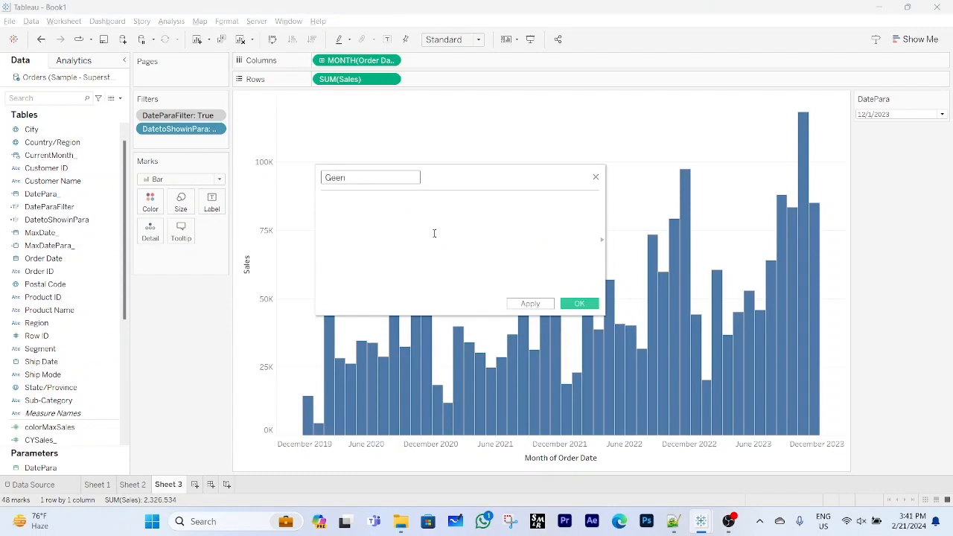
type(" or Red Sales")
Begin the Geen or Red Sales formula with the expression if SUM([Sales]).
left_click(434, 233)
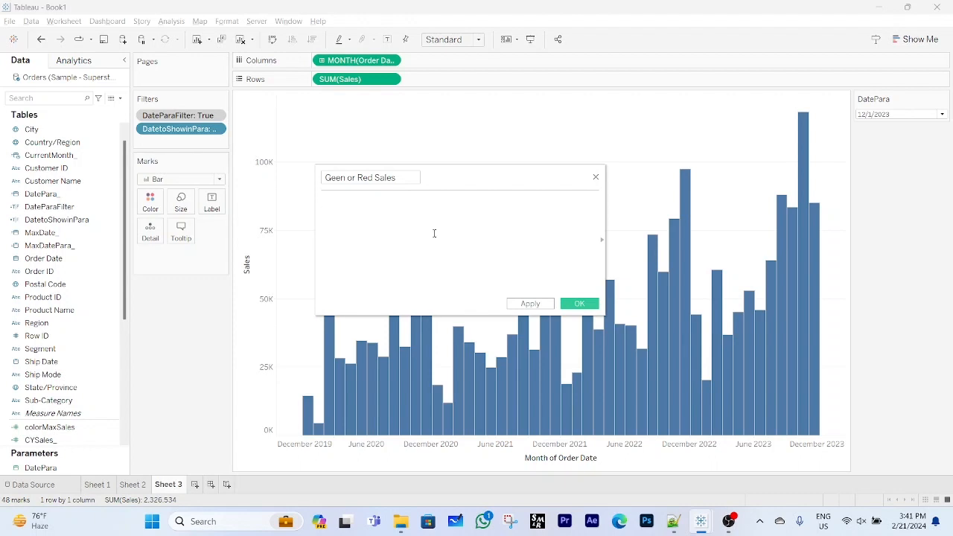
type("if")
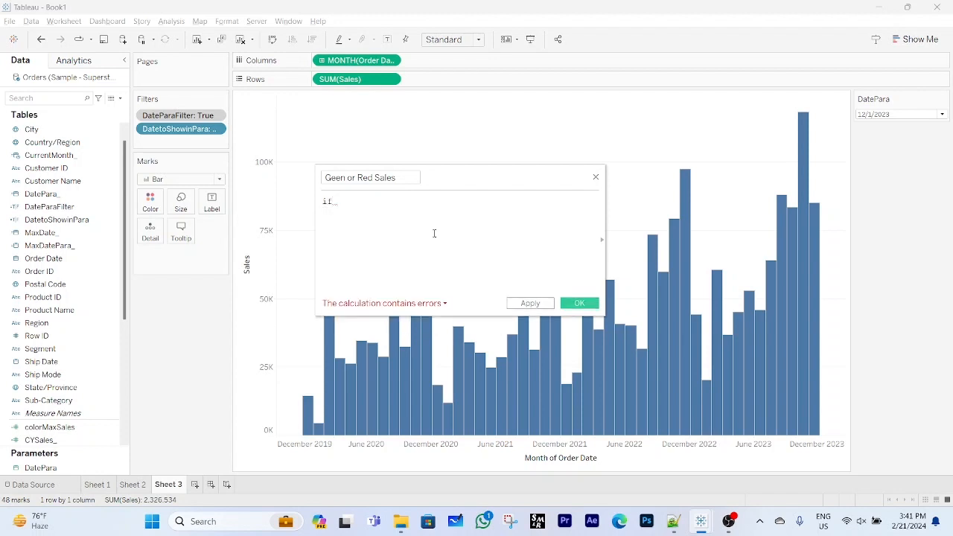
type(" sum")
key("Return")
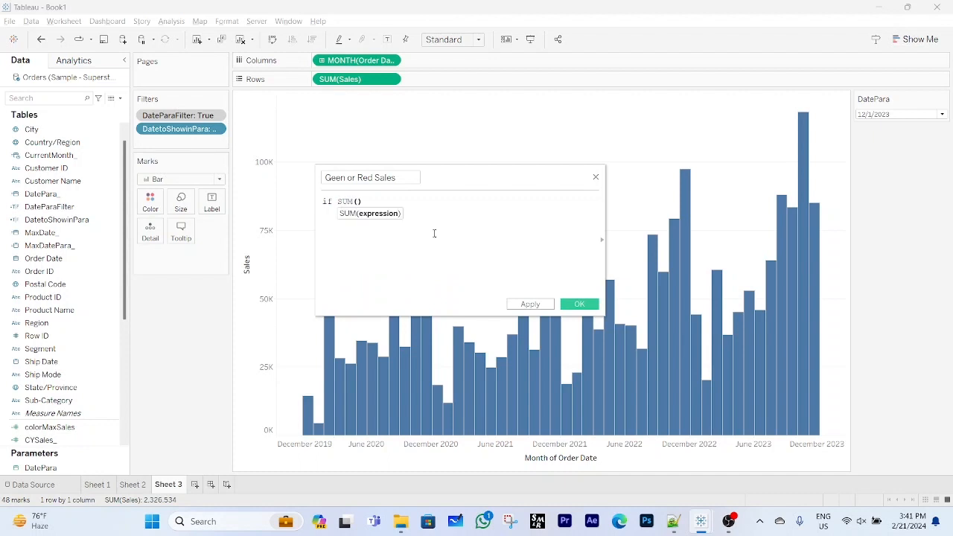
type("sal")
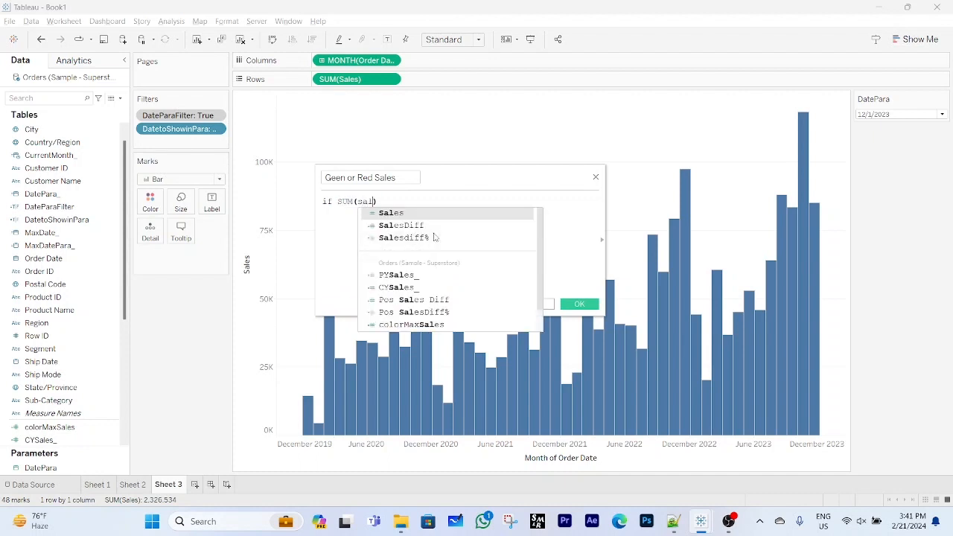
key("Return")
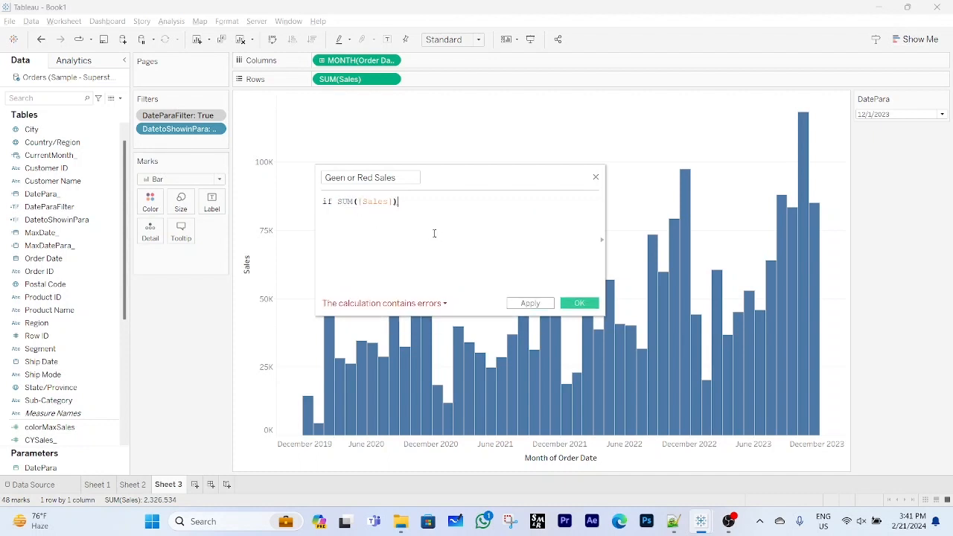
Extend the if condition to compare the summed sales with =WINDOW_MAX(SUM([Sales])).
type("=")
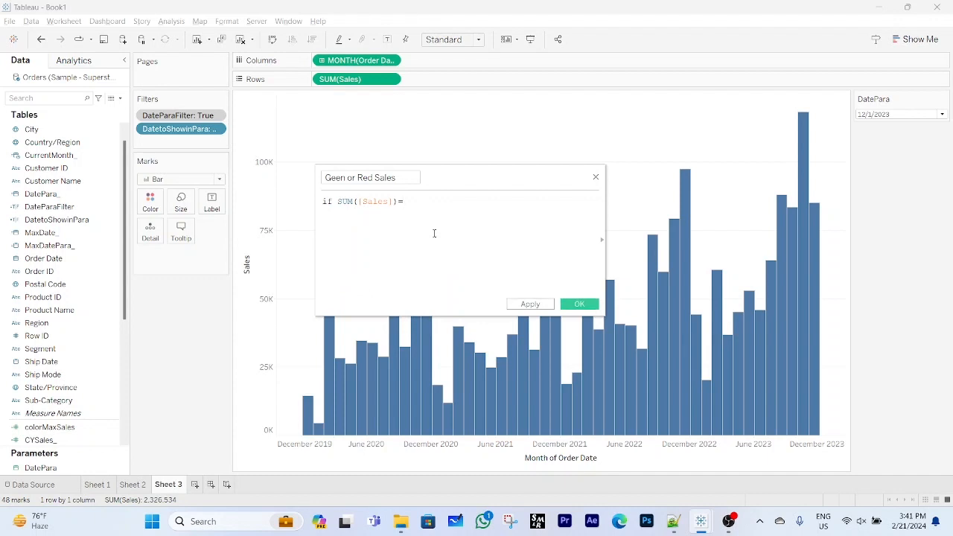
type("window")
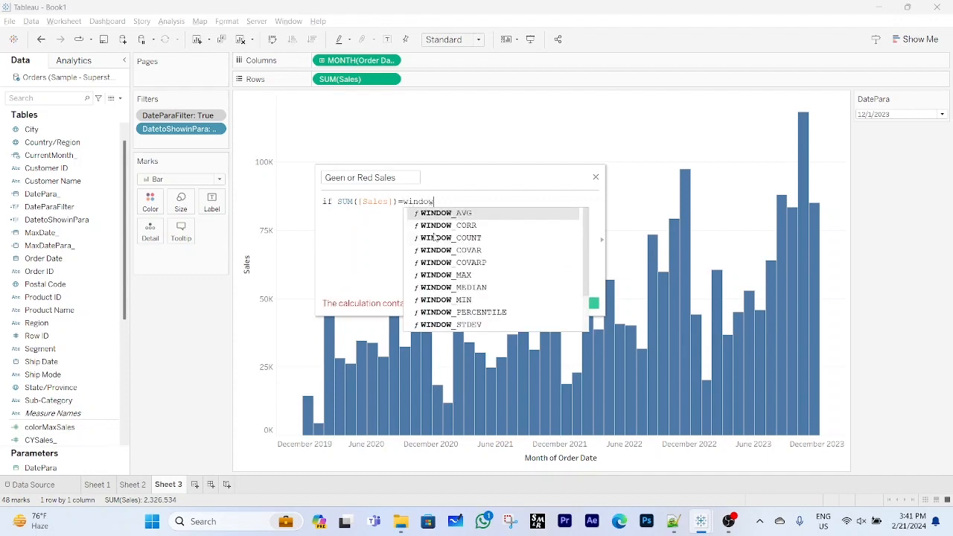
type(" ma")
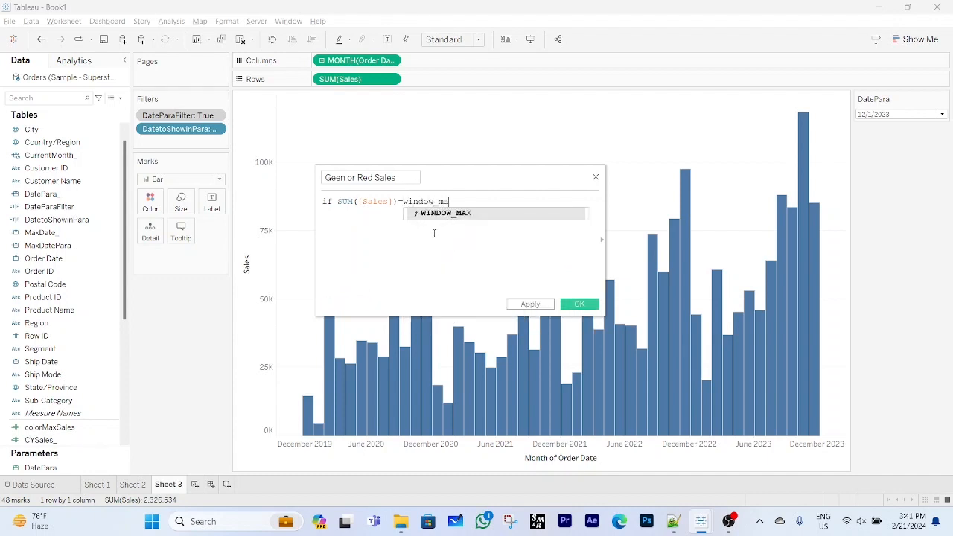
key("Return")
type("sum")
key("Return")
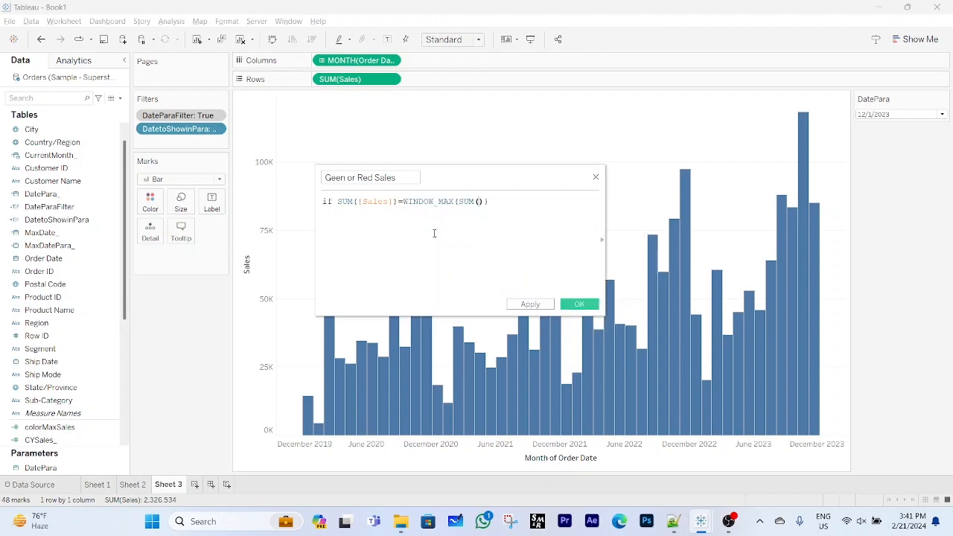
type("[sal")
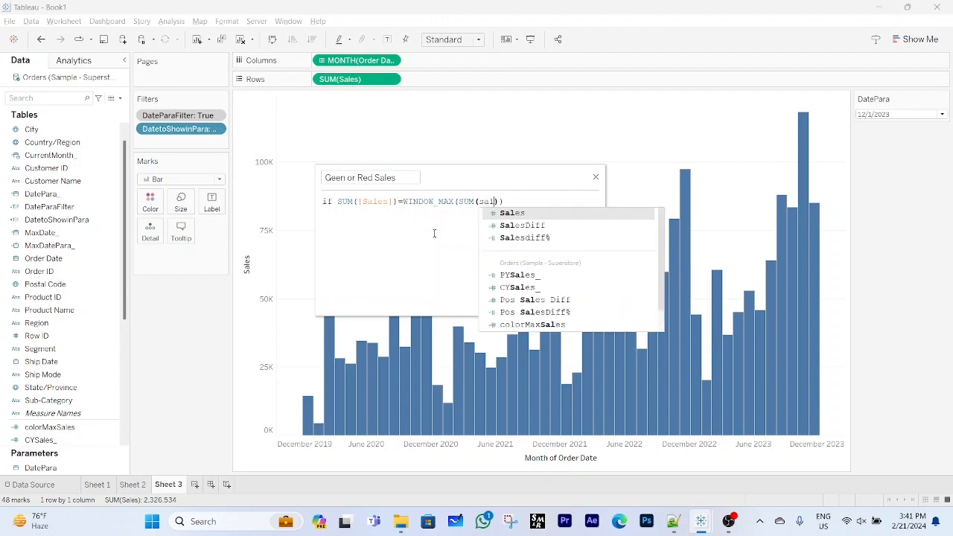
key("Return")
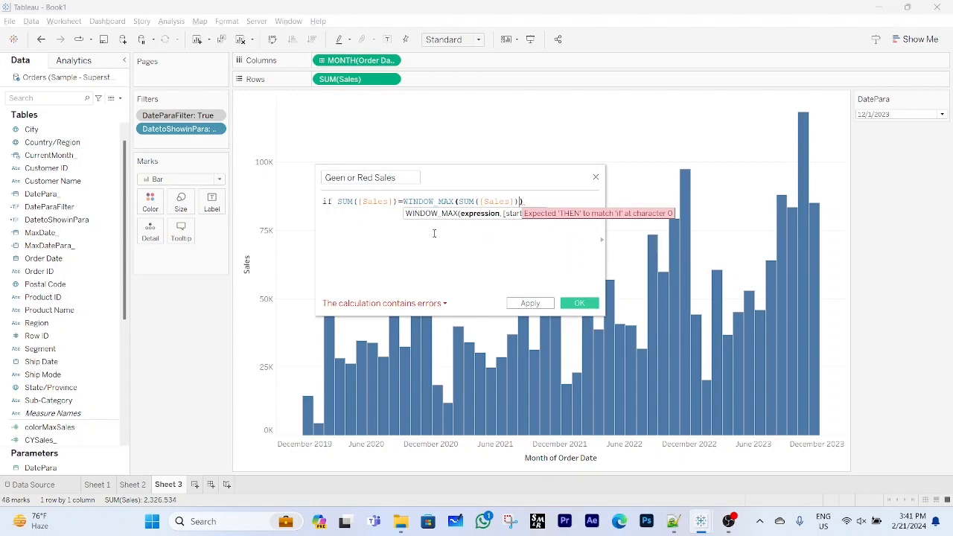
Complete the formula's first condition with THEN "Max".
left_click(539, 200)
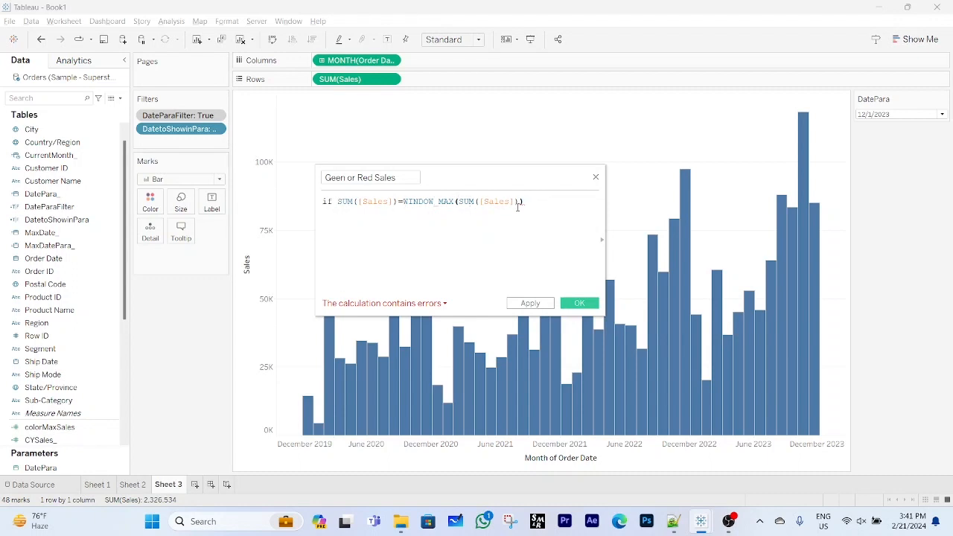
type("the")
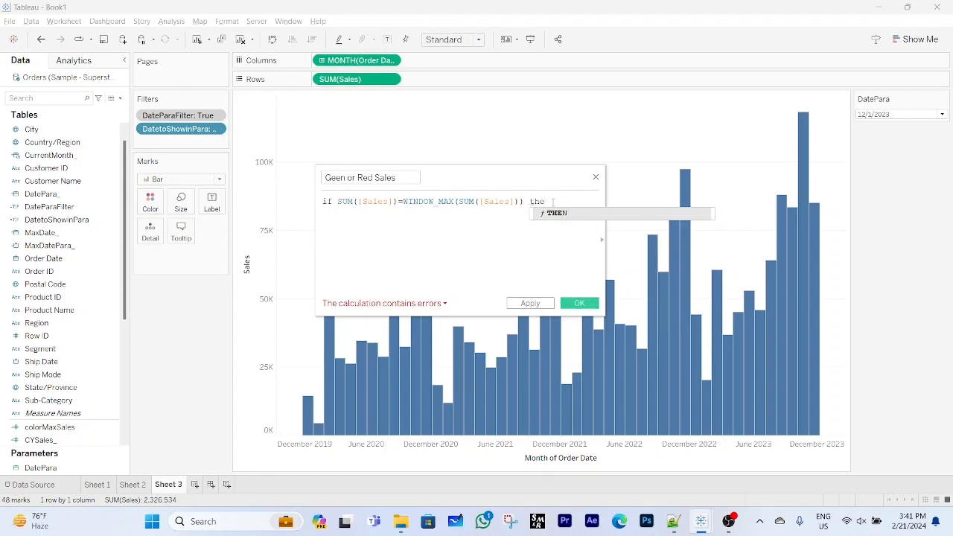
key("Return")
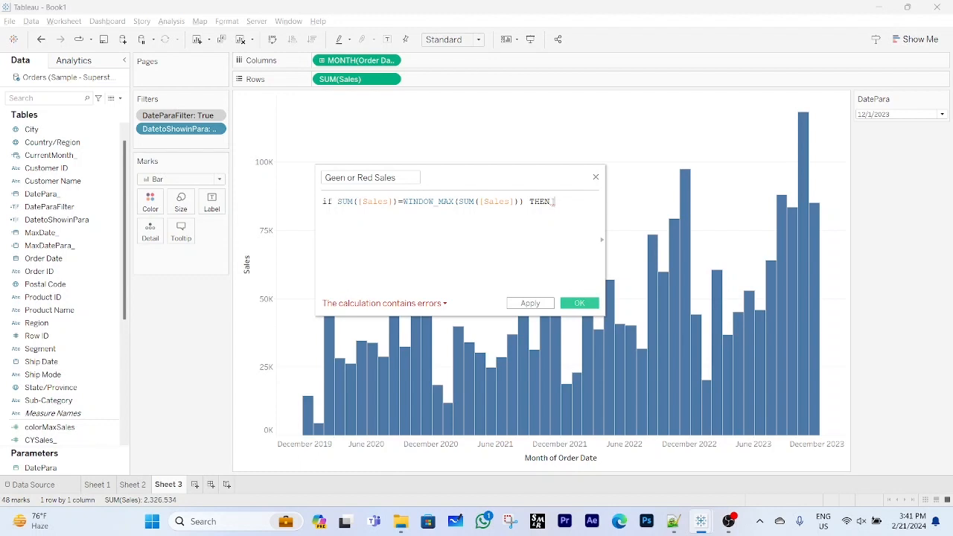
type("\"Max")
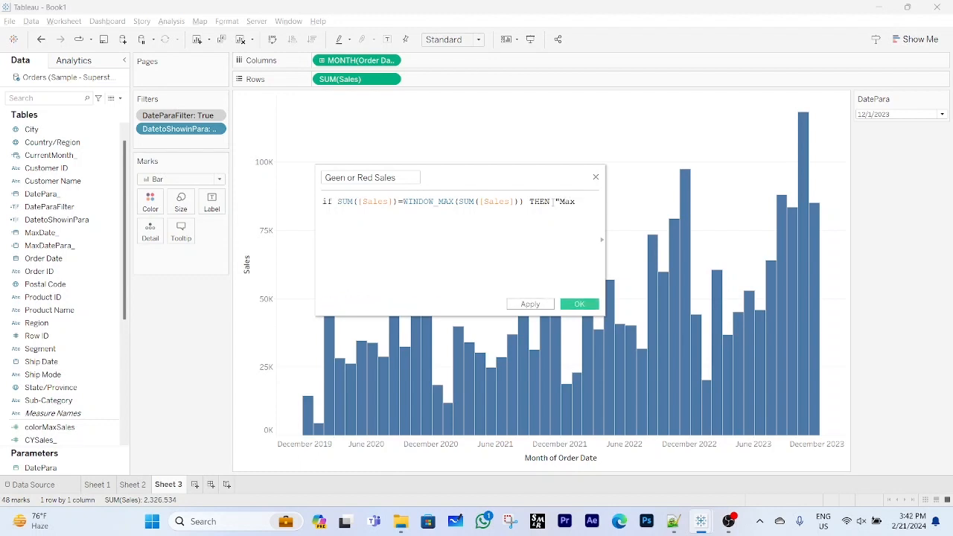
type("\"")
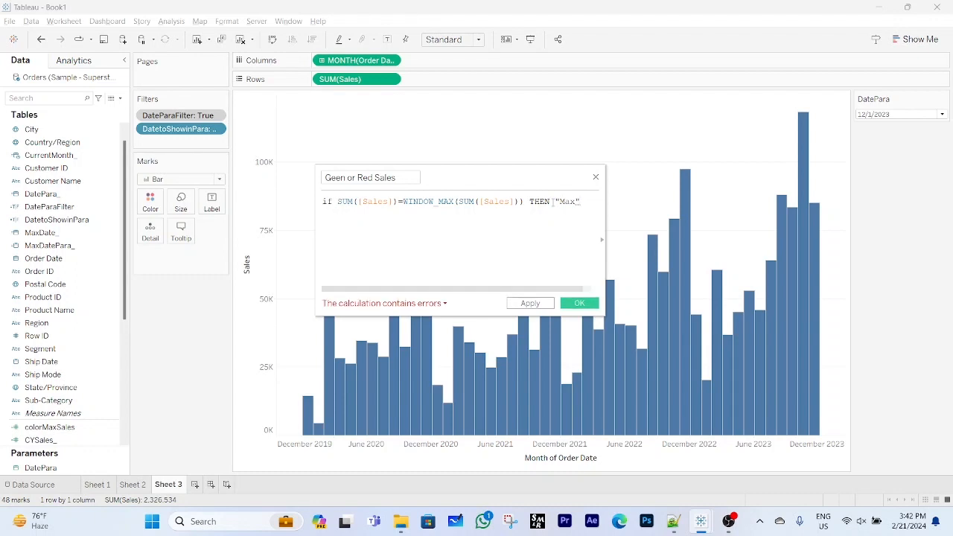
Add the ELSEIF keyword on a new line below the Max condition.
key("Return")
type("esle")
key("BackSpace")
key("BackSpace")
key("BackSpace")
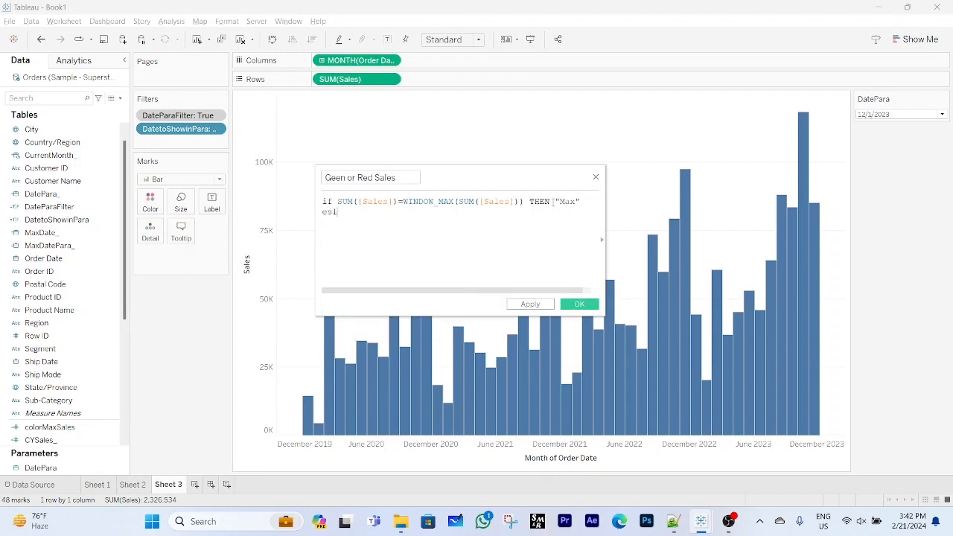
type("lse")
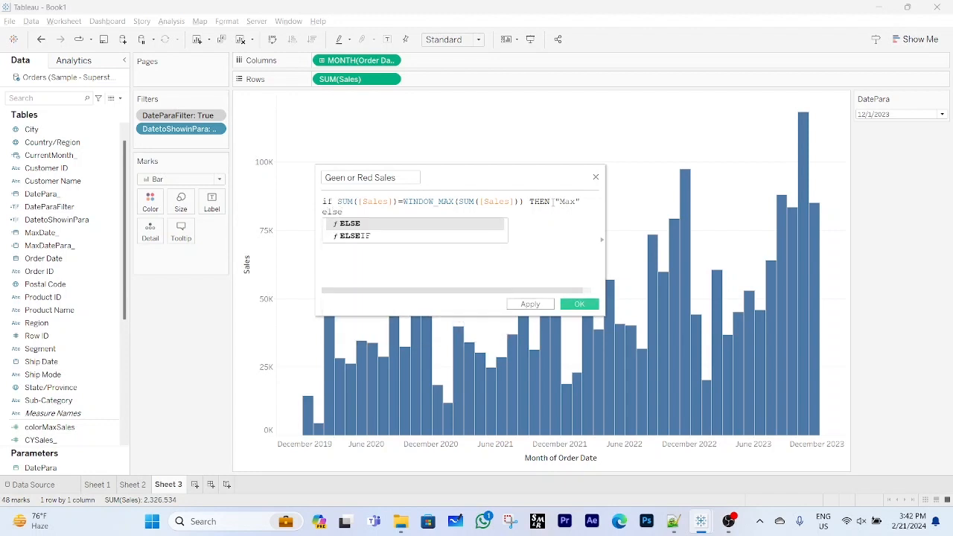
key("Down")
key("Return")
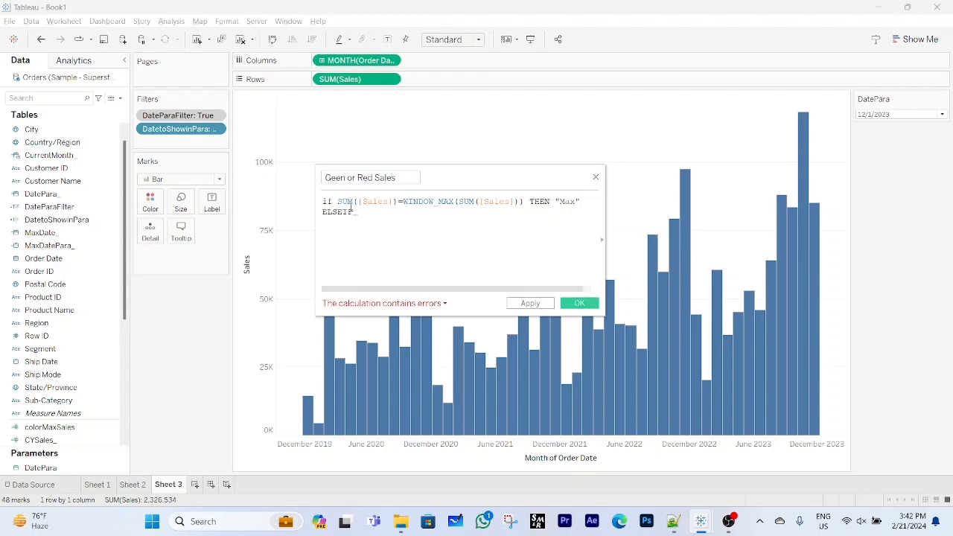
Copy the condition SUM([Sales])=WINDOW_MAX(SUM([Sales])) from the first line and paste it after ELSEIF.
left_click_drag(337, 202, 525, 204)
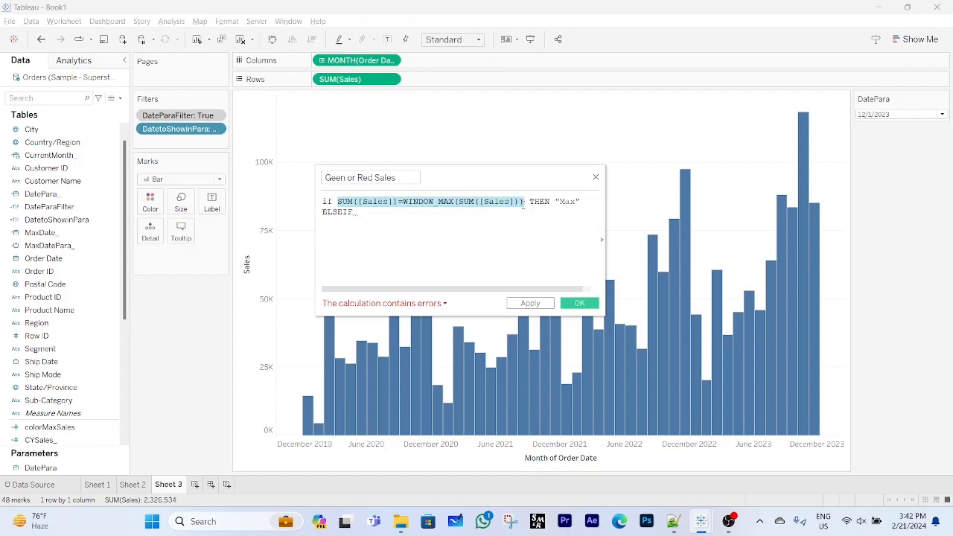
key("ctrl+c")
left_click(385, 213)
key("ctrl+v")
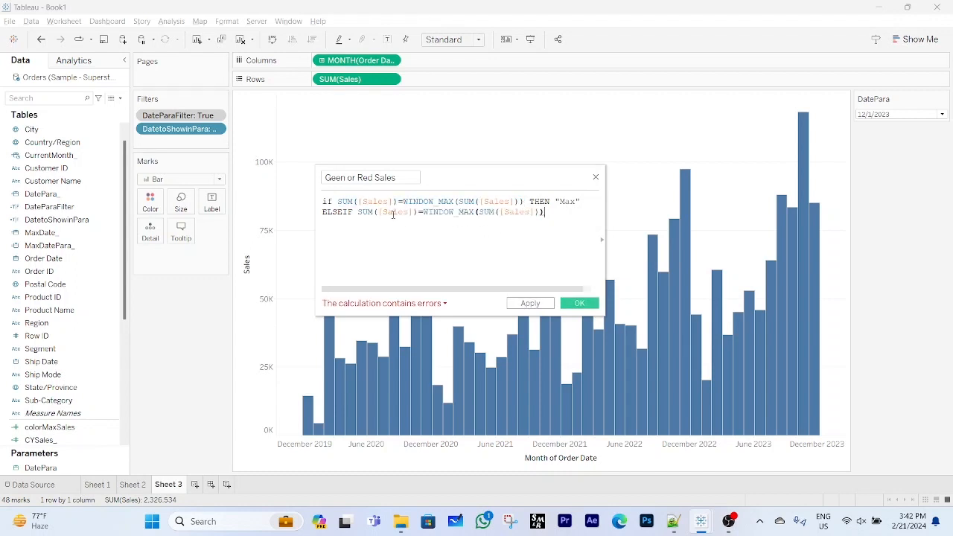
Replace WINDOW_MAX with WINDOW_MIN in the ELSEIF condition.
double_click(470, 212)
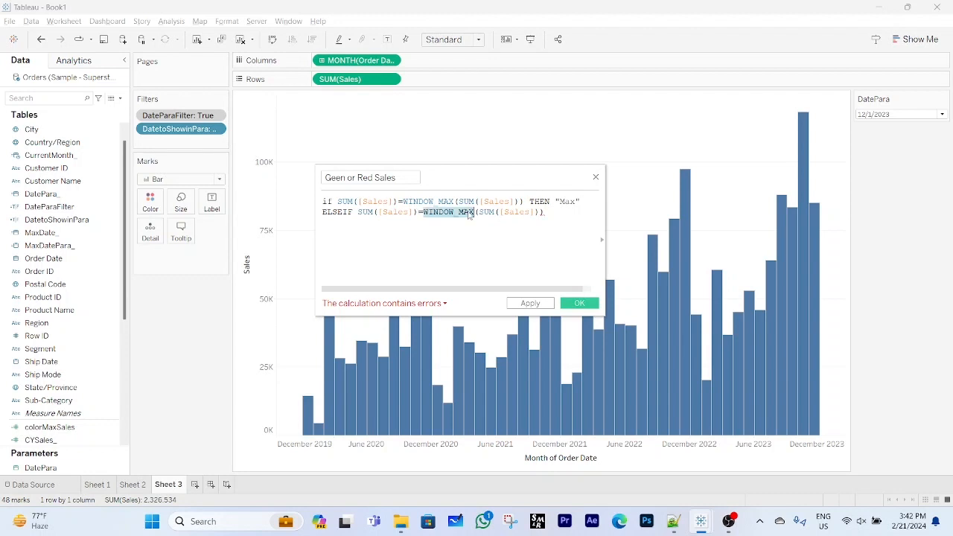
left_click(469, 213)
key("BackSpace")
key("BackSpace")
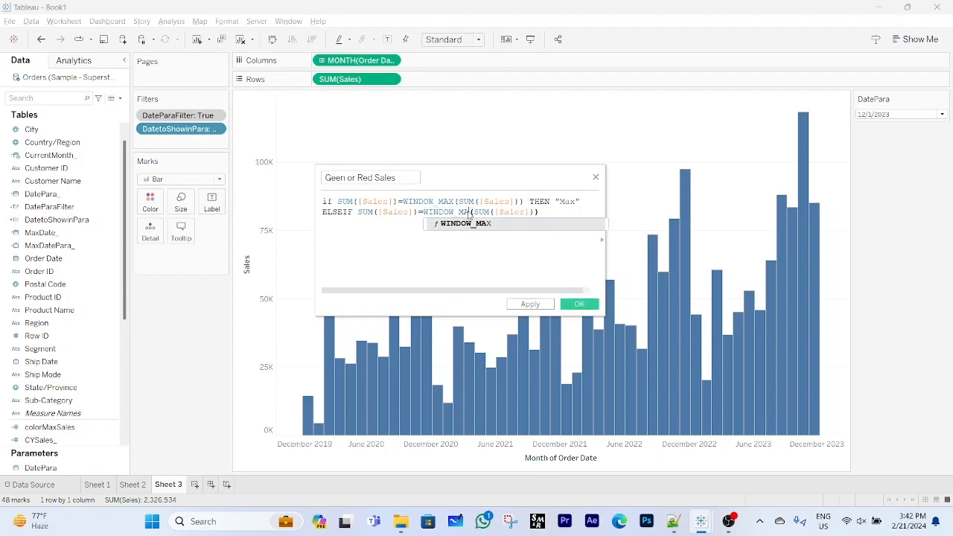
key("Down")
key("Down")
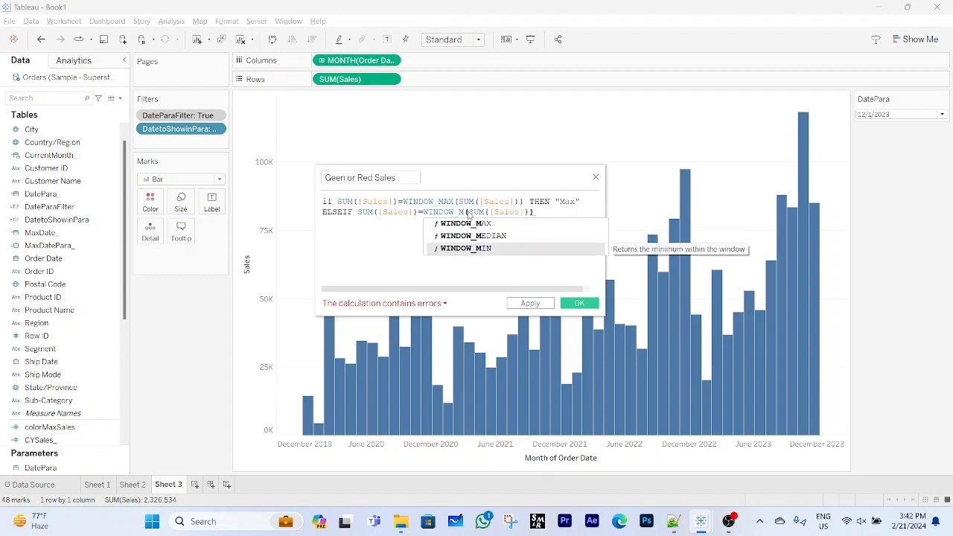
key("Return")
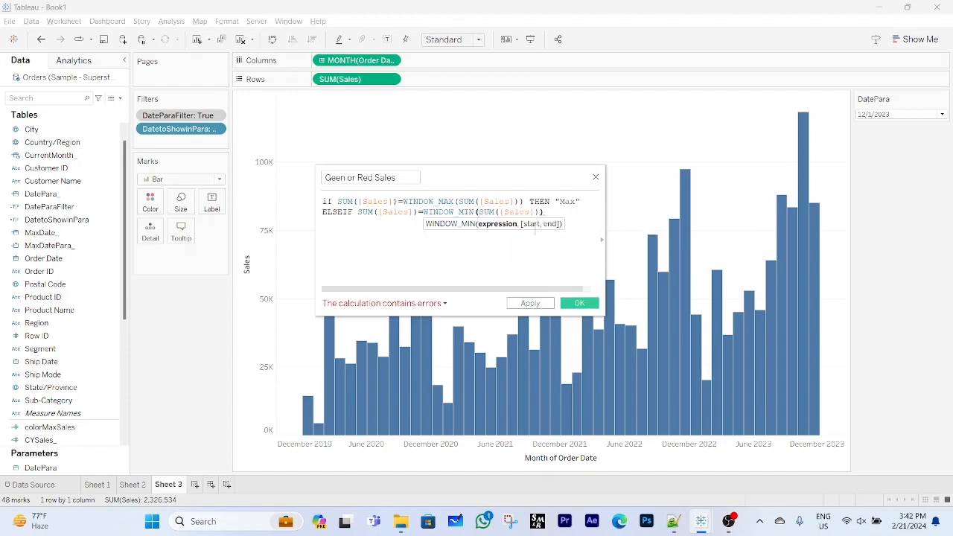
Complete the ELSEIF condition with THEN "Min".
left_click(568, 214)
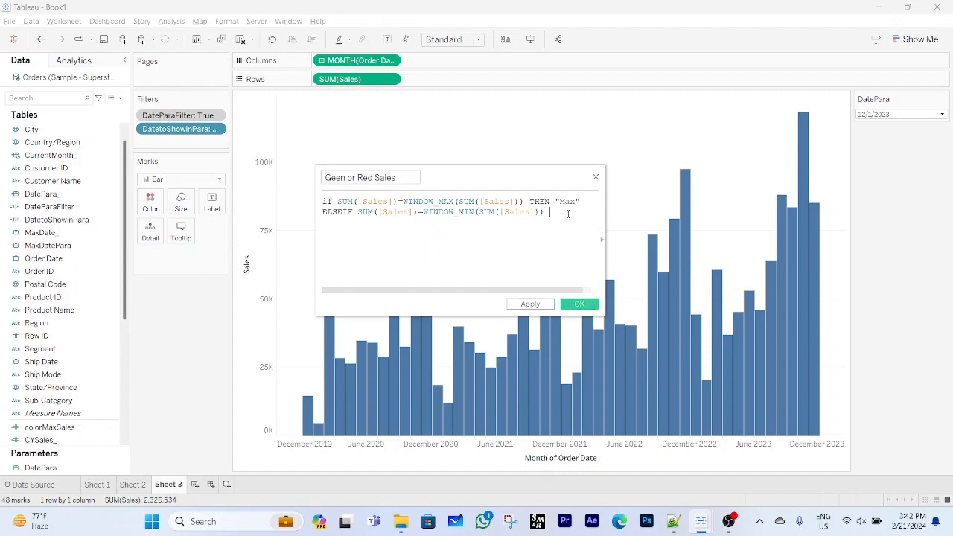
type("THEN")
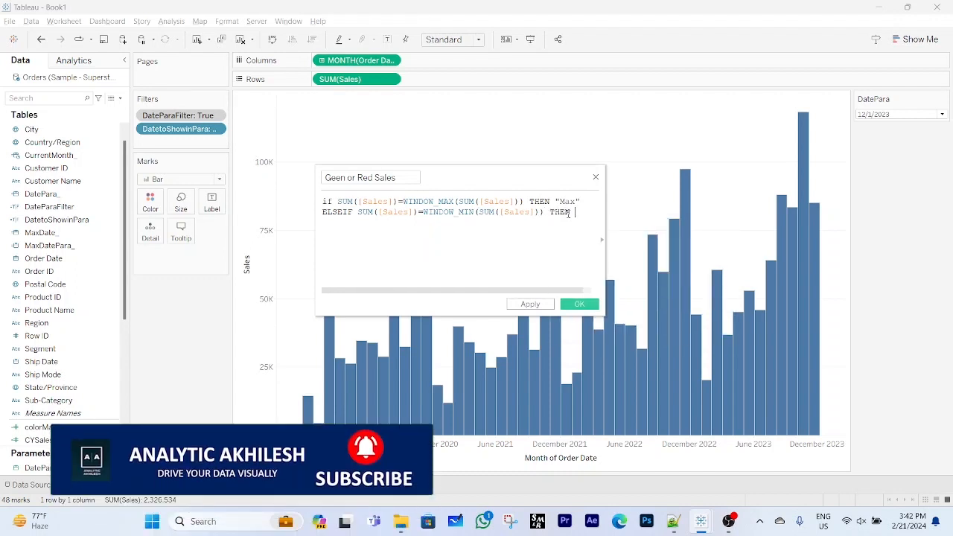
type(" \"Min\"")
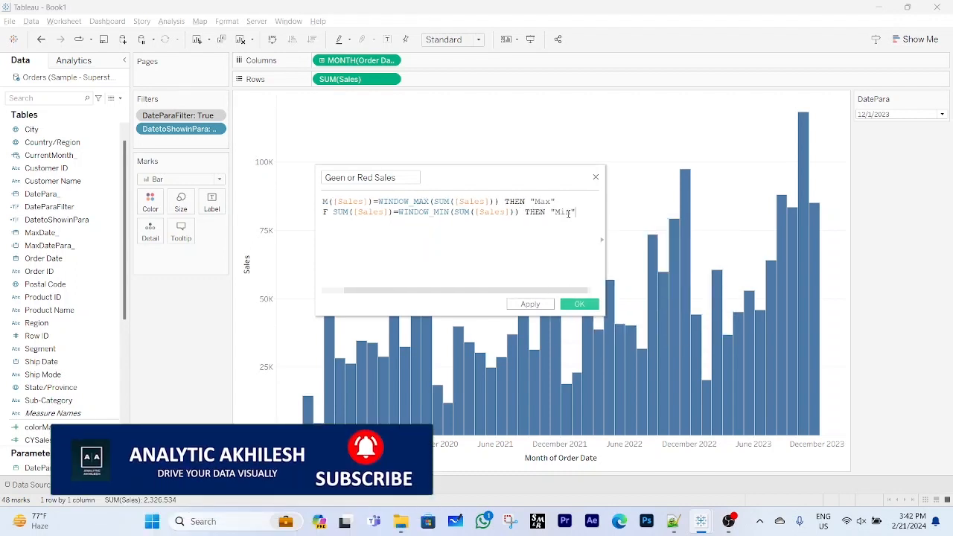
Finish the Geen or Red Sales formula with a new line ELSE "Others" END and save the calculated field.
key("Return")
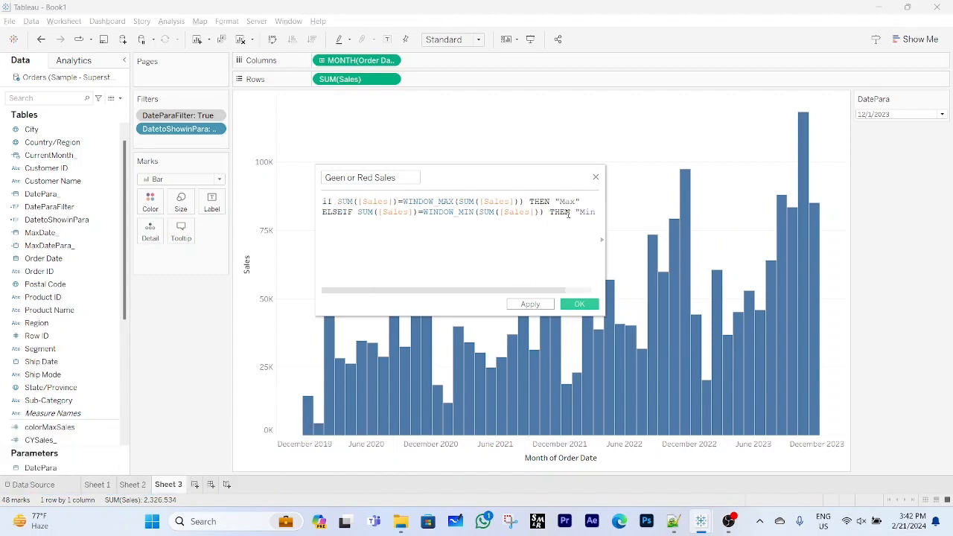
type("els")
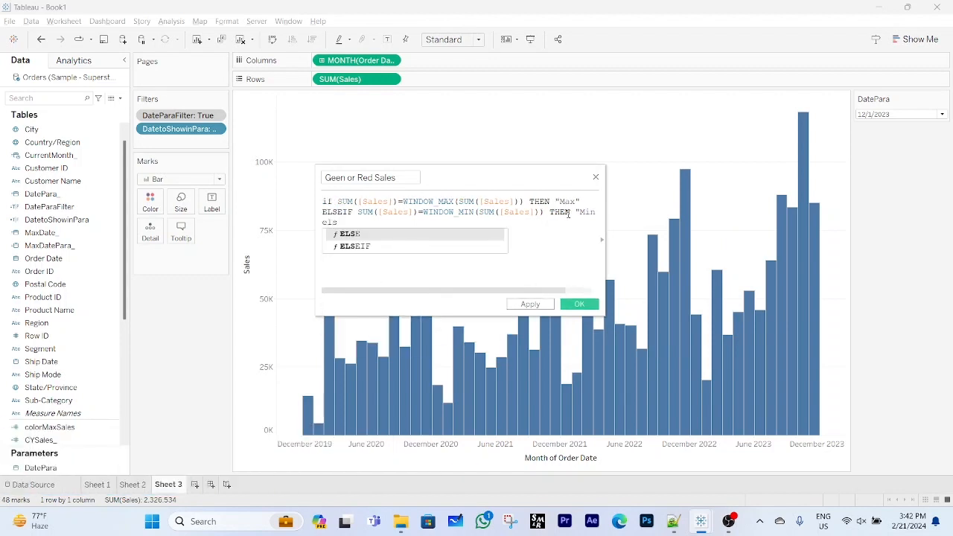
key("Return")
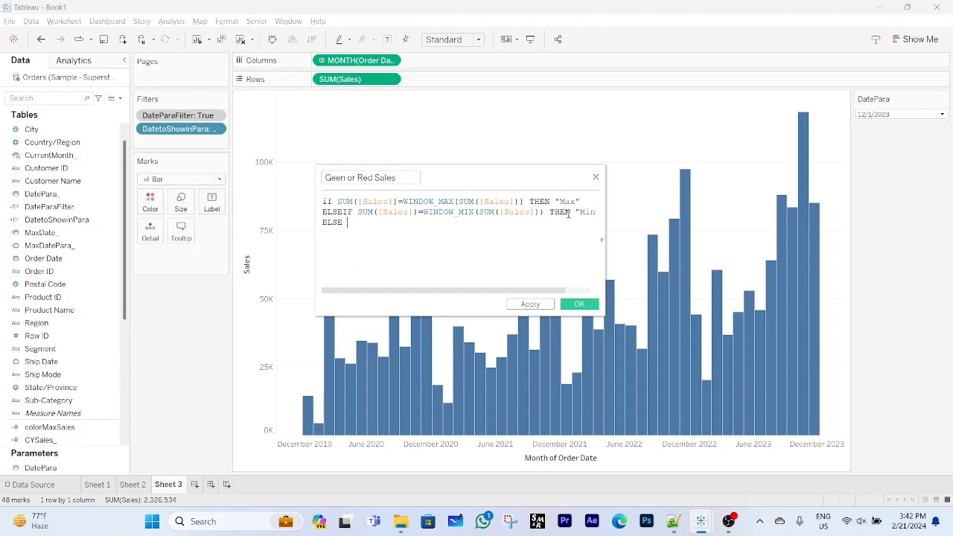
type("\"Others\" END")
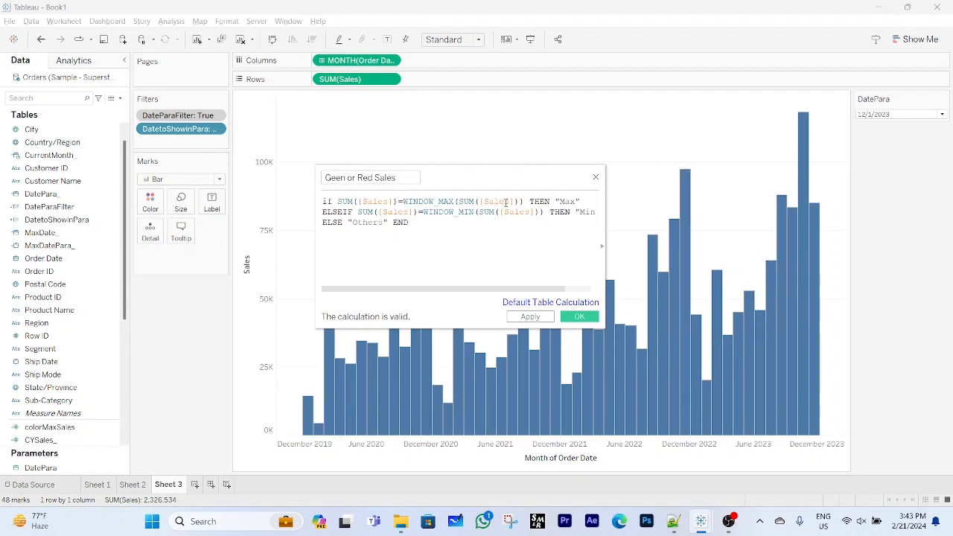
left_click_drag(580, 201, 559, 201)
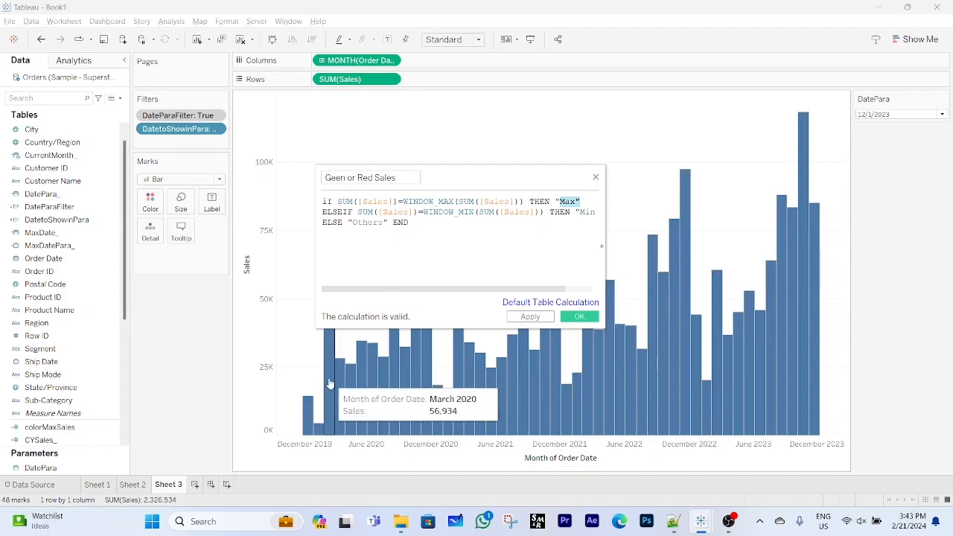
left_click(377, 222)
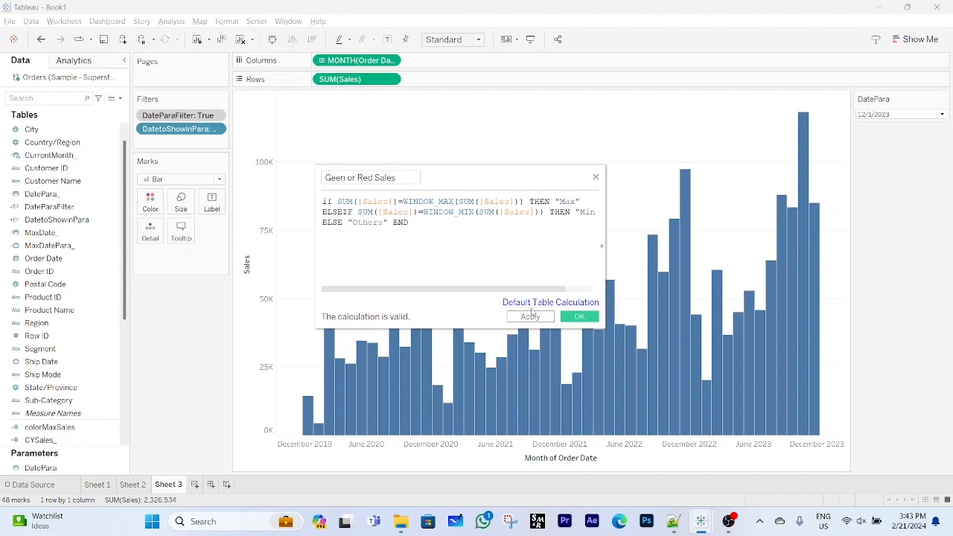
left_click(579, 318)
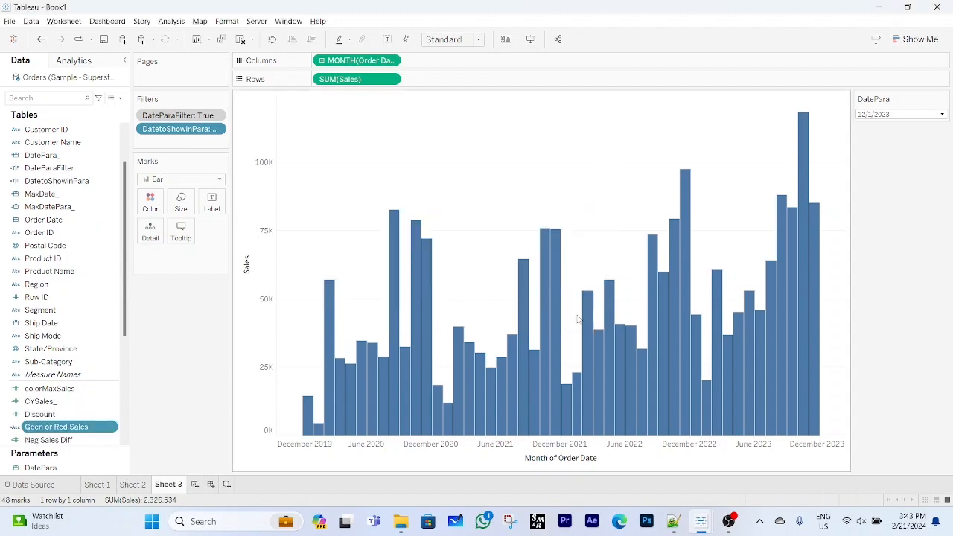
Color the monthly sales bars by Geen or Red Sales and open its color settings.
left_click_drag(62, 431, 149, 205)
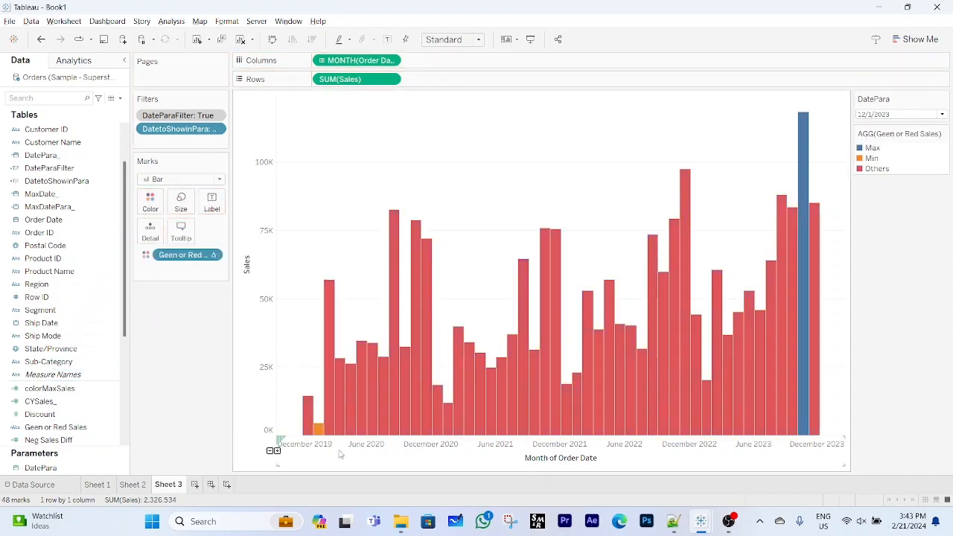
double_click(873, 148)
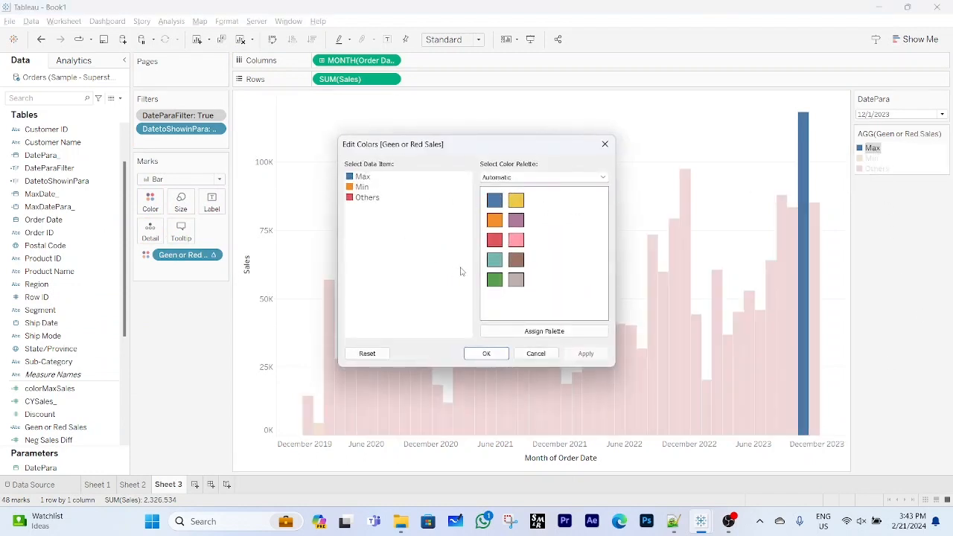
Try giving Max green and Min red, then assign the Automatic palette with Others selected.
left_click(362, 177)
left_click(492, 282)
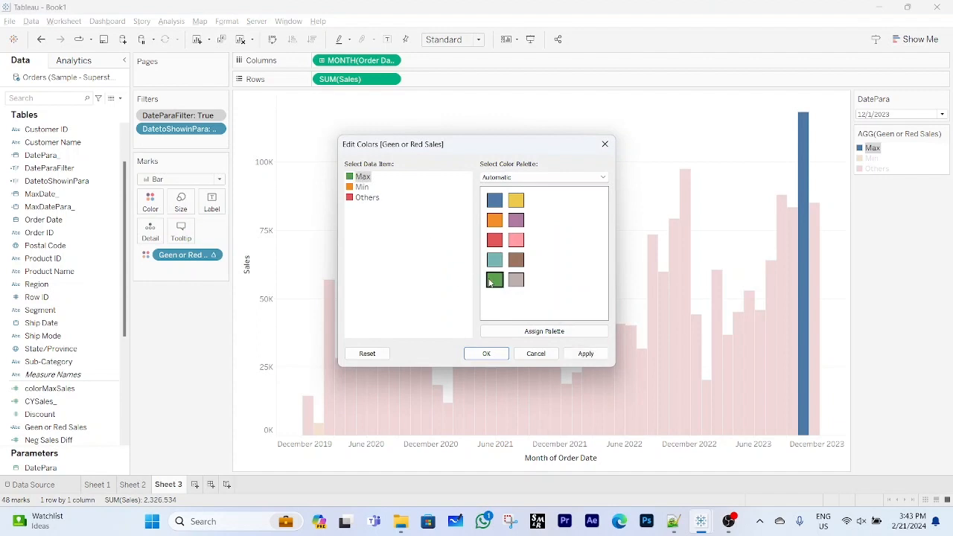
left_click(362, 188)
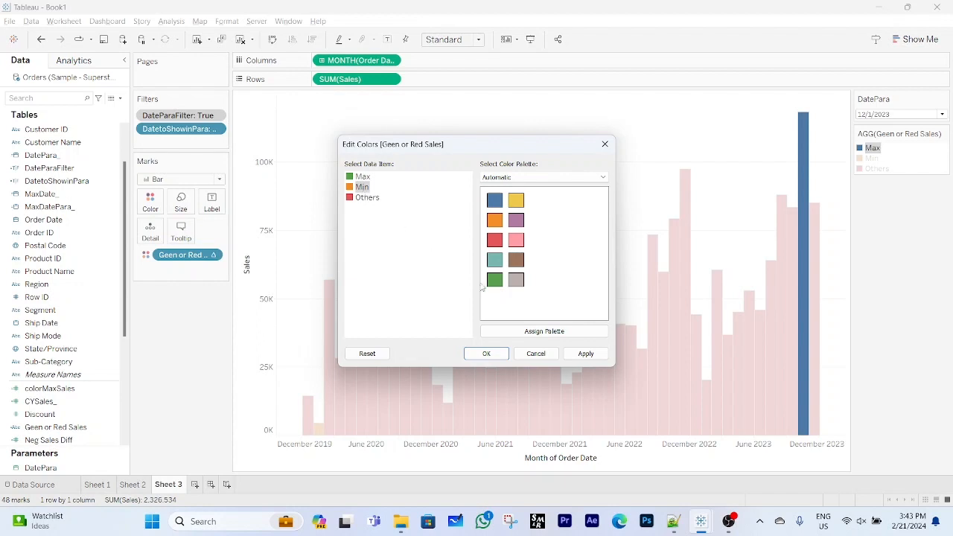
left_click(495, 240)
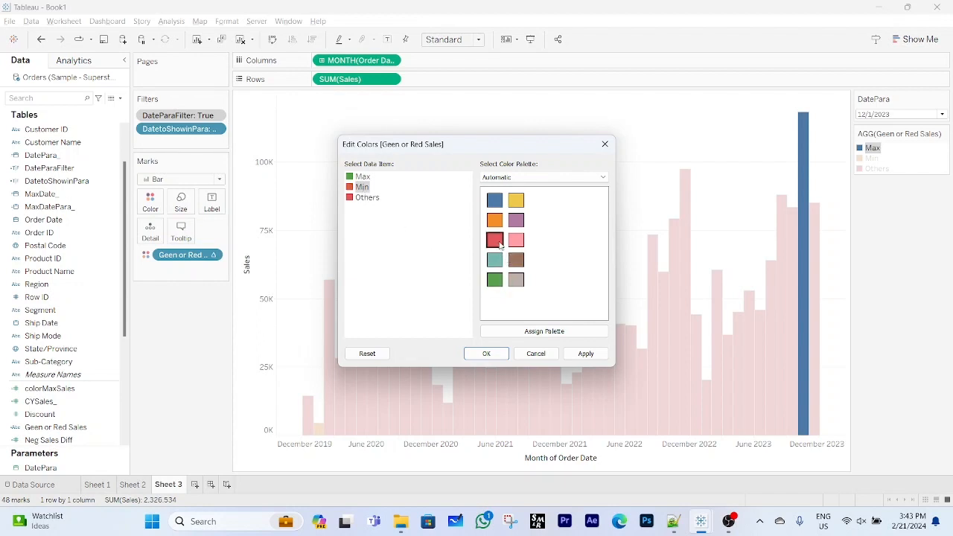
left_click(359, 198)
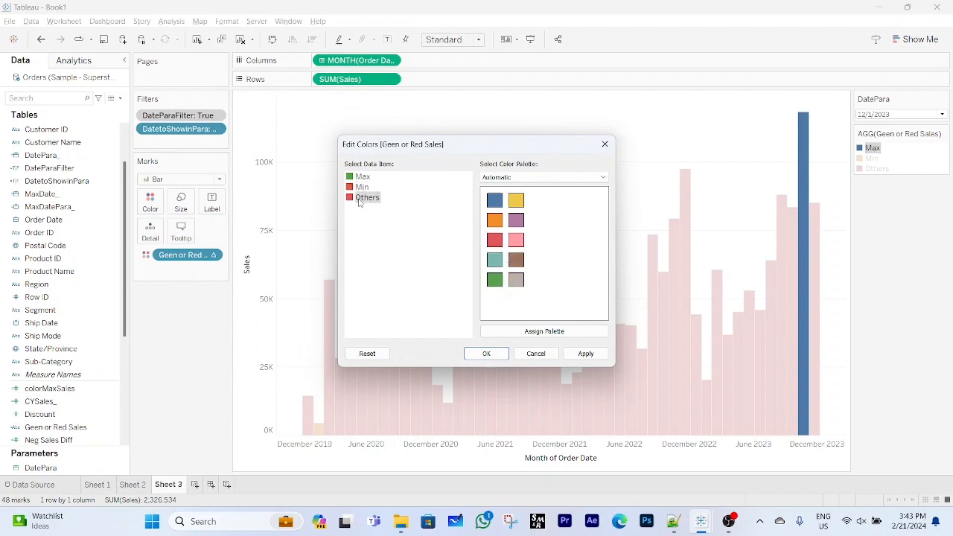
left_click(538, 335)
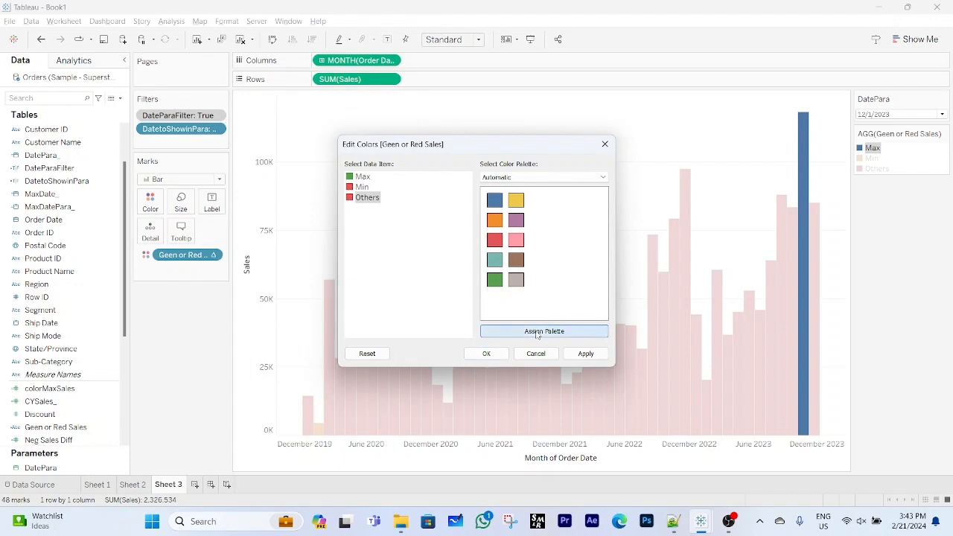
Set the Others color to the custom light grey #e4e5db and Max to green, and apply the colors.
double_click(375, 202)
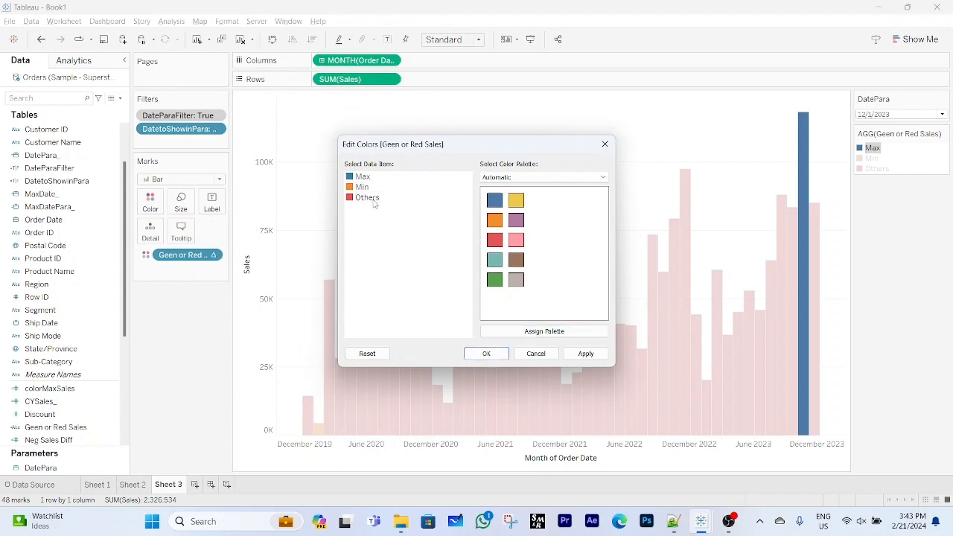
left_click(559, 261)
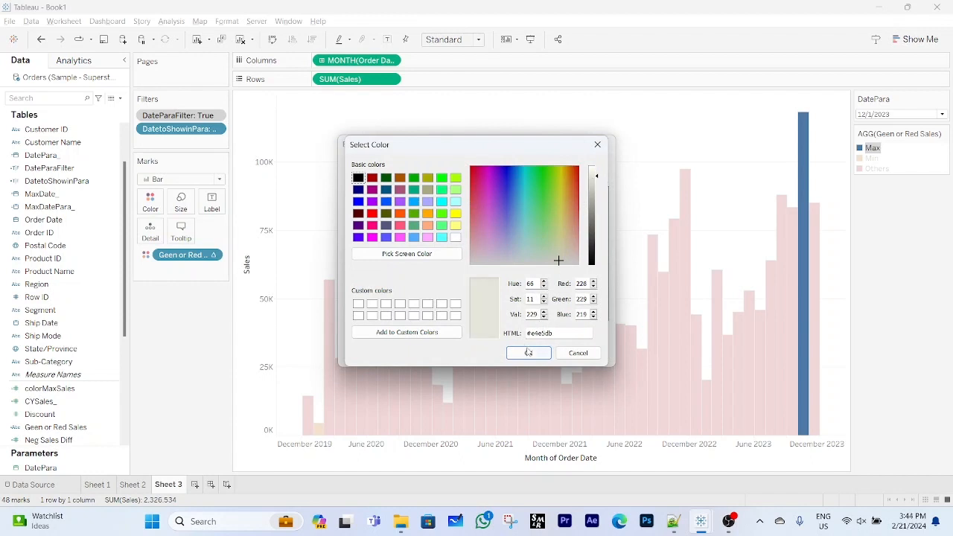
left_click(528, 352)
left_click(362, 178)
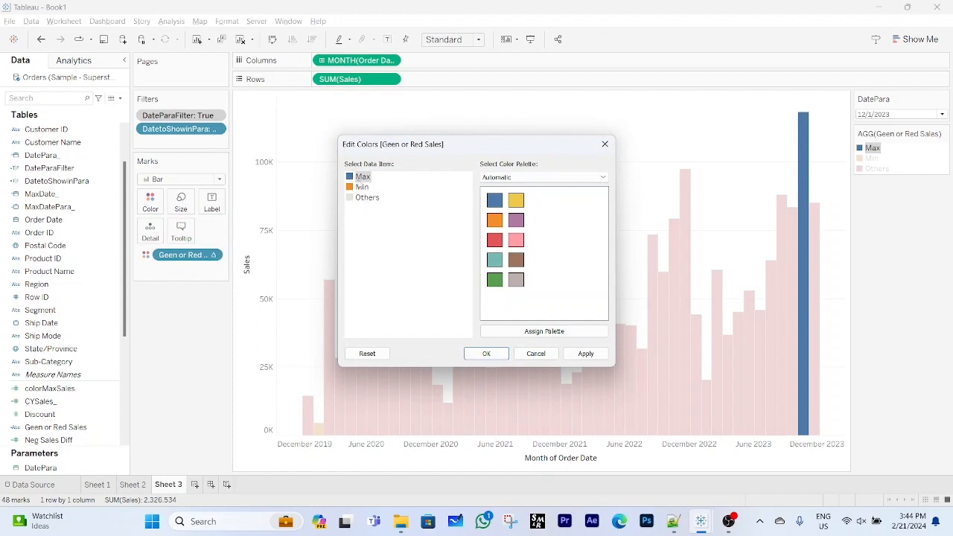
left_click(495, 280)
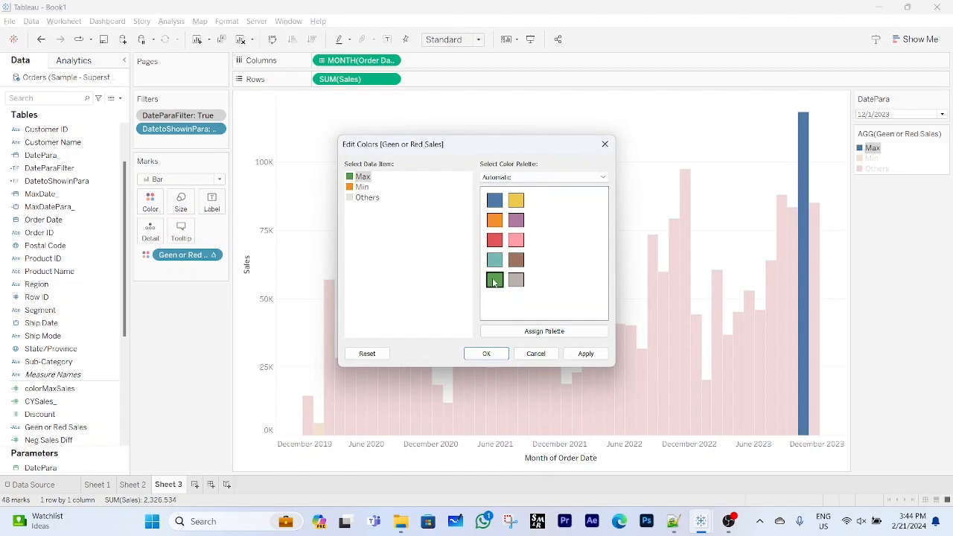
left_click(488, 354)
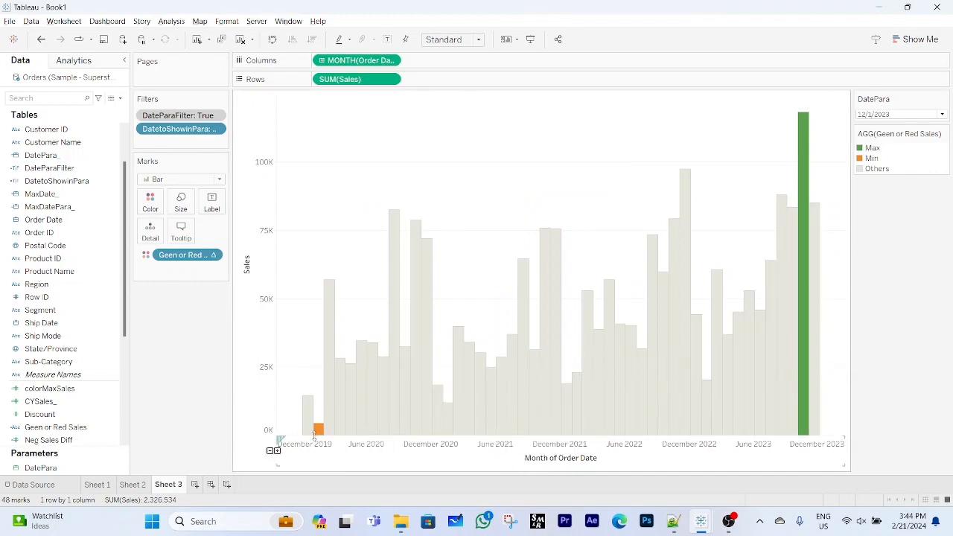
Set the color of the Min category to red in the Geen or Red Sales colors.
double_click(872, 159)
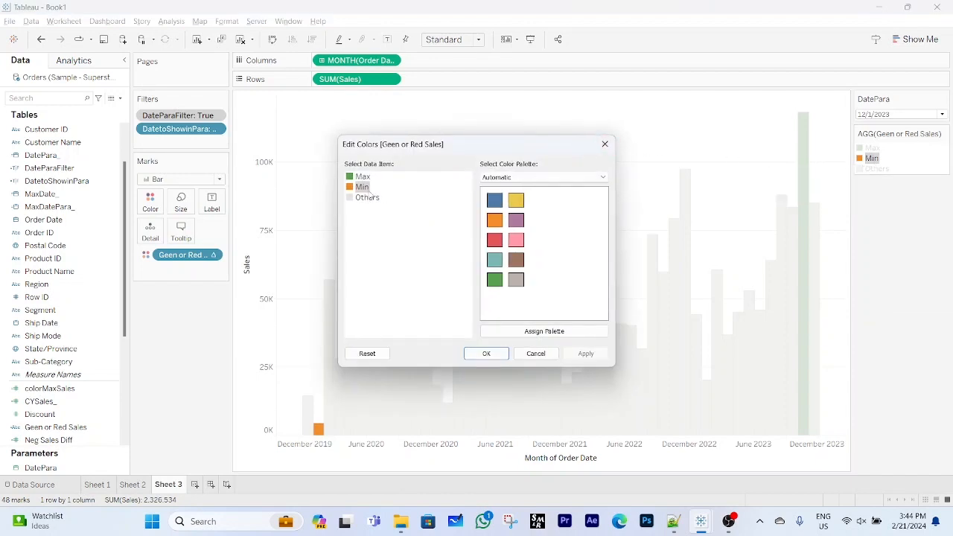
left_click(495, 239)
left_click(502, 352)
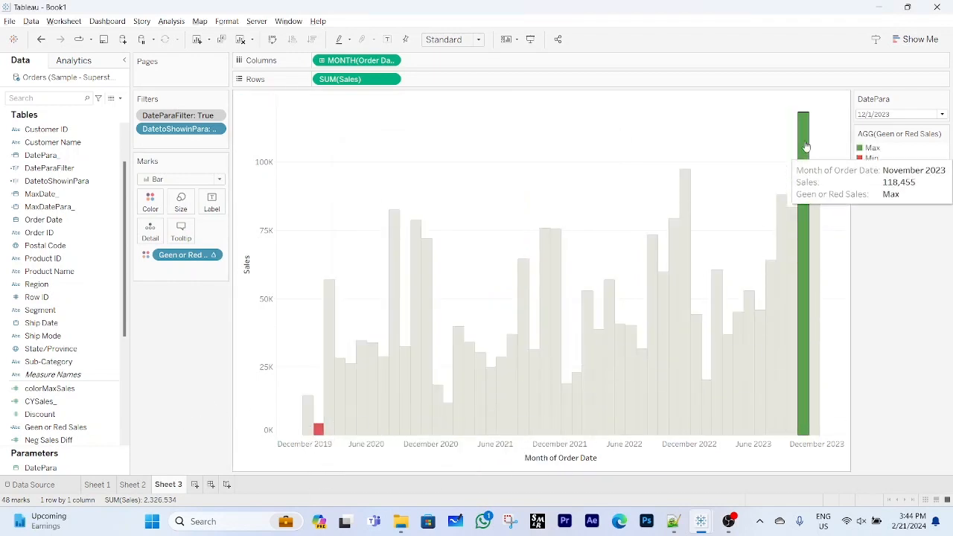
Set DatePara to 7/1/2022, try labelling the bars with SUM(Sales), and undo the labels.
left_click(943, 114)
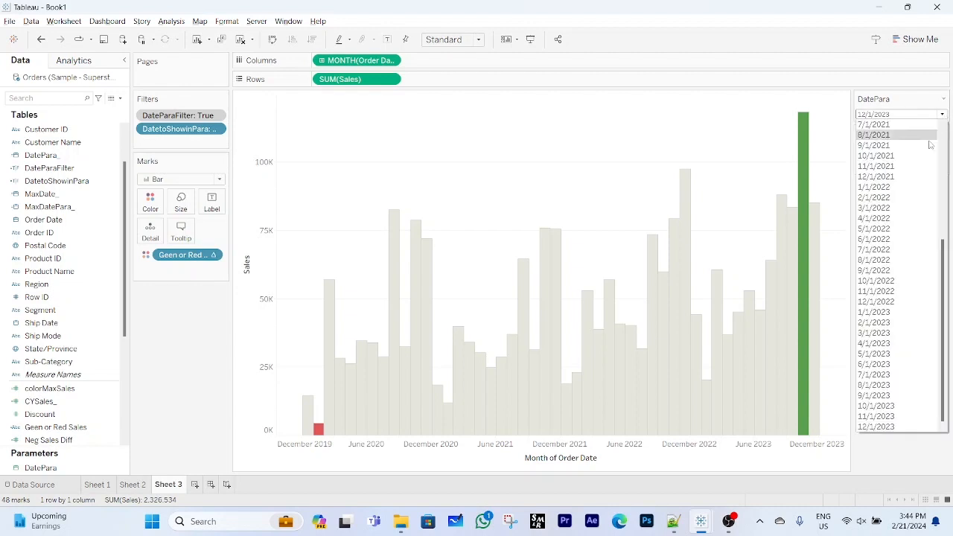
left_click(884, 252)
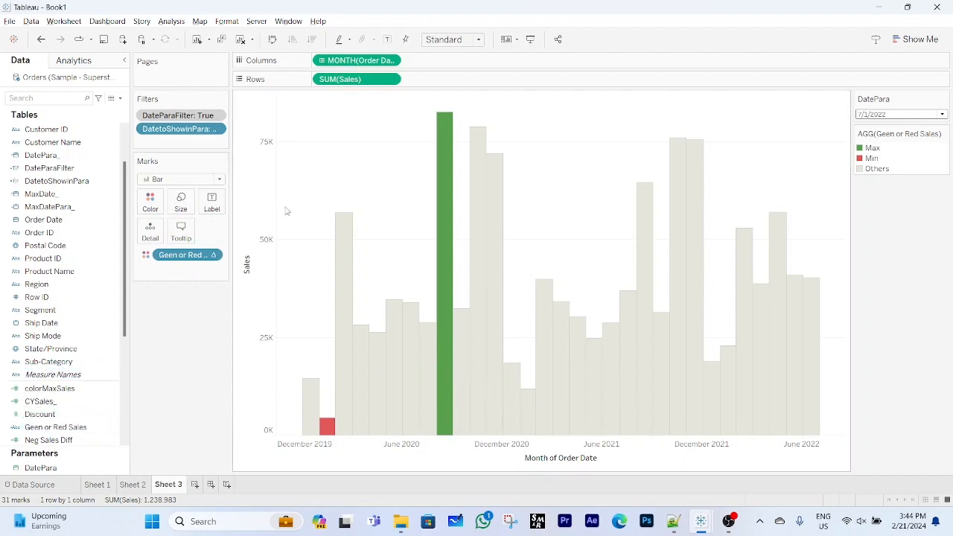
left_click_drag(362, 83, 215, 213)
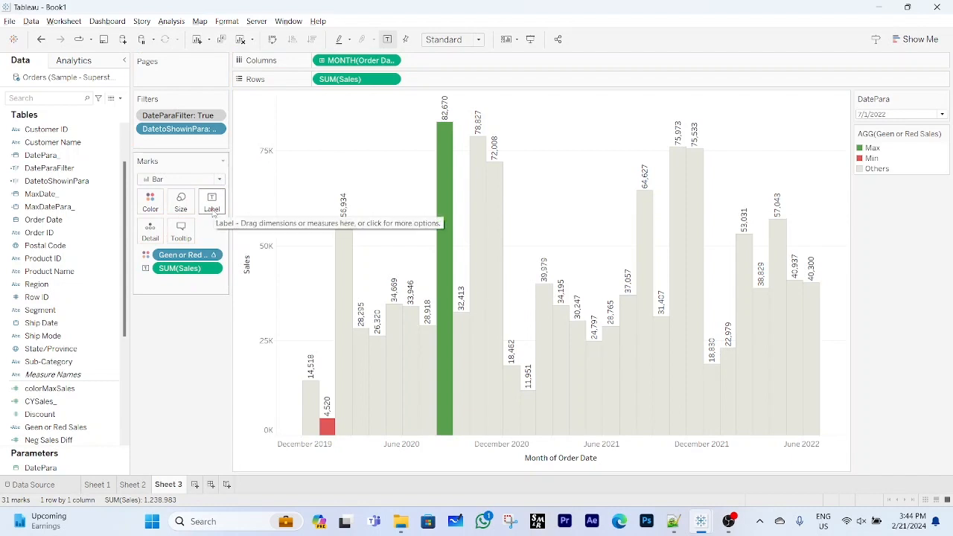
key("ctrl+z")
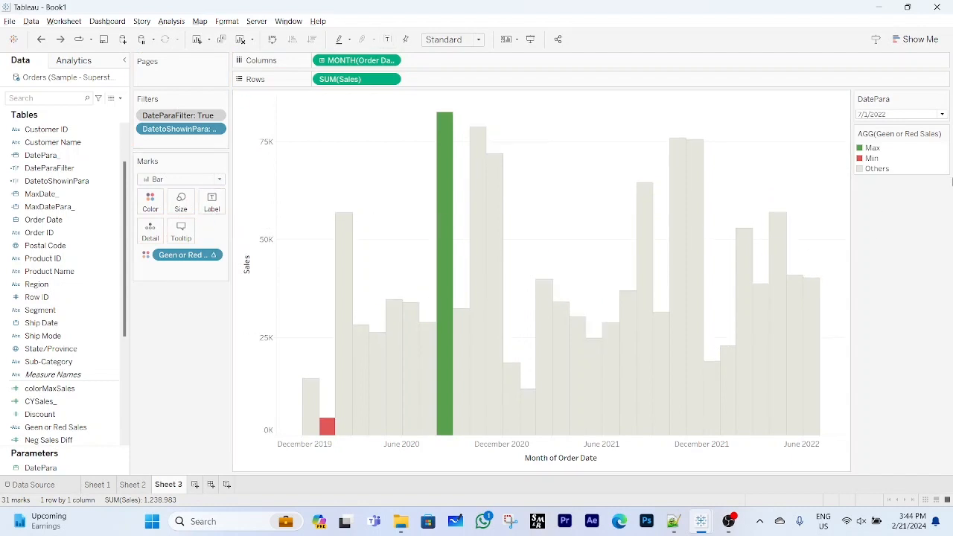
Set DatePara to 1/1/2022 and check the sales KPI card on Sheet 1.
left_click(942, 116)
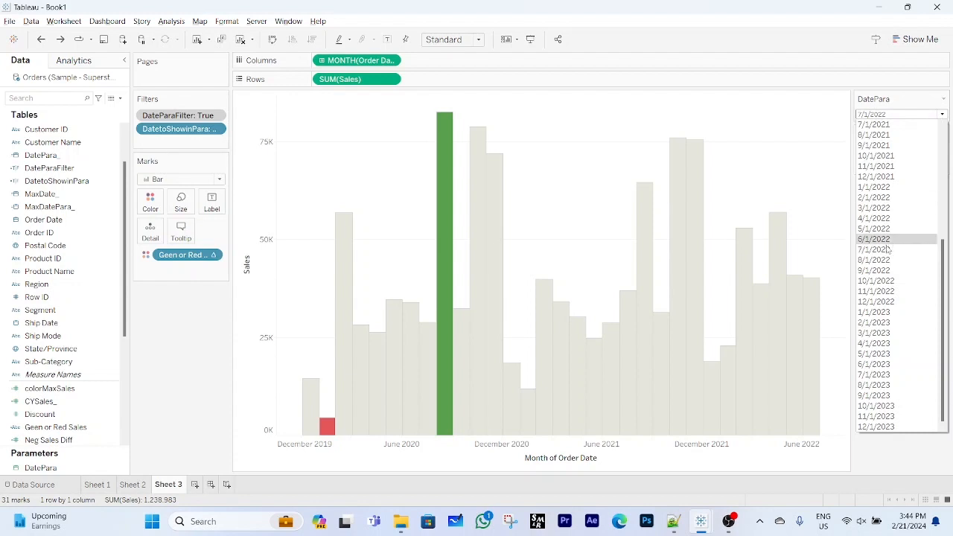
left_click(891, 188)
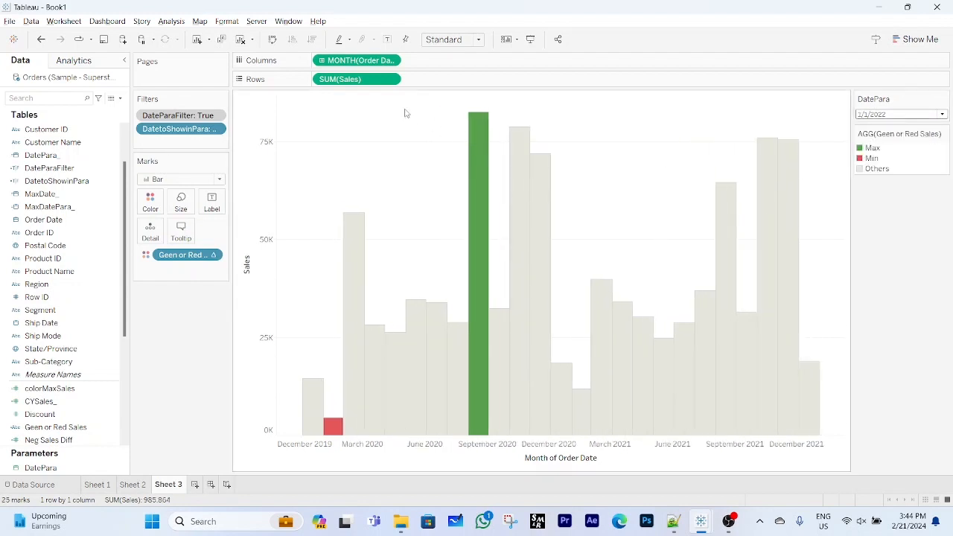
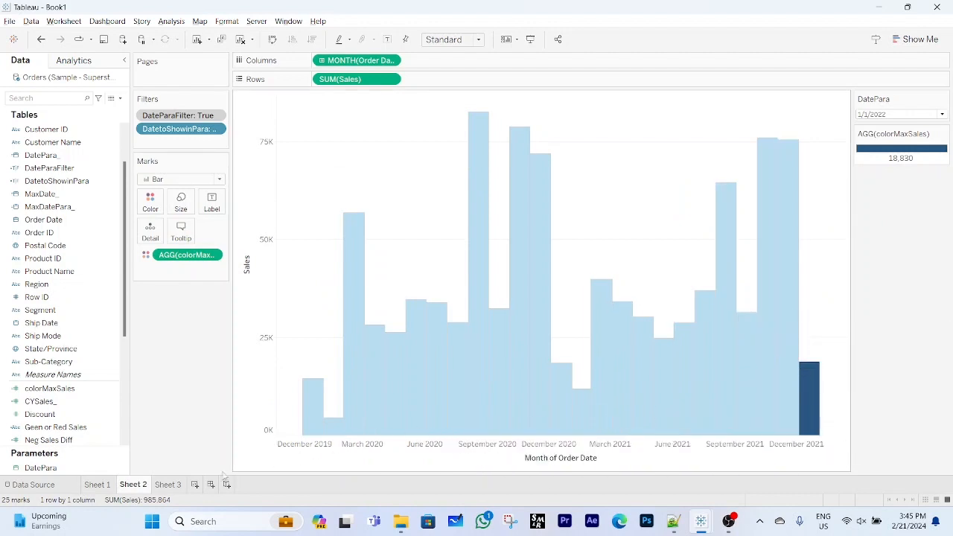
left_click(105, 487)
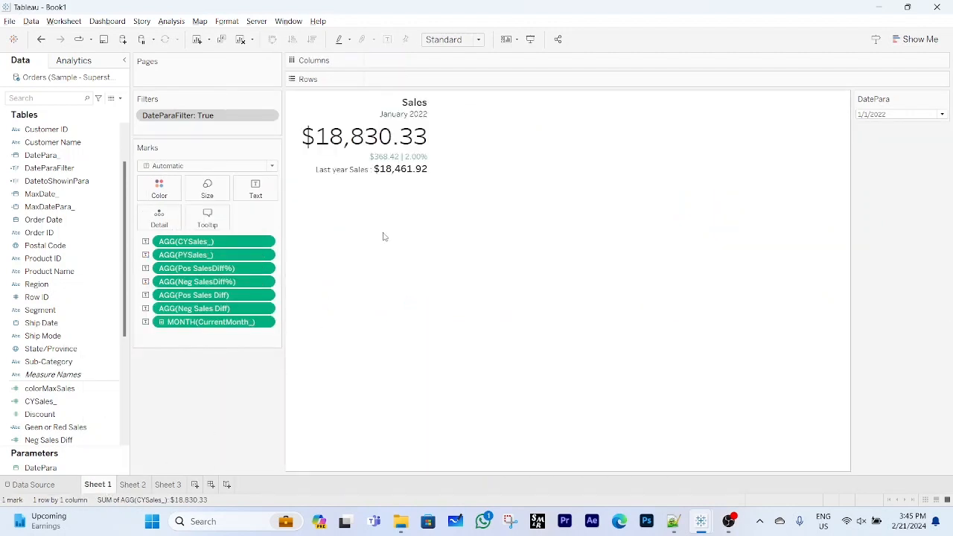
Create a new dashboard and place a vertical container on it with a horizontal container inside.
left_click(211, 485)
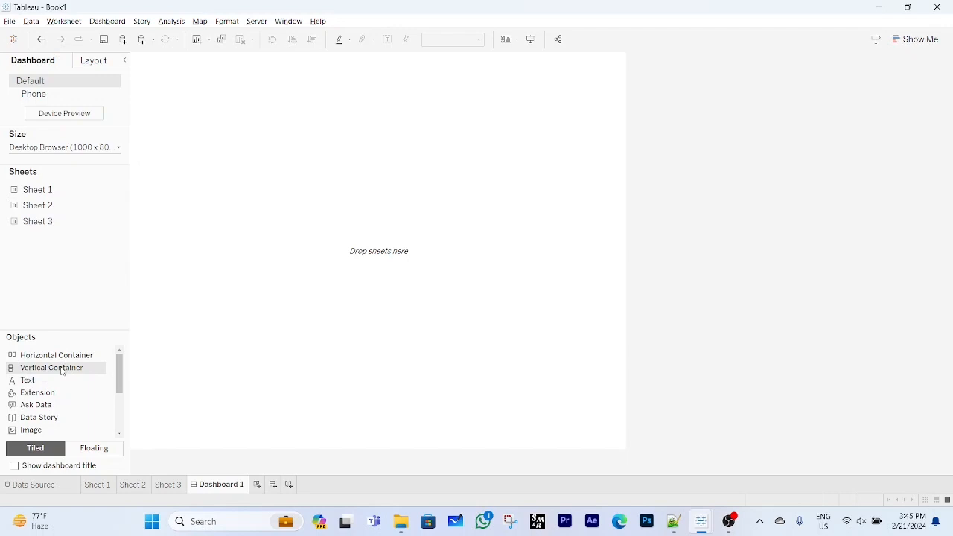
left_click_drag(62, 371, 316, 233)
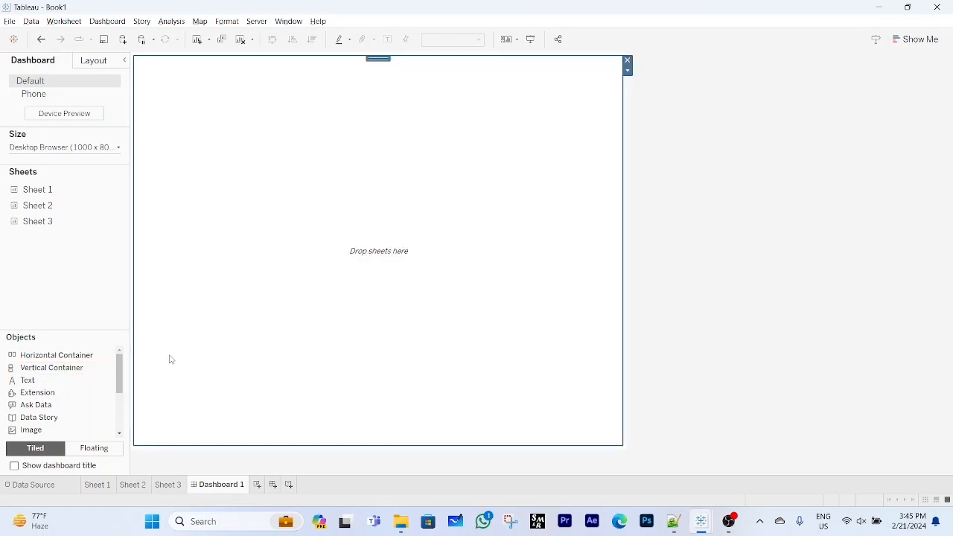
left_click_drag(76, 361, 390, 254)
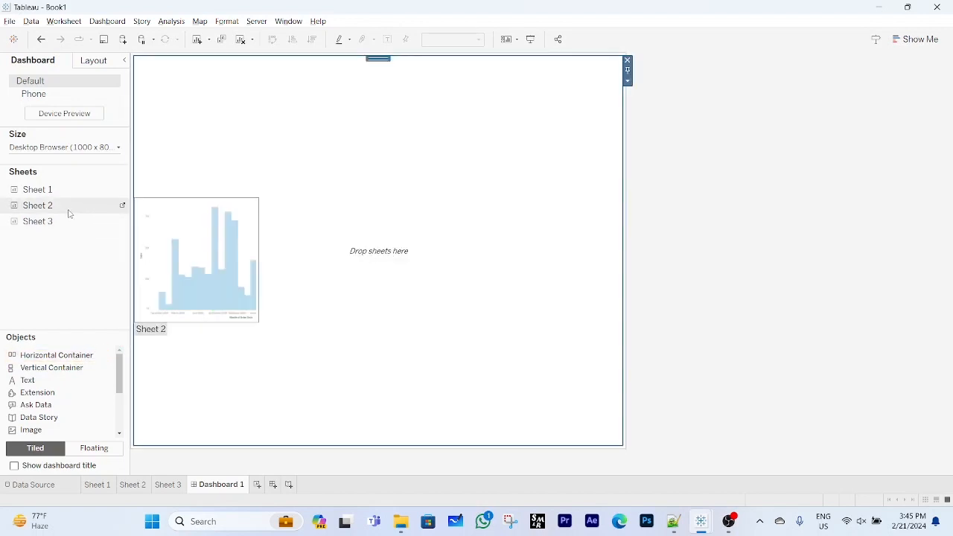
Add Sheet 2 and Sheet 3 side by side in the dashboard container and place Sheet 1 between them.
left_click_drag(46, 212, 207, 277)
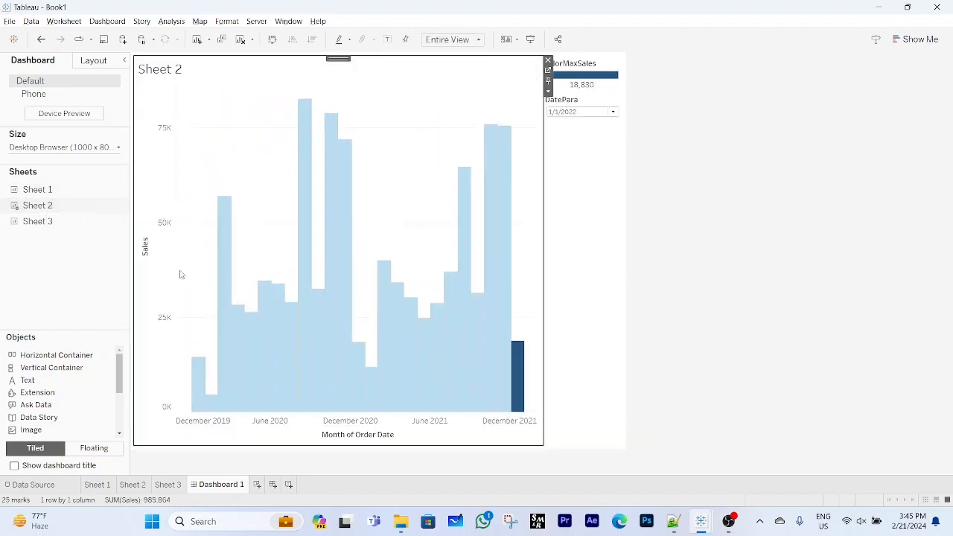
left_click_drag(51, 226, 528, 269)
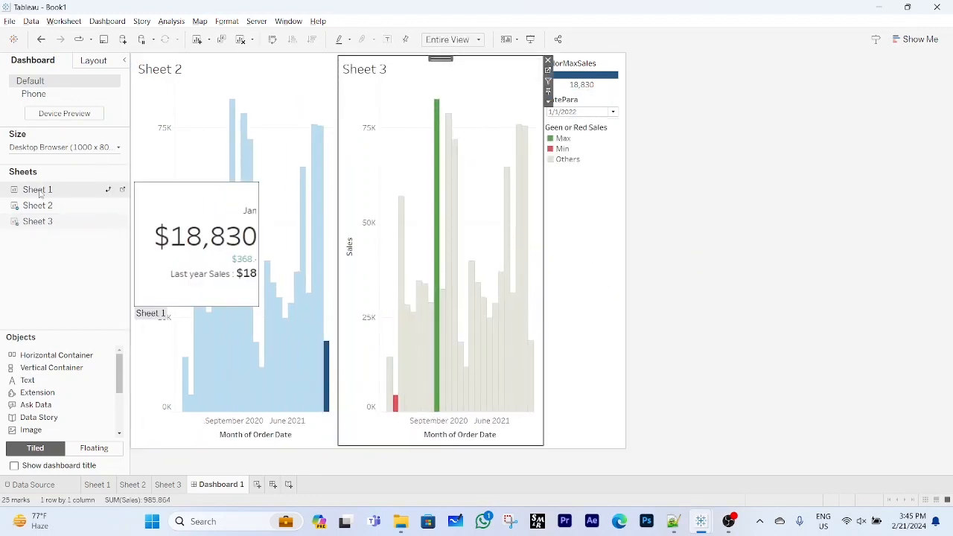
left_click_drag(41, 193, 336, 88)
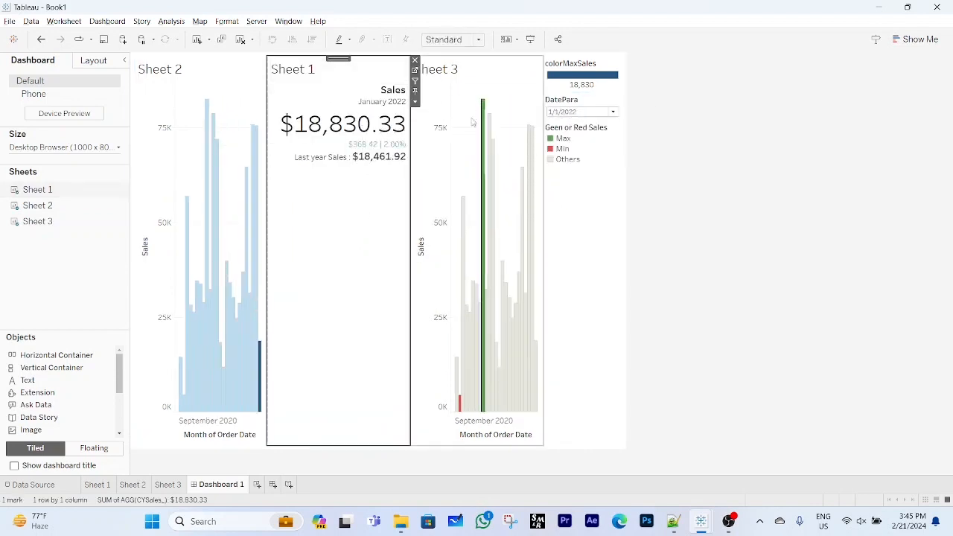
Remove Sheet 2 from the dashboard and make the Sheet 1 KPI card floating.
left_click(235, 95)
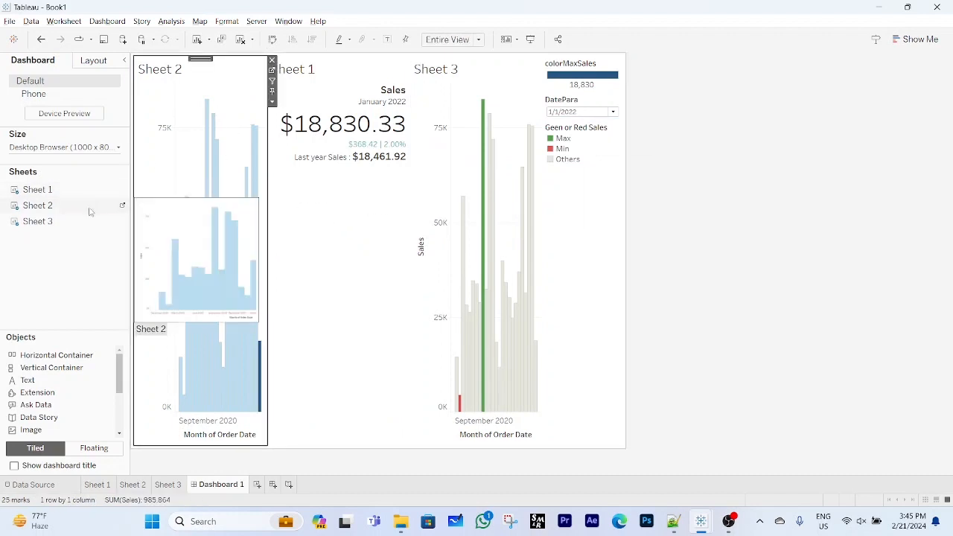
left_click(272, 60)
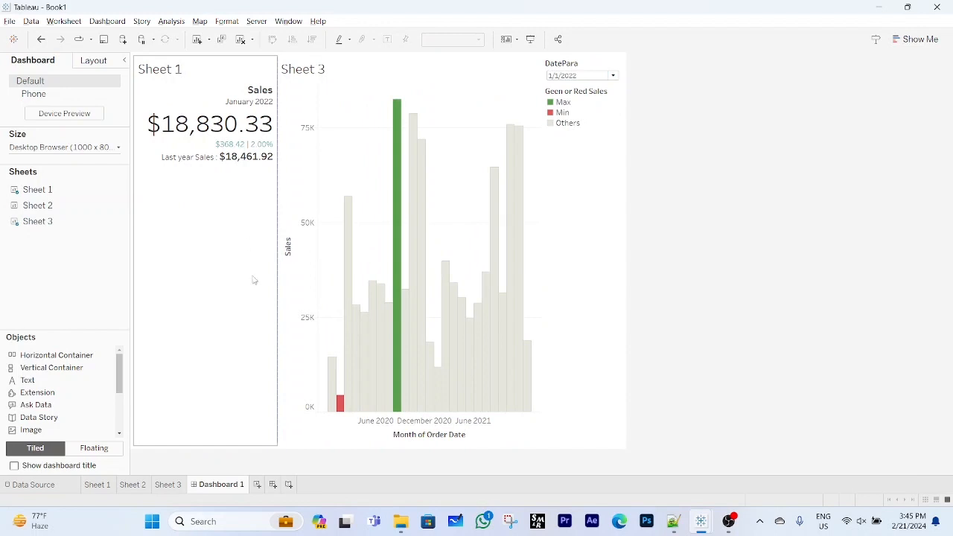
left_click(247, 298)
mouse_move(269, 158)
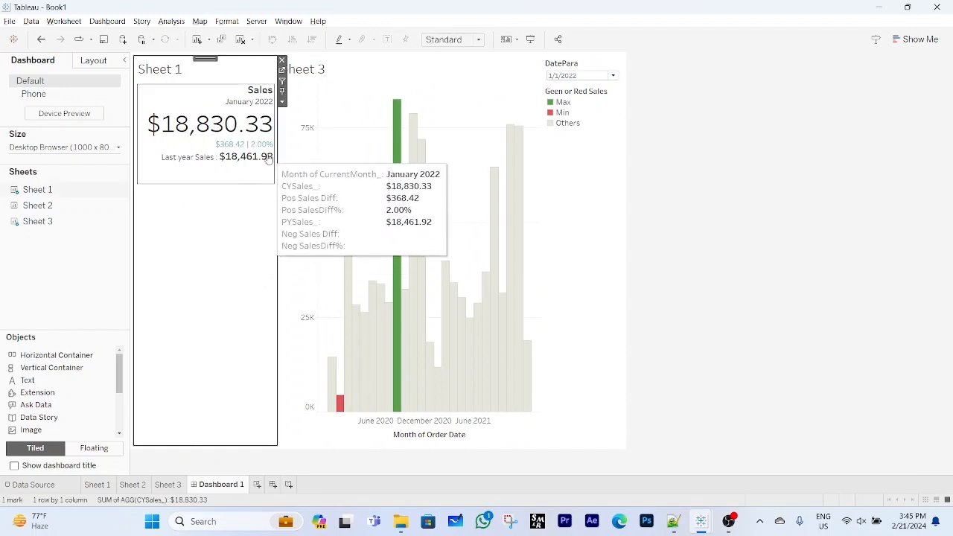
left_click(282, 101)
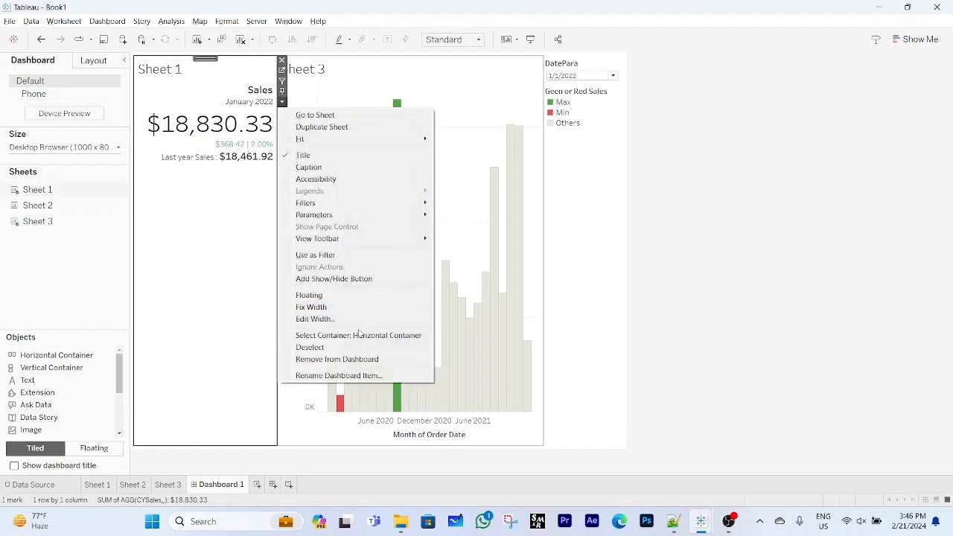
left_click(319, 297)
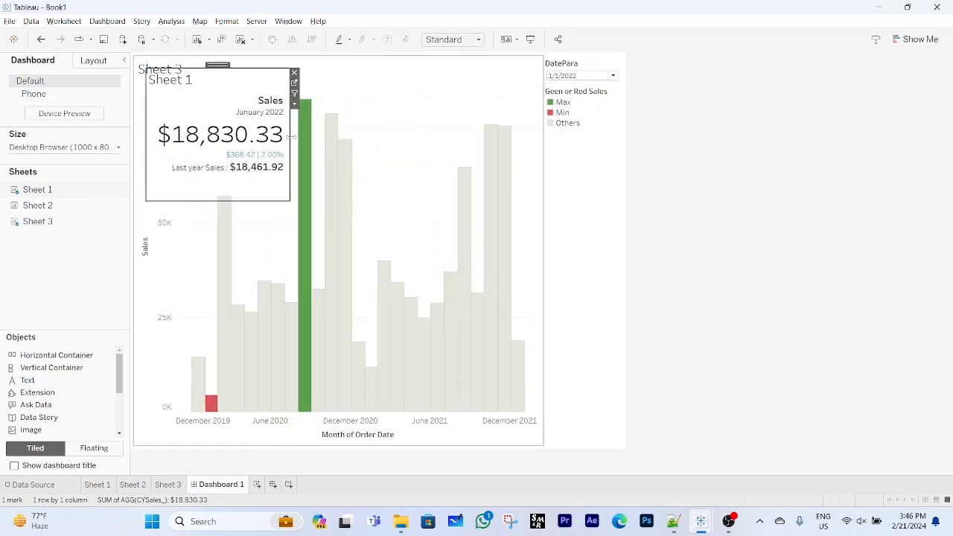
Hide the titles of Sheet 1 and Sheet 3 and move the floating KPI card to the upper middle of the dashboard.
right_click(181, 83)
left_click(212, 113)
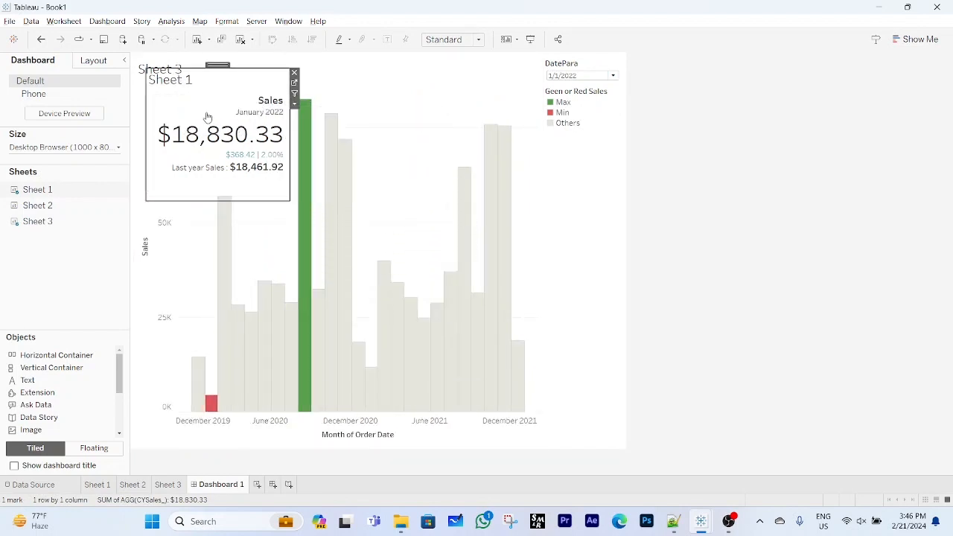
left_click_drag(213, 65, 316, 62)
right_click(170, 72)
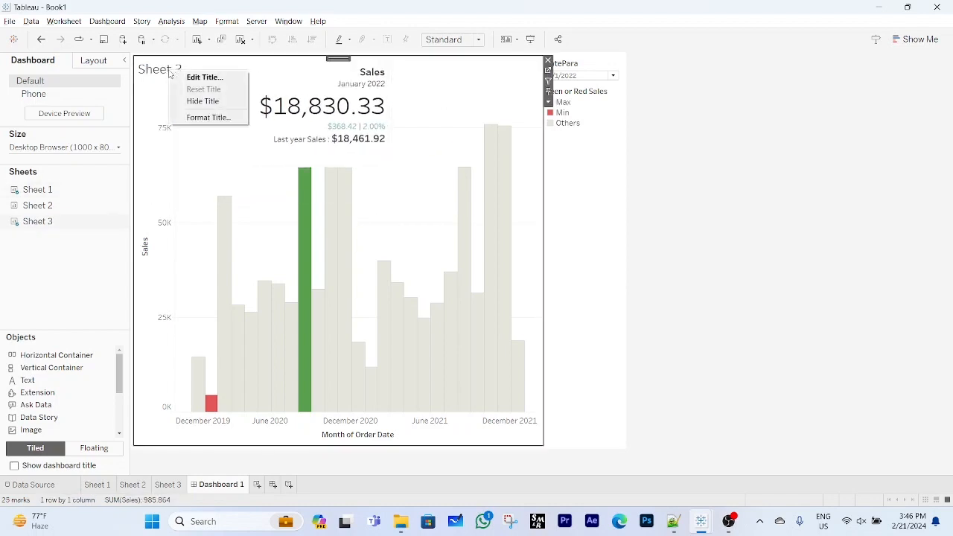
left_click(201, 102)
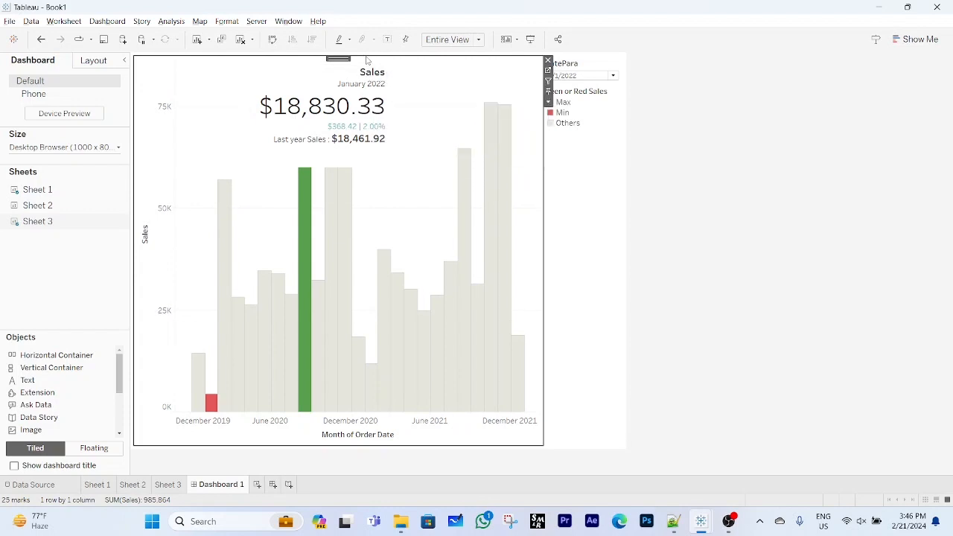
left_click_drag(346, 60, 348, 103)
left_click(690, 240)
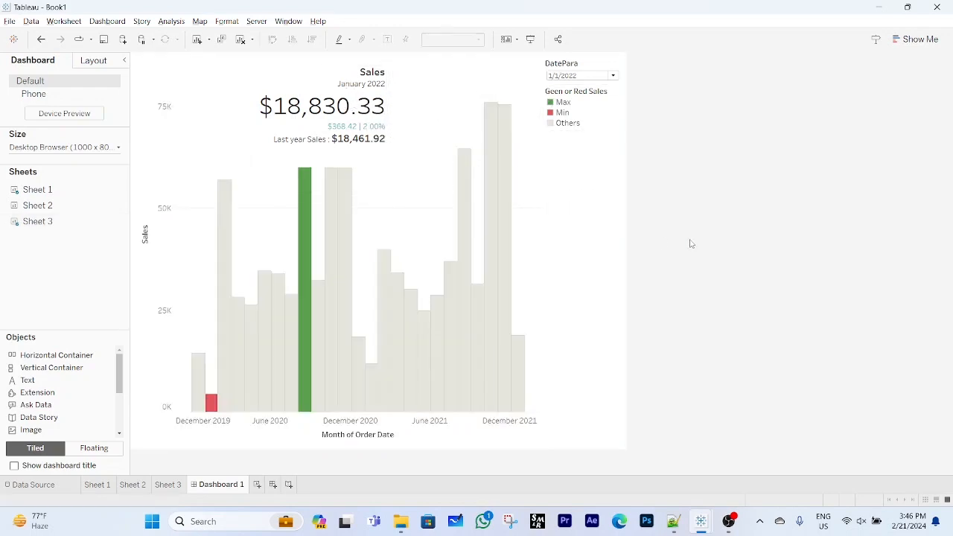
Make the Sheet 3 bar chart floating, place it directly below the KPI card and widen it on both sides.
left_click(533, 254)
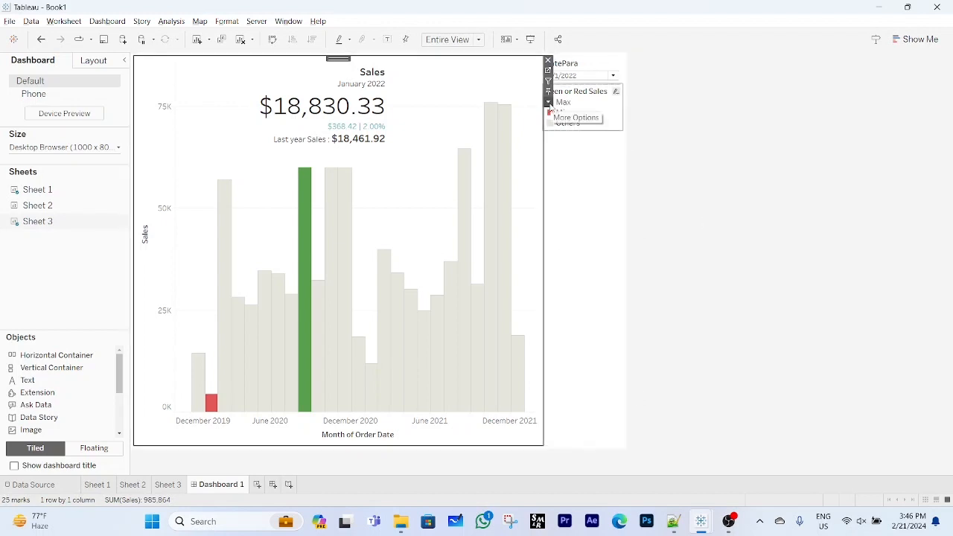
left_click(549, 102)
left_click(598, 307)
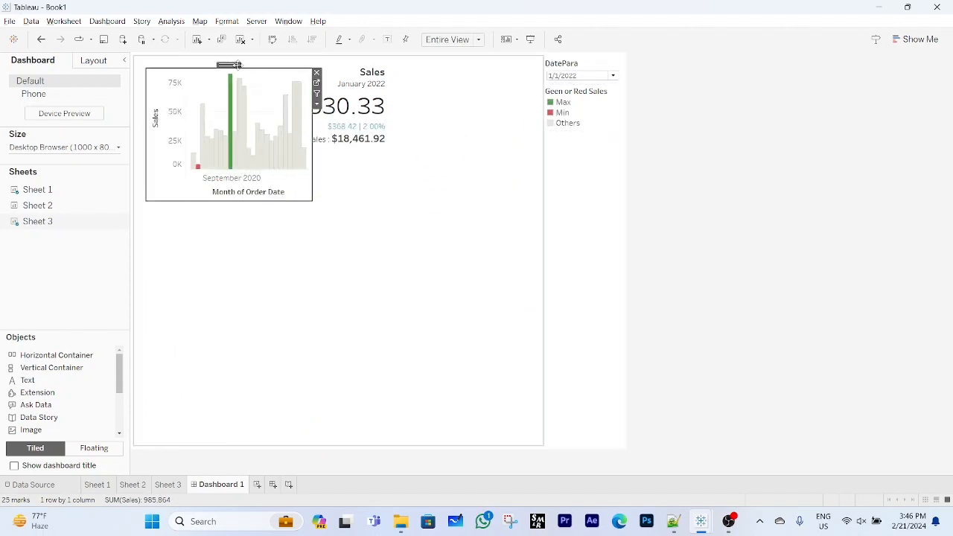
left_click_drag(242, 65, 336, 153)
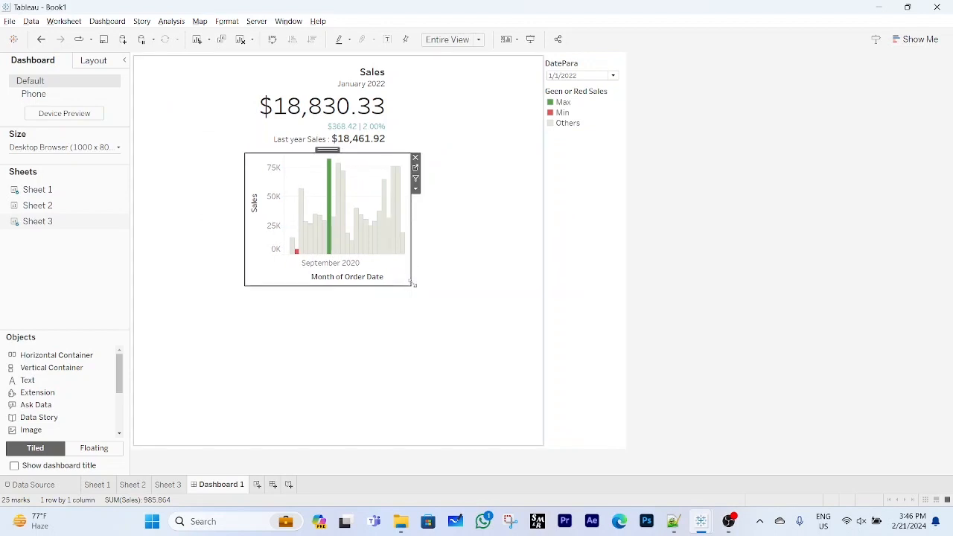
left_click_drag(410, 283, 473, 264)
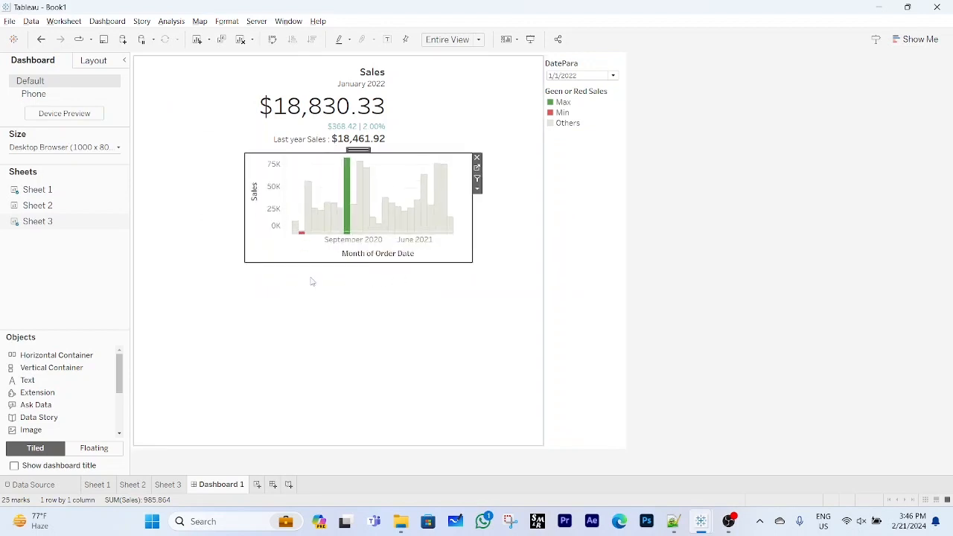
left_click_drag(246, 263, 210, 273)
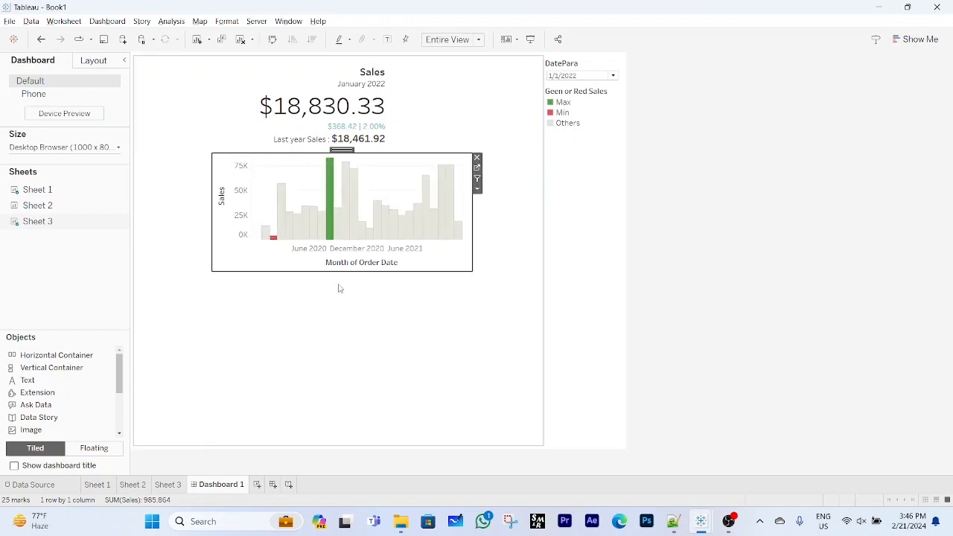
left_click(408, 296)
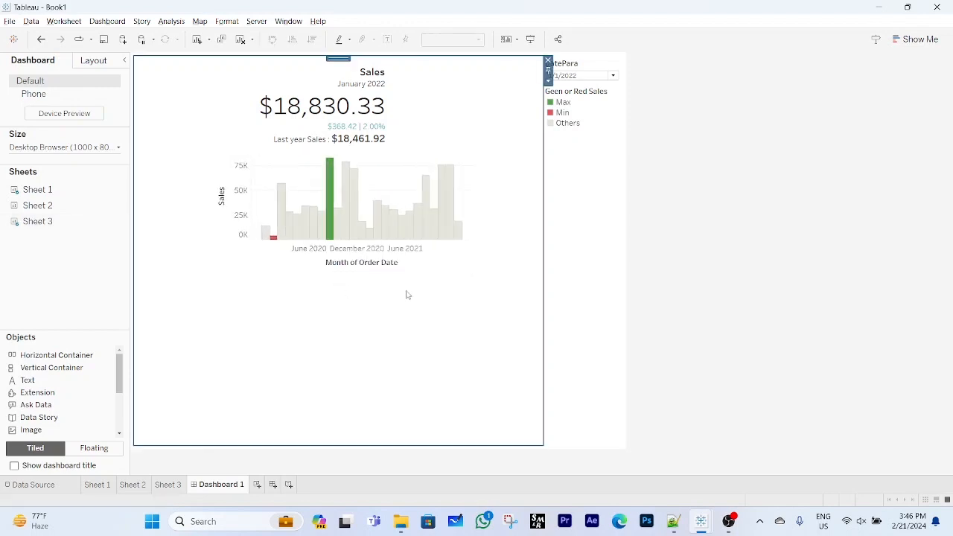
Hide the Month of Order Date and Sales axis headers on the Sheet 3 bar chart.
right_click(359, 267)
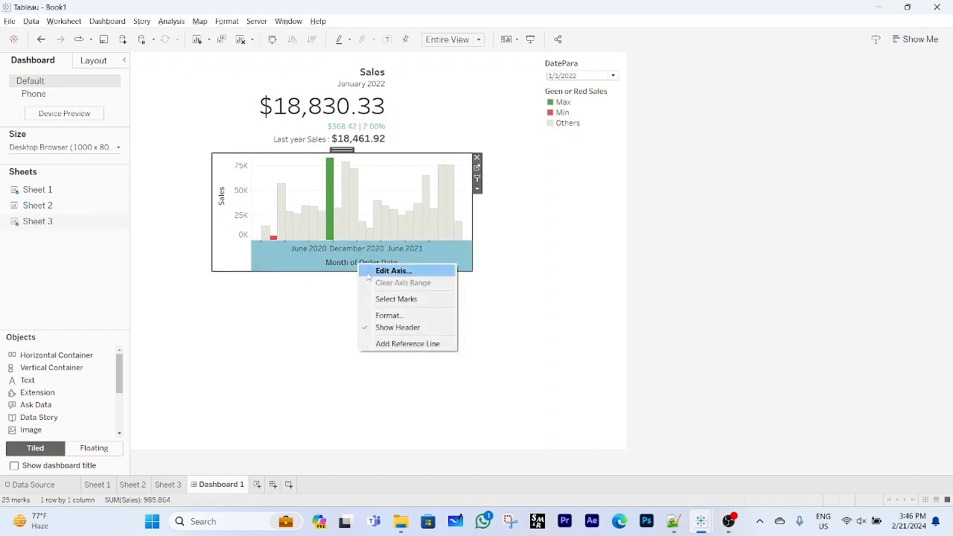
left_click(409, 329)
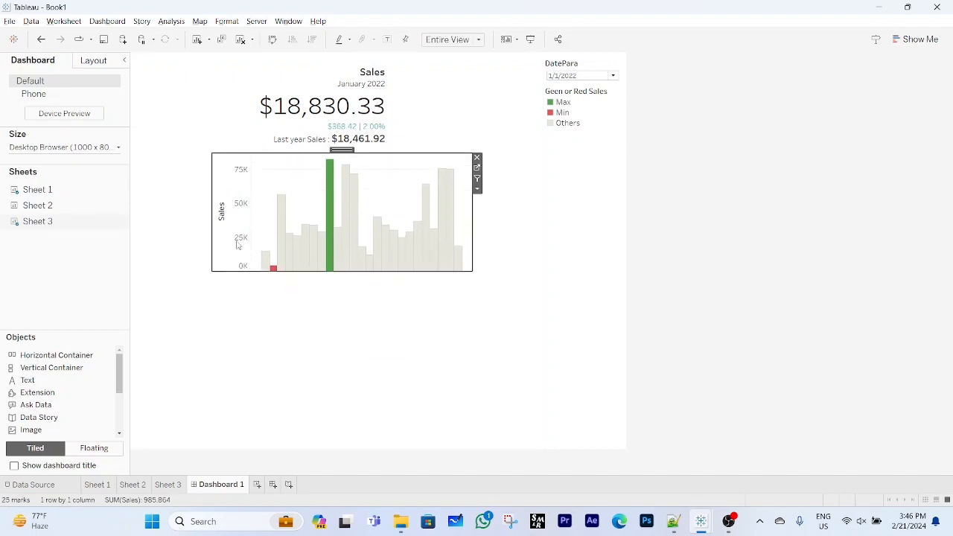
right_click(222, 221)
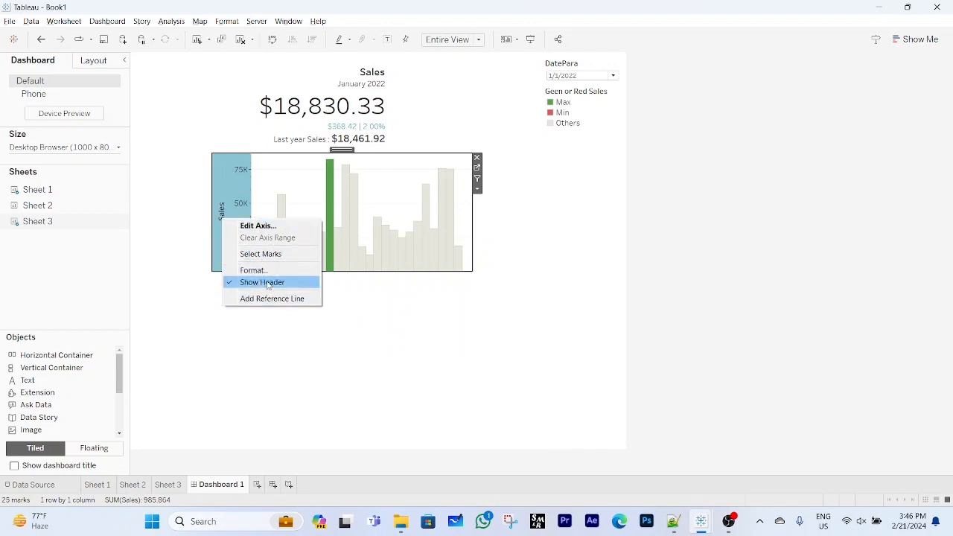
left_click(267, 284)
left_click(360, 343)
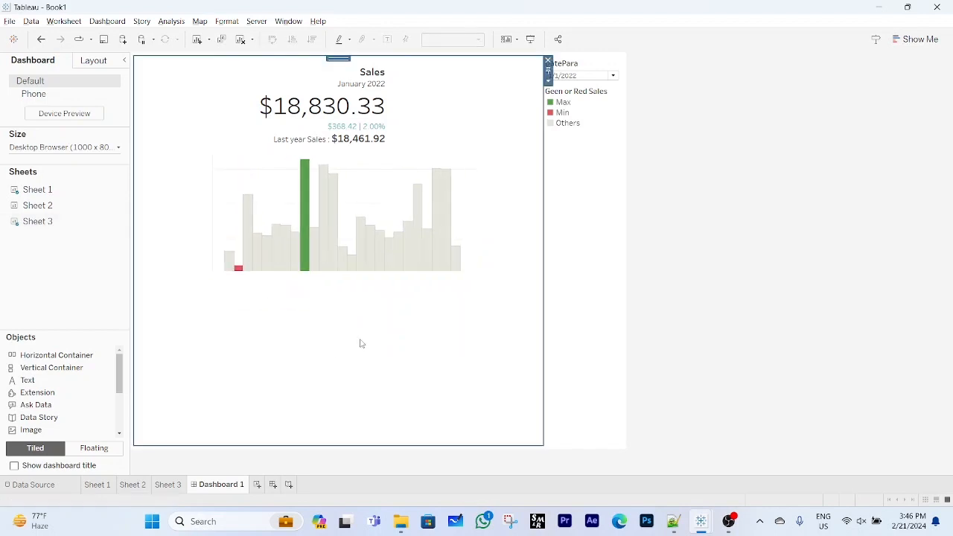
Format the bar chart's lines, setting the sheet's zero lines and the row grid lines to None.
left_click(393, 173)
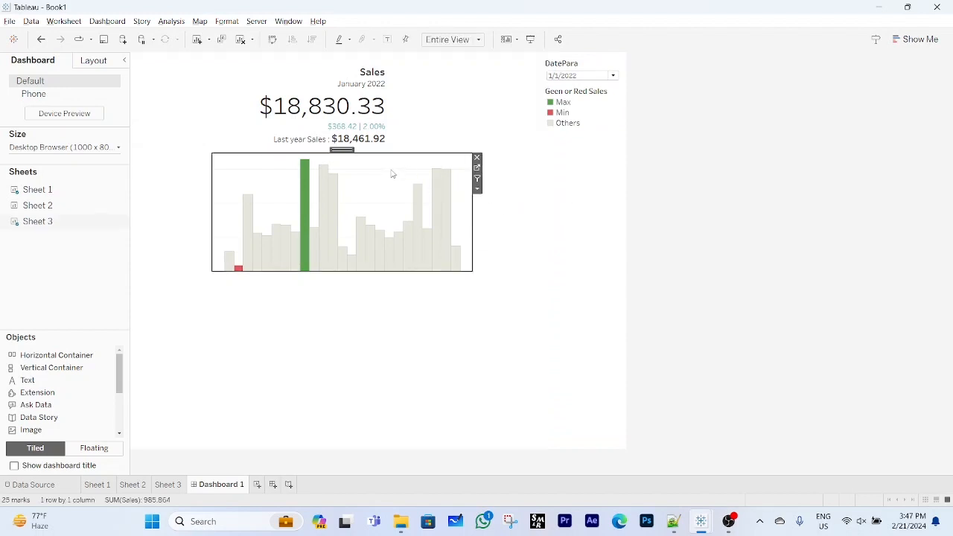
right_click(393, 174)
left_click(439, 218)
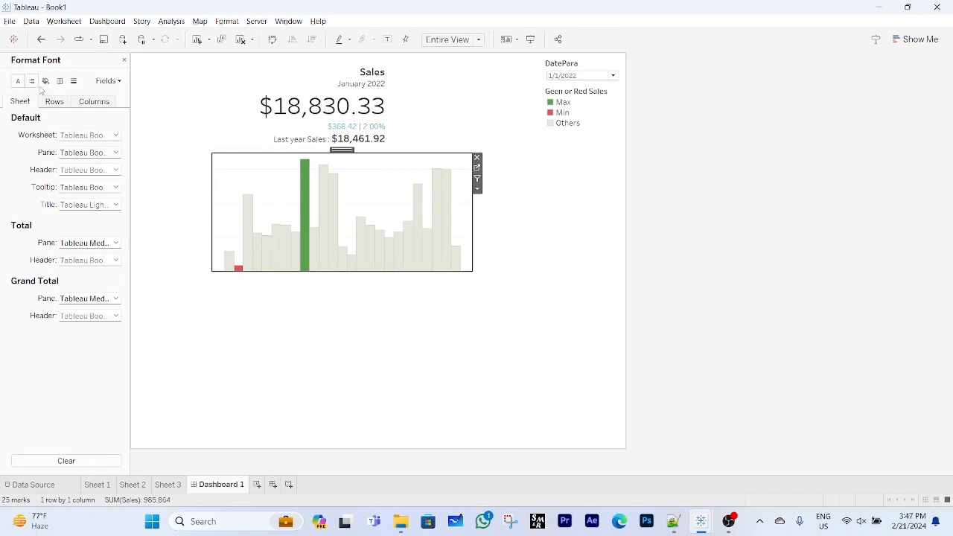
left_click(73, 82)
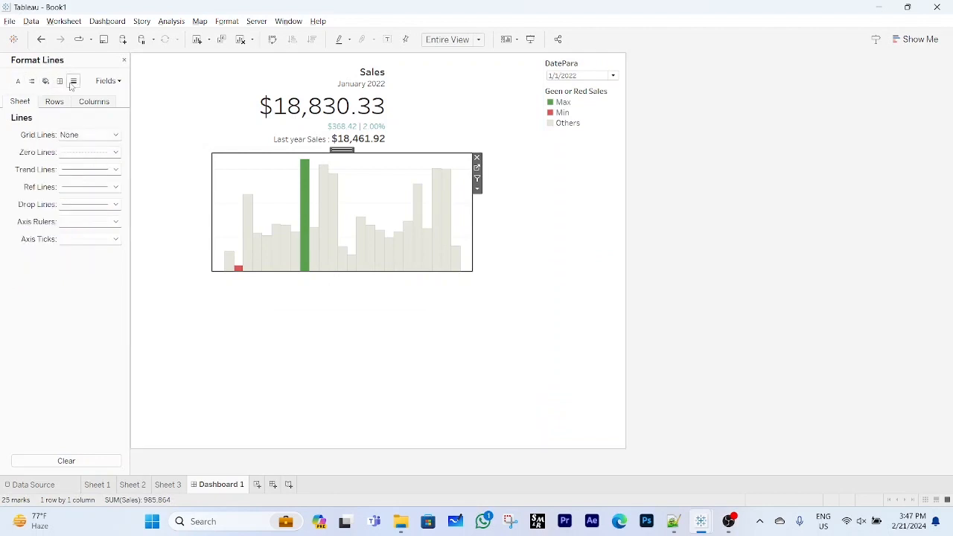
left_click(91, 154)
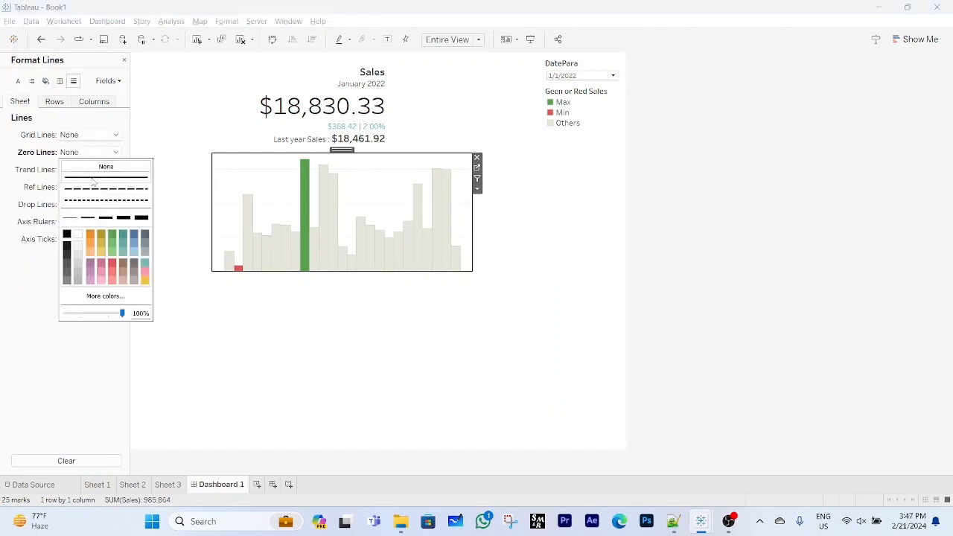
left_click(45, 302)
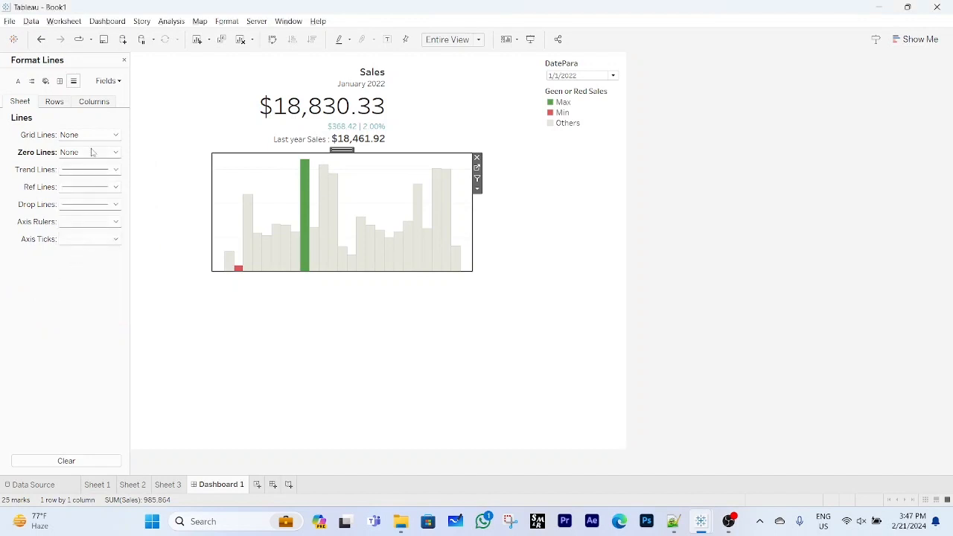
left_click(61, 107)
left_click(76, 135)
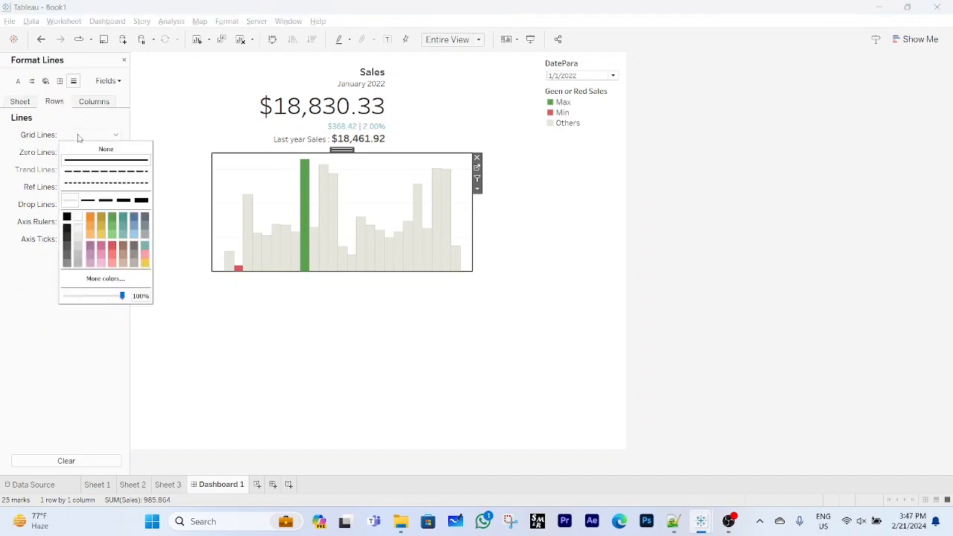
left_click(93, 148)
left_click(86, 364)
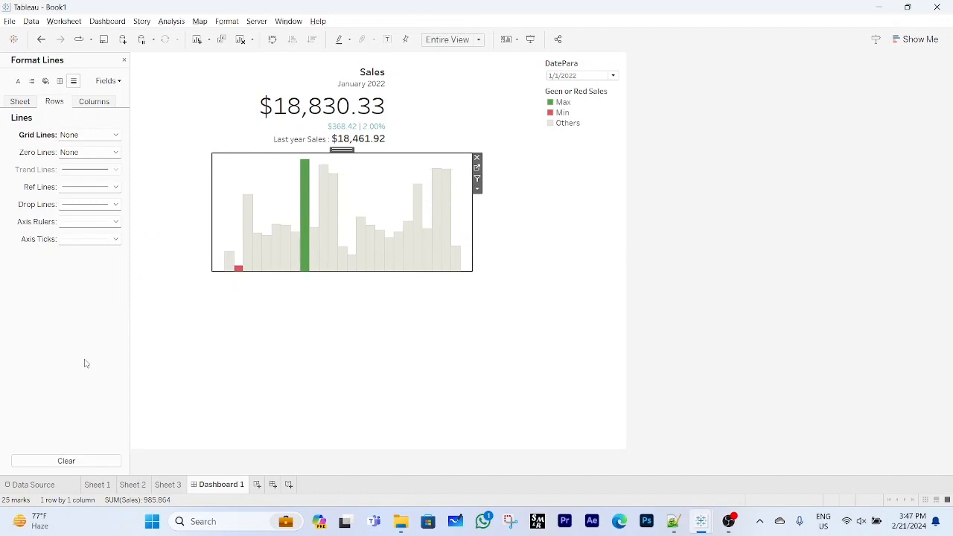
left_click(669, 332)
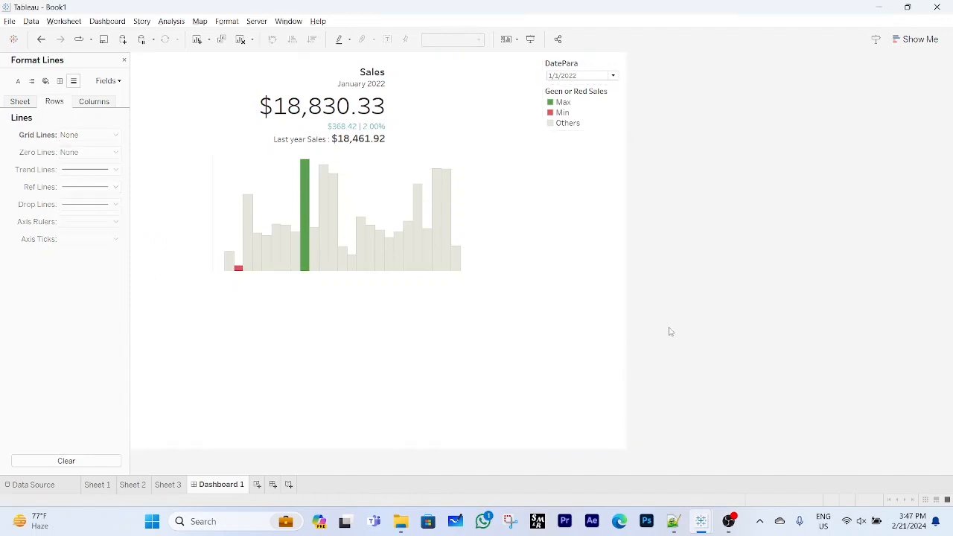
Set DatePara to 10/1/2022 and remove the Geen or Red Sales colour legend from the dashboard.
left_click(614, 75)
left_click(575, 242)
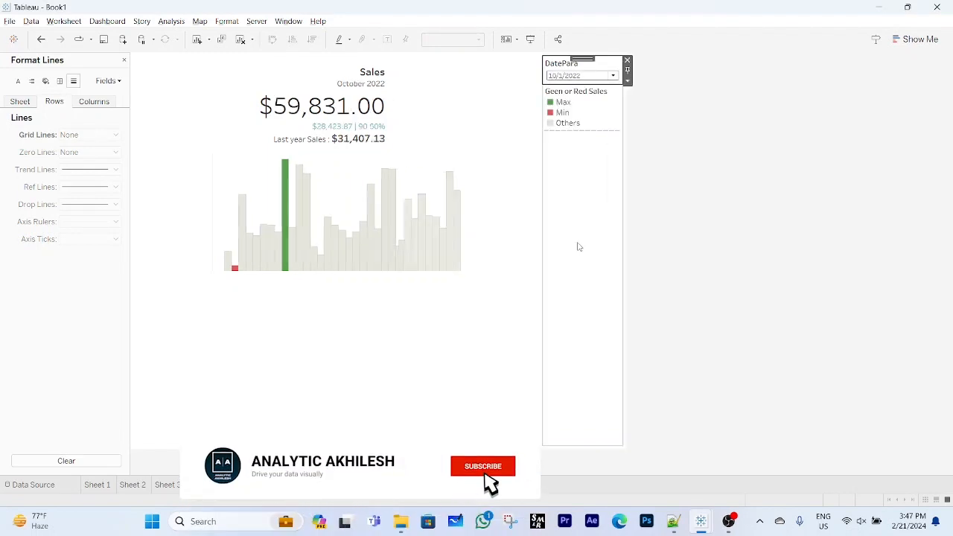
left_click(606, 116)
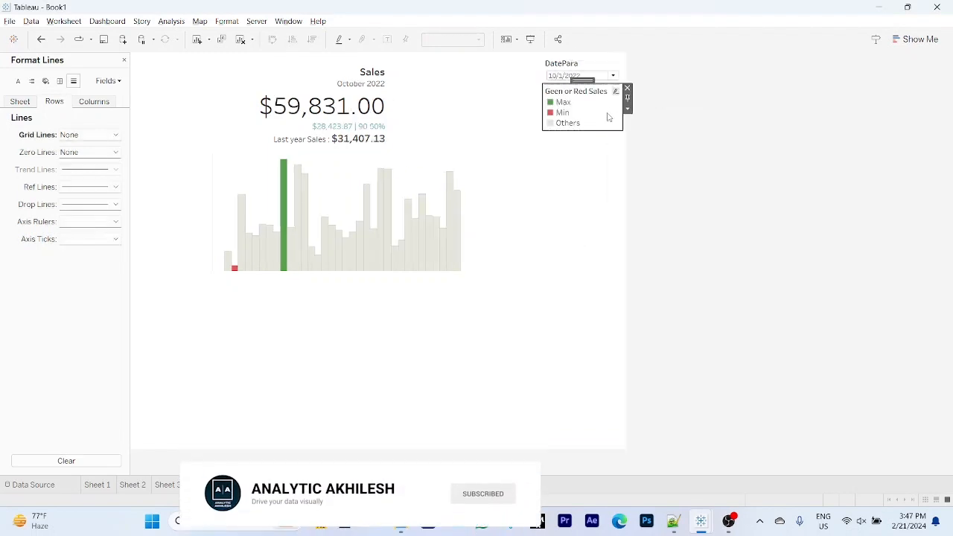
left_click(628, 90)
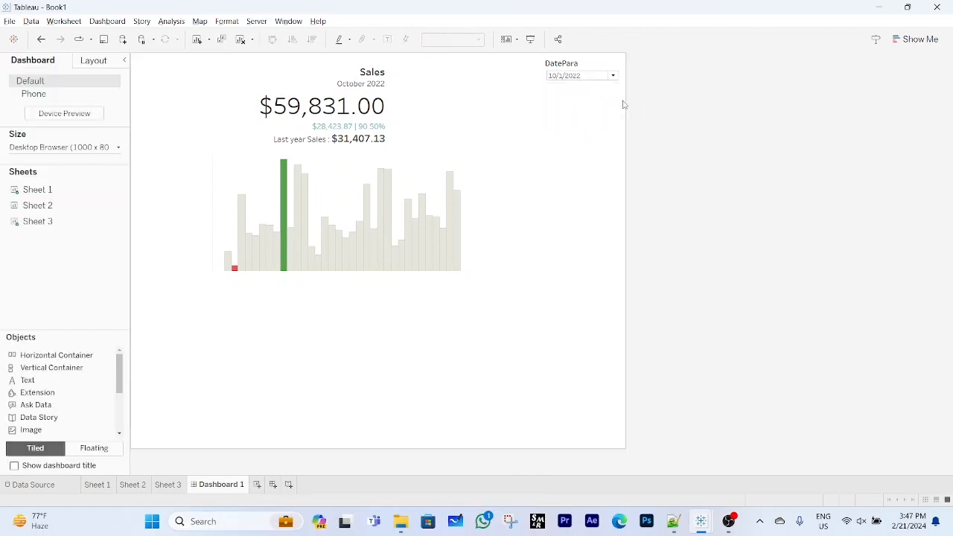
Make the DatePara control floating and place it beside the KPI card, to the right of the sales figures.
left_click(596, 67)
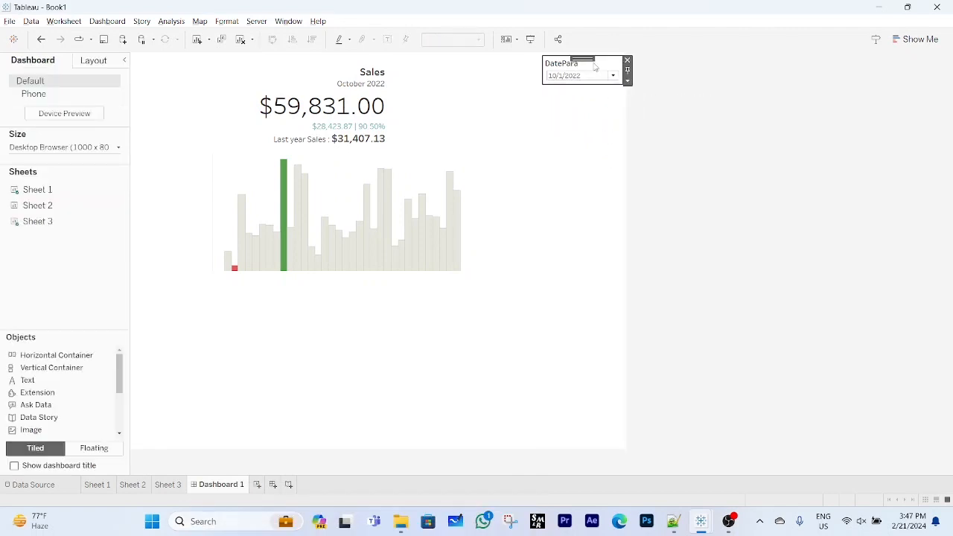
left_click_drag(583, 59, 571, 147)
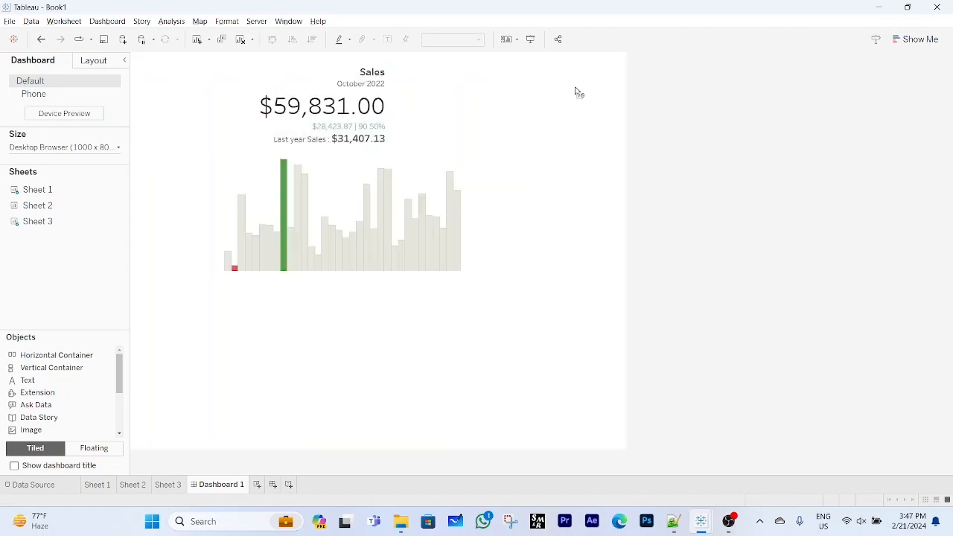
left_click(627, 80)
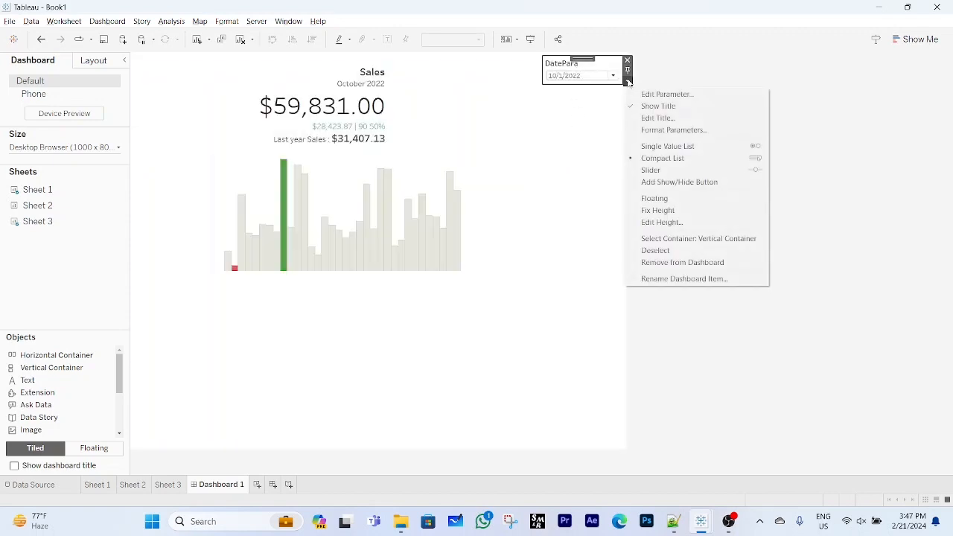
left_click(655, 198)
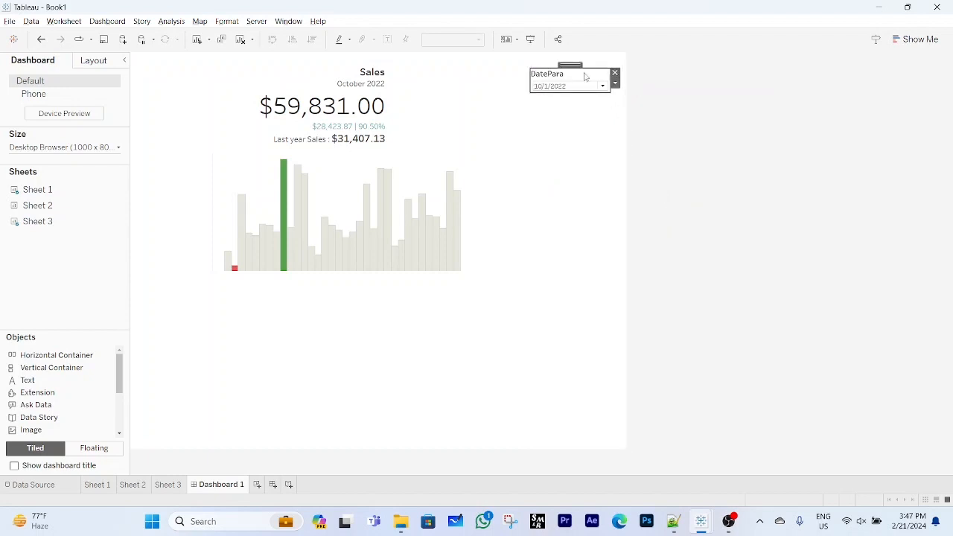
left_click_drag(580, 66, 506, 66)
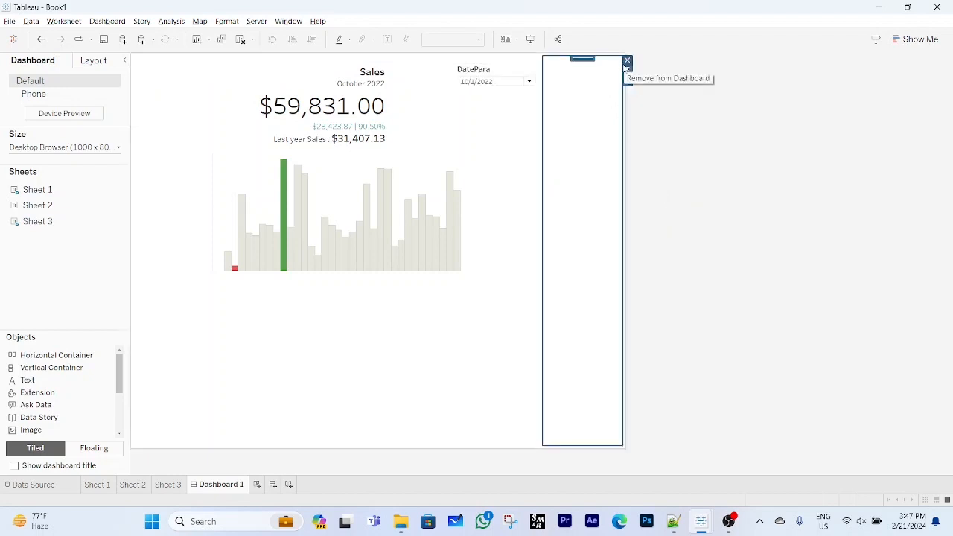
Remove the empty container beside the DatePara control and move DatePara to the dashboard's upper right corner.
left_click(627, 60)
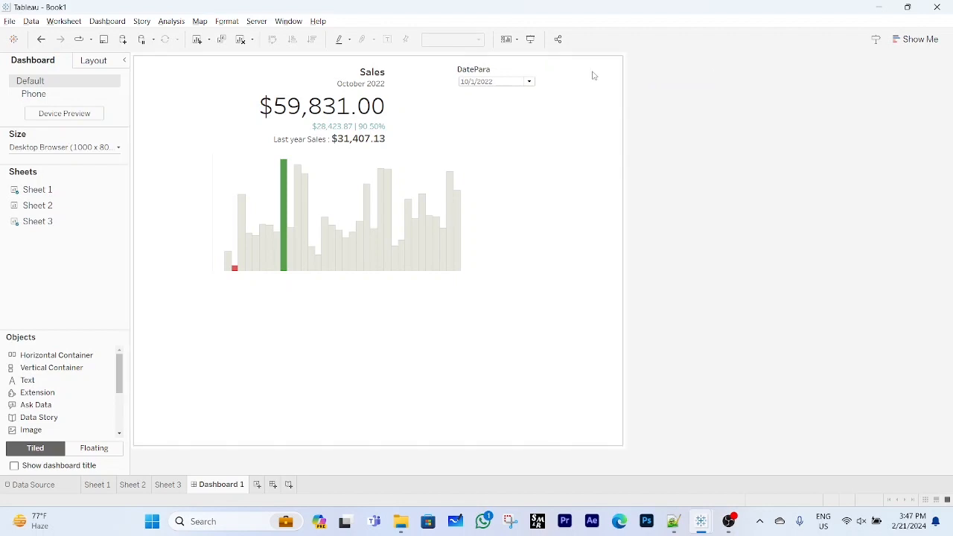
left_click(507, 73)
left_click_drag(499, 61, 582, 67)
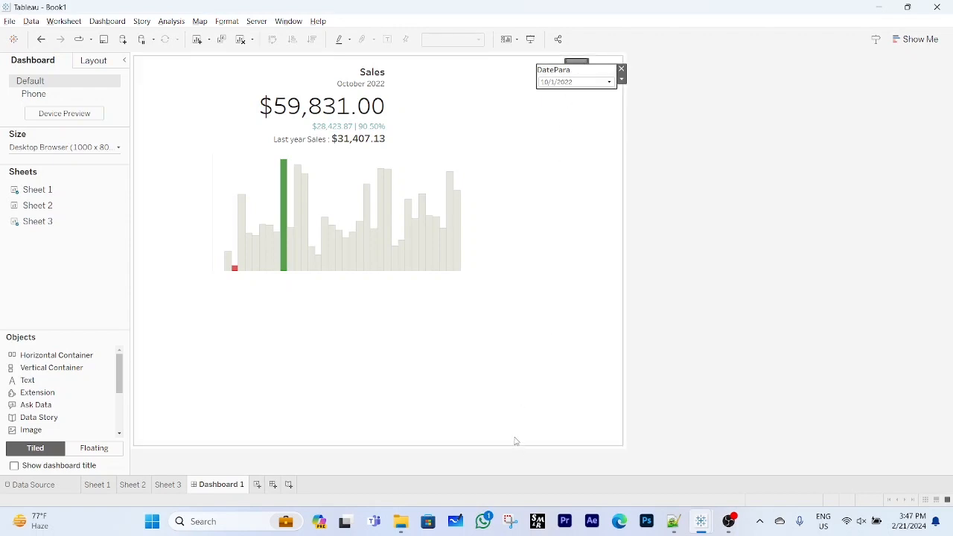
left_click(588, 328)
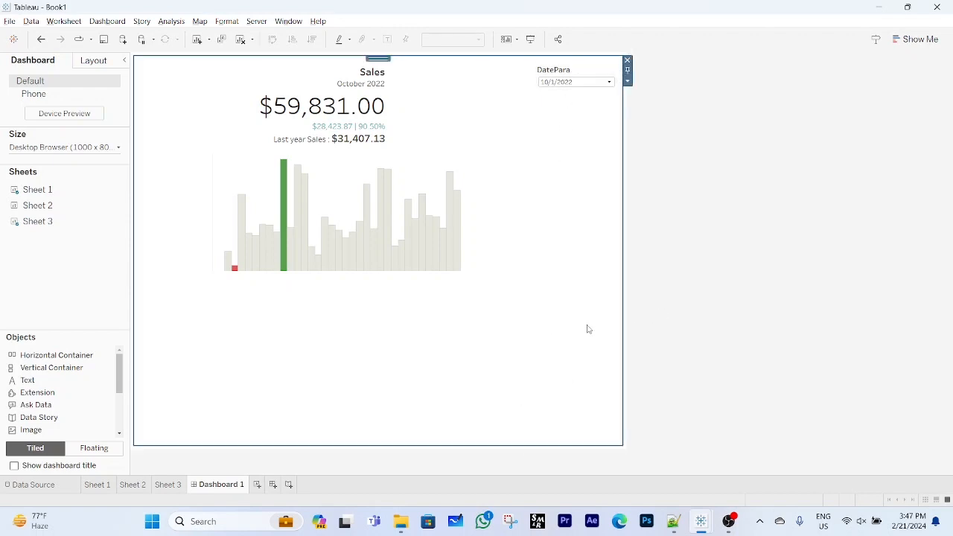
left_click(666, 301)
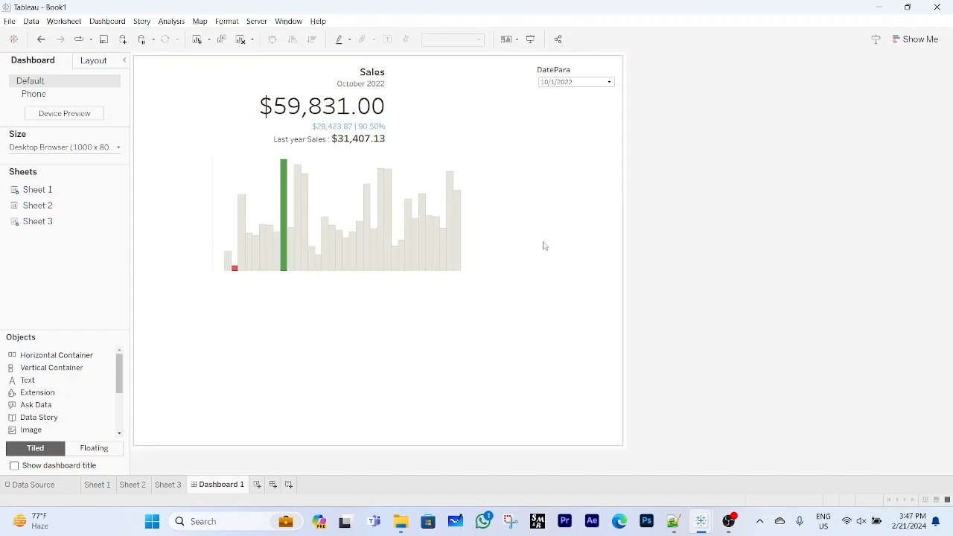
Test the KPI card and bar chart by setting DatePara to 12/1/2021, 4/1/2023 and 11/1/2023 in turn.
left_click(610, 82)
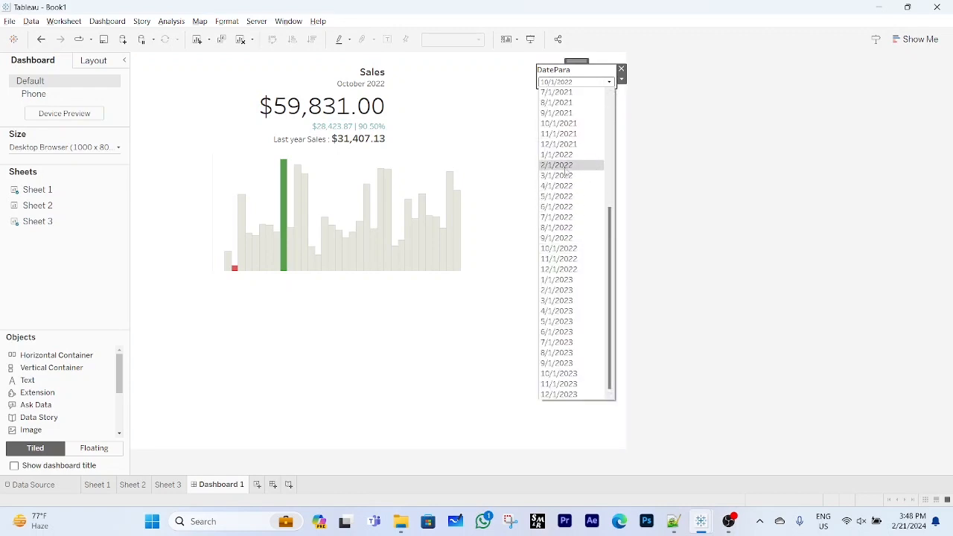
left_click(574, 144)
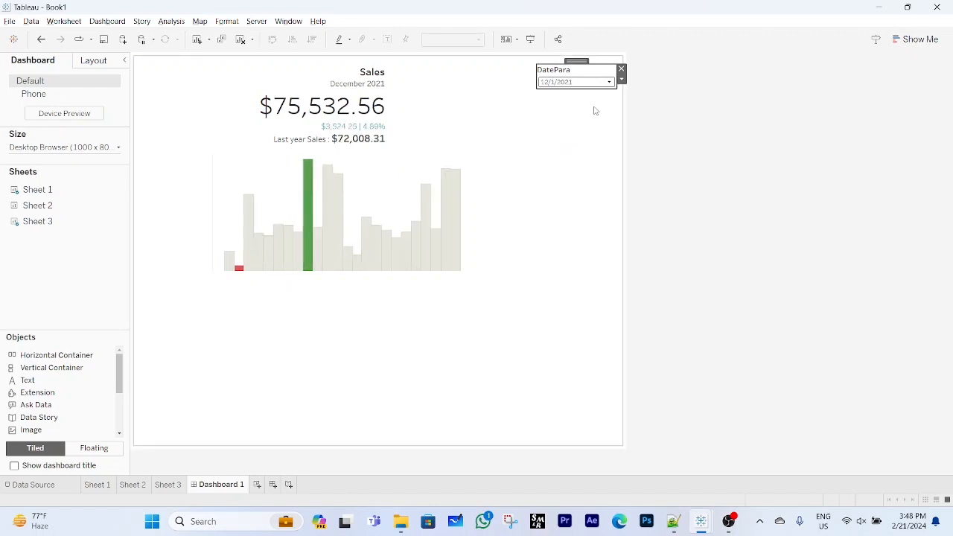
left_click(609, 82)
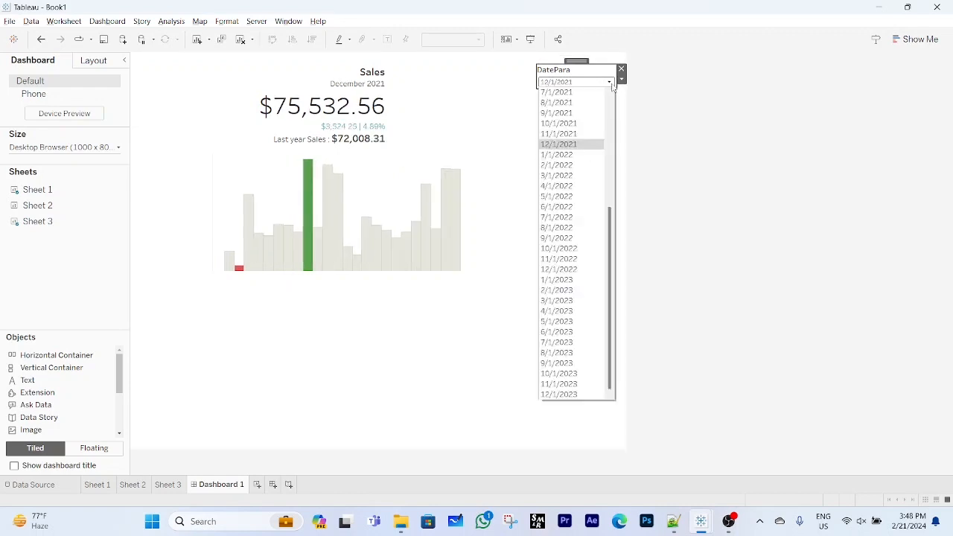
left_click(560, 311)
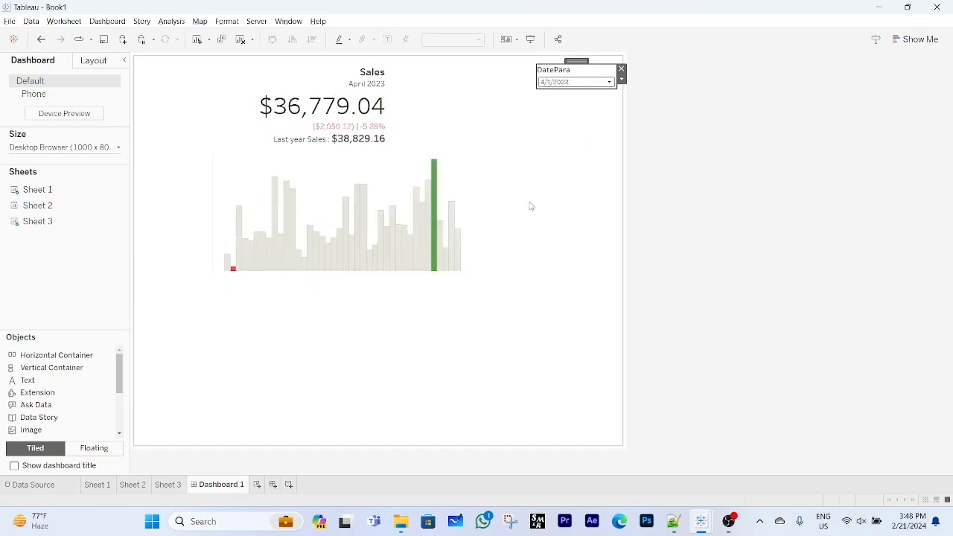
left_click(575, 83)
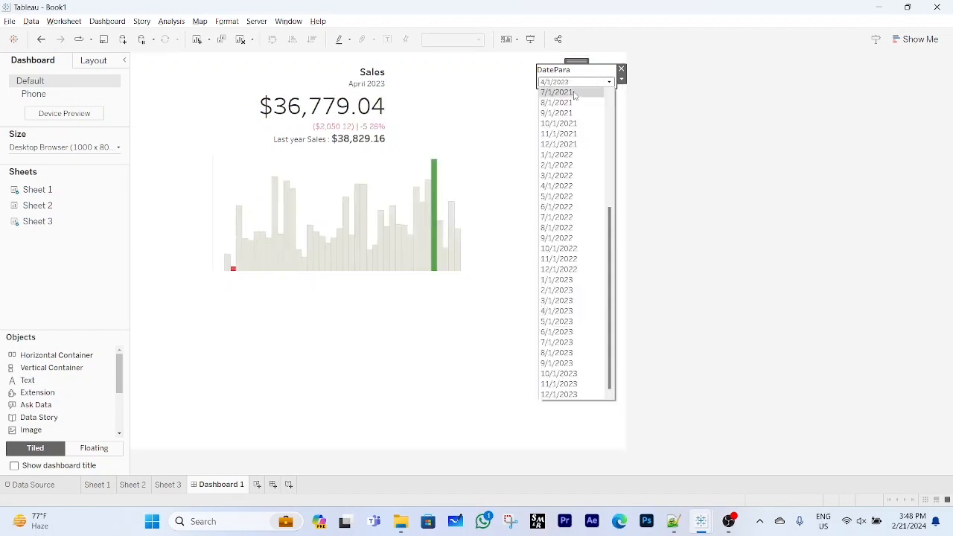
left_click(566, 384)
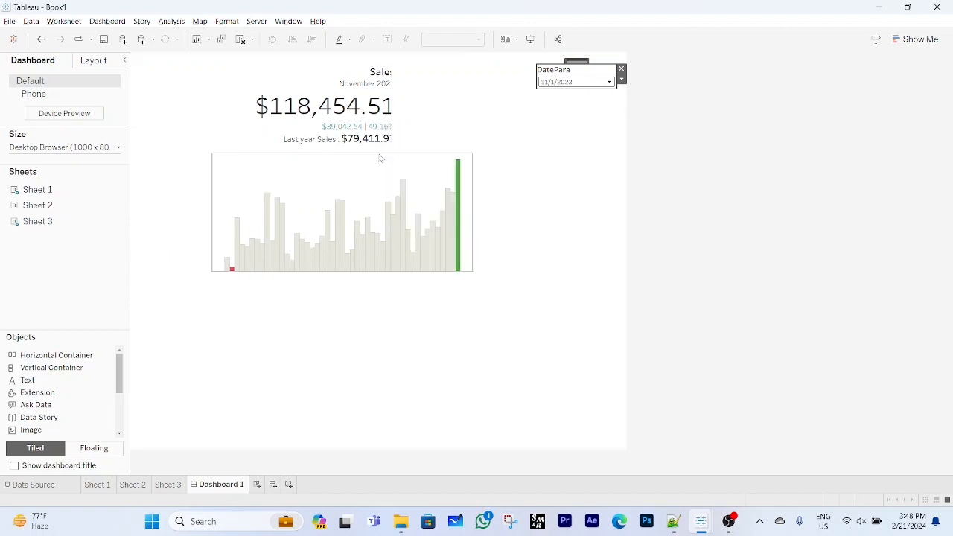
Try the Fit Width option on the sales KPI card and widen the card across the bar chart.
left_click(381, 155)
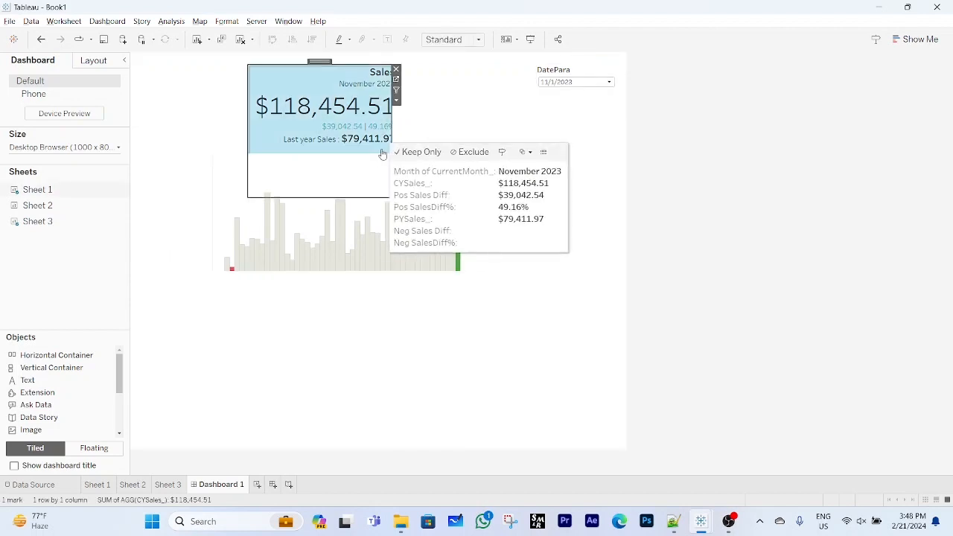
left_click(397, 103)
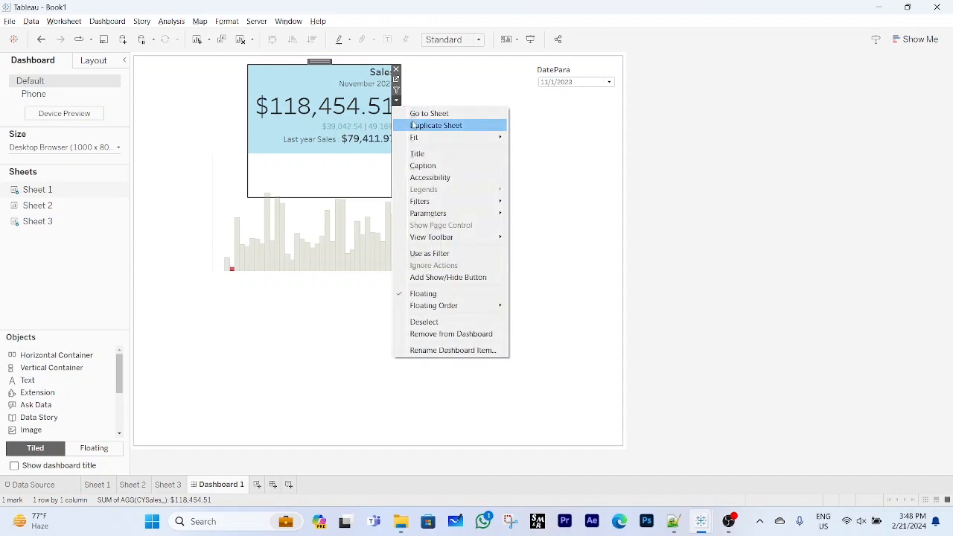
mouse_move(435, 138)
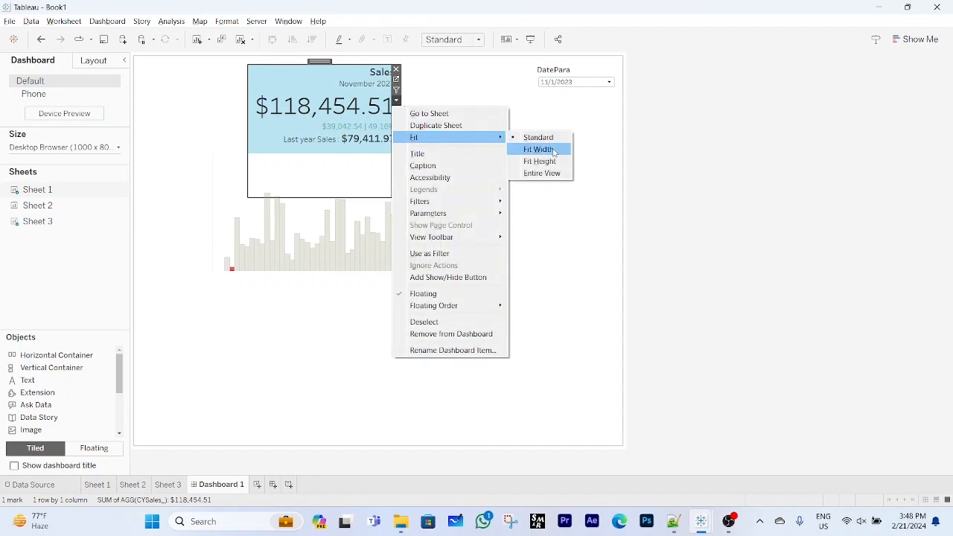
left_click(554, 152)
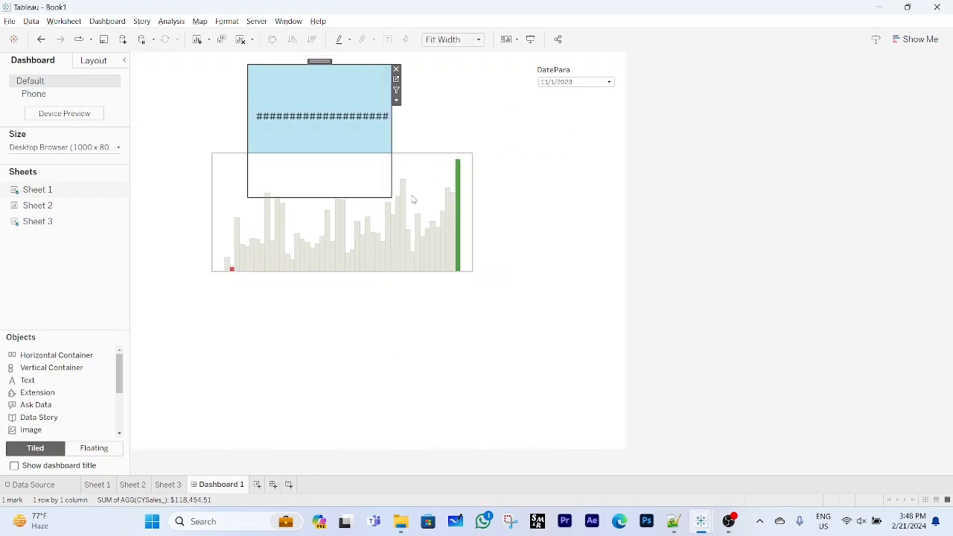
left_click_drag(392, 195, 469, 158)
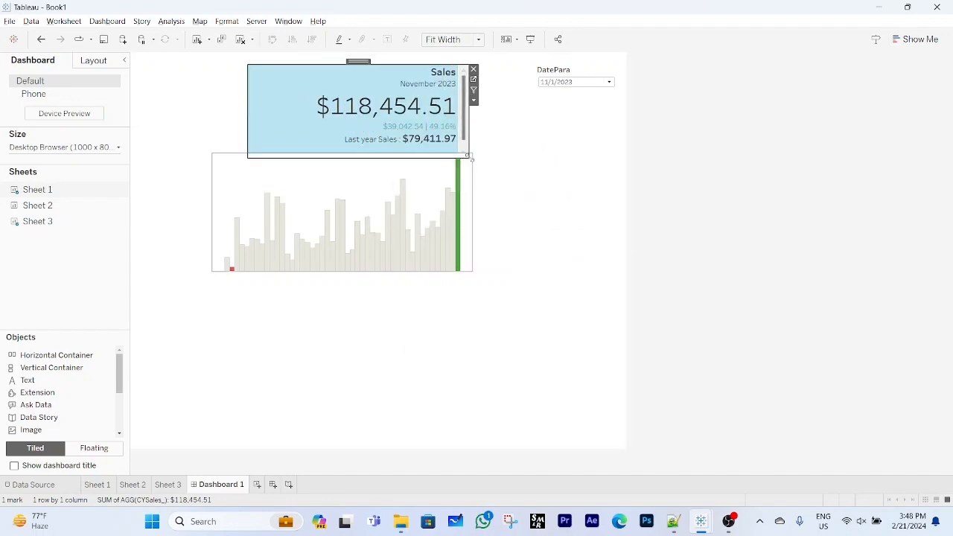
left_click_drag(470, 158, 488, 182)
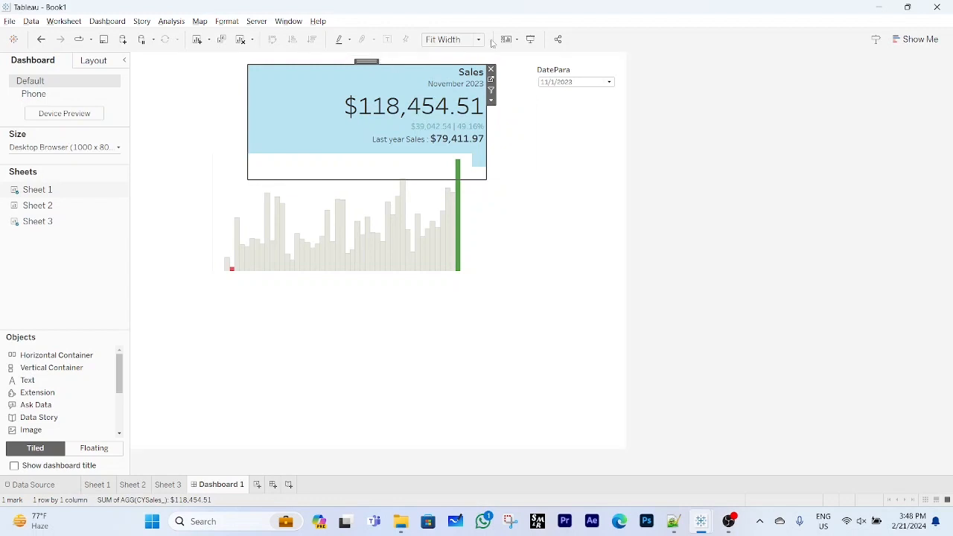
Set the KPI card's fit to Standard and narrow the card so it ends just past the sales figures.
left_click(480, 40)
left_click(461, 53)
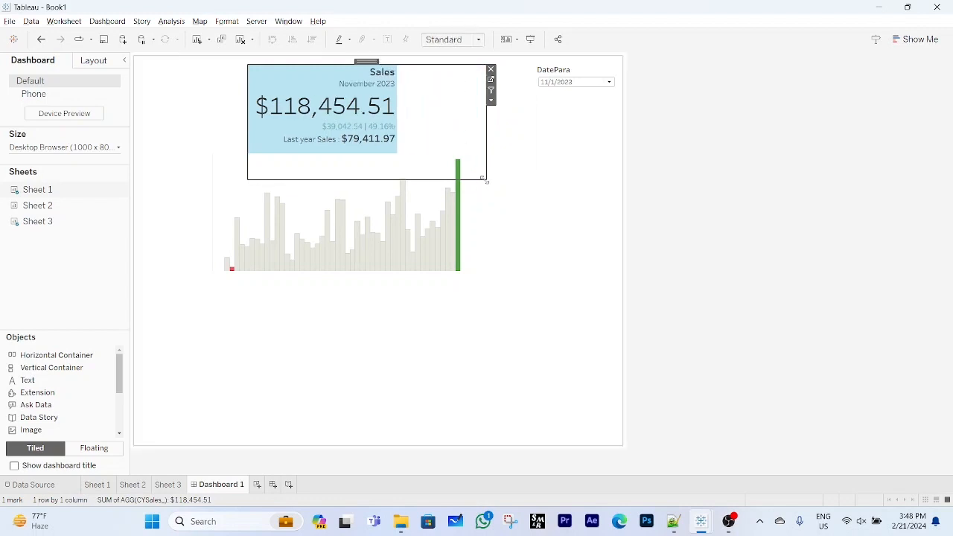
left_click_drag(485, 179, 437, 177)
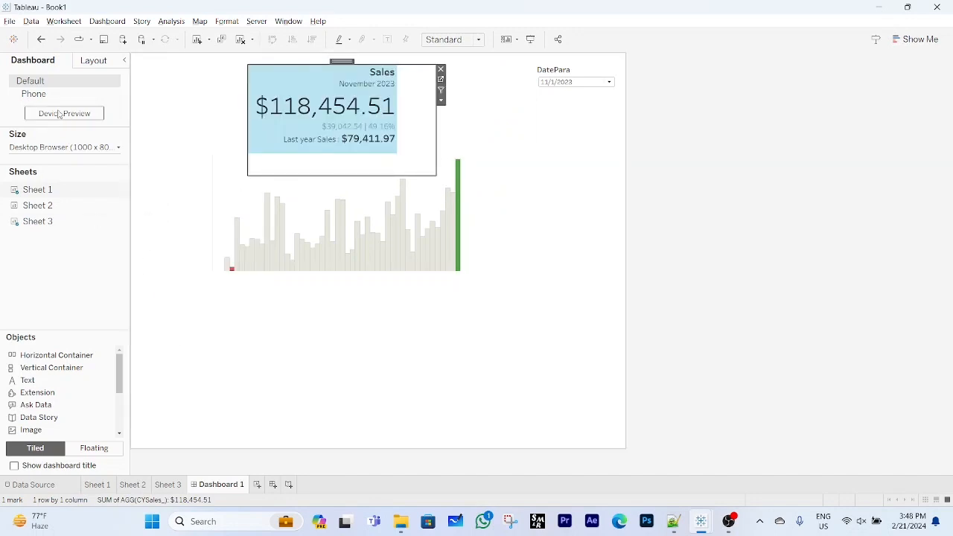
Format the KPI card's alignment, setting the sheet's default pane to center horizontally and middle vertically.
left_click(231, 23)
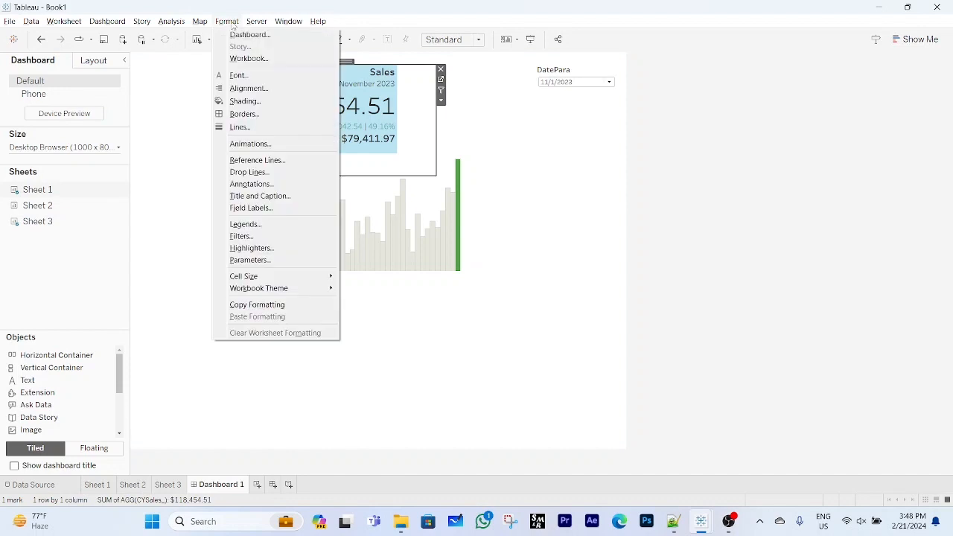
left_click(243, 90)
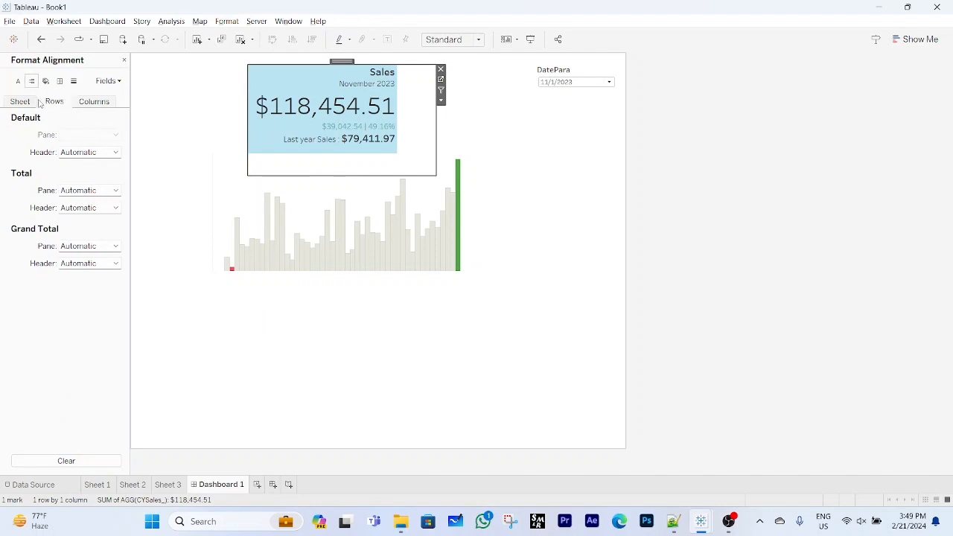
left_click(88, 107)
left_click(21, 106)
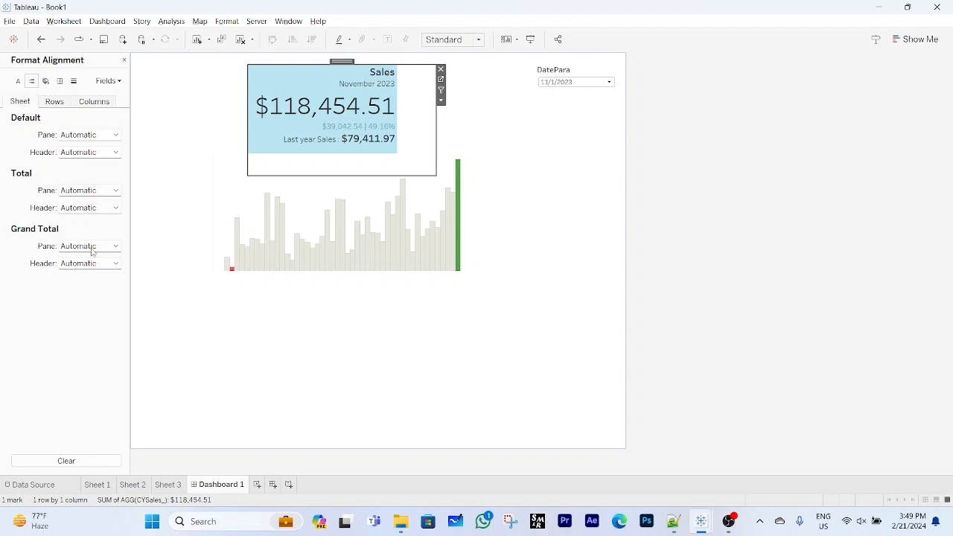
left_click(97, 135)
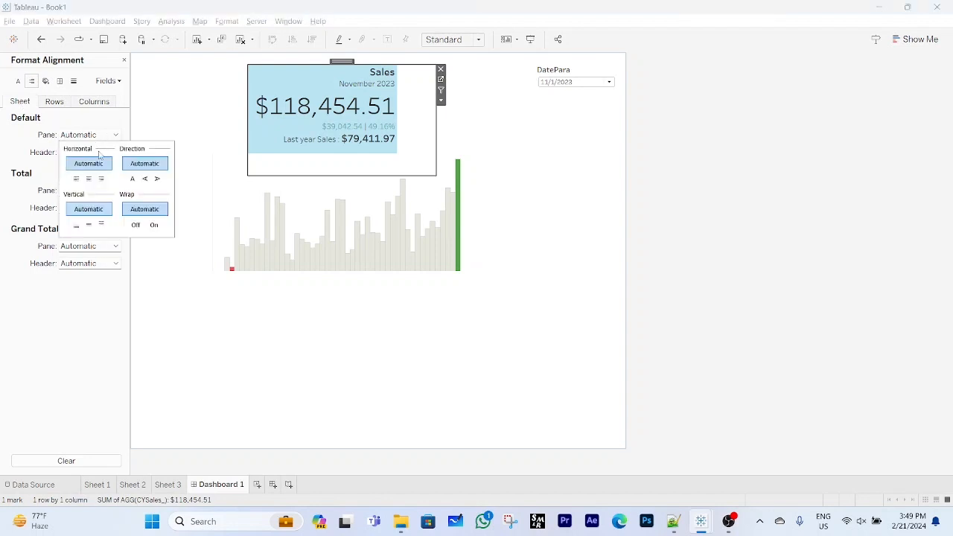
left_click(88, 179)
left_click(89, 225)
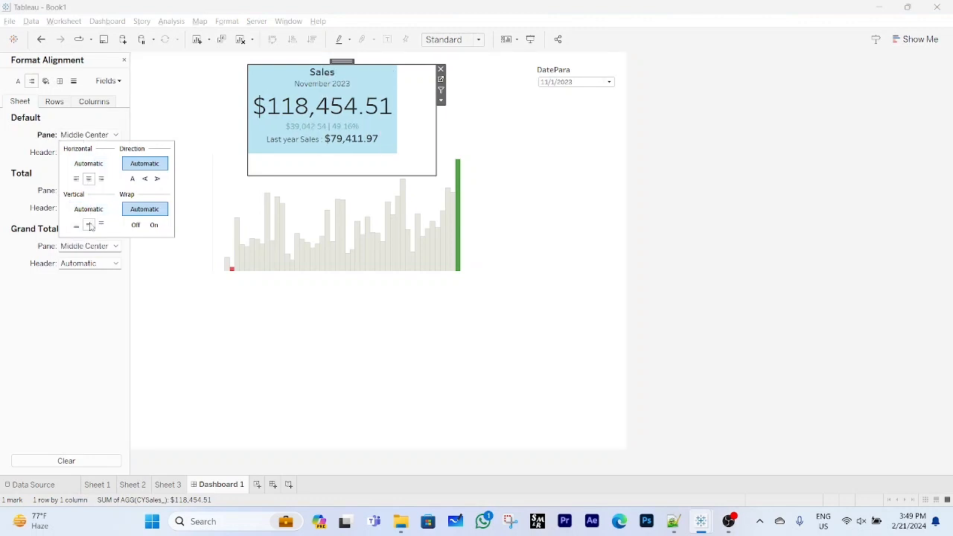
left_click(95, 127)
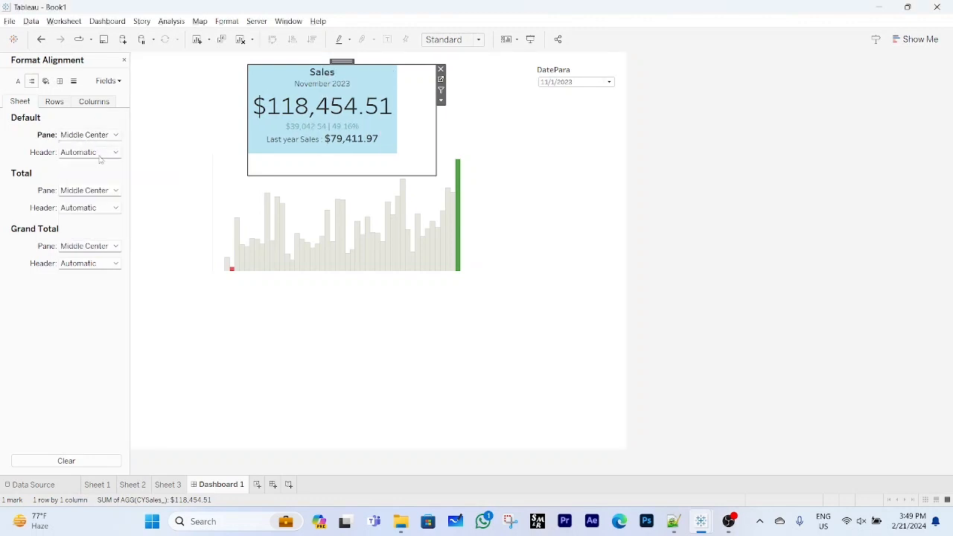
Set the KPI sheet's default header alignment to center horizontally and middle vertically, and check the total pane's alignment.
left_click(105, 154)
left_click(89, 196)
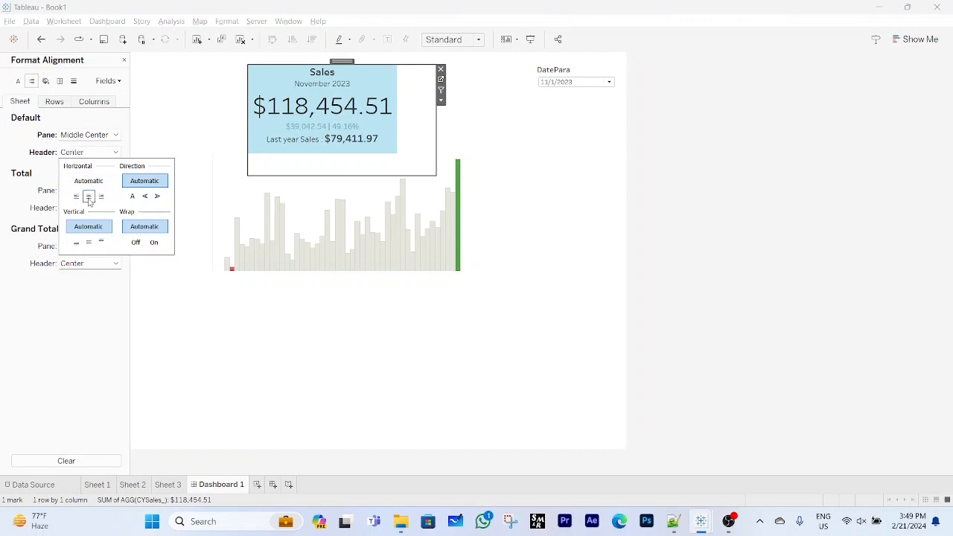
left_click(89, 243)
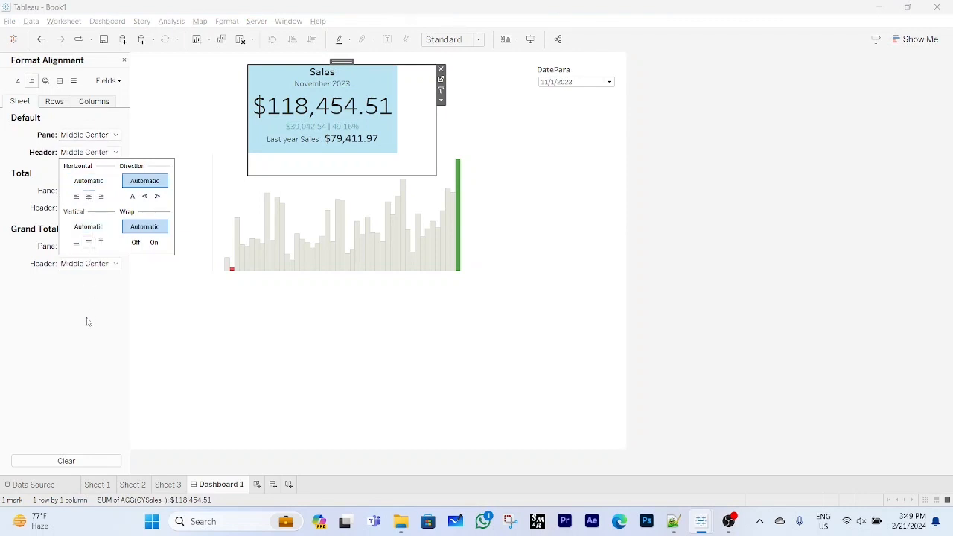
left_click(86, 322)
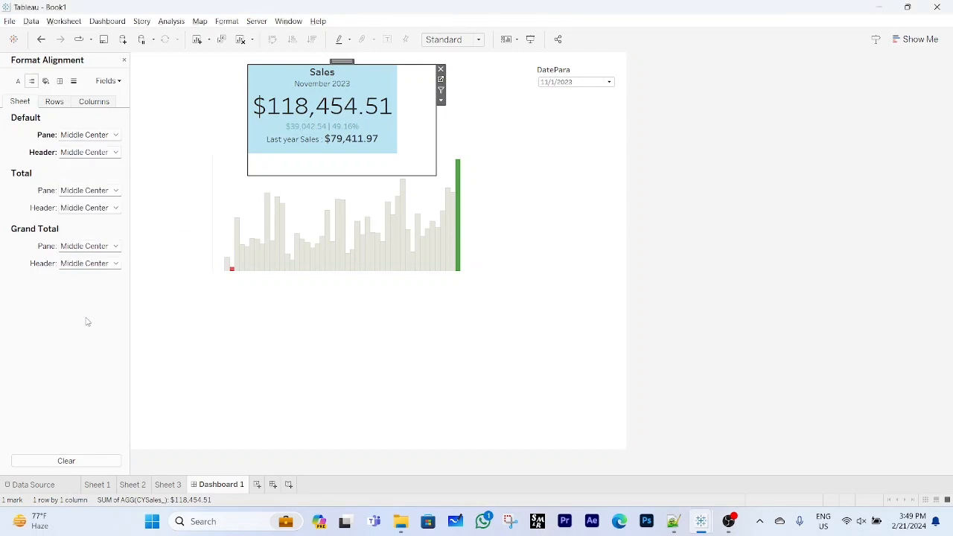
left_click(92, 192)
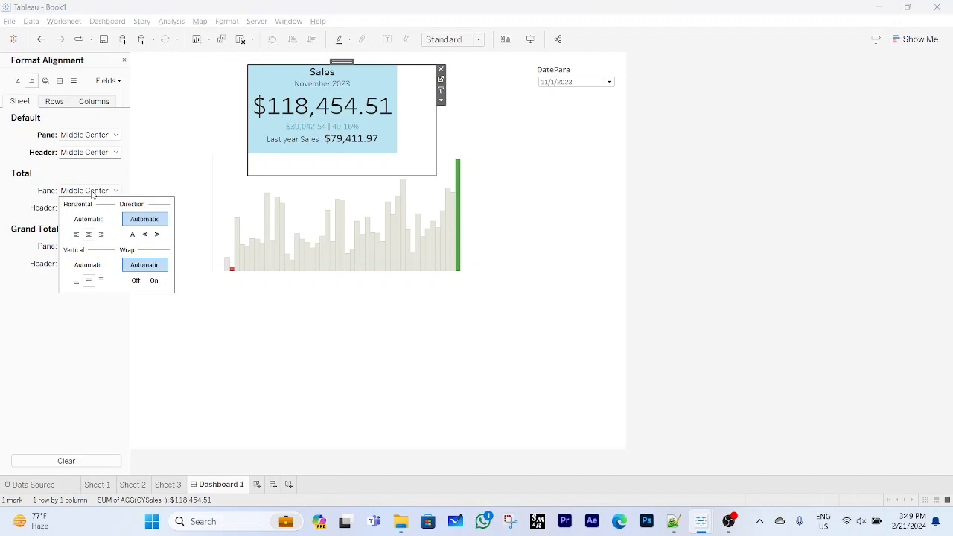
left_click(24, 189)
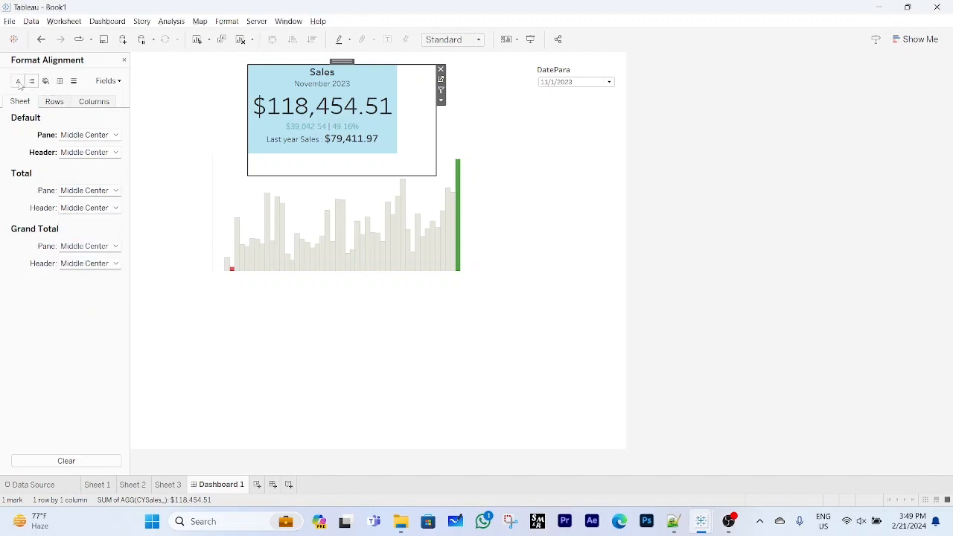
Clear the highlighted mark in the KPI card, deselect the card and set DatePara to 10/1/2022.
left_click(569, 171)
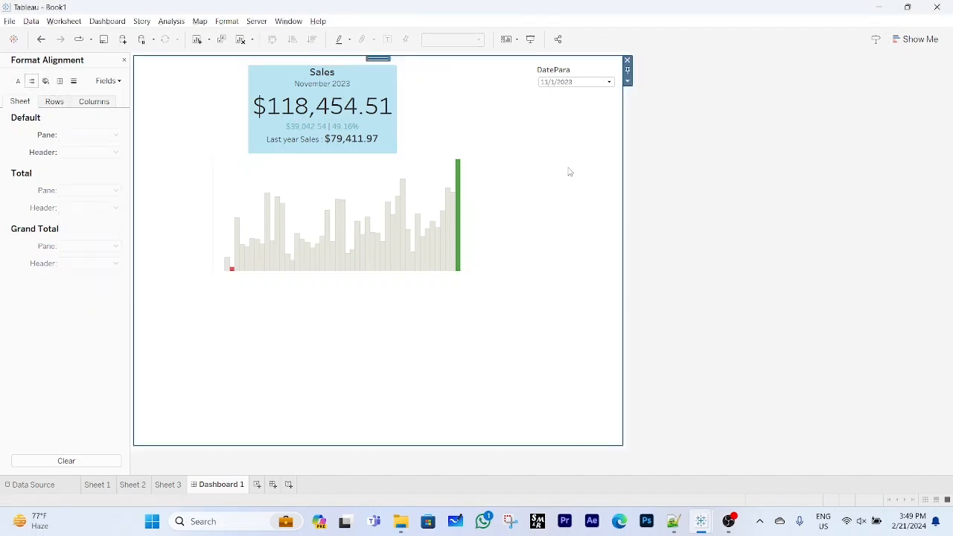
left_click(410, 138)
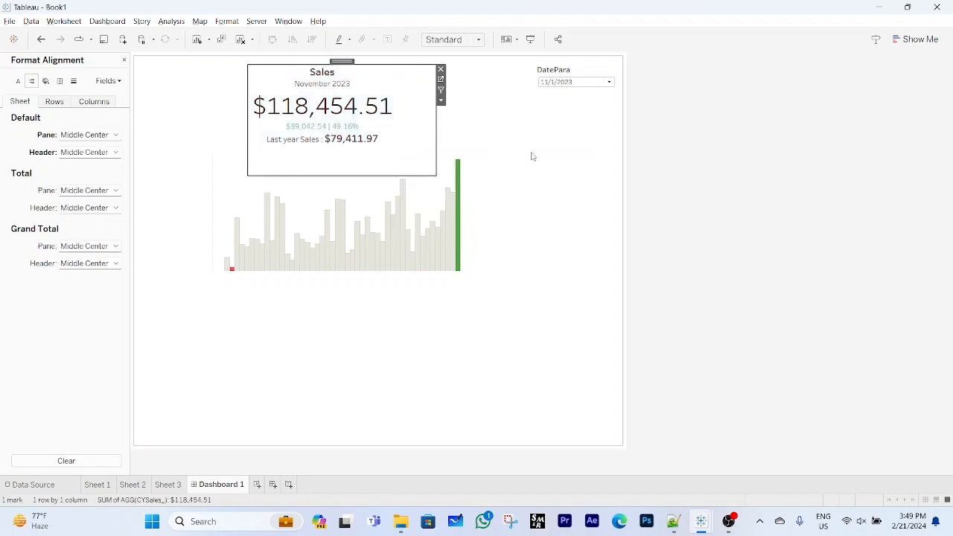
left_click(708, 168)
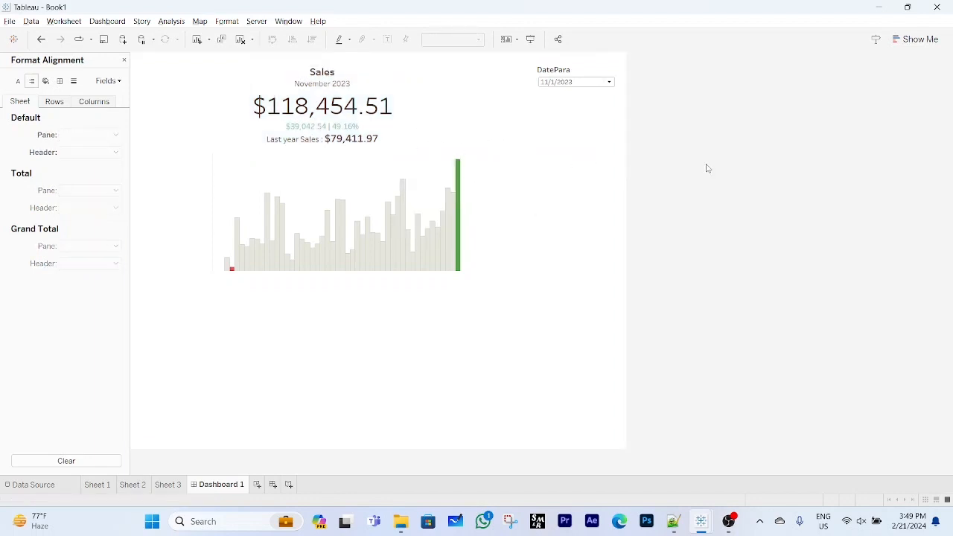
left_click(596, 82)
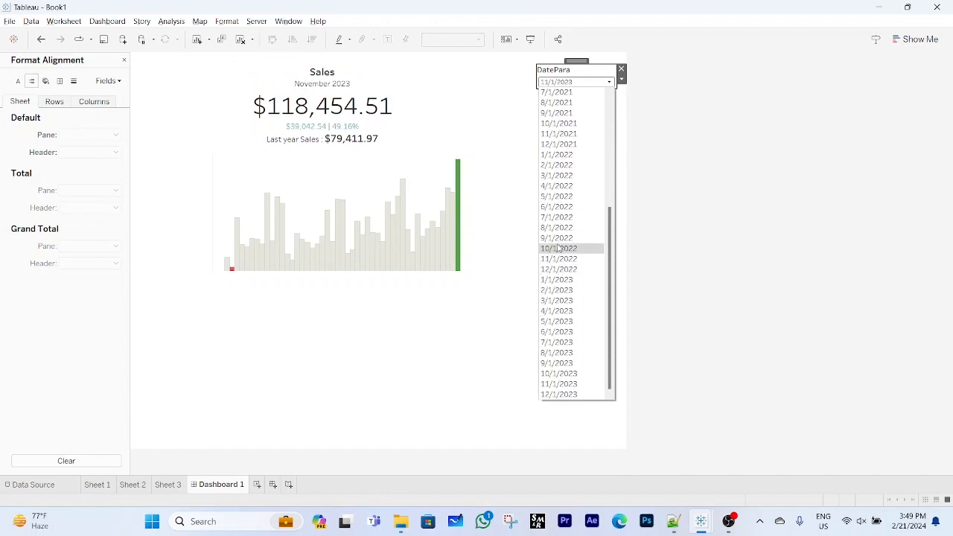
left_click(561, 249)
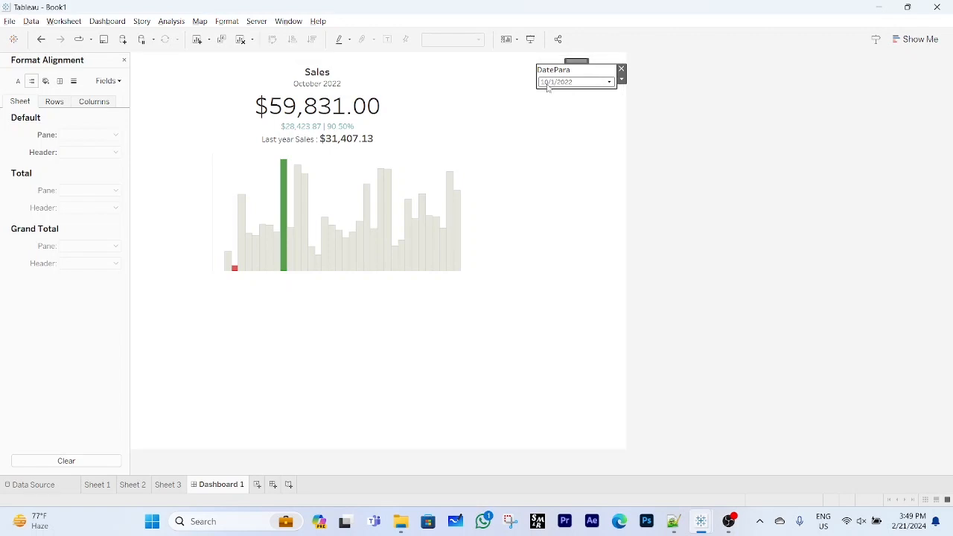
mouse_move(311, 95)
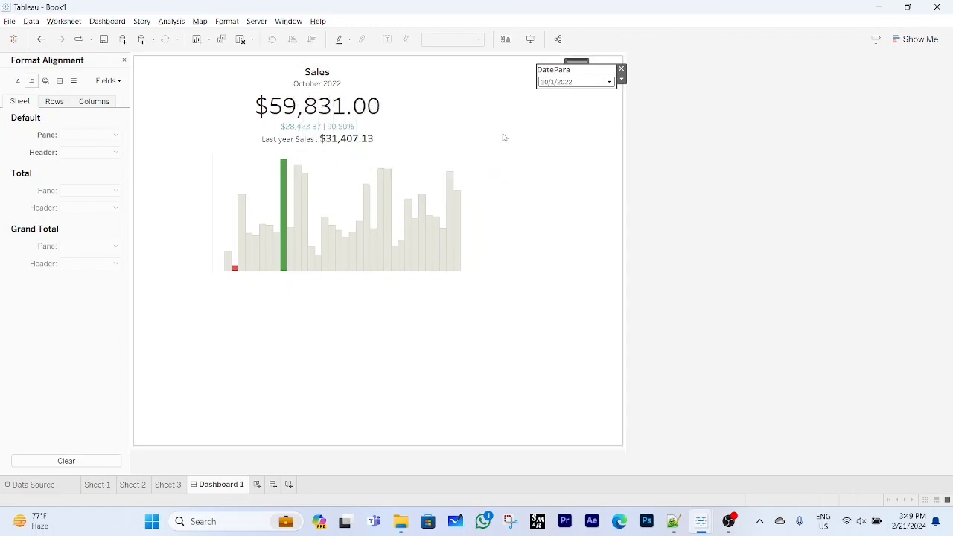